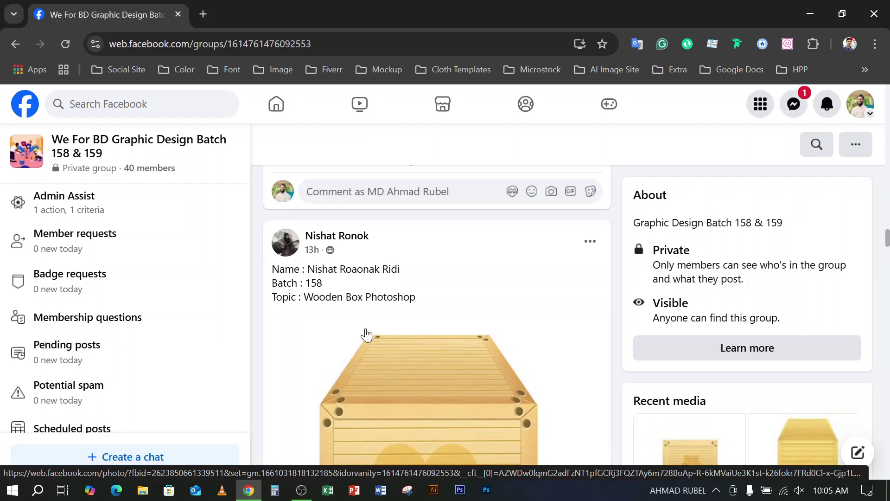
Review the Batch 158 wooden box submissions in the group feed, going from the heart-marked box back to the group header
scroll(392, 326, up, 3)
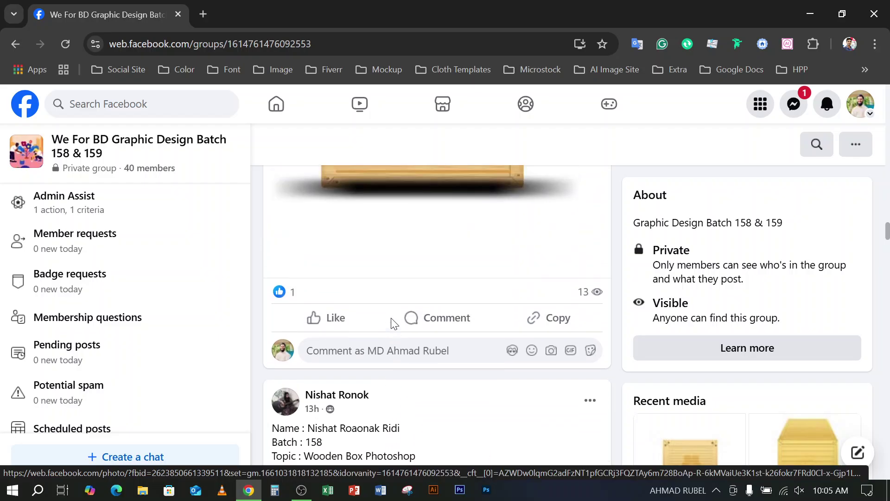
scroll(391, 326, down, 2)
scroll(392, 326, up, 4)
scroll(392, 324, down, 6)
scroll(392, 324, up, 8)
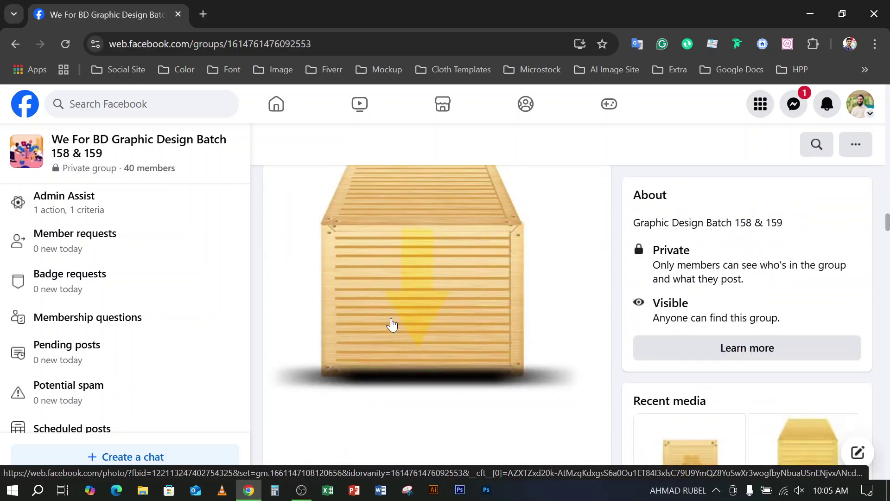
scroll(392, 325, up, 8)
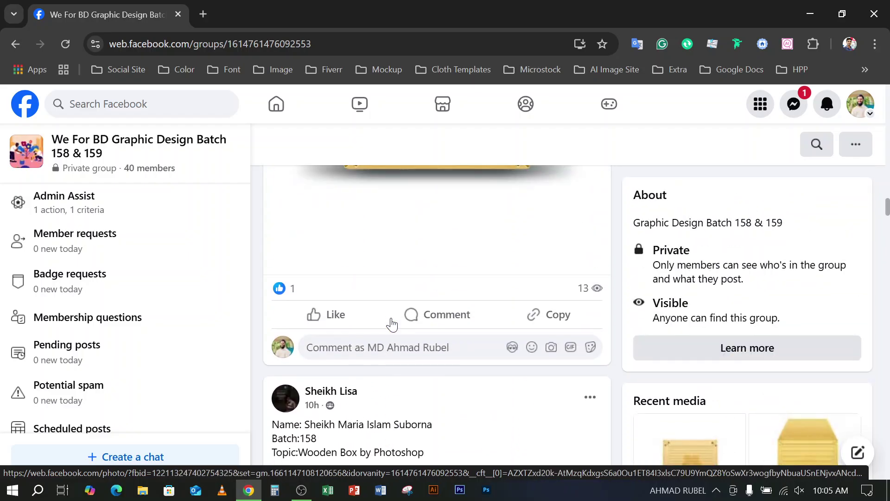
scroll(392, 324, up, 8)
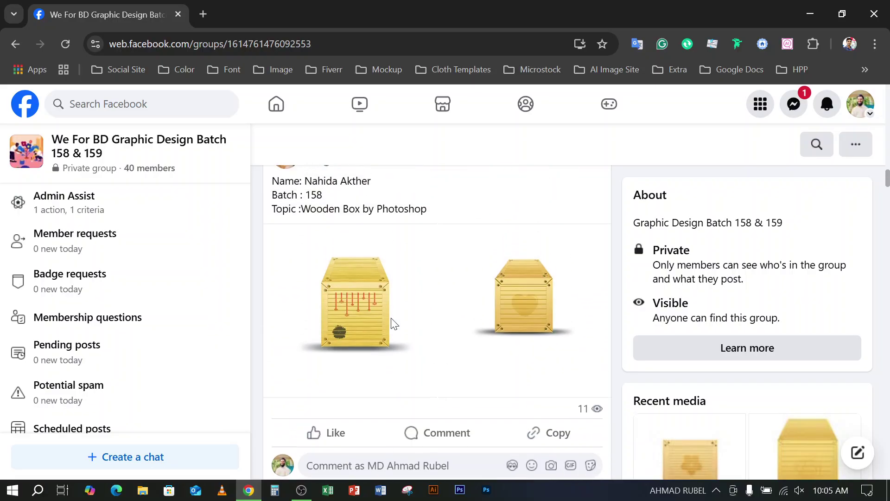
scroll(392, 325, up, 8)
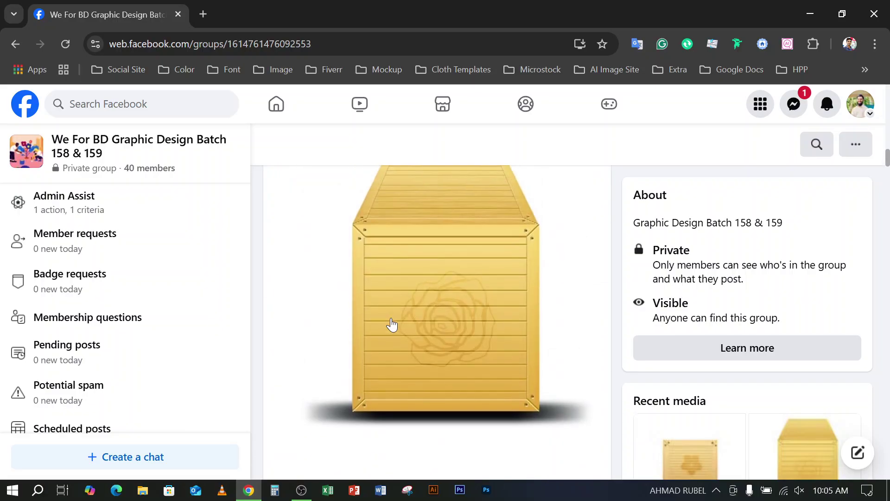
scroll(392, 325, up, 5)
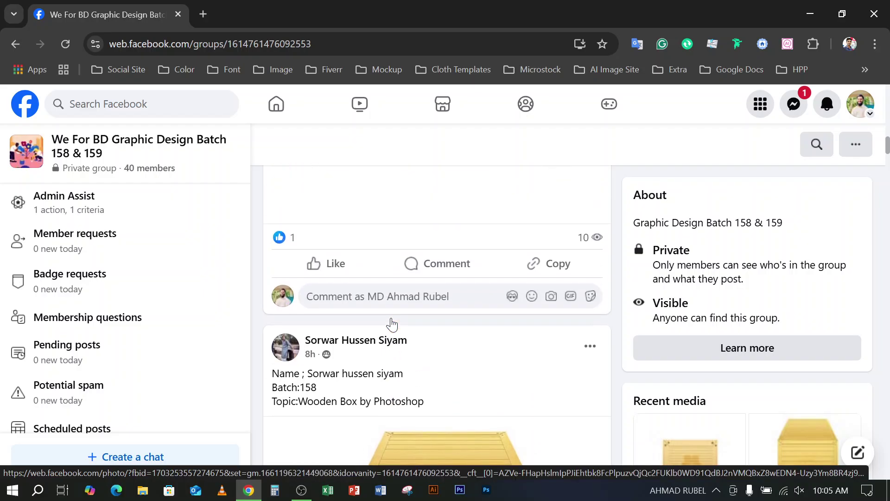
scroll(392, 325, up, 5)
scroll(392, 320, up, 8)
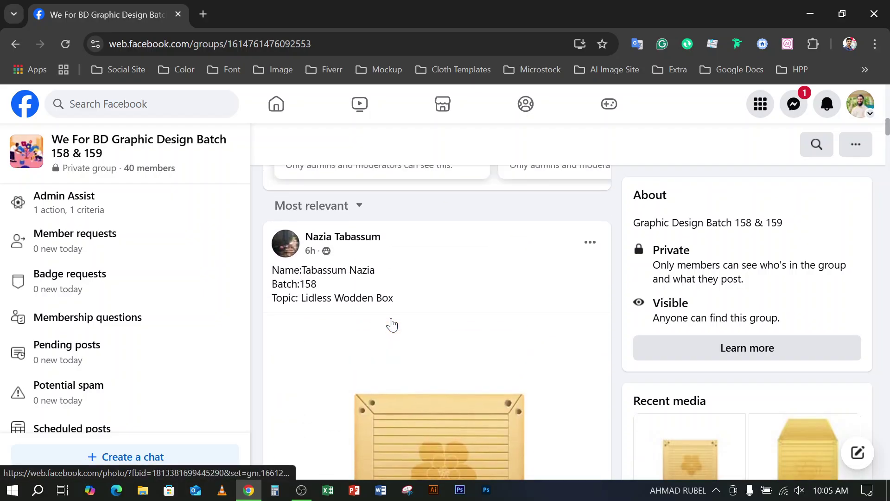
scroll(390, 320, up, 10)
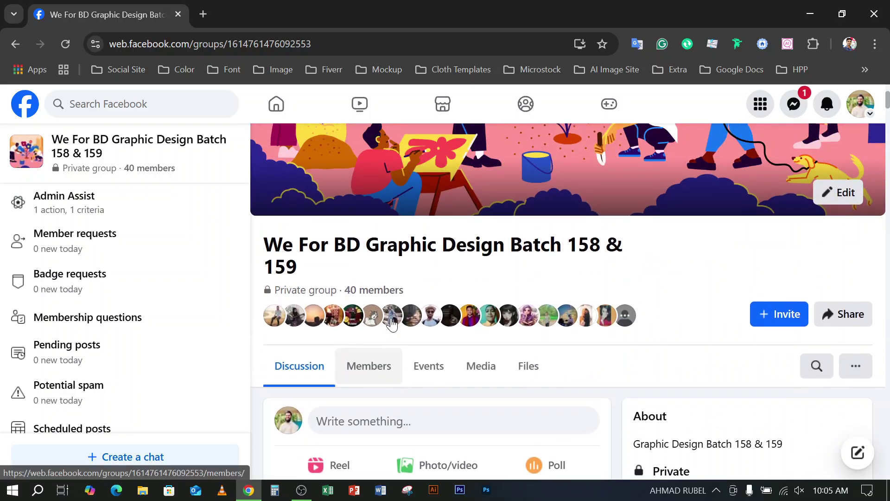
Look through the student posts from the group header down to the March 3 Text Tool and background removal submission
scroll(392, 318, down, 18)
scroll(392, 318, down, 20)
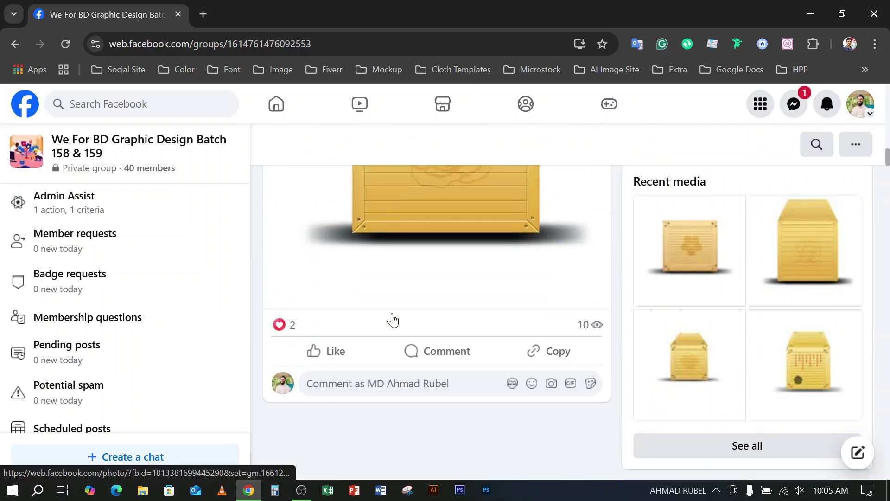
scroll(392, 320, down, 20)
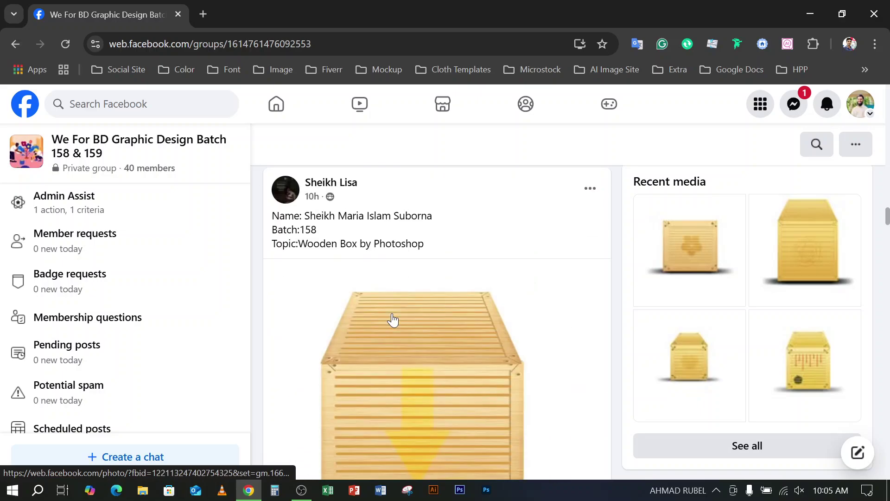
scroll(392, 320, down, 5)
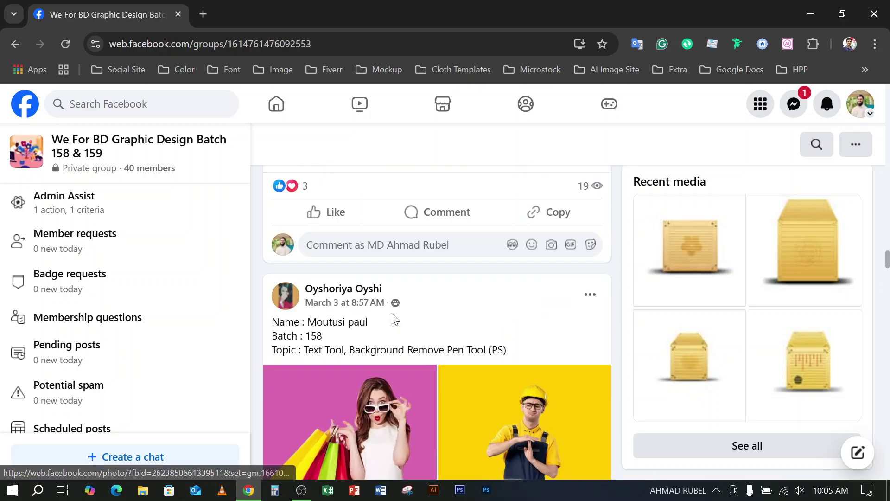
scroll(387, 325, up, 15)
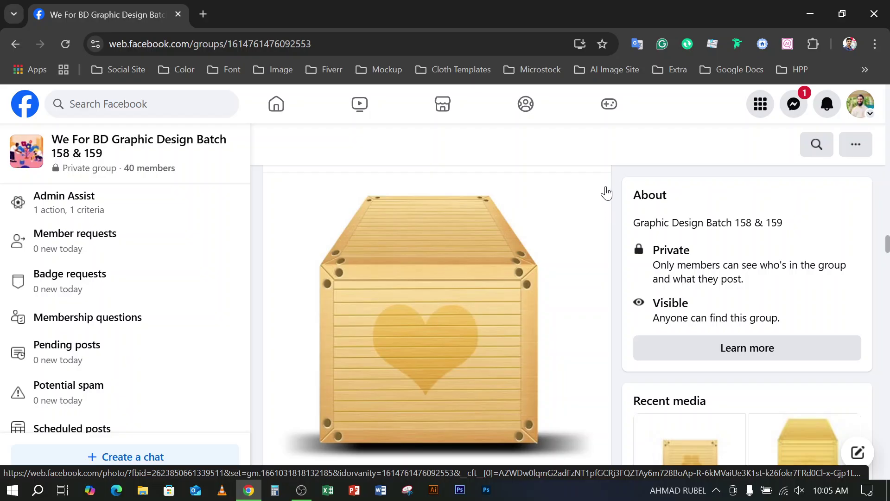
scroll(606, 193, down, 8)
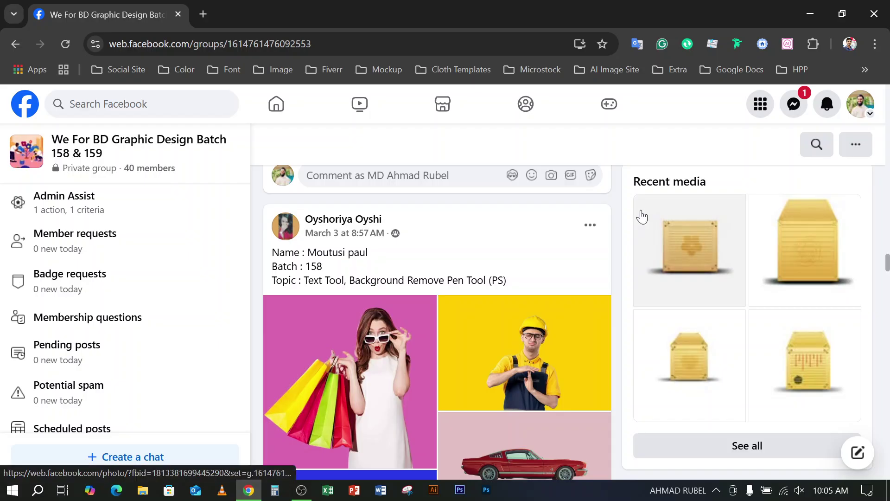
scroll(642, 218, down, 5)
scroll(643, 218, down, 2)
scroll(642, 218, up, 5)
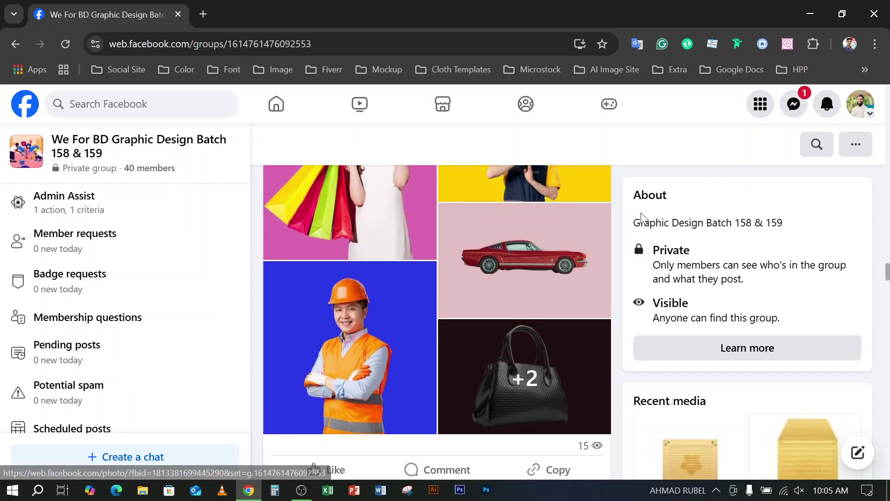
scroll(641, 215, up, 7)
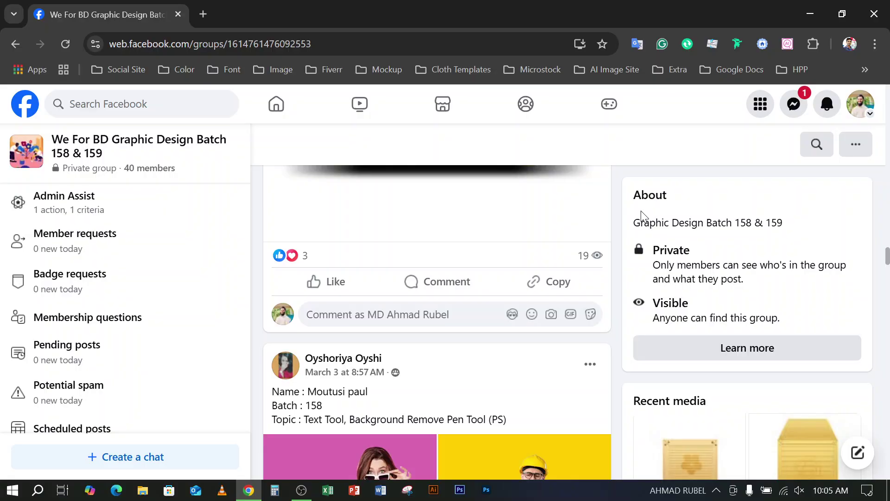
Re-examine the wooden box submissions from the heart-marked box back up past the rose-marked box
scroll(476, 276, up, 4)
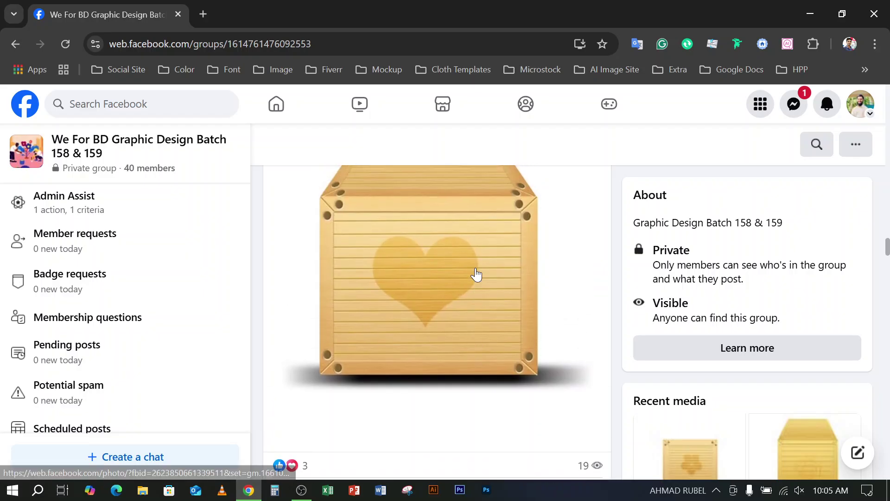
scroll(477, 275, up, 14)
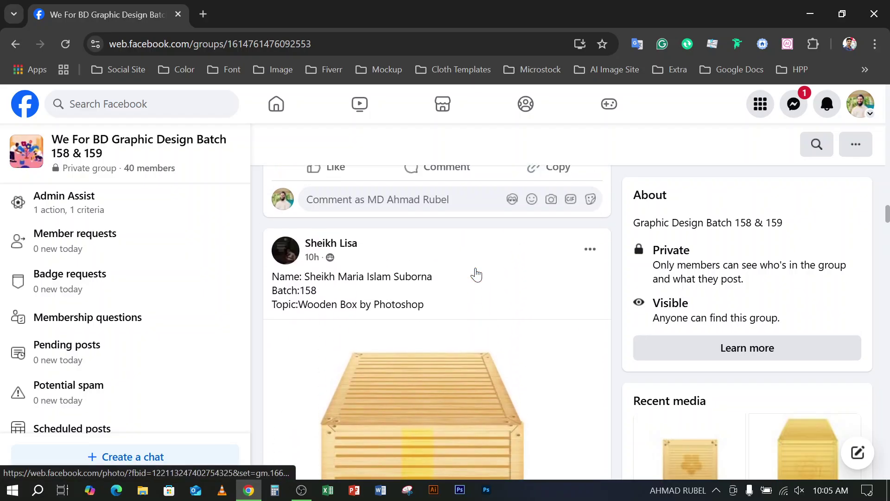
scroll(477, 275, up, 10)
scroll(476, 275, down, 6)
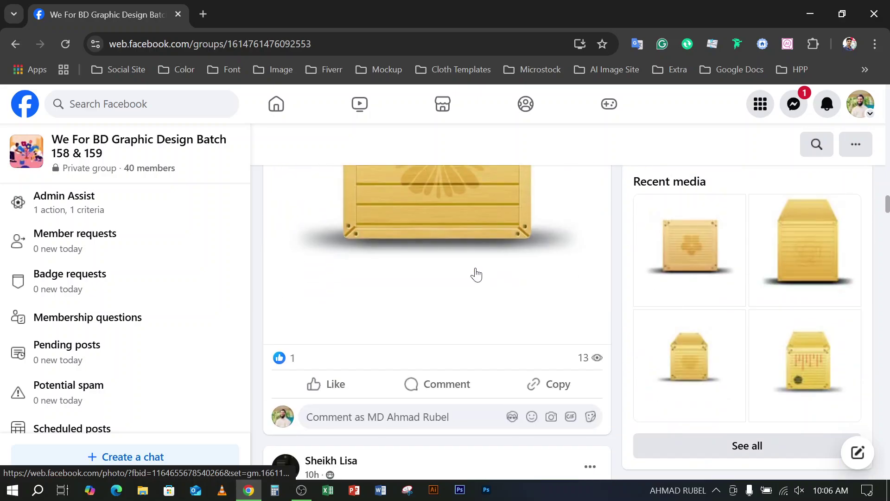
scroll(476, 274, up, 14)
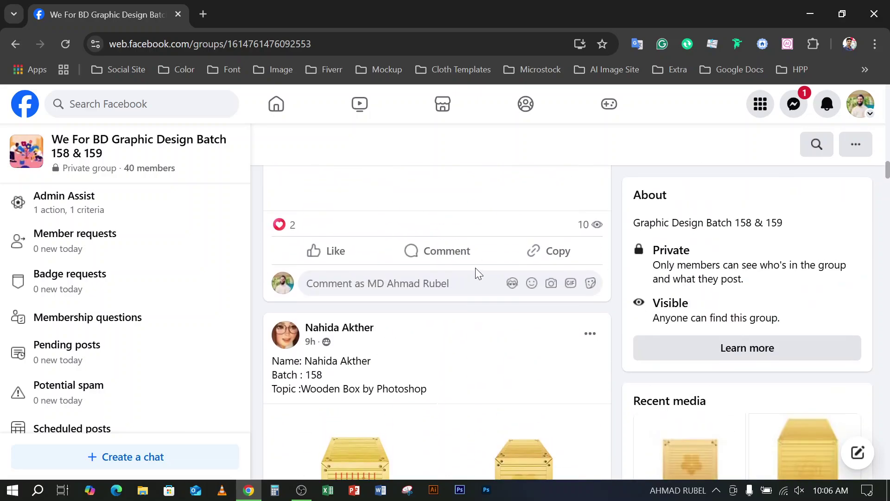
scroll(476, 273, up, 10)
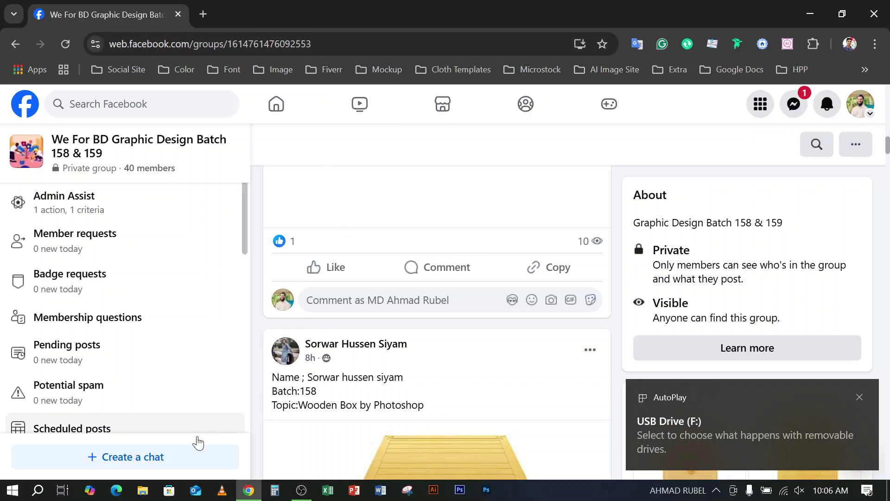
Open a File Explorer window and switch back to the Facebook group in Chrome
click(141, 493)
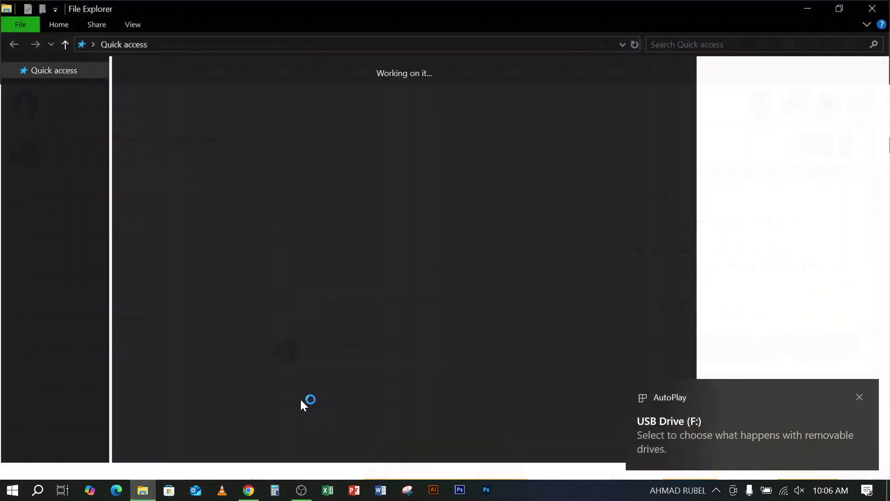
click(250, 490)
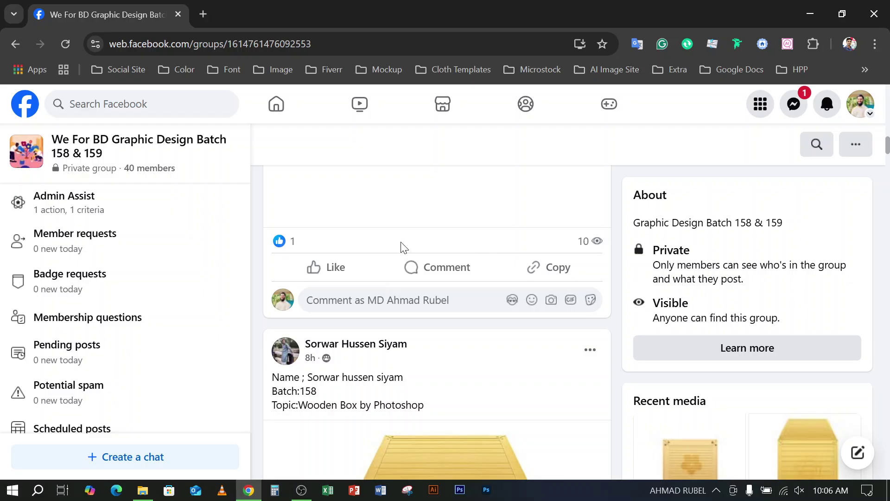
Examine the student submissions from the Lidless Wooden Box post down to the heart-marked wooden box
scroll(399, 235, up, 10)
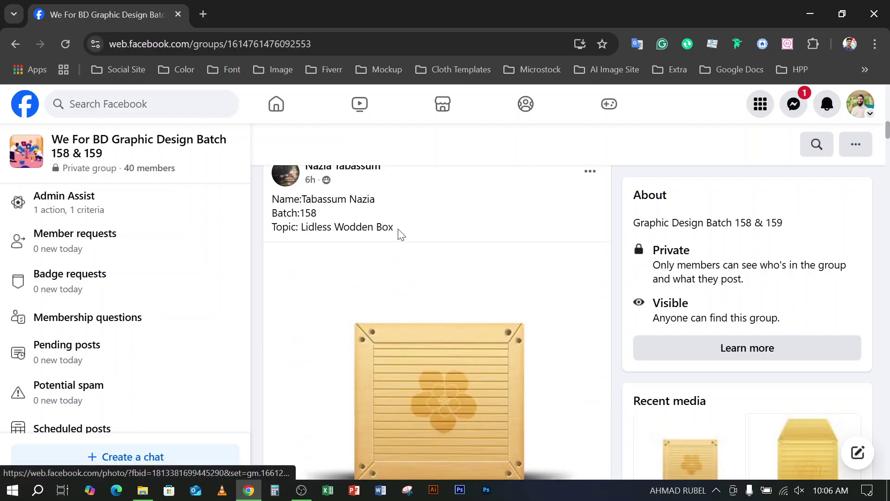
scroll(399, 232, down, 8)
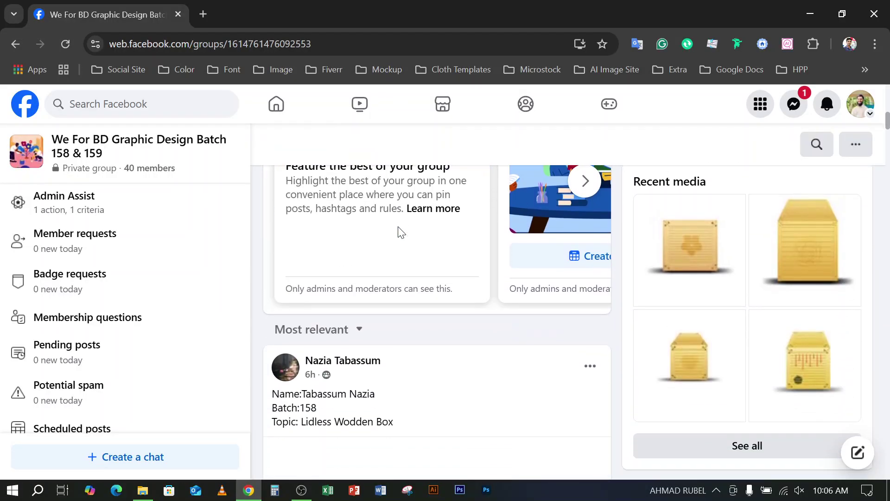
scroll(399, 233, down, 15)
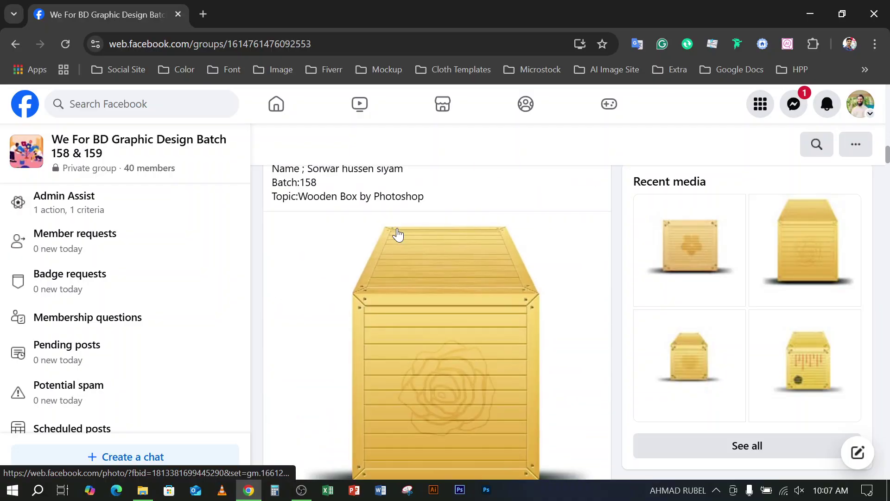
scroll(398, 235, up, 3)
scroll(399, 234, down, 10)
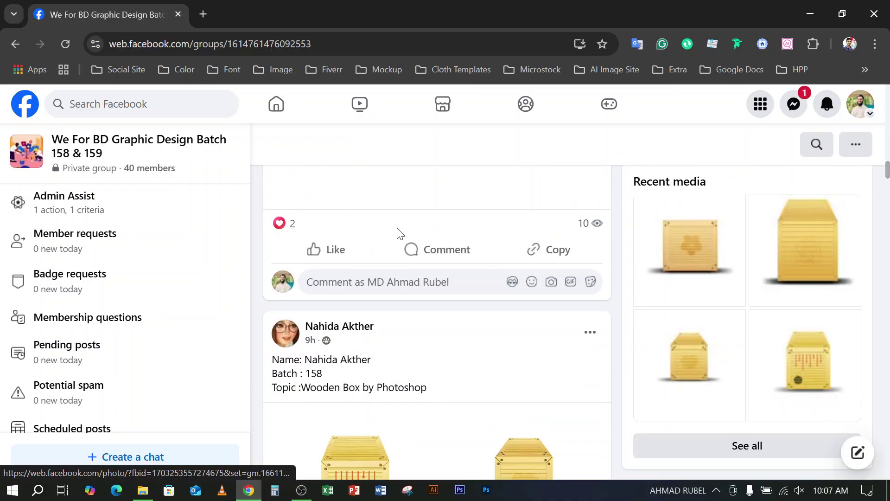
scroll(399, 232, down, 10)
scroll(398, 232, down, 20)
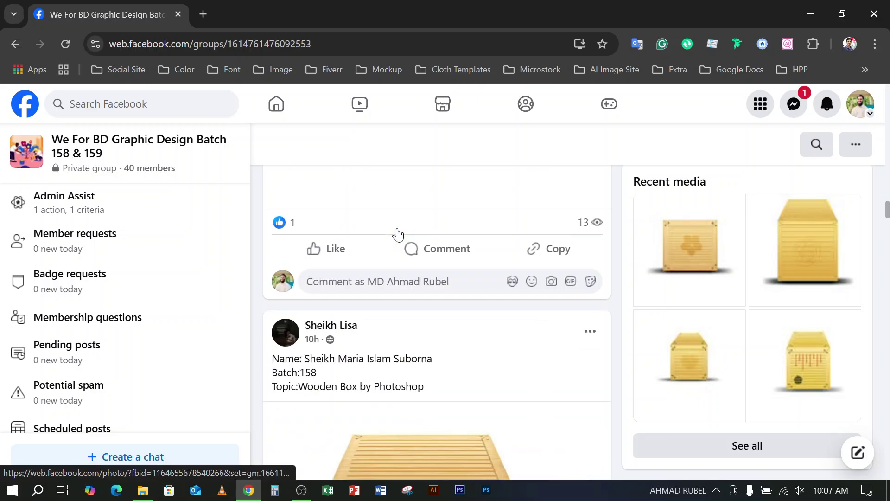
scroll(397, 234, down, 15)
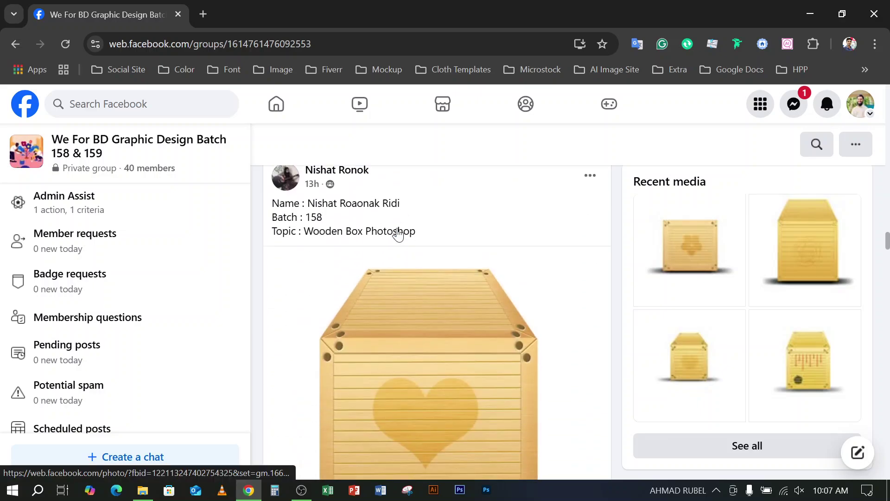
scroll(398, 234, down, 2)
scroll(398, 234, up, 4)
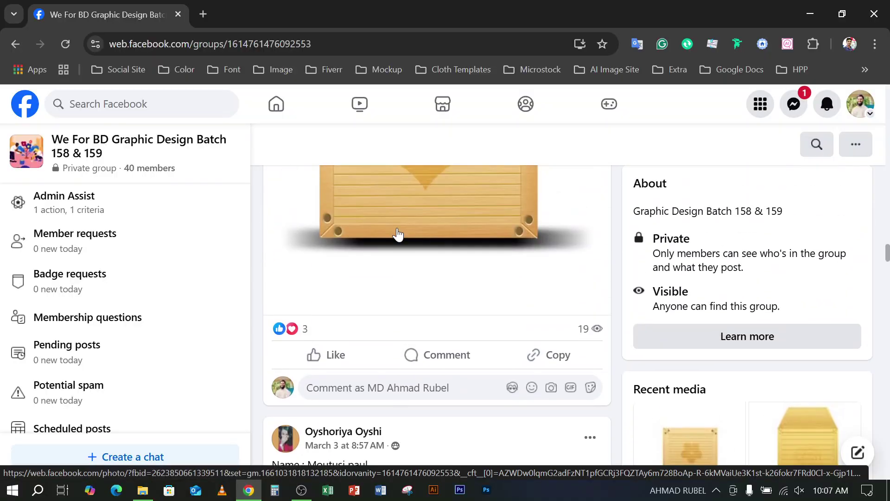
scroll(397, 234, up, 4)
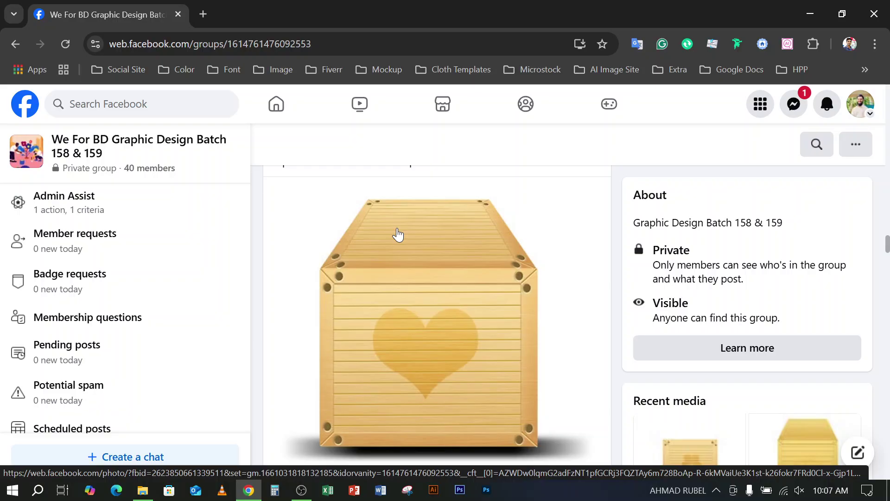
Compare the heart, arrow, flower and rose wooden box designs while returning to the Lidless Wooden Box post
scroll(398, 234, down, 8)
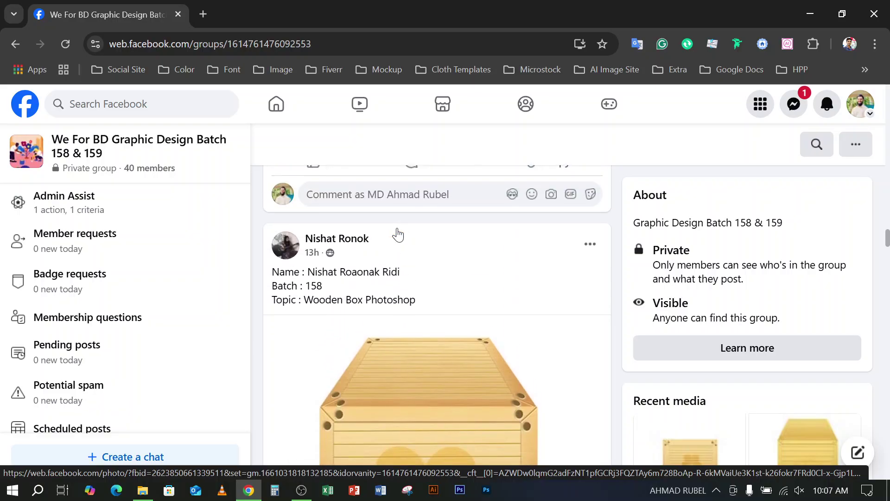
scroll(397, 234, up, 4)
scroll(398, 234, down, 7)
scroll(397, 235, up, 10)
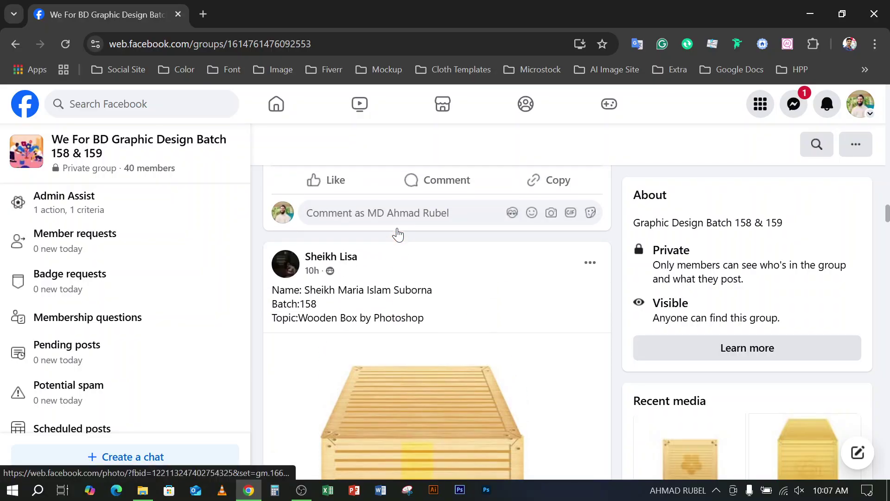
scroll(398, 234, up, 3)
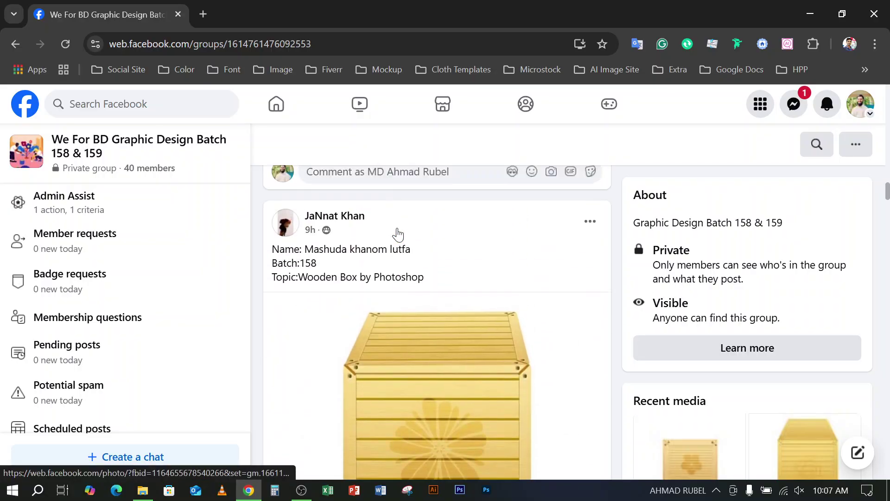
scroll(398, 235, down, 7)
scroll(398, 234, up, 14)
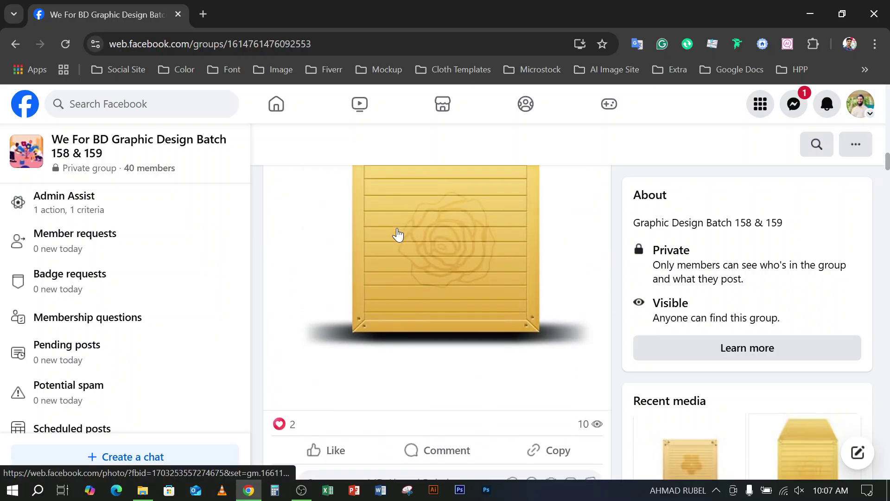
scroll(411, 234, down, 9)
scroll(414, 235, up, 12)
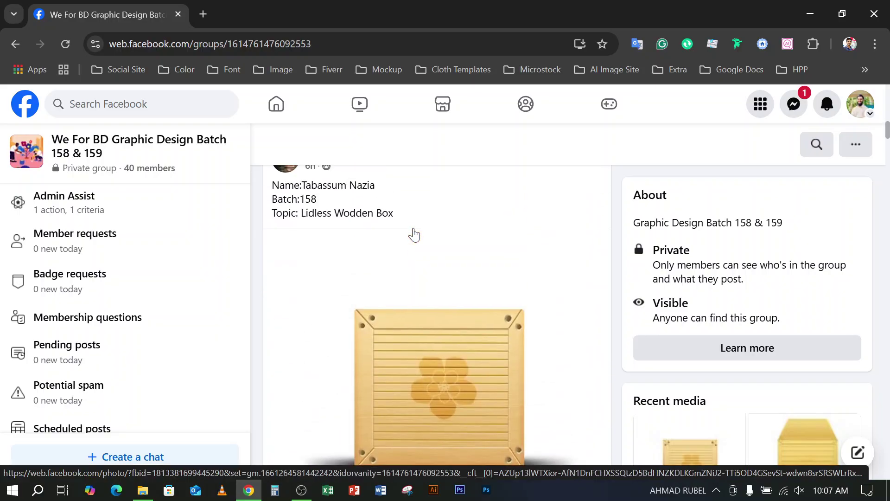
Return to the top of the group page and check the running recording in OBS
scroll(386, 234, up, 5)
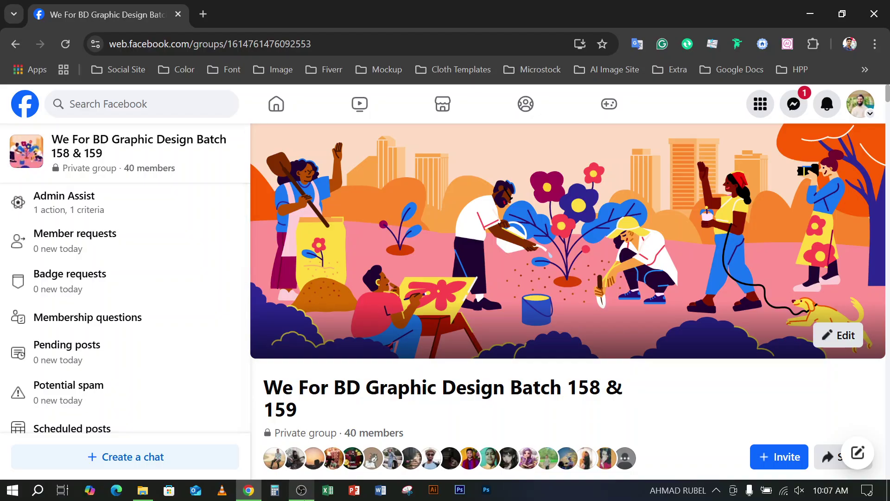
click(303, 492)
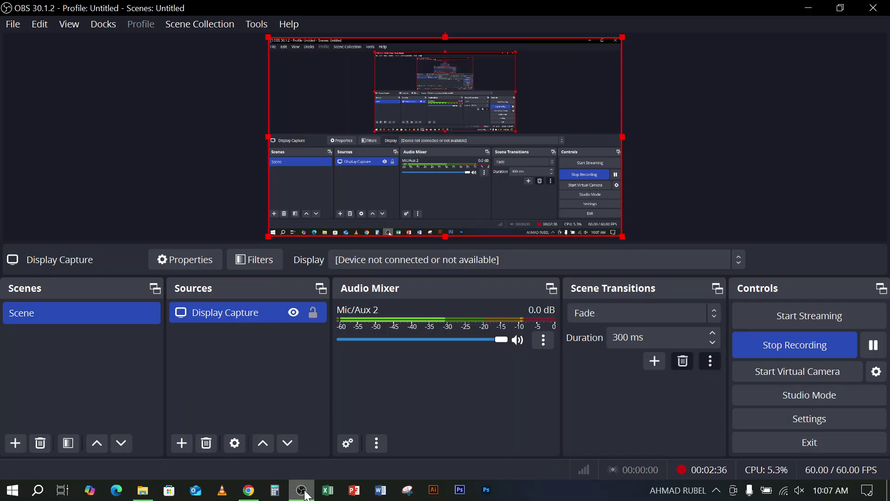
click(812, 8)
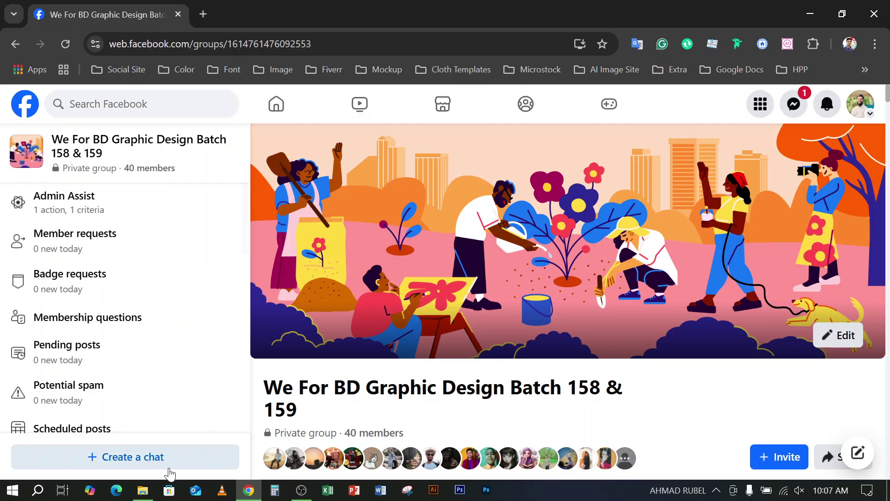
Open the Freelancer Account PDF from the Graphic Design Course folder on New Volume (D:) using File Explorer
click(153, 494)
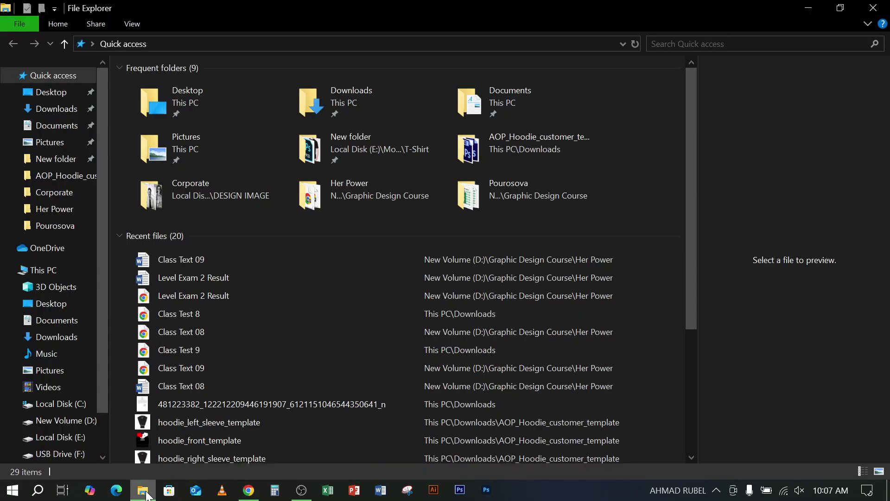
click(60, 420)
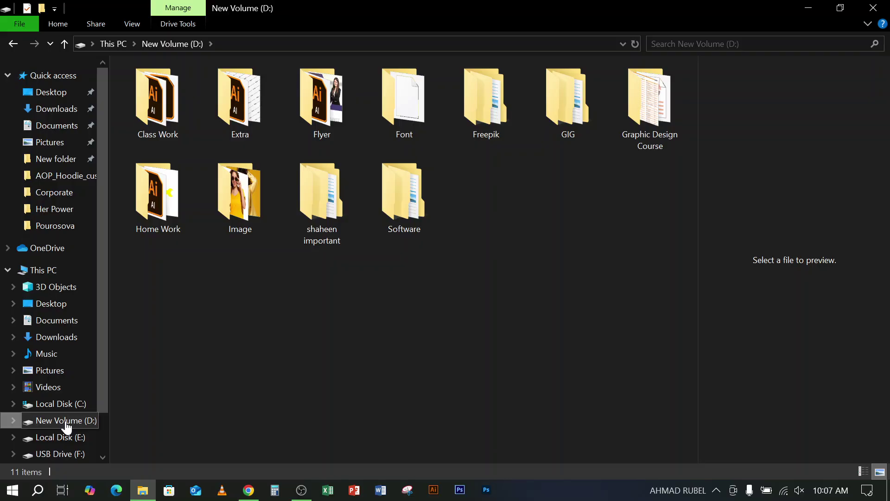
double_click(641, 104)
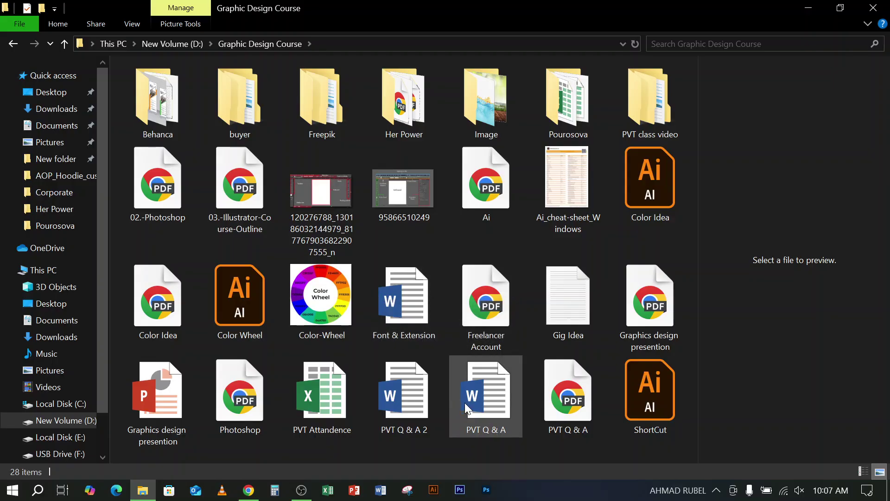
click(486, 302)
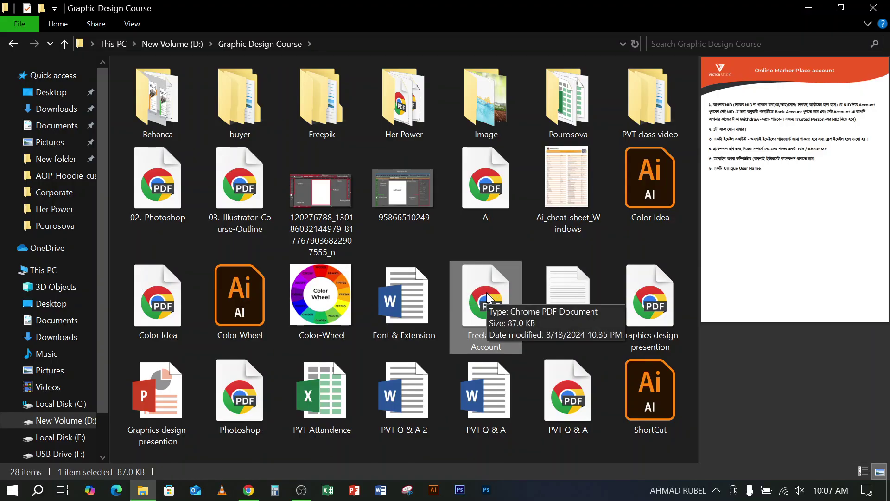
double_click(487, 297)
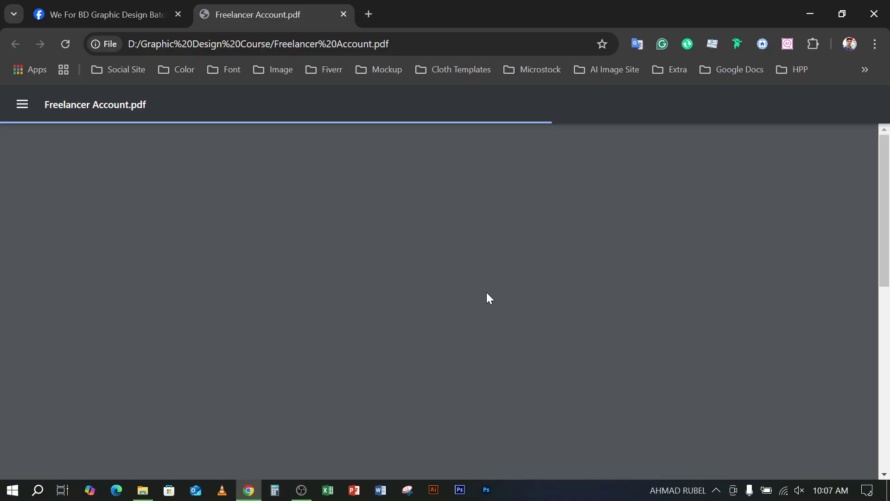
Go through the account requirements one by one, highlighting the phone number, email account, Bio / About Me and Unique User Name items
scroll(487, 297, down, 3)
scroll(487, 293, up, 2)
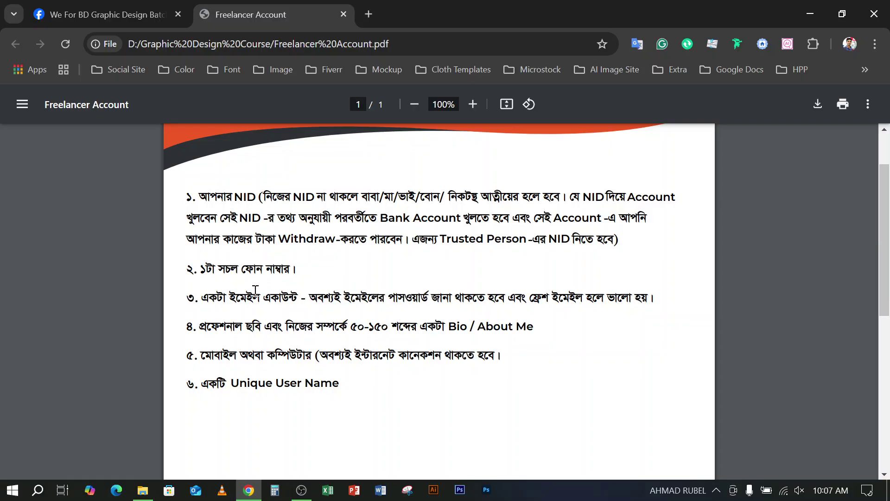
mouse_move(202, 269)
mouse_down()
mouse_move(190, 318)
mouse_move(343, 378)
mouse_move(348, 389)
mouse_move(203, 268)
mouse_up()
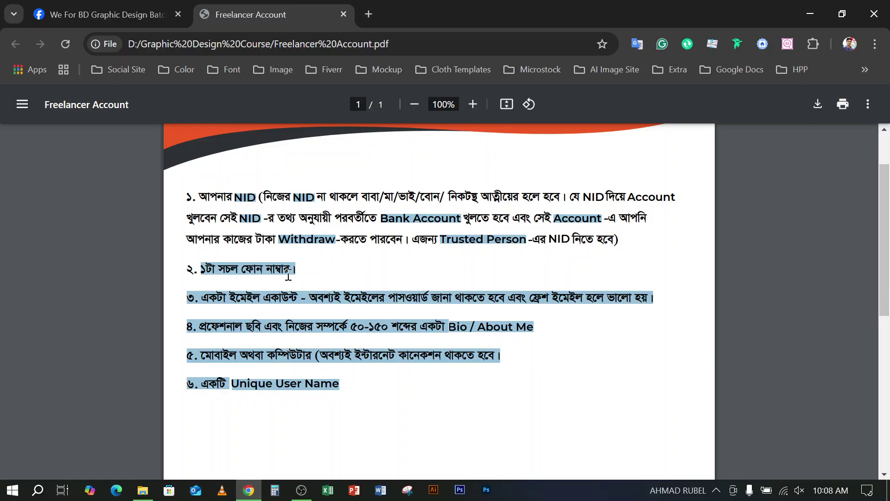
click(323, 277)
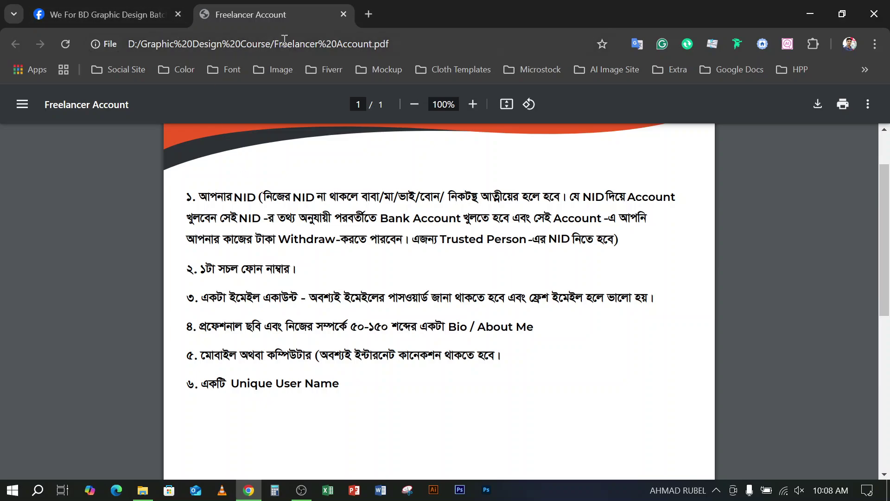
double_click(247, 299)
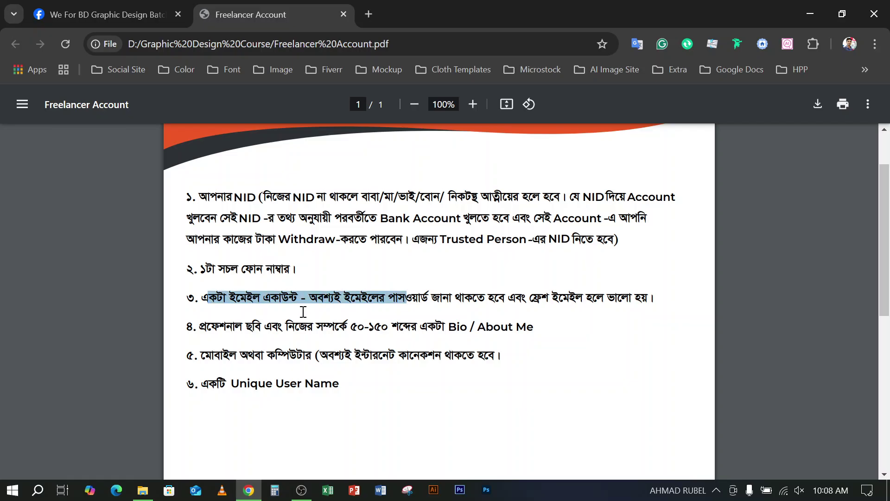
double_click(344, 325)
drag(429, 327, 472, 329)
click(315, 353)
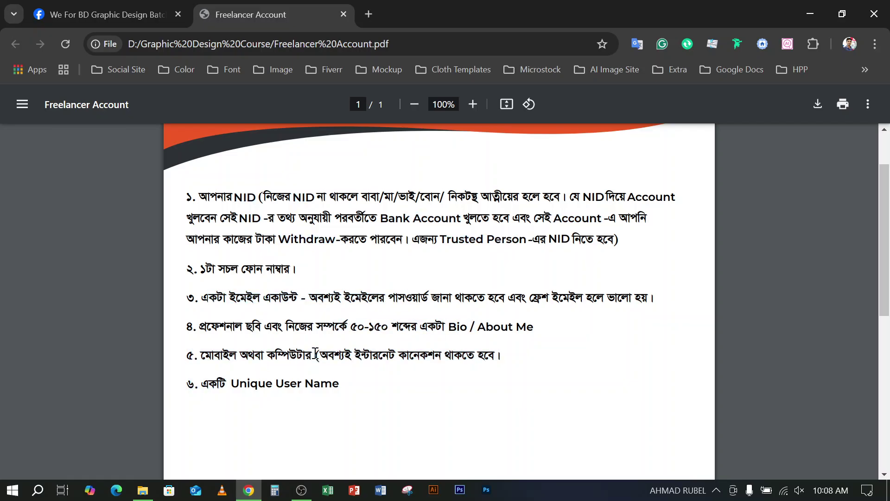
drag(234, 385, 358, 387)
click(423, 399)
Reread the Online Marker Place account page from its heading, highlighting Bio / About Me and parts of the email and professional photo items
scroll(415, 360, up, 2)
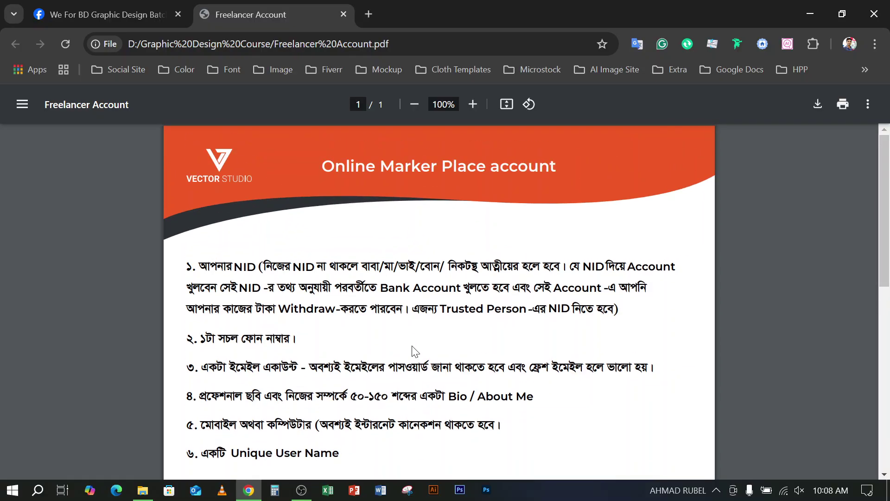
scroll(415, 351, down, 5)
scroll(412, 334, up, 5)
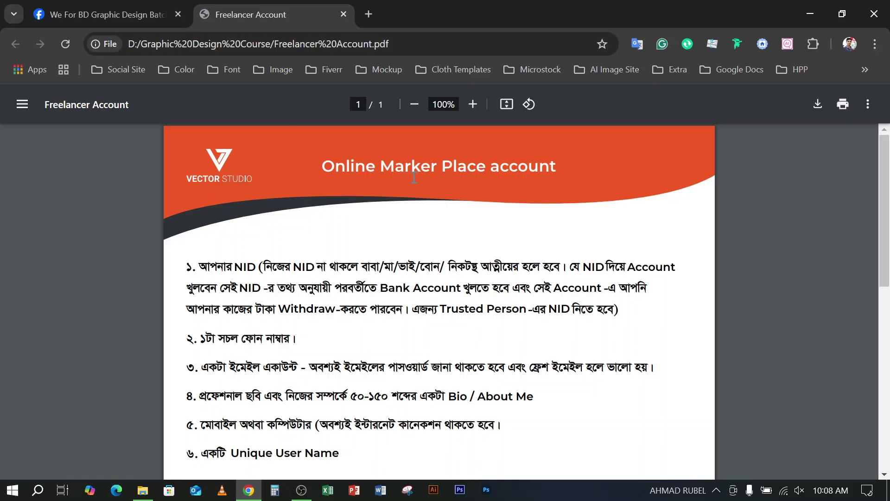
scroll(485, 269, down, 2)
scroll(485, 269, up, 2)
scroll(319, 371, down, 1)
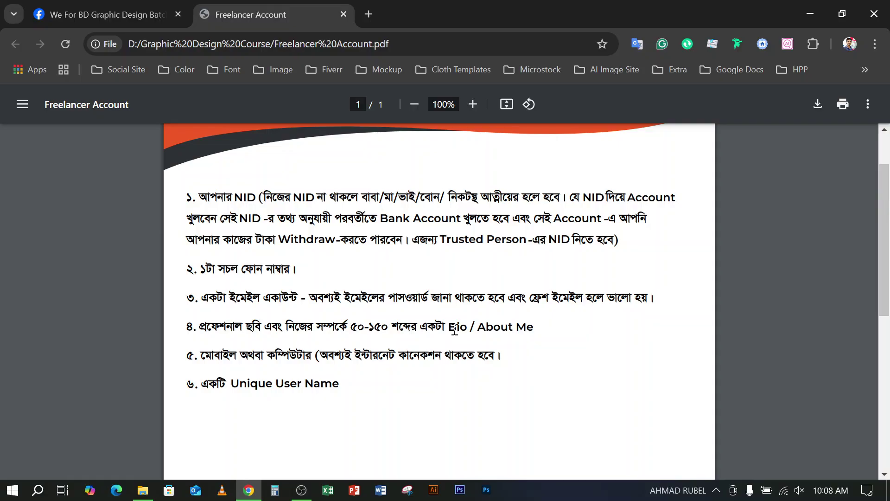
drag(450, 323, 535, 327)
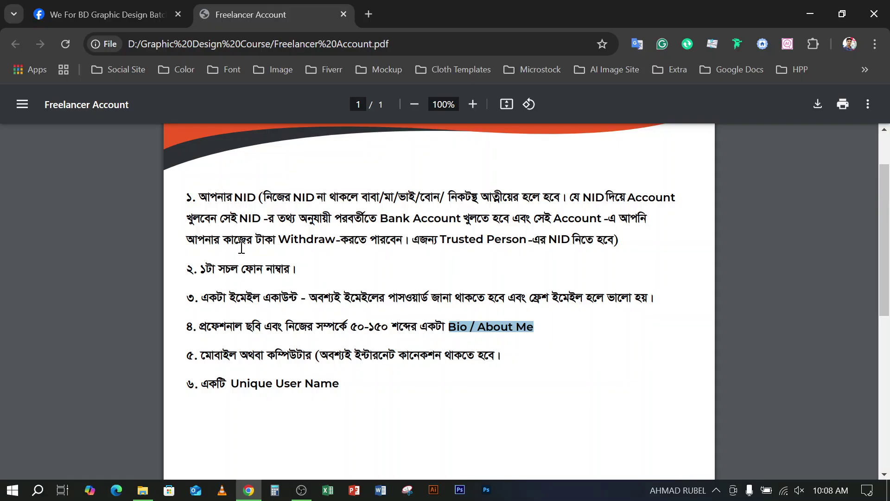
drag(234, 292, 233, 296)
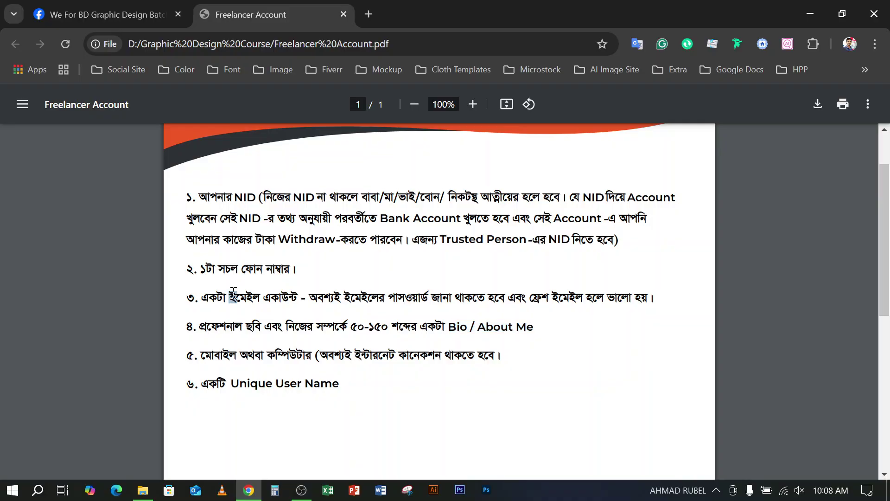
click(304, 323)
double_click(291, 327)
click(361, 335)
Glance at the Facebook group, then recap the PDF's requirements by highlighting the NID, phone number, and Unique User Name items
click(90, 6)
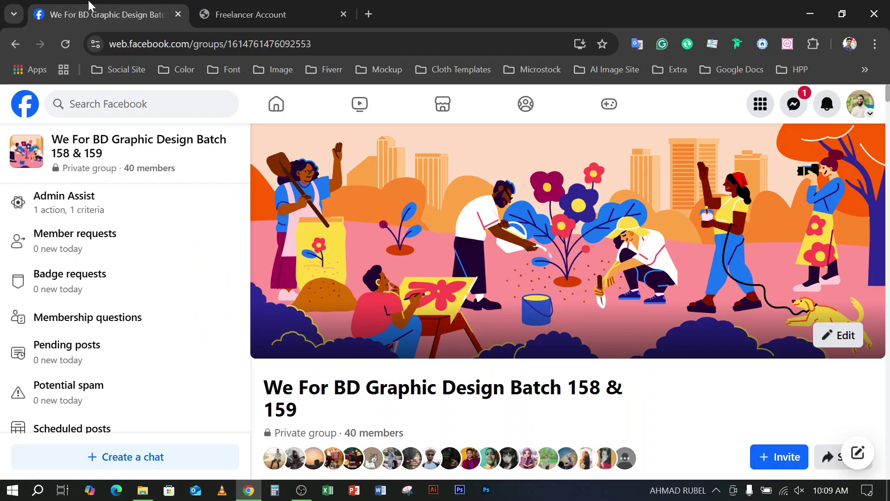
click(223, 9)
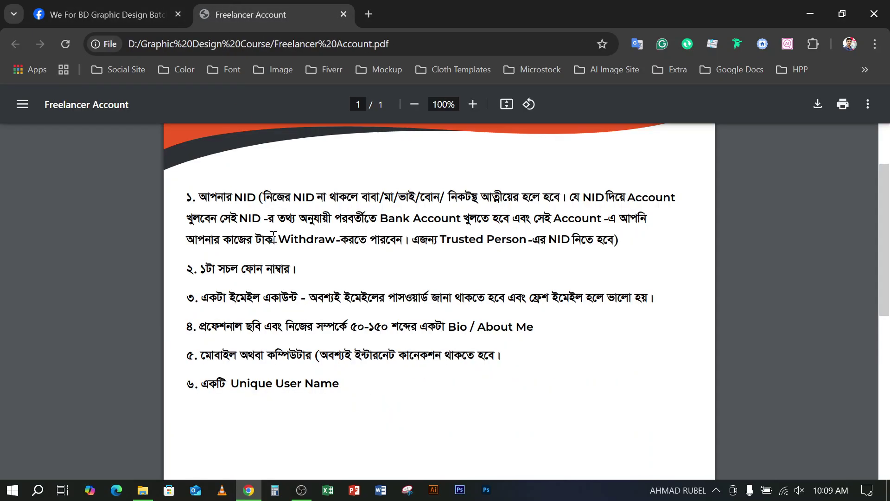
drag(226, 195, 340, 197)
drag(200, 269, 537, 318)
click(234, 281)
click(495, 365)
drag(232, 384, 339, 387)
click(373, 396)
Open the bookmarked Behance profile in a new tab, highlight the site and user name parts of its address, and close the tab
click(369, 15)
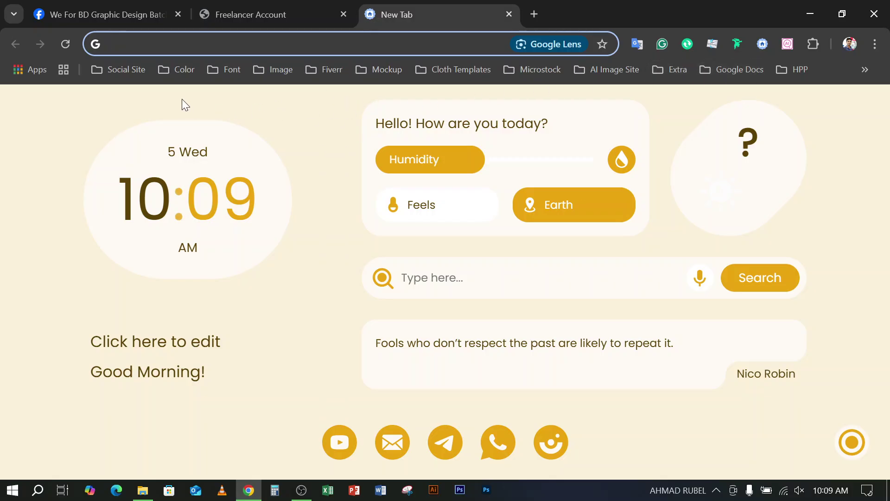
click(127, 67)
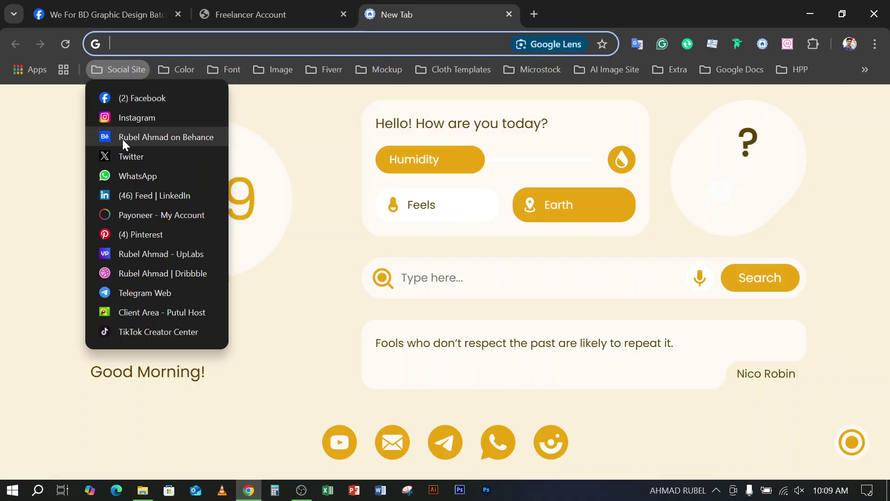
click(145, 137)
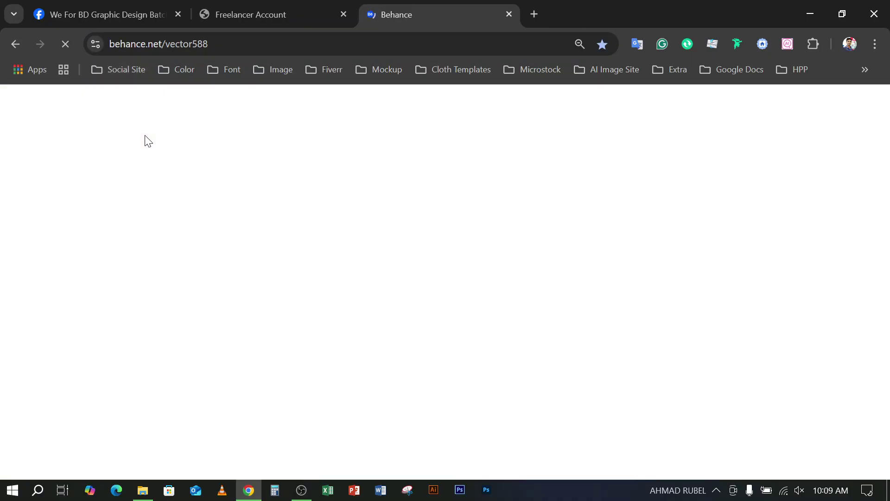
click(223, 43)
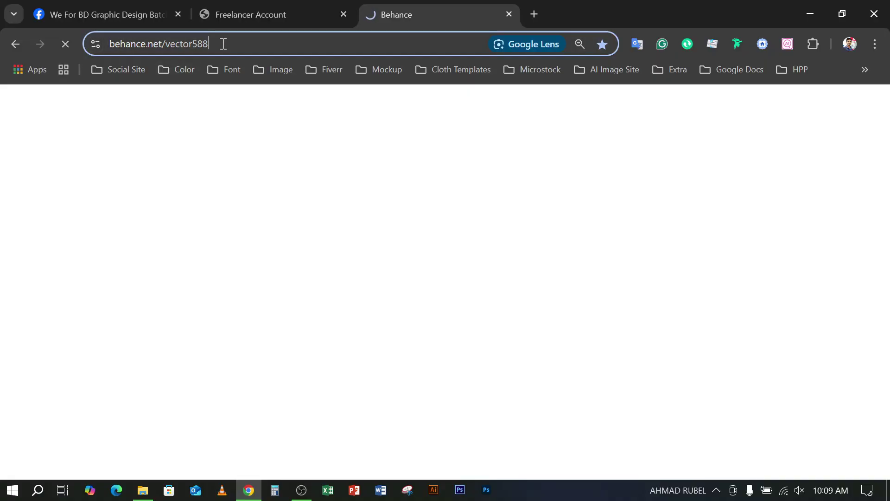
click(170, 46)
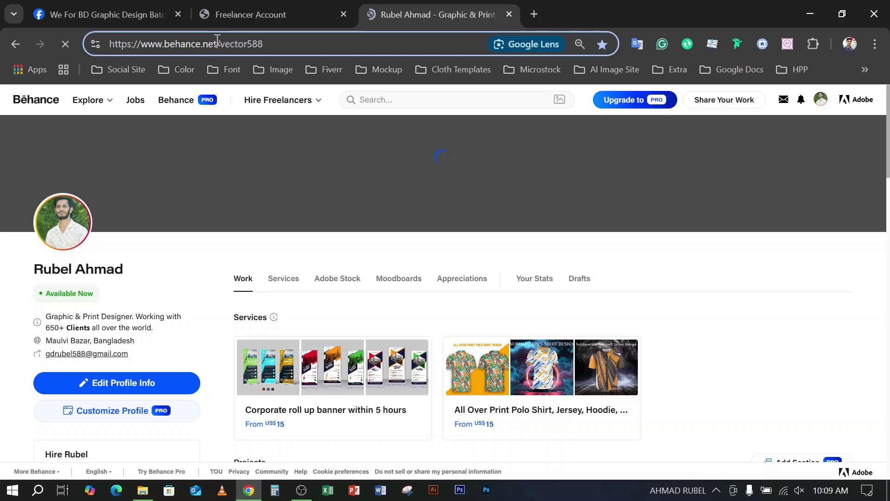
drag(216, 44, 118, 46)
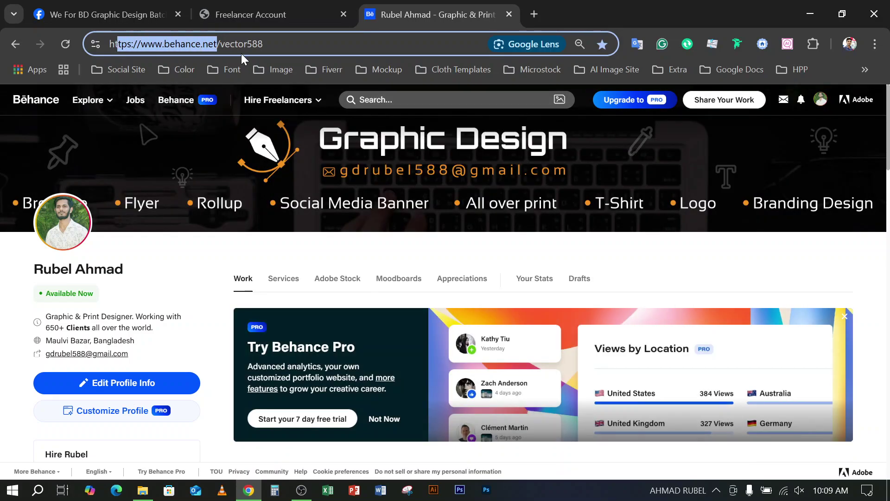
double_click(287, 46)
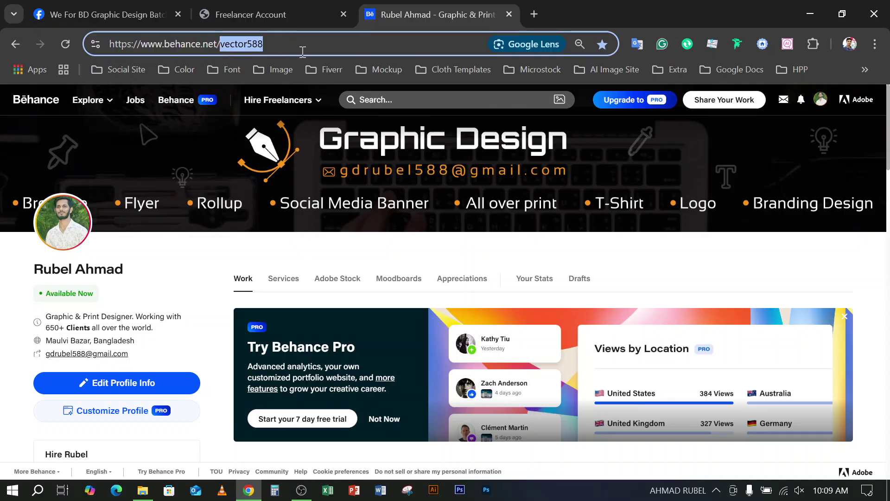
click(509, 15)
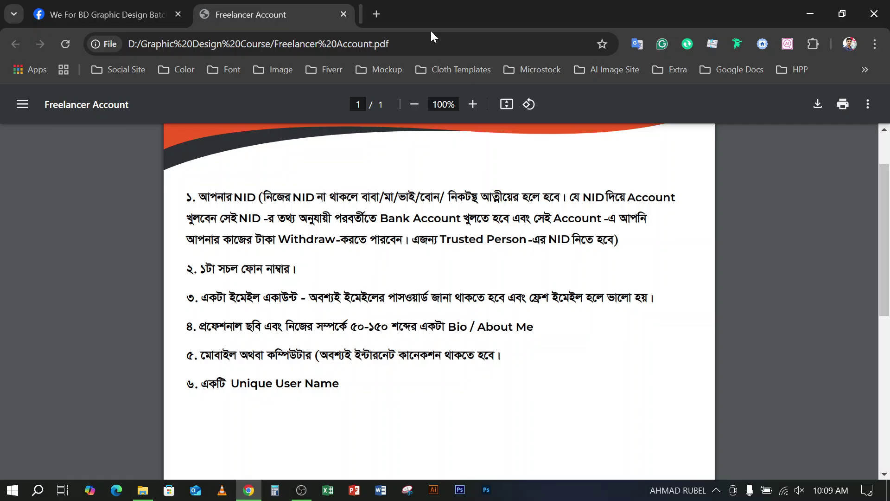
Enter behance.net as the address in a new tab, removing the suggested profile path
click(368, 14)
text(be)
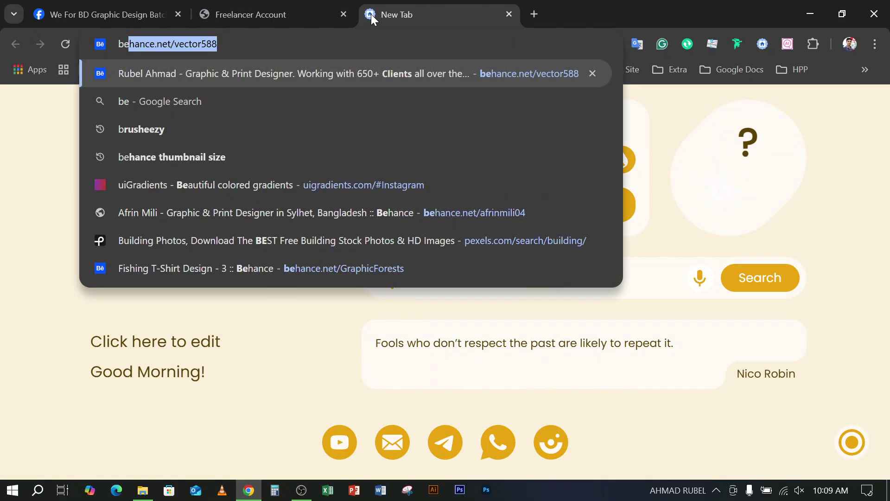
key(Right)
key(BackSpace)
key(BackSpace)
key(BackSpace)
key(BackSpace)
key(BackSpace)
key(BackSpace)
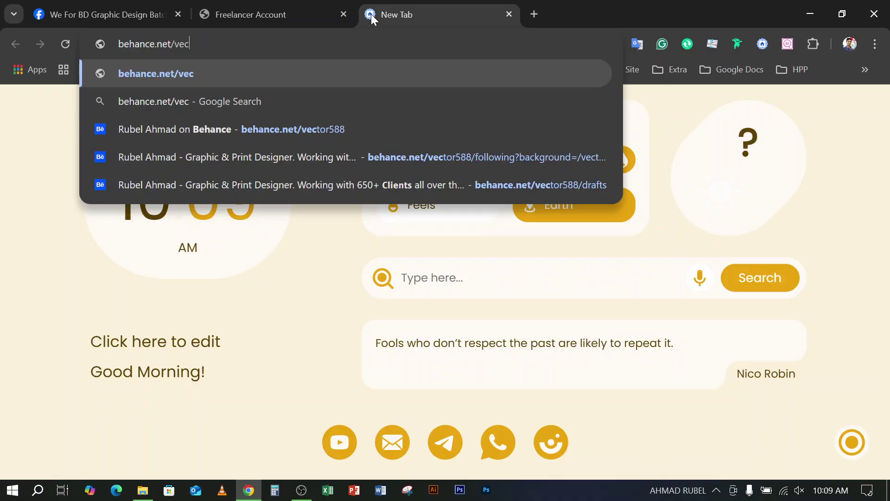
key(BackSpace)
key(BackSpace)
key(BackSpace)
key(BackSpace)
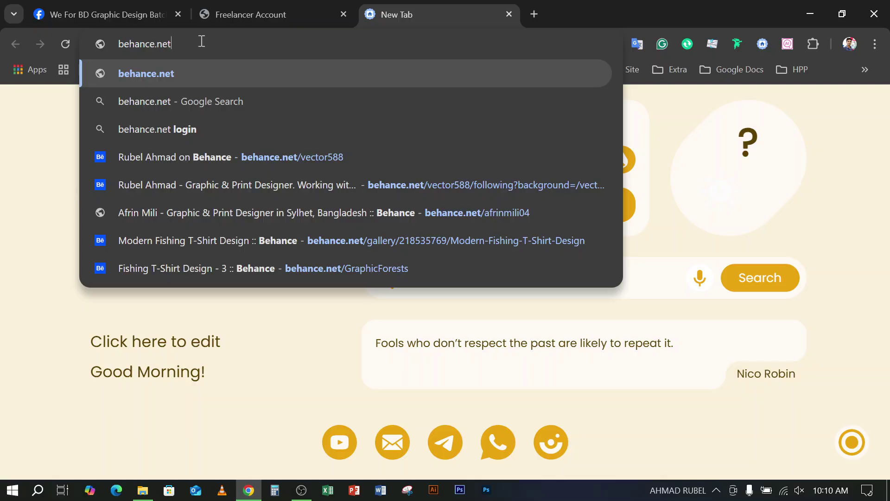
drag(194, 50, 114, 48)
click(183, 43)
text(/)
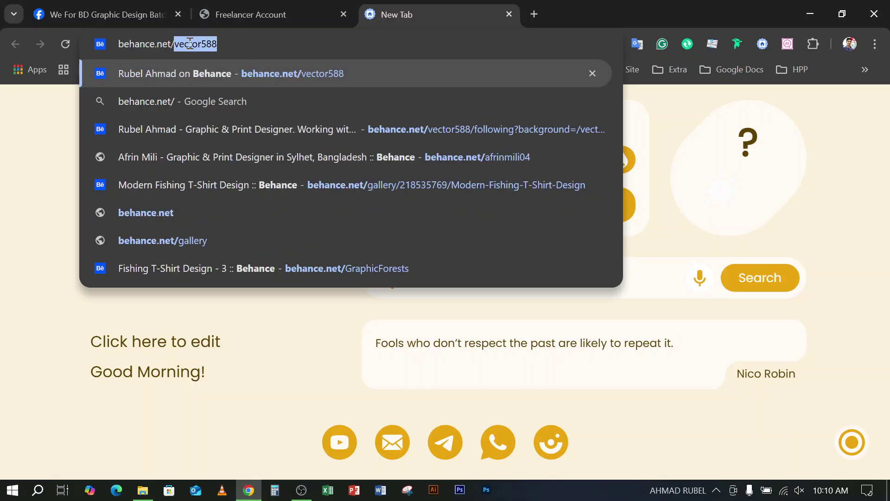
key(Return)
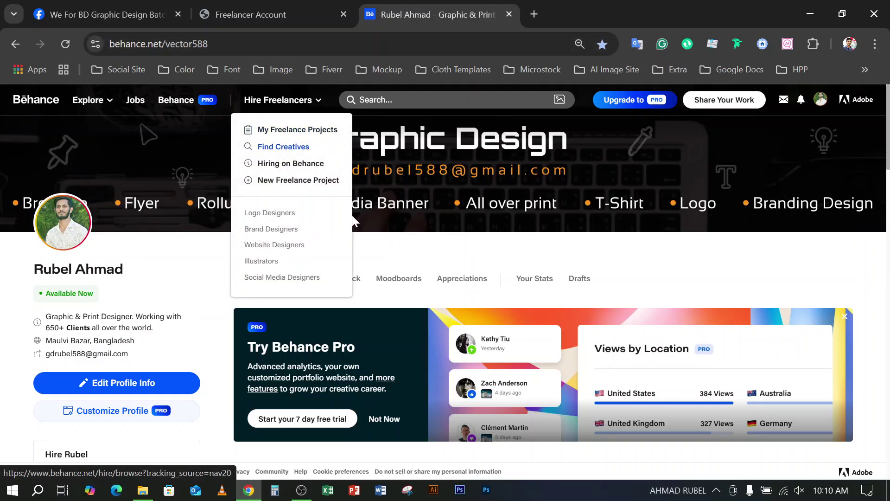
scroll(382, 203, down, 4)
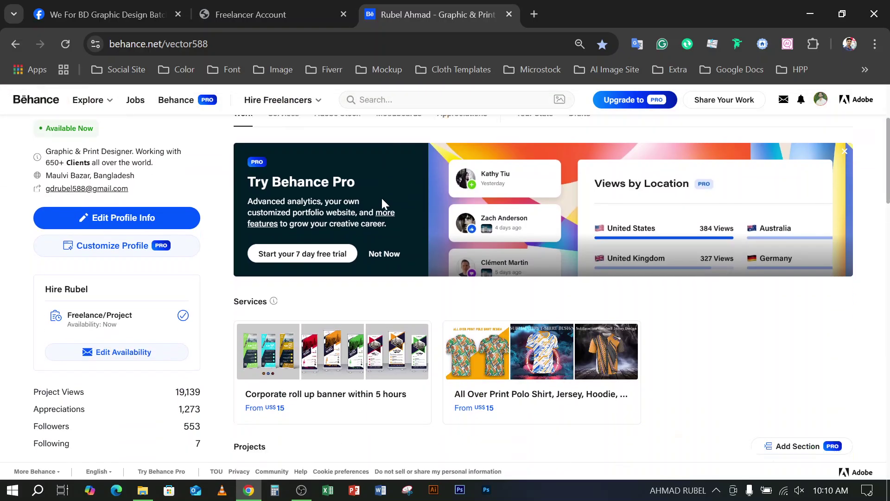
scroll(383, 202, down, 8)
scroll(385, 204, up, 10)
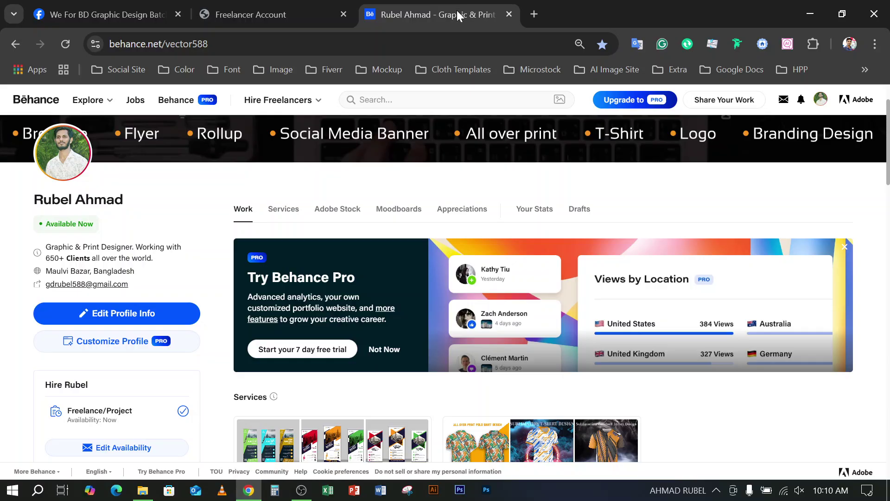
Compare the Freelancer Account PDF with the Behance profile by switching between them, and close the Behance tab
click(289, 15)
click(468, 7)
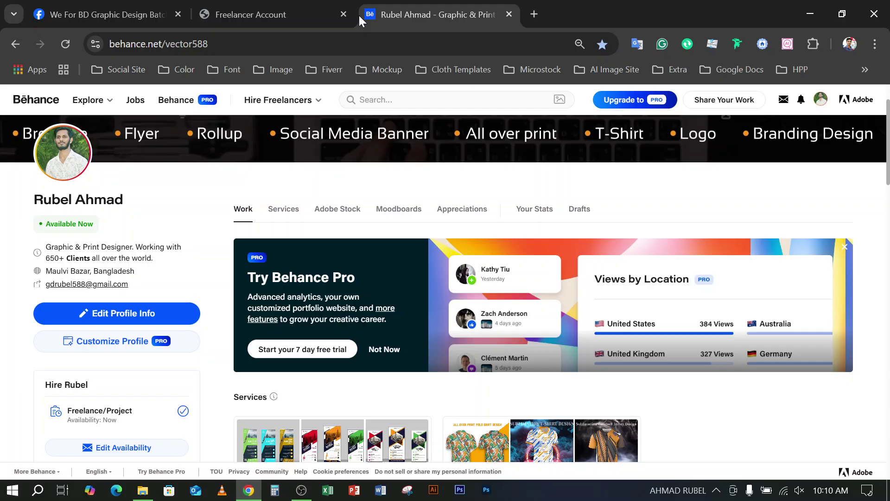
click(281, 11)
click(456, 8)
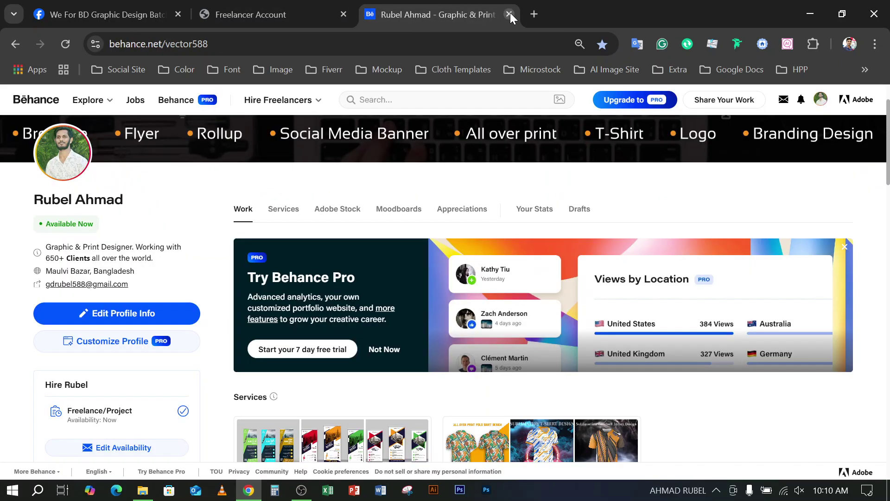
click(509, 14)
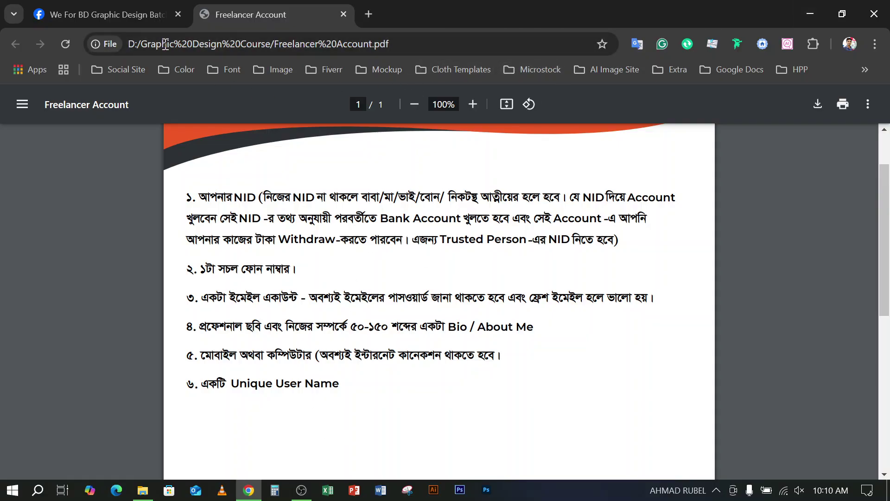
Glance at the Facebook group's posts, minimize the browser, and launch Photoshop, checking the OBS recording while it loads
click(121, 9)
scroll(411, 340, down, 15)
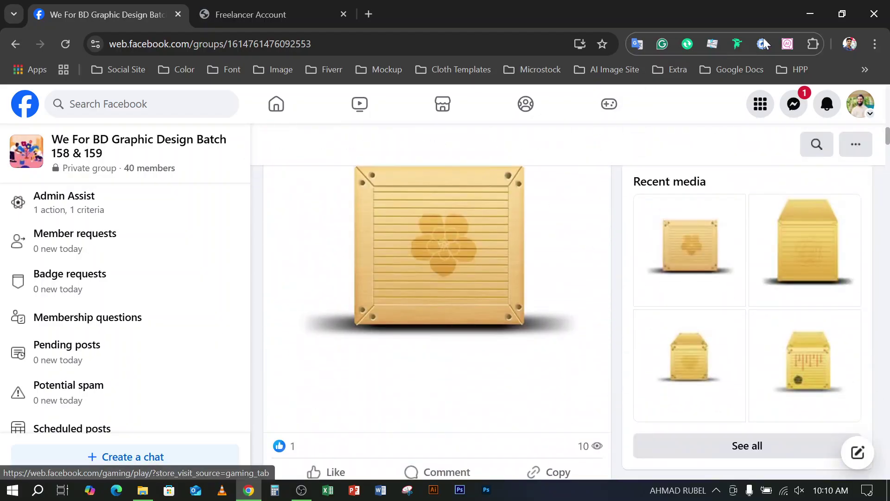
click(813, 12)
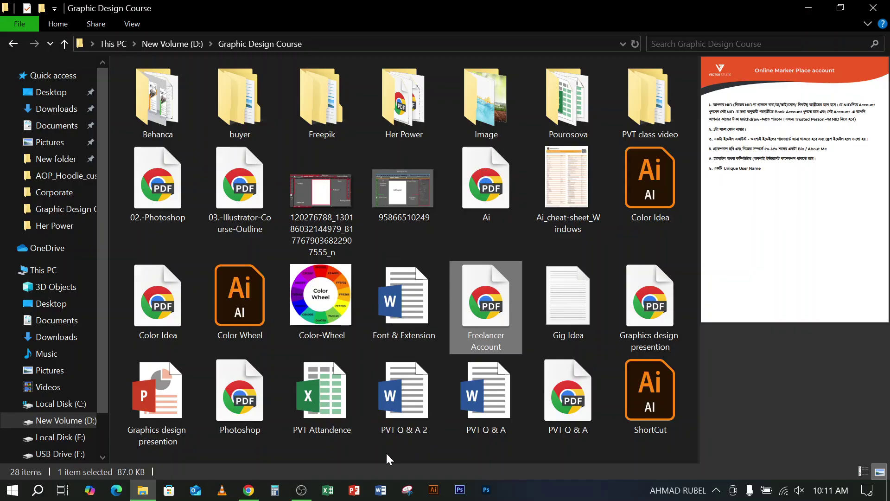
click(487, 492)
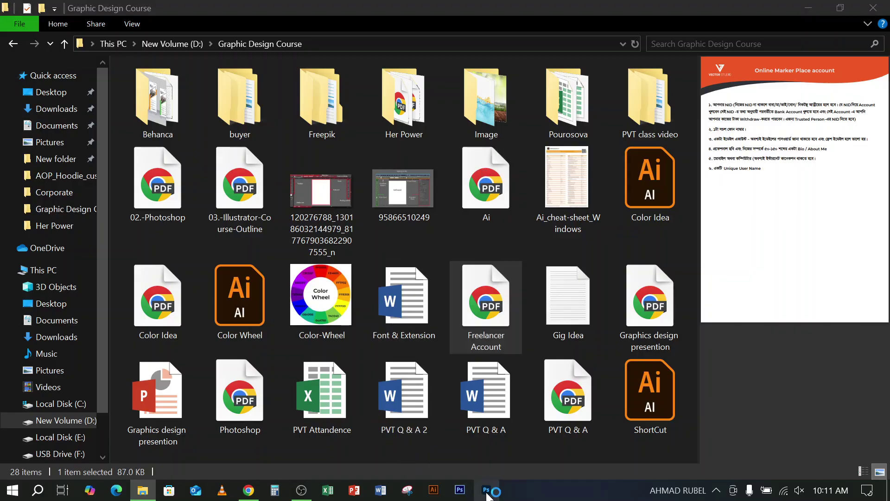
click(301, 491)
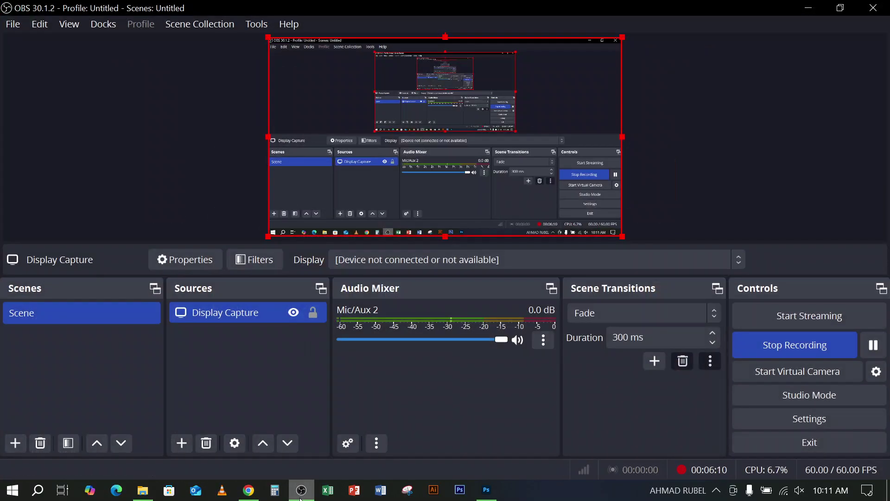
click(301, 496)
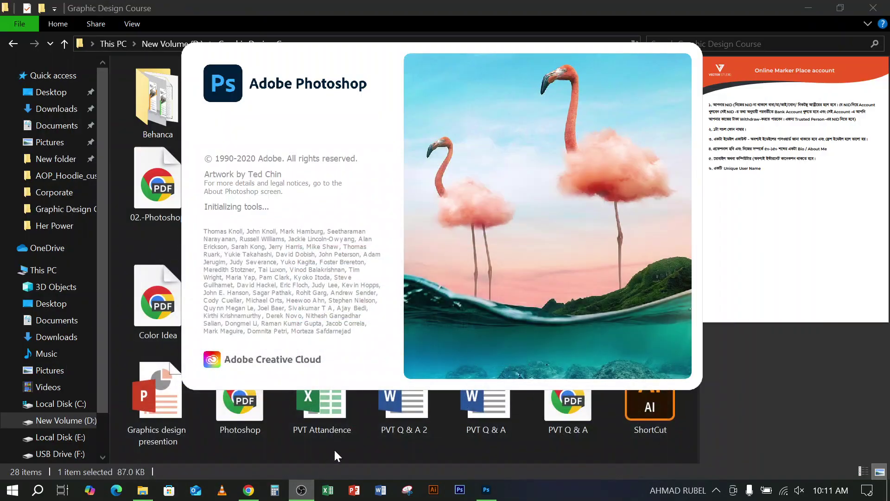
click(400, 4)
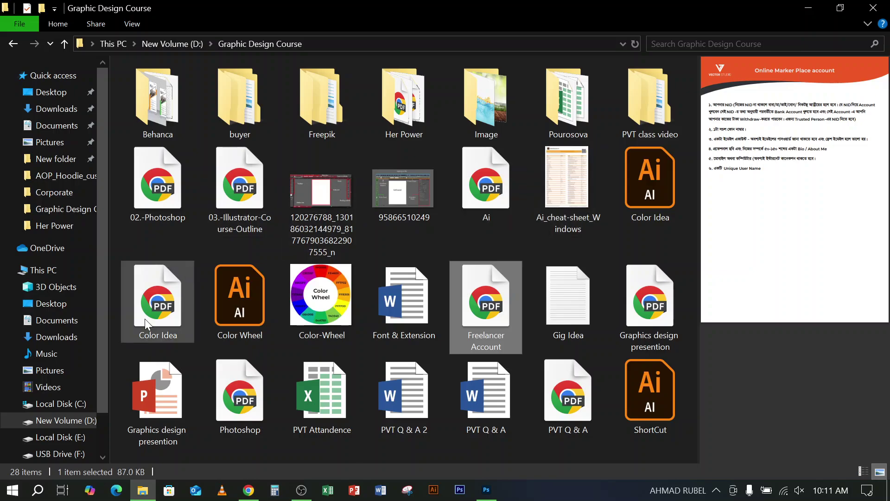
Return to File Explorer, open the Software folder on New Volume (D:), and inspect the contents of its WINDOWS folder
click(56, 438)
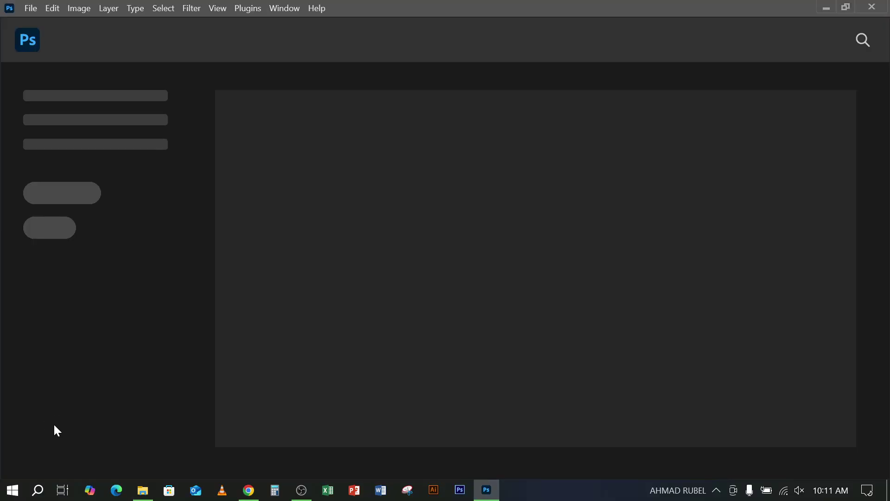
click(139, 491)
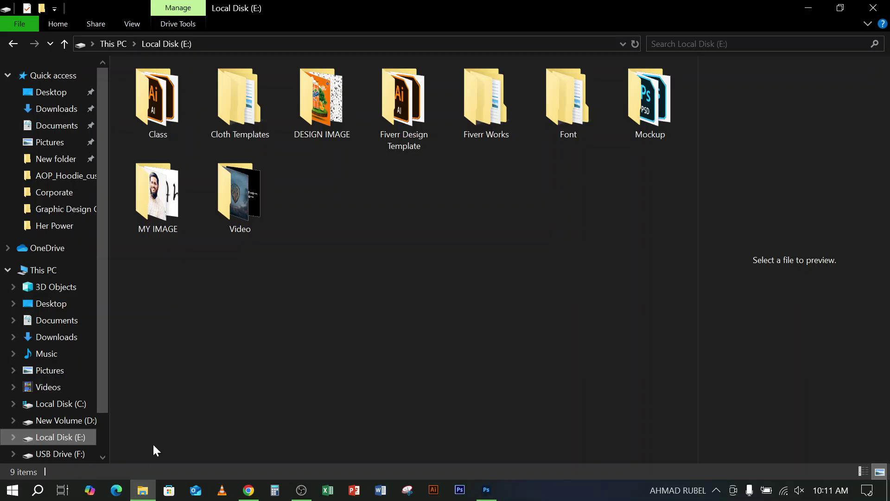
click(77, 420)
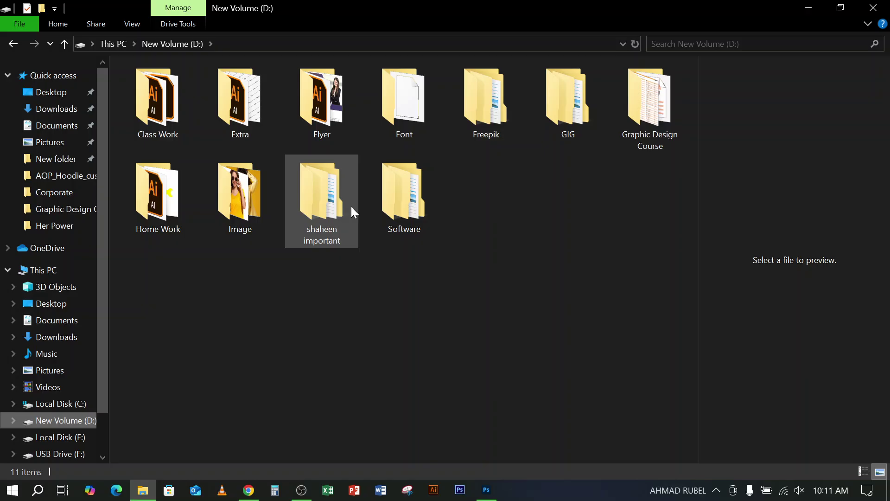
double_click(402, 192)
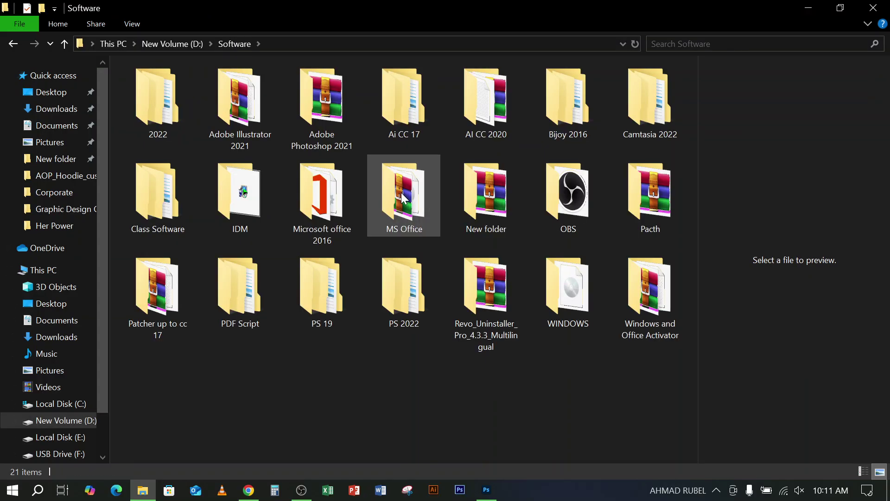
double_click(404, 199)
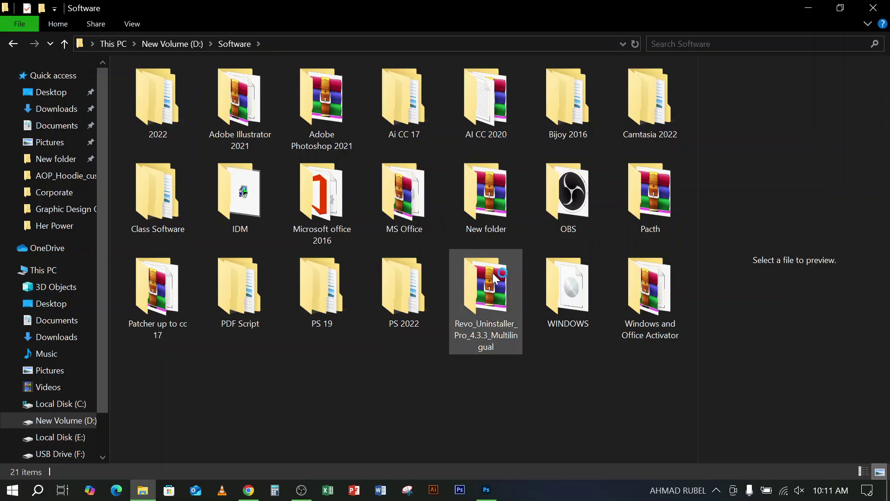
double_click(569, 280)
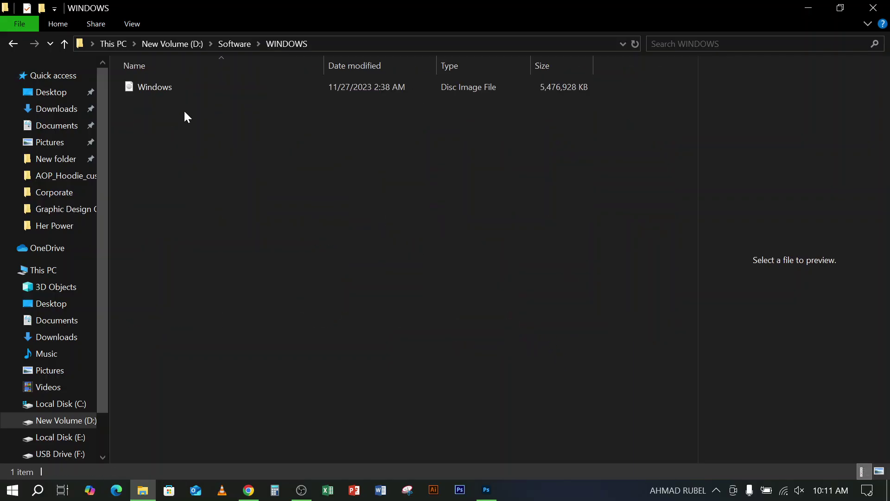
click(13, 44)
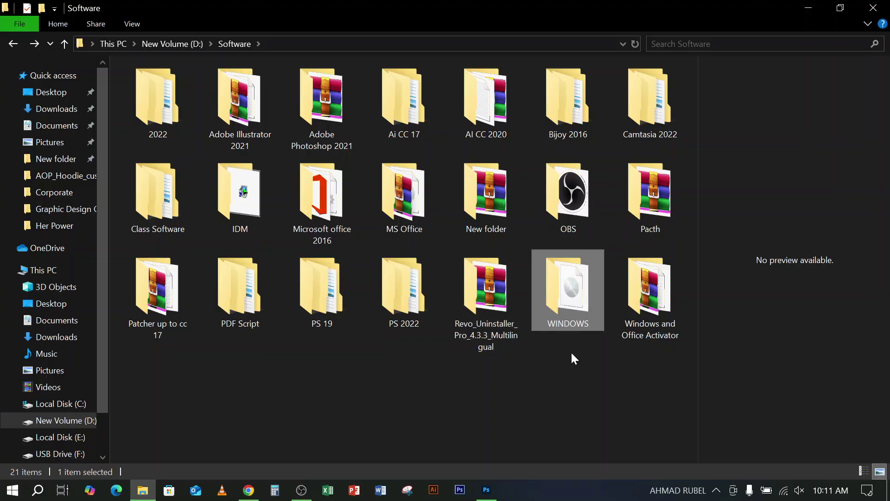
click(575, 376)
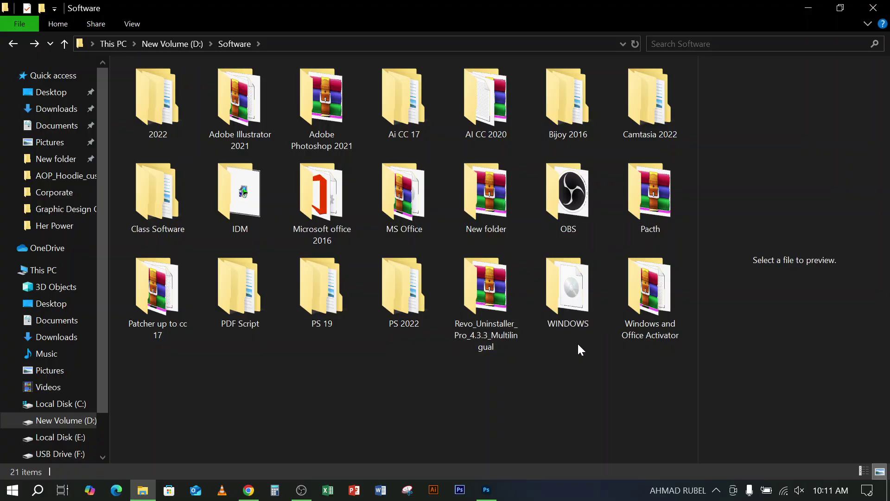
Copy the WINDOWS folder from Software to USB Drive (F:), and minimize the copy progress and File Explorer windows
click(558, 286)
right_click(562, 286)
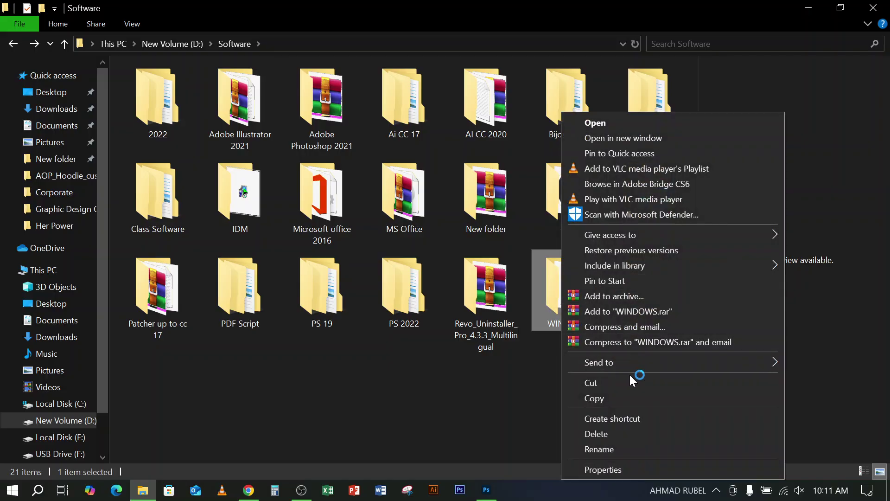
click(603, 397)
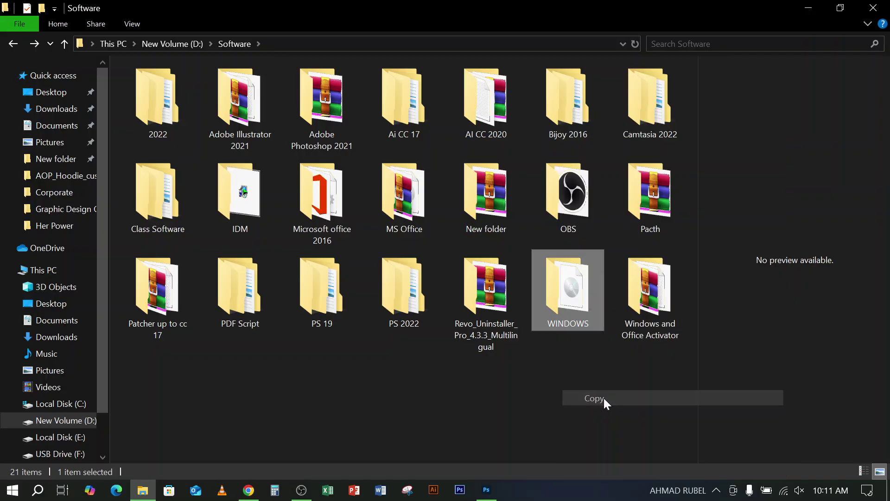
click(70, 453)
right_click(263, 264)
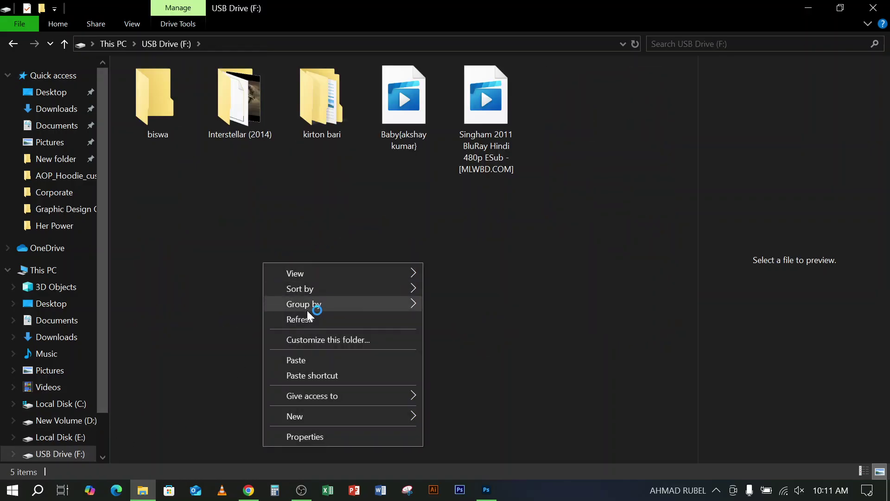
click(63, 457)
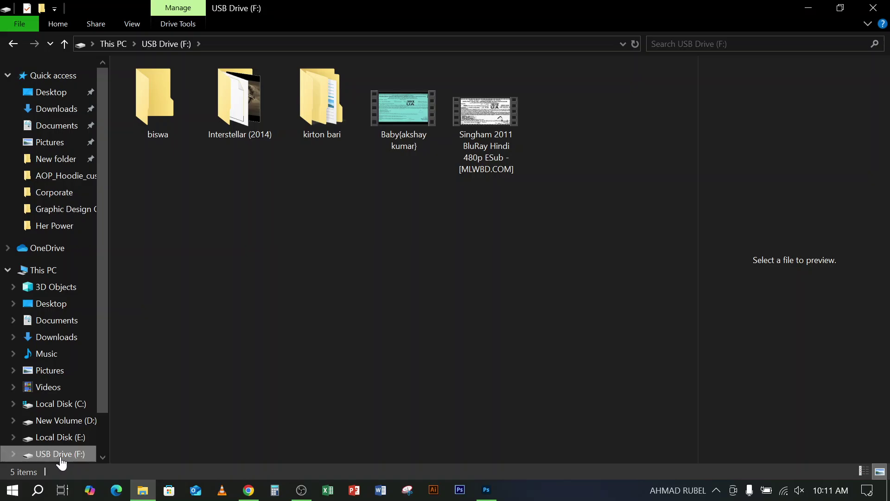
right_click(311, 258)
click(365, 355)
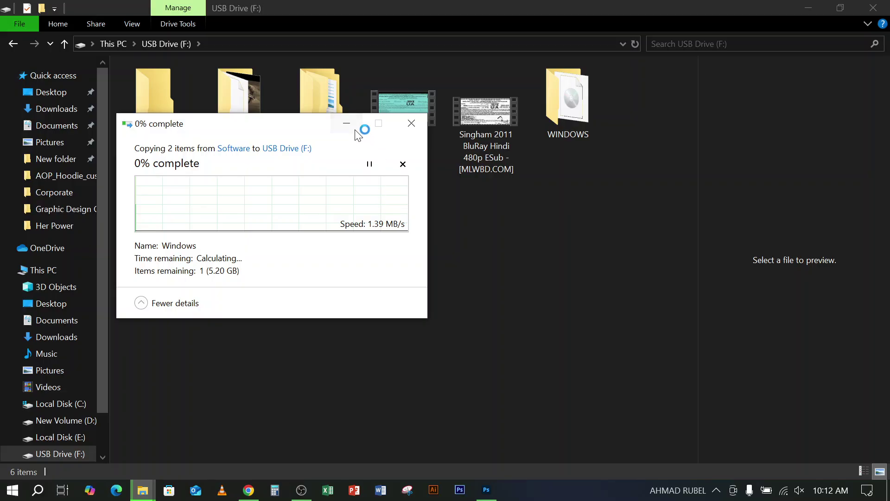
click(346, 120)
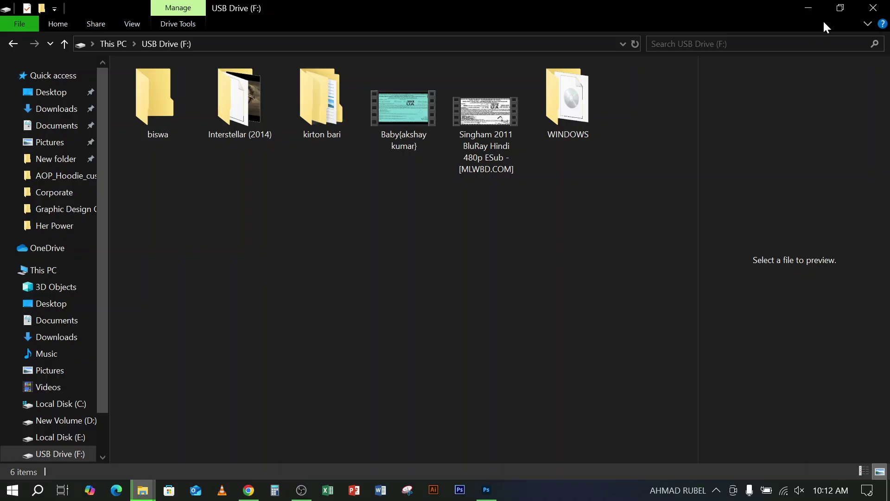
click(810, 8)
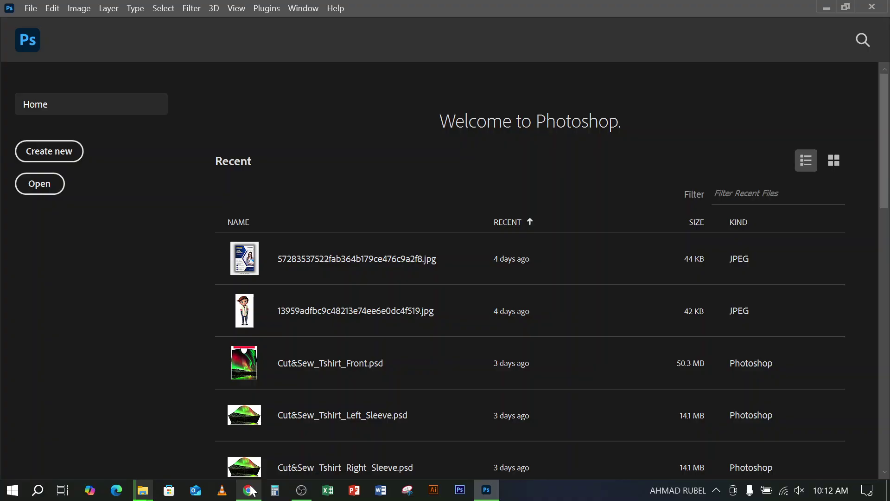
Try to open the recent file 13959adfbc9c48213e74ee6e0dc4f519.jpg in Photoshop, dismissing the error each time
click(324, 310)
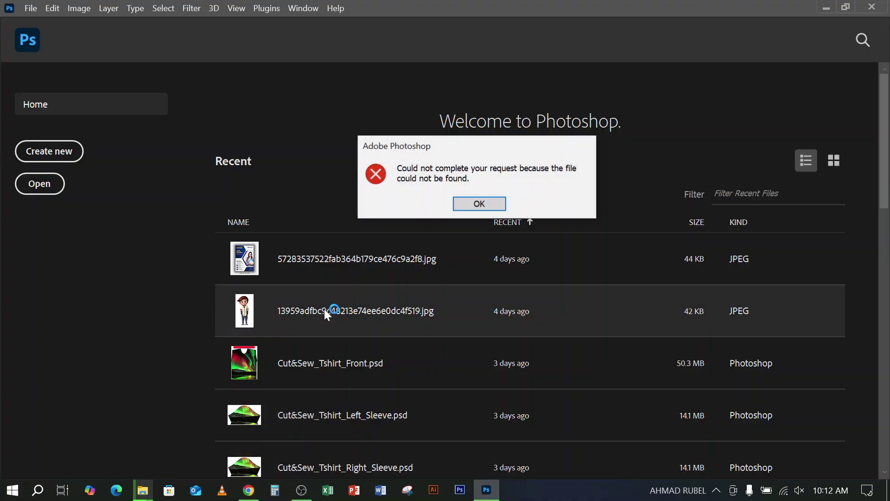
click(482, 203)
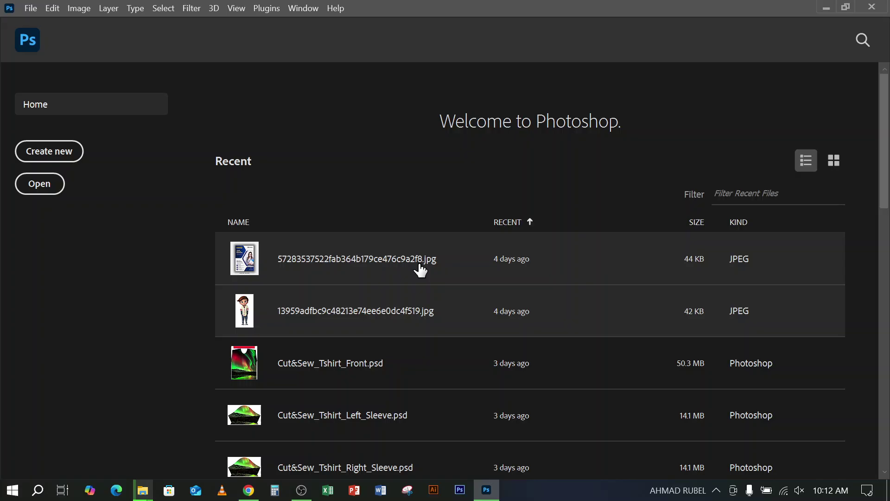
click(366, 312)
click(492, 203)
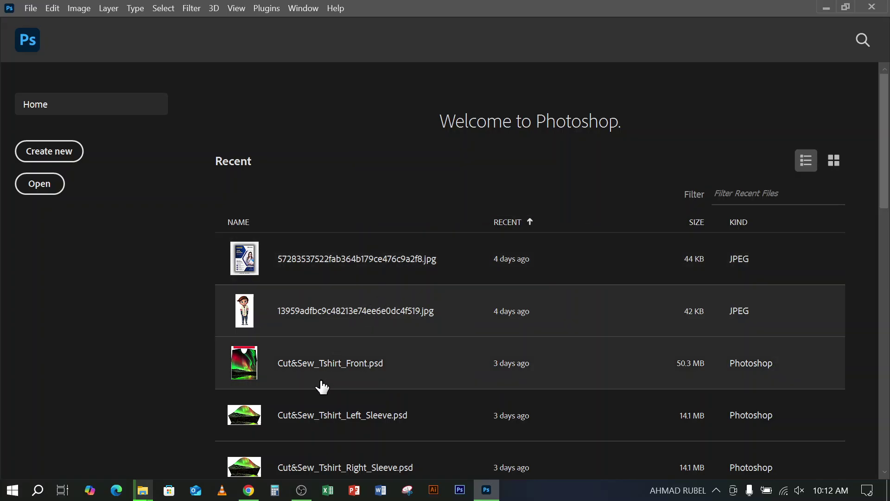
Open the recent hoodie_front_pocket_template.psd to show the tools grouped with the Patch Tool, and close the document
scroll(338, 375, down, 7)
scroll(339, 364, down, 5)
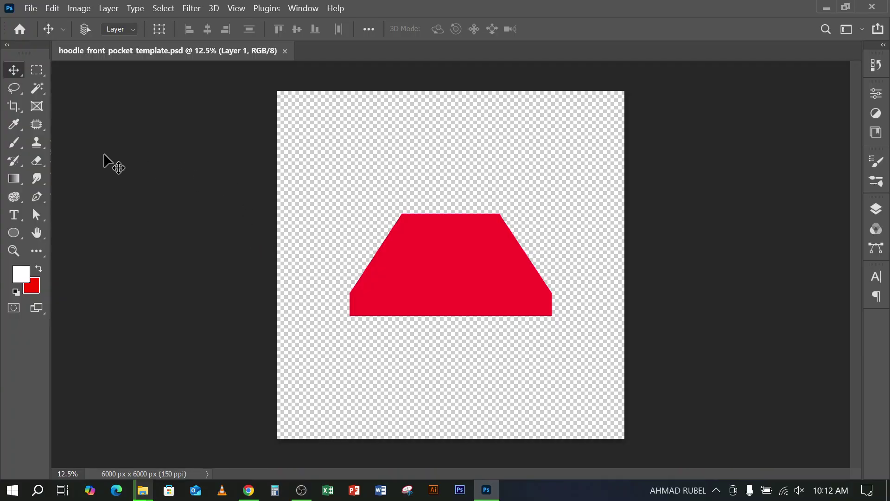
click(14, 125)
click(15, 126)
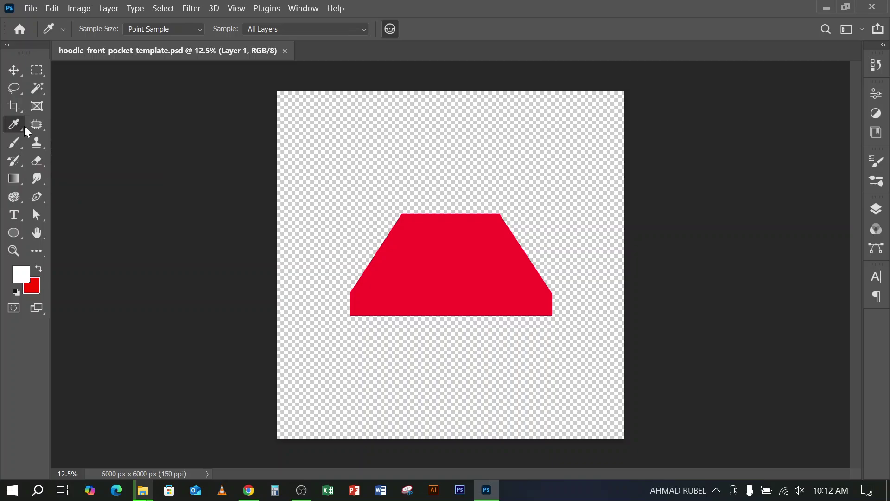
click(43, 126)
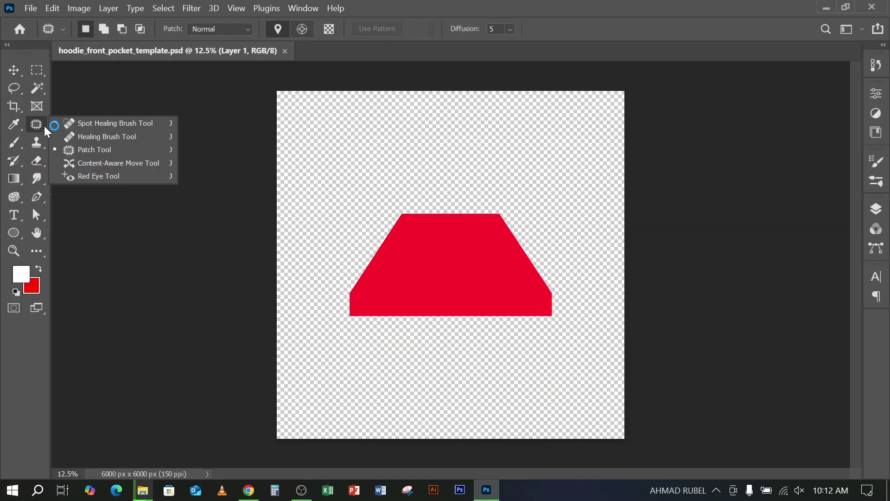
click(532, 41)
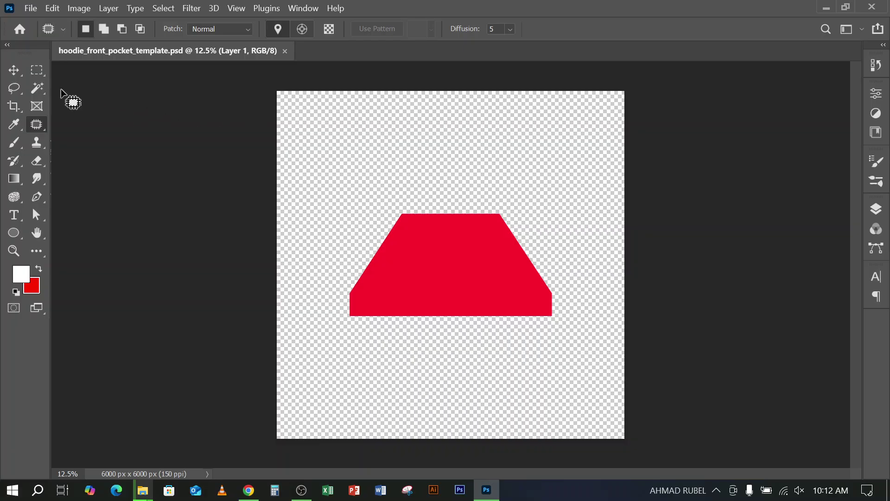
click(285, 51)
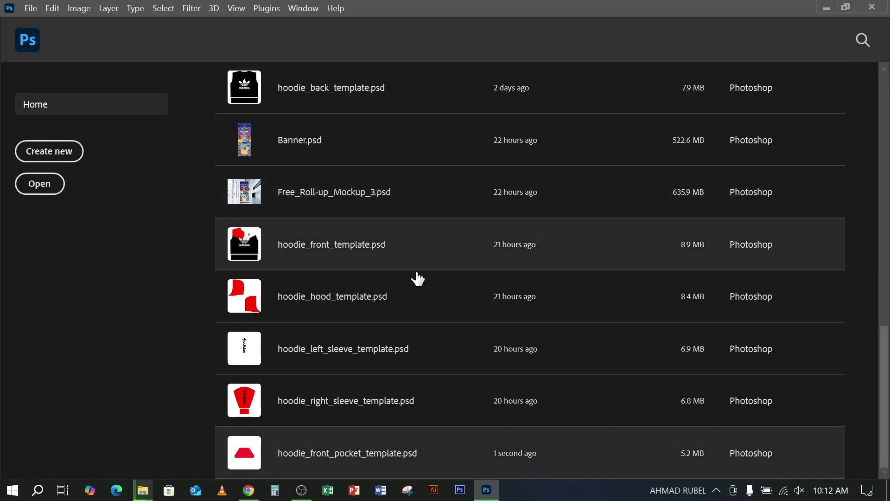
Switch to Chrome, search Google for "acne clear face wash" in a new tab, shorten the query to "acne clear", and minimize the browser
click(249, 492)
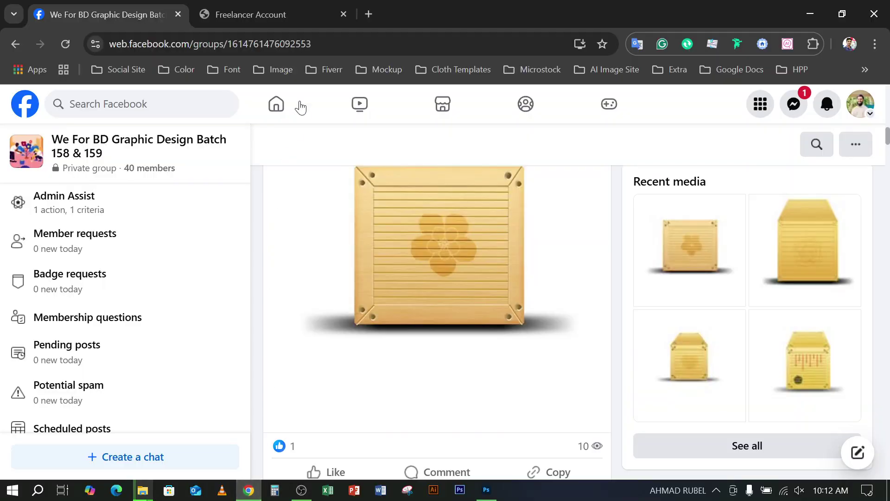
click(369, 14)
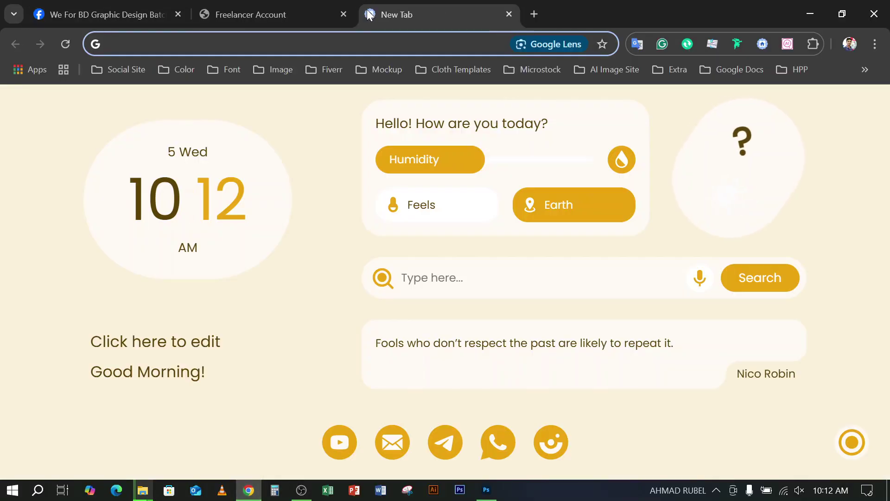
text(acne)
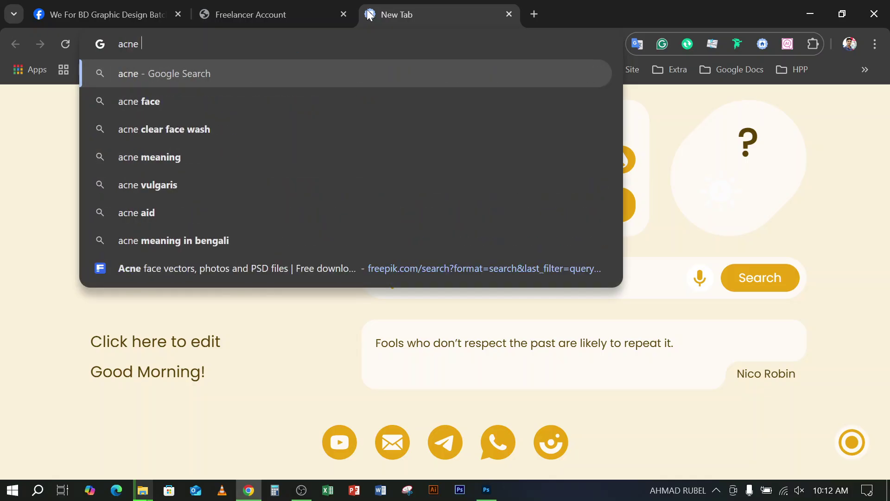
click(182, 120)
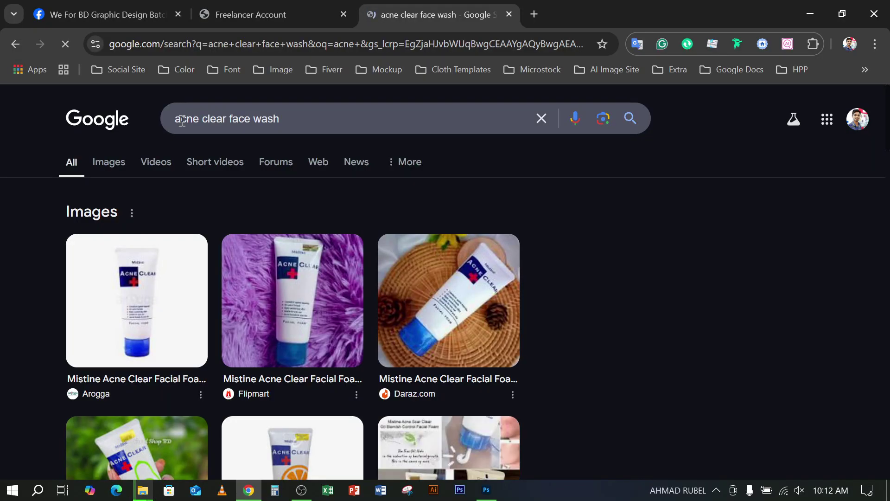
drag(225, 121, 354, 132)
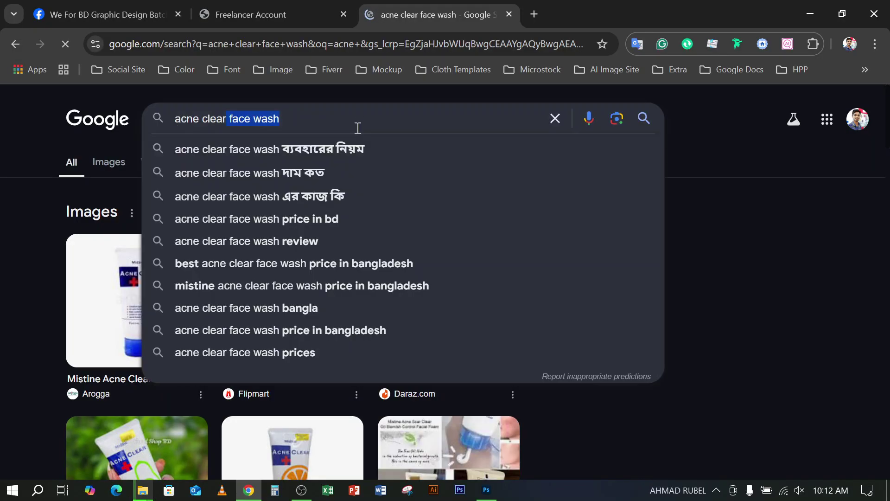
key(BackSpace)
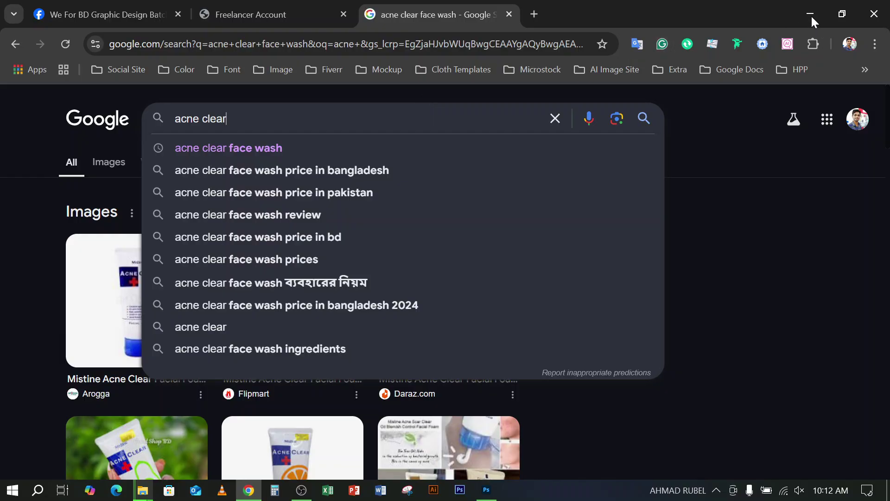
click(811, 14)
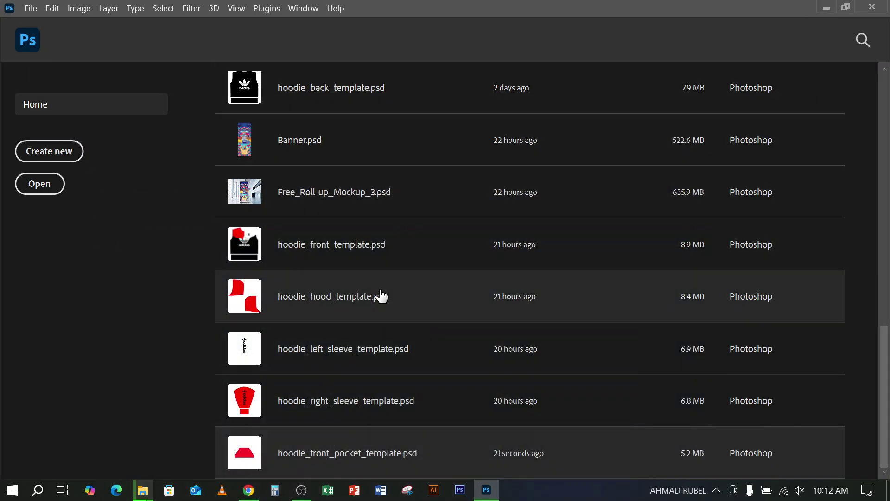
Check the contents of USB Drive (F:) in File Explorer, and return to Photoshop
mouse_move(142, 495)
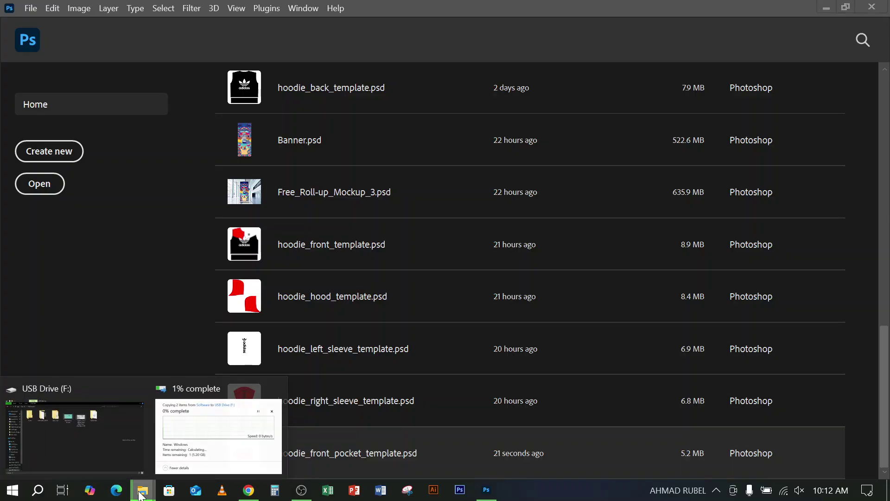
click(110, 443)
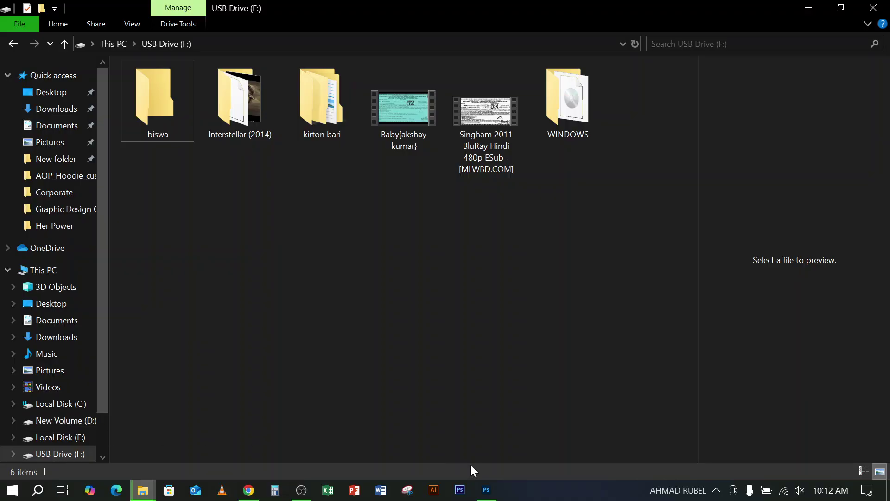
click(485, 493)
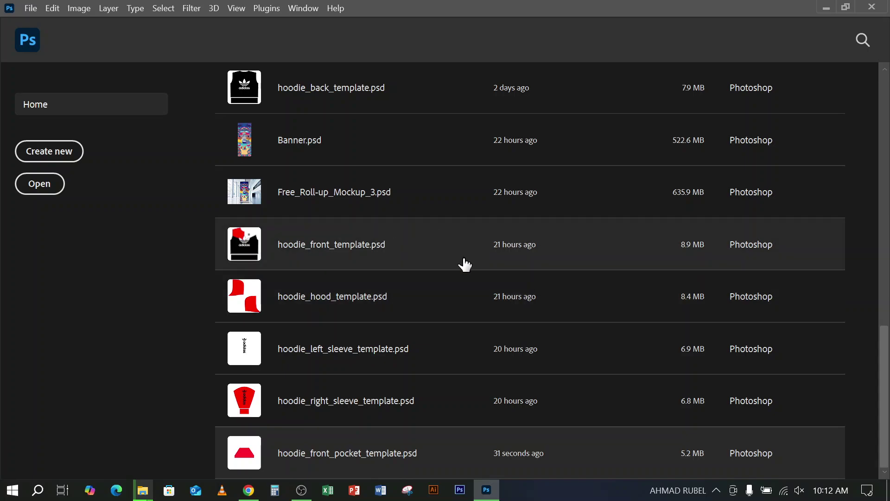
Create a 1000 x 1000 px document at 150 ppi with a white background, and show the tools grouped with the Patch Tool
scroll(333, 267, up, 3)
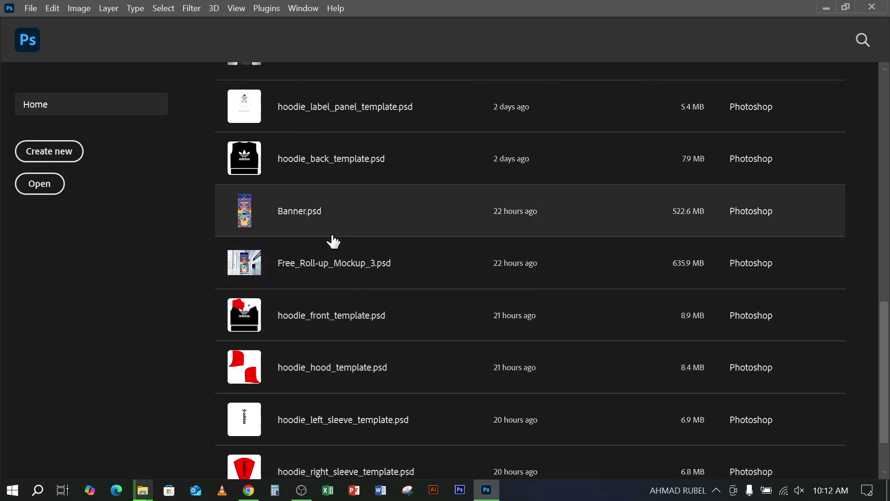
key(ctrl+n)
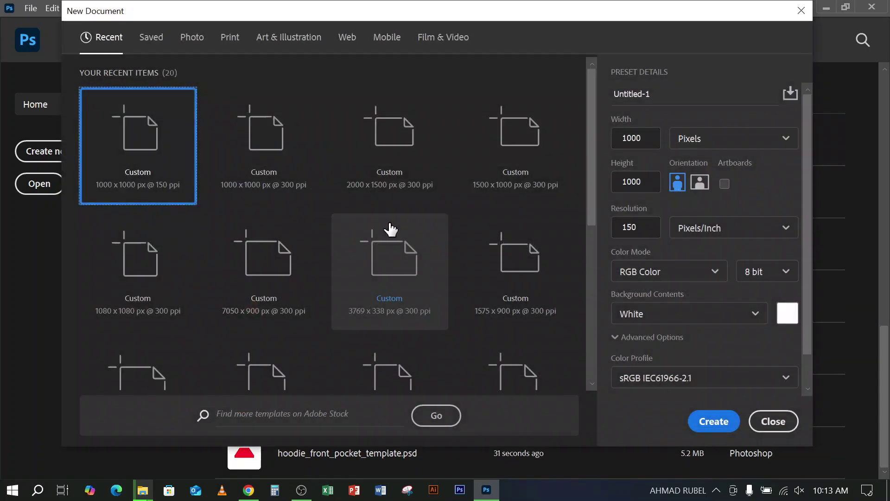
click(713, 421)
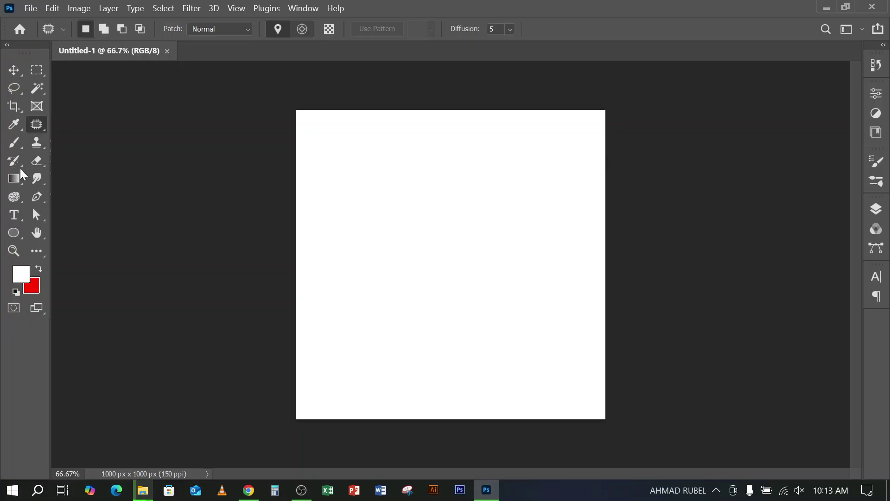
click(37, 125)
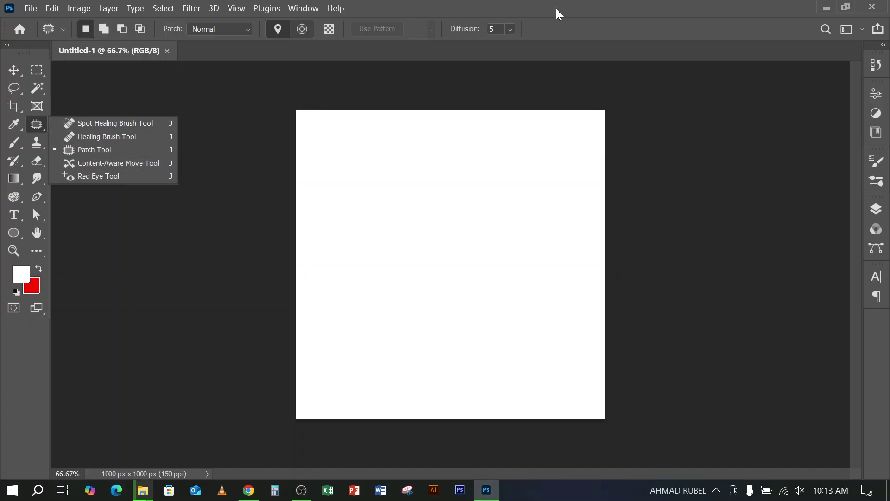
click(612, 30)
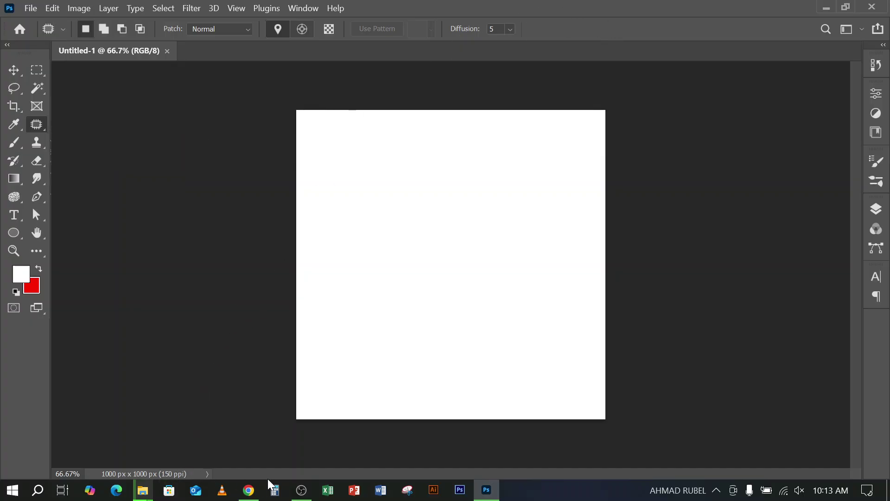
Switch back to Chrome, search Google for "acne face", and show the image results
click(246, 490)
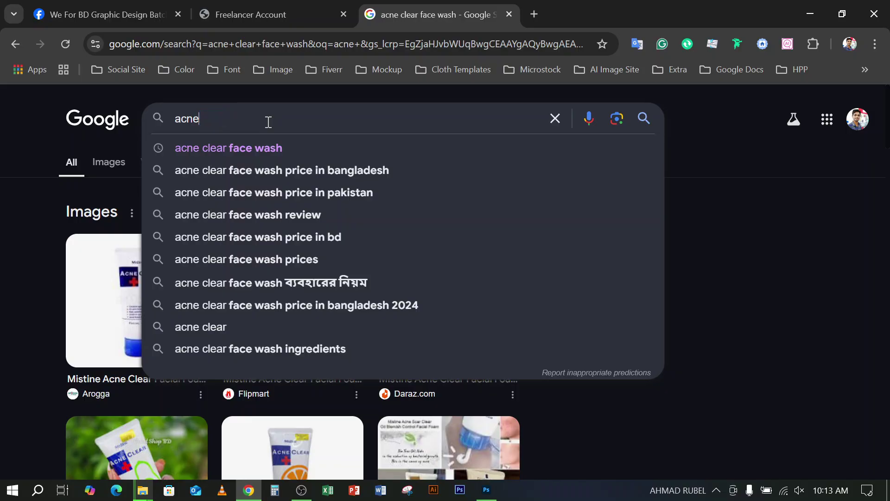
text(face)
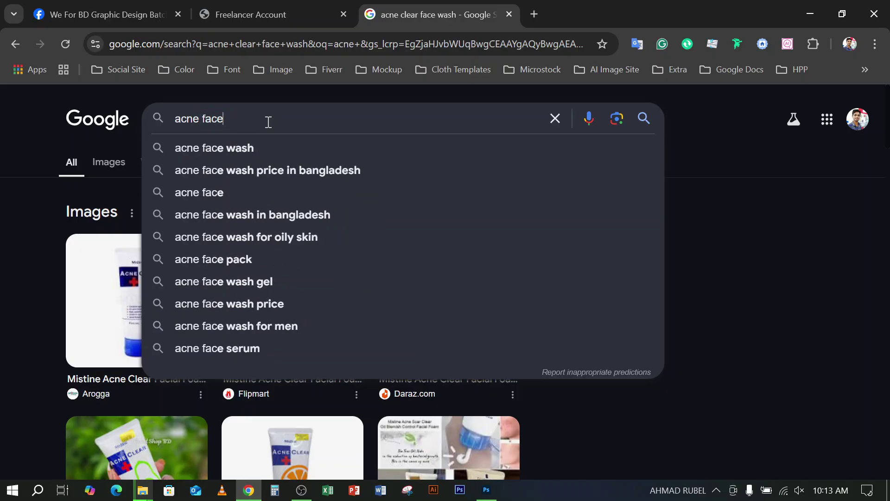
key(Return)
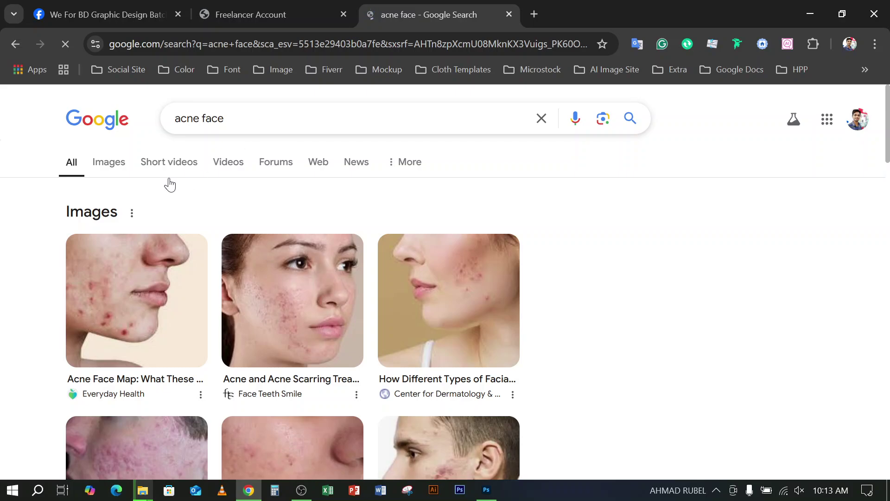
click(117, 166)
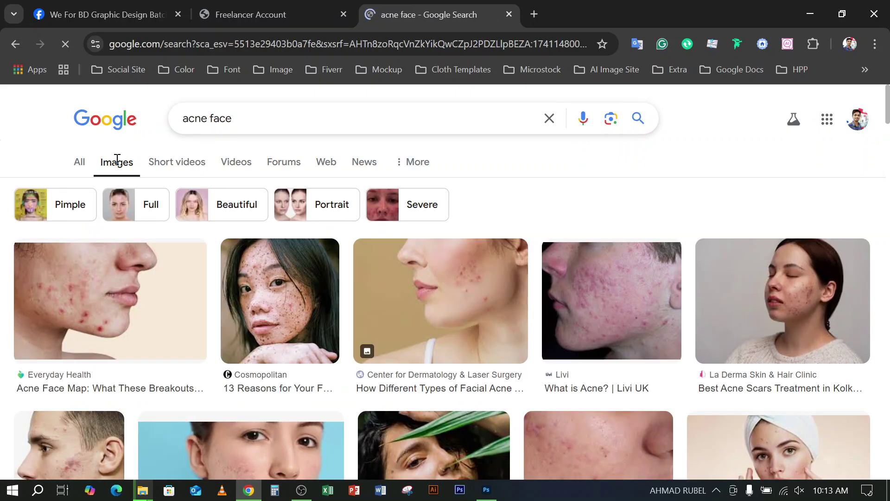
Open the Allura Skin, Laser & Wellness Clinic page from the image results, and save its acne photo to Downloads as JPEG acne-treatment-fort-collins-allura
scroll(399, 218, down, 10)
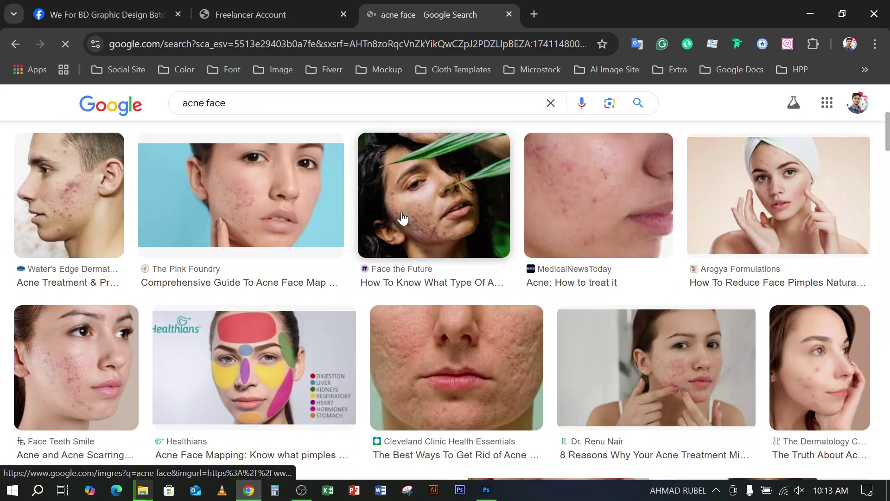
scroll(394, 195, up, 7)
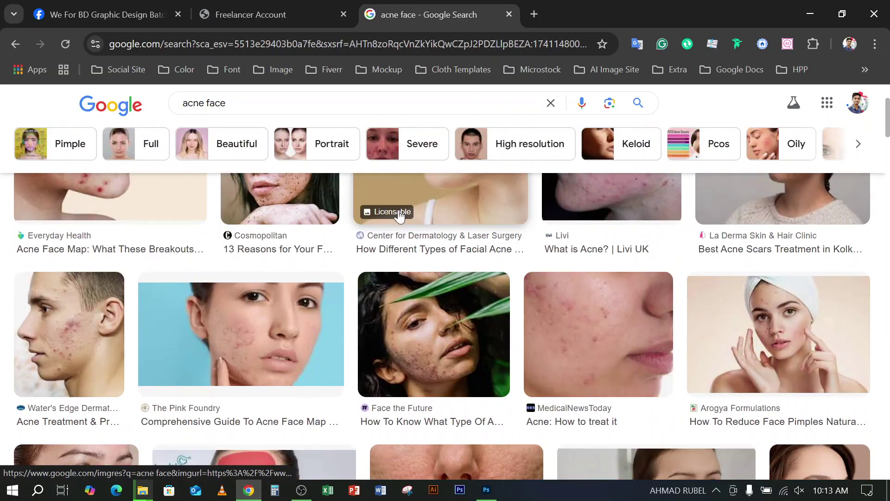
scroll(399, 214, up, 3)
scroll(400, 216, down, 10)
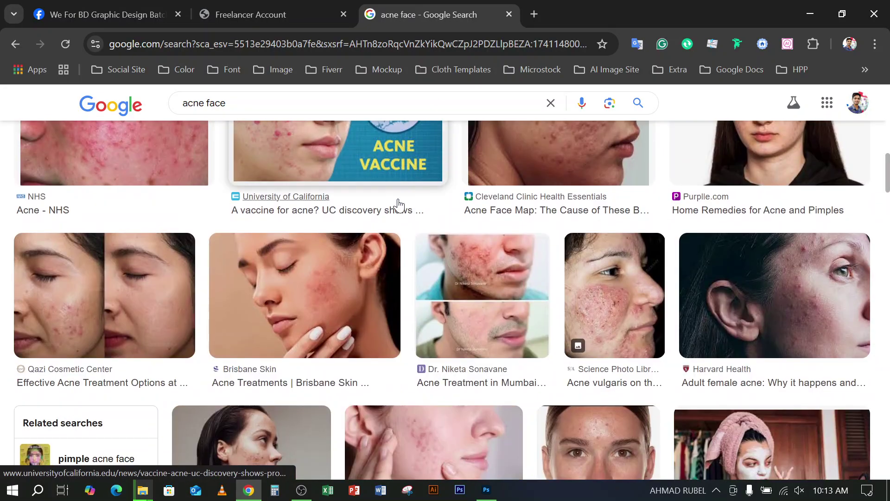
scroll(398, 204, down, 5)
scroll(399, 205, down, 1)
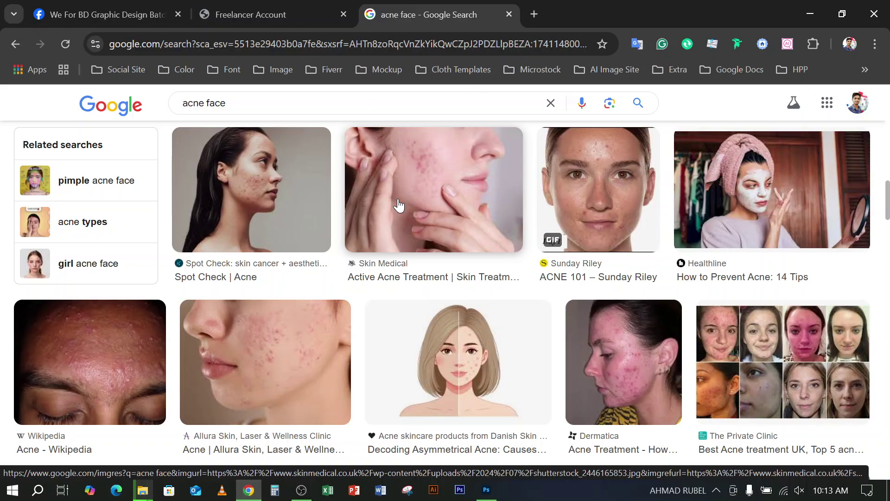
click(265, 363)
click(685, 287)
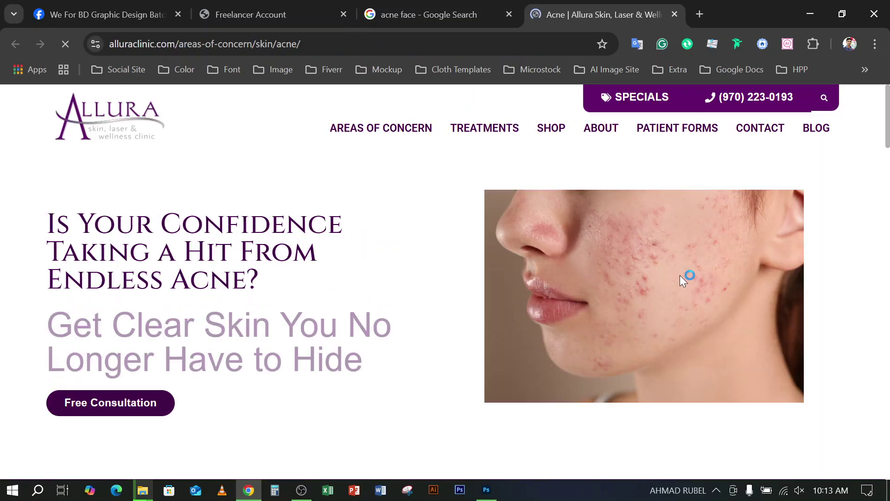
right_click(673, 245)
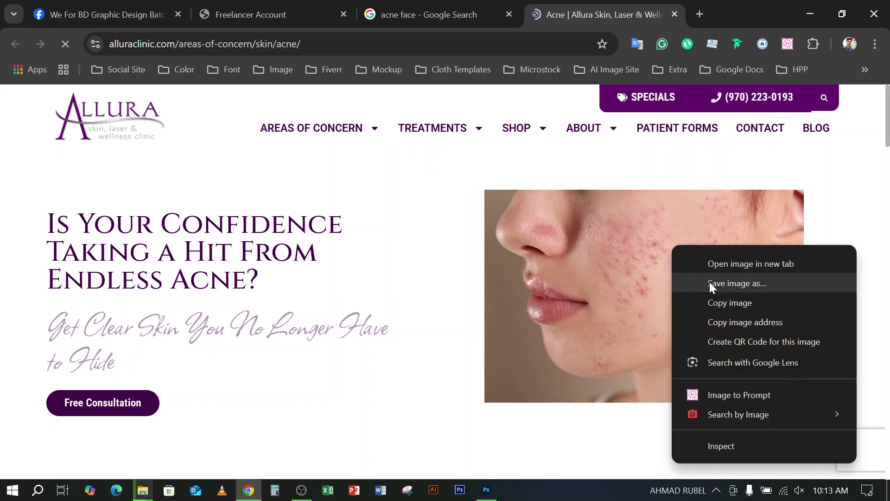
click(712, 285)
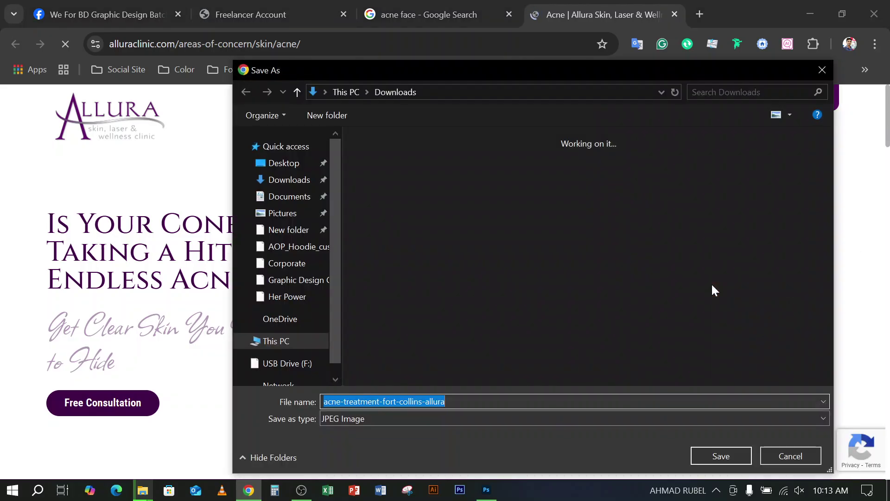
click(726, 453)
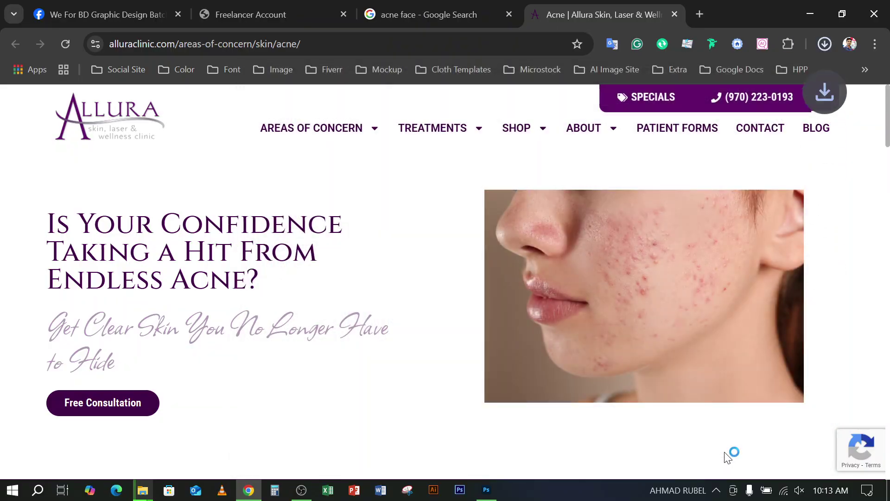
Save the Center for Dermatology & Laser Surgery acne photo to Downloads as JPEG Treating-Different-Types-of-Facial-Acne, and minimize Chrome to return to Photoshop
click(423, 14)
scroll(510, 208, down, 5)
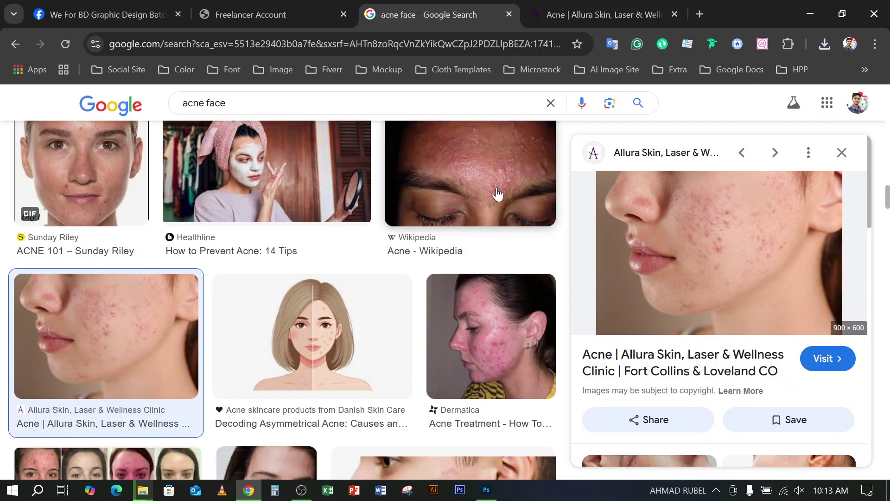
scroll(698, 273, down, 3)
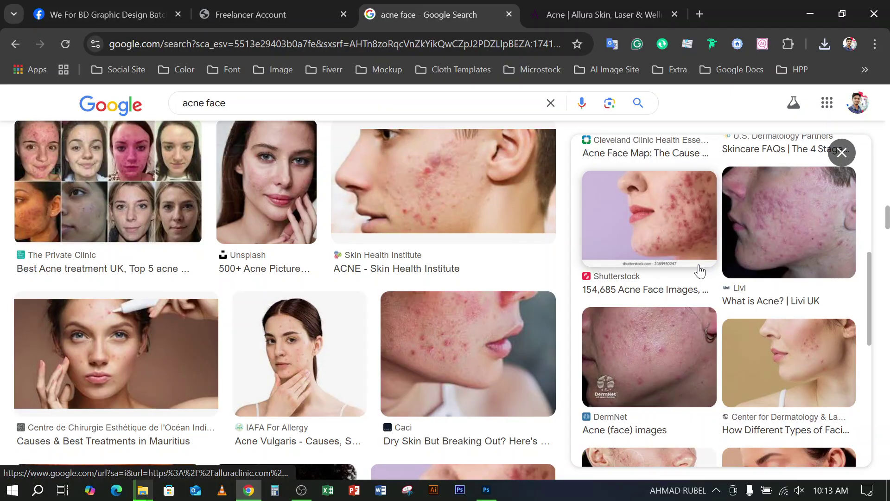
scroll(700, 279, down, 4)
click(810, 314)
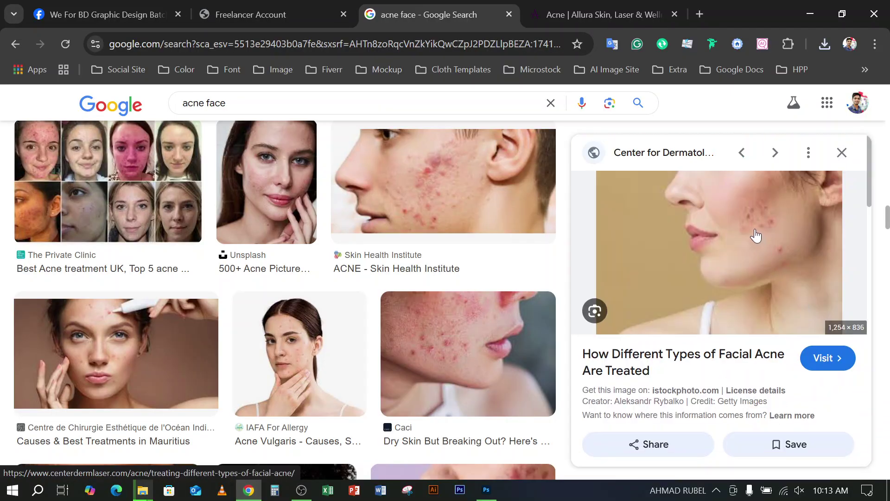
click(741, 218)
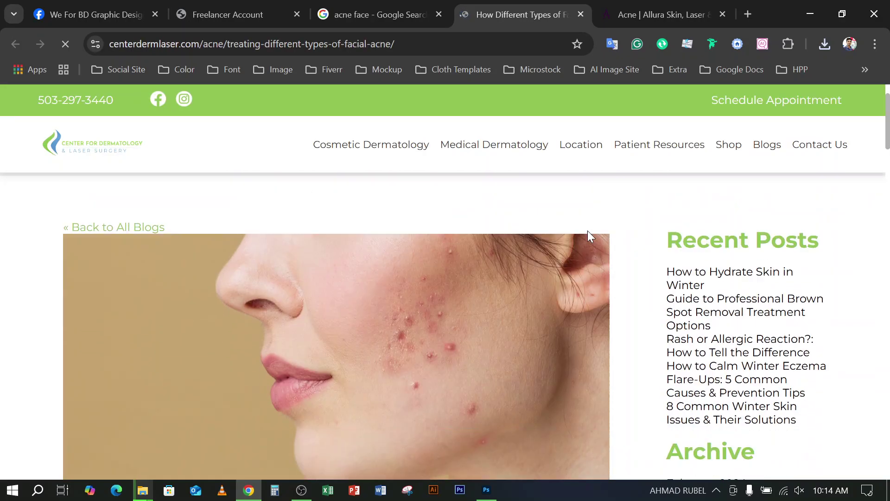
scroll(588, 230, down, 4)
right_click(391, 193)
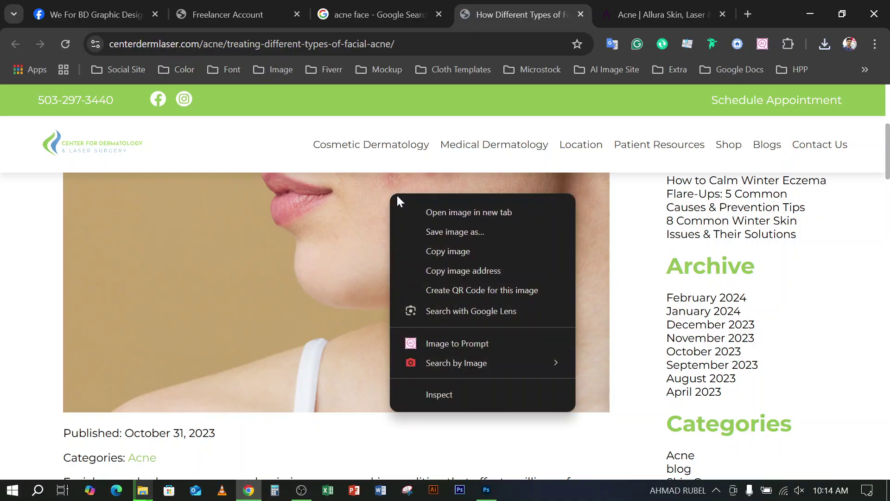
click(438, 229)
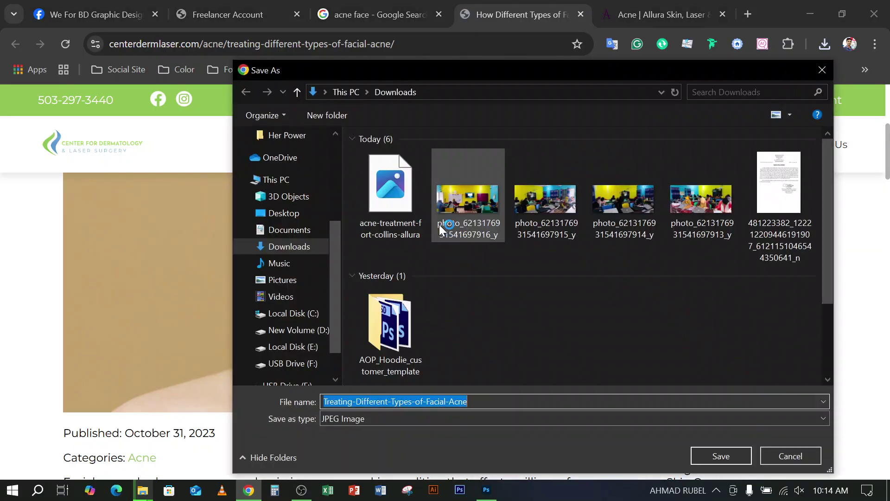
click(715, 455)
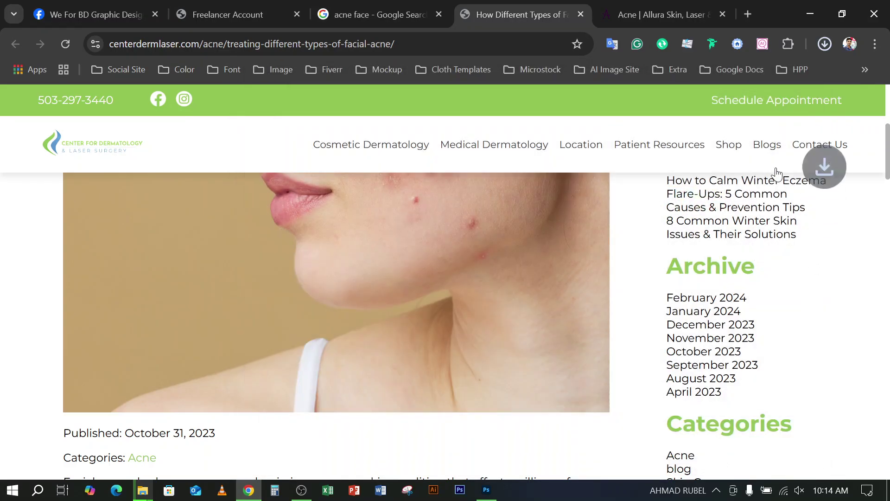
click(803, 6)
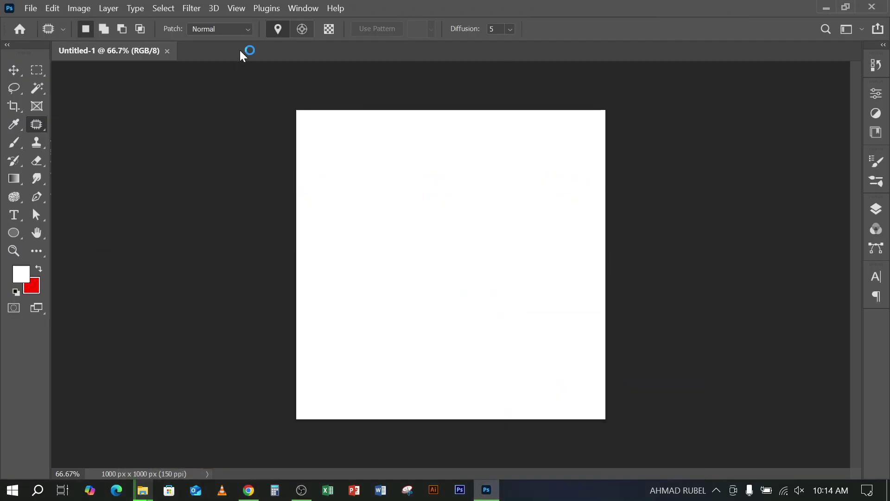
Close the blank Untitled-1 document, and open Treating-Different-Types-of-Facial-Acne from the Downloads folder in Photoshop
click(167, 52)
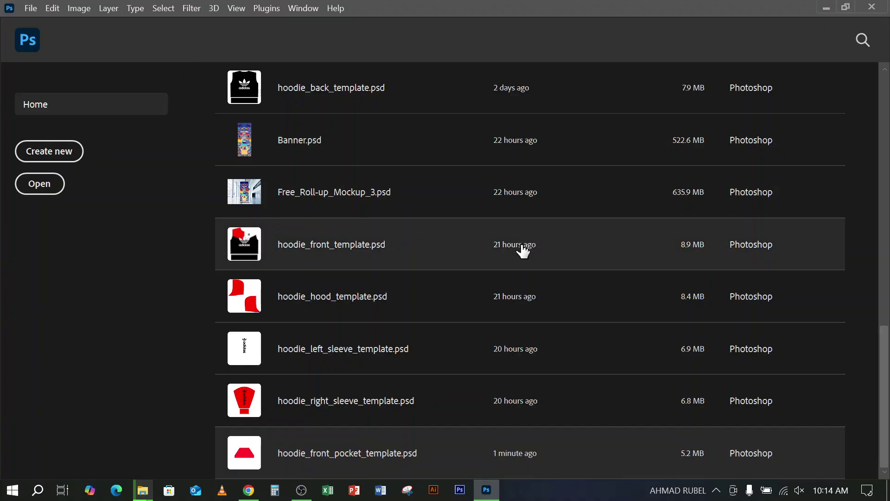
mouse_move(136, 496)
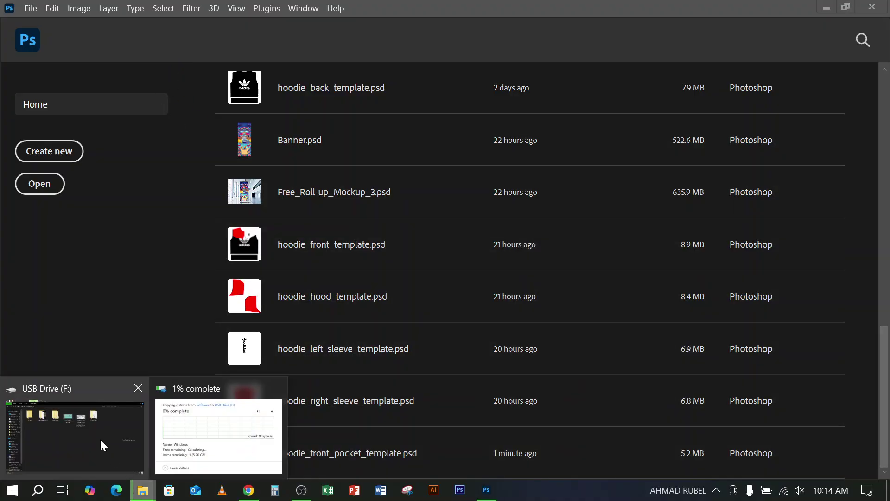
click(99, 438)
click(37, 110)
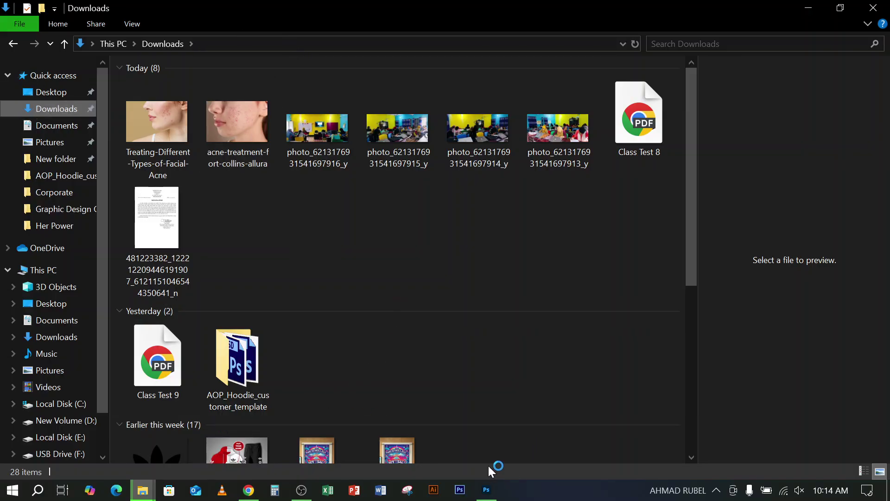
click(157, 124)
drag(154, 125, 587, 5)
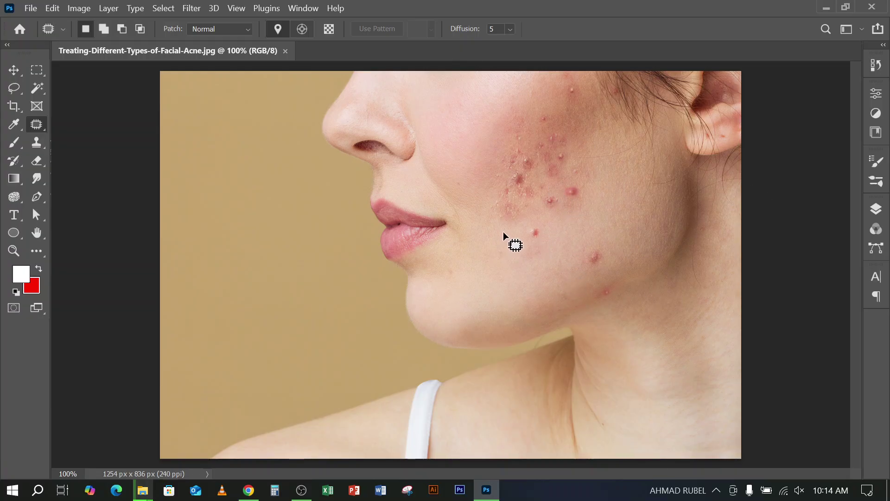
Show the healing tools grouped with the Patch Tool, and select the Spot Healing Brush Tool
scroll(541, 193, up, 1)
scroll(275, 148, up, 2)
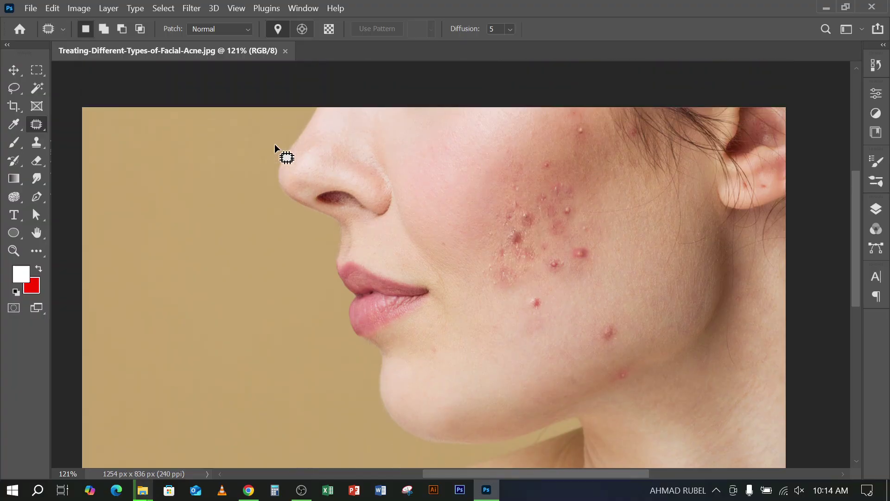
right_click(37, 129)
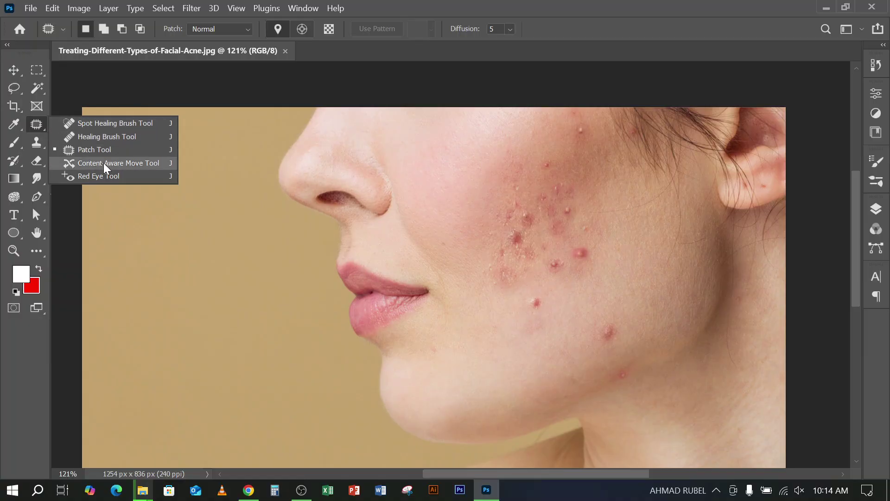
click(35, 127)
right_click(36, 125)
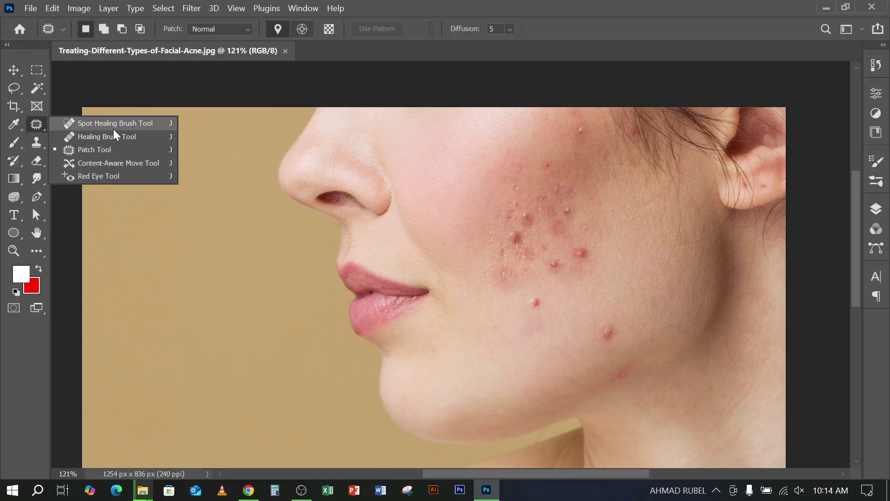
click(599, 23)
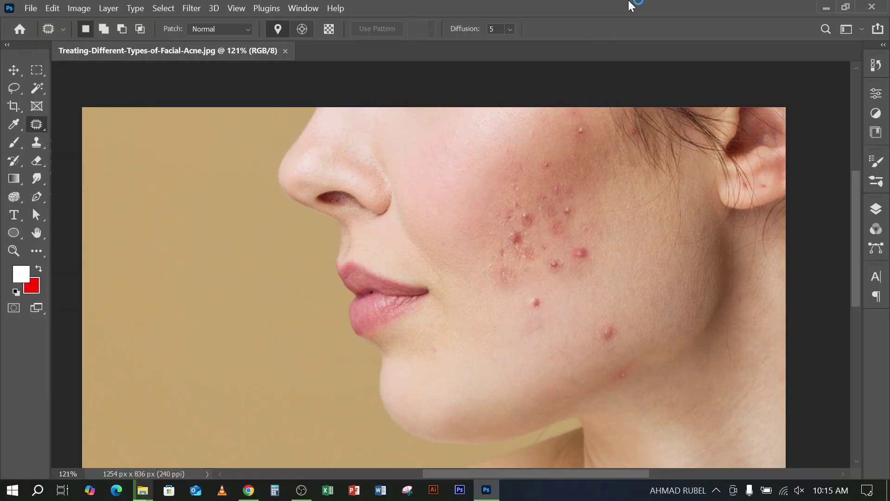
right_click(36, 126)
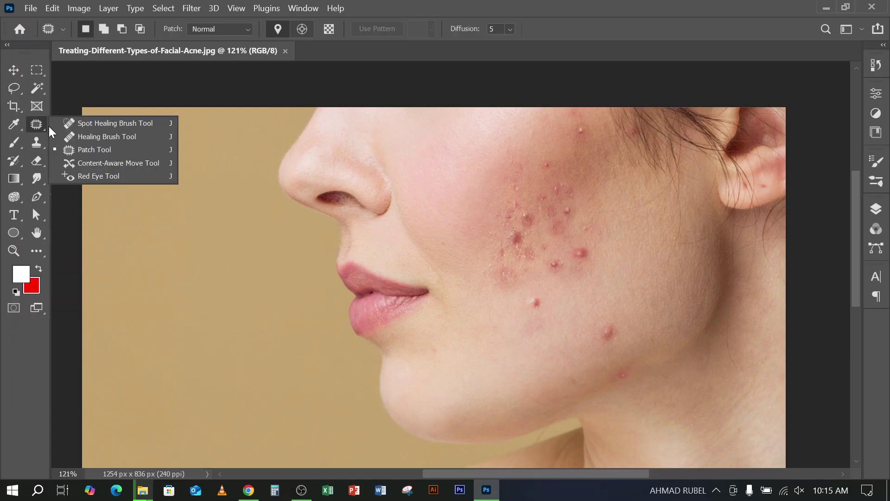
click(105, 124)
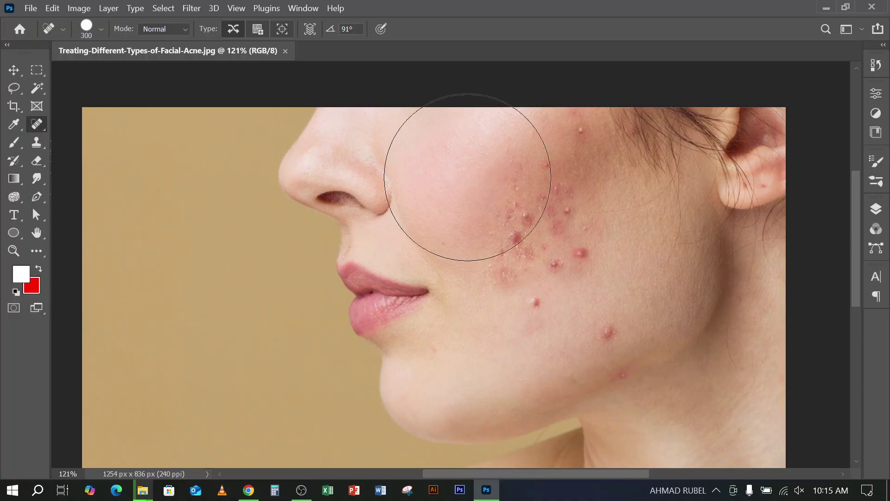
Reduce the healing brush size to 80 px, and remove the large pimple on the lower jaw
key(bracketleft)
key(bracketleft)
key(bracketleft)
key(bracketleft)
key(bracketleft)
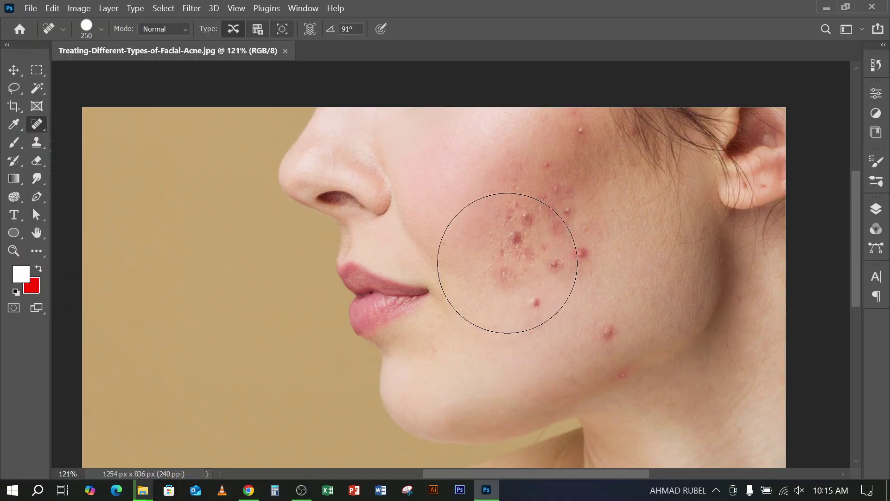
click(558, 159)
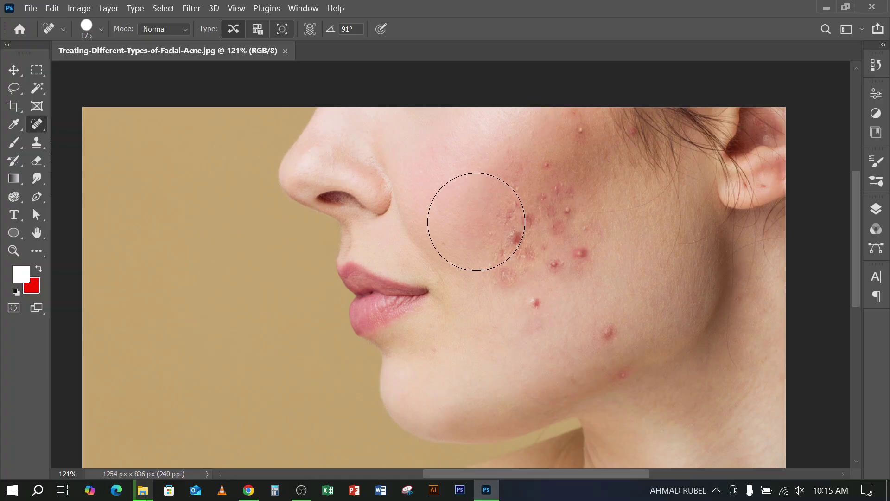
key(bracketleft)
key(bracketleft)
key(bracketleft)
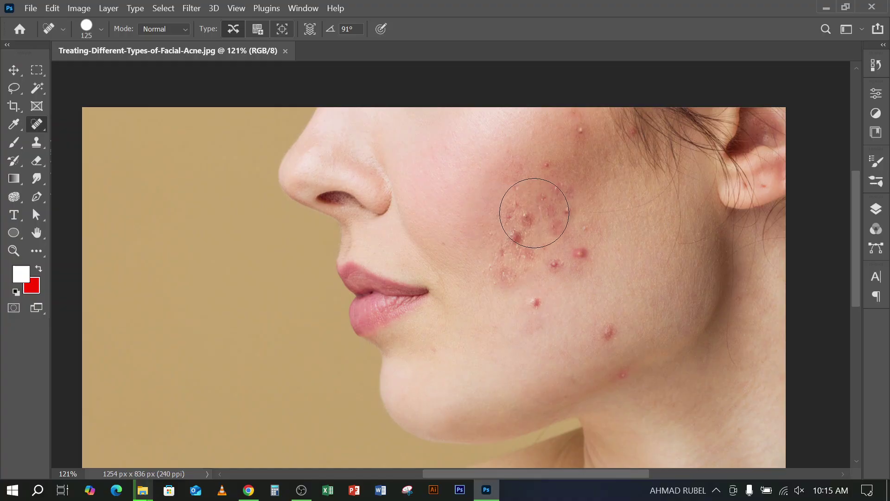
key(bracketleft)
key(bracketleft)
click(609, 337)
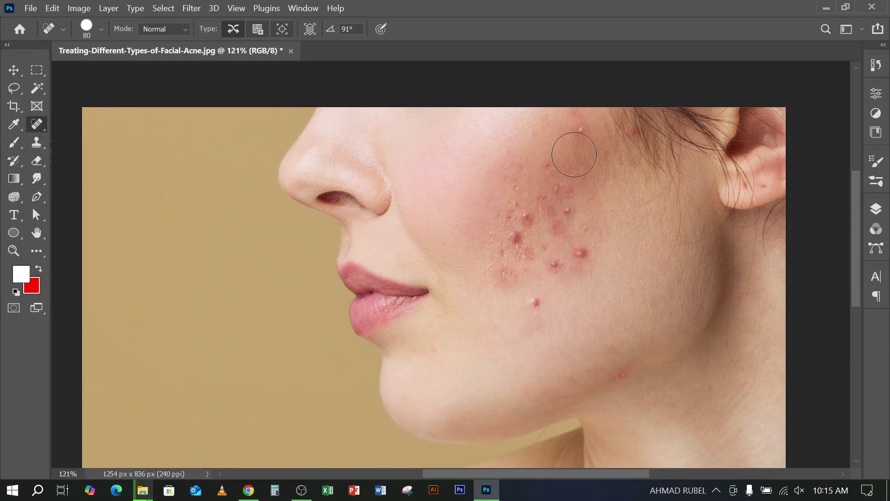
Demonstrate brush resizing by enlarging the healing brush to 400 px and reducing it back to 80 px
key(bracketright)
key(bracketright)
key(bracketright)
key(bracketright)
key(bracketright)
key(bracketright)
key(bracketright)
key(bracketright)
key(bracketright)
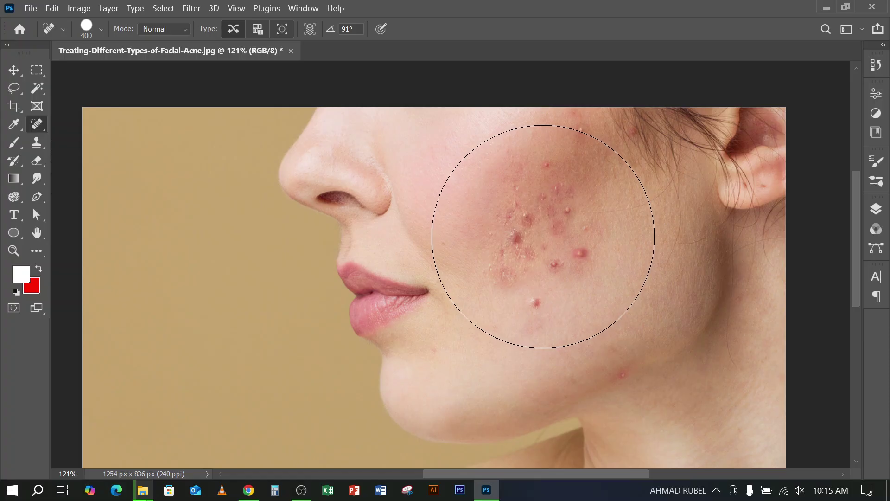
key(bracketleft)
key(bracketleft)
key(bracketleft)
key(bracketleft)
key(bracketleft)
key(bracketleft)
key(bracketleft)
key(bracketleft)
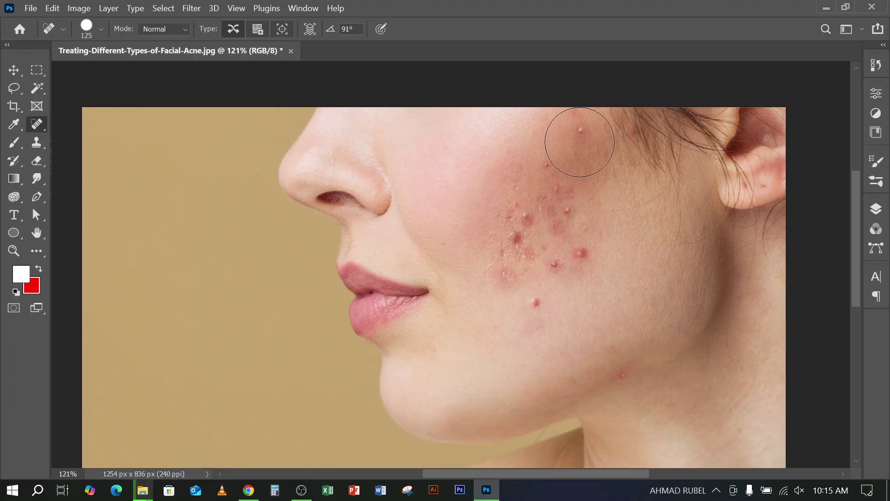
key(bracketleft)
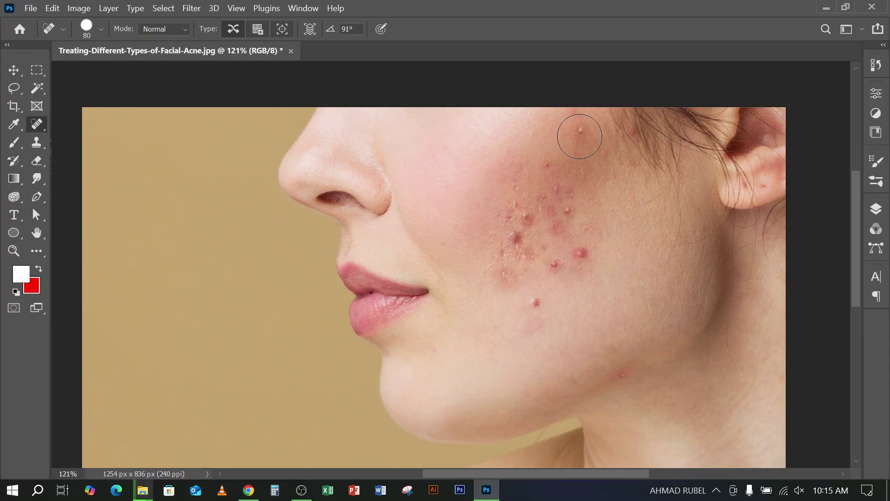
Heal the pimple on the upper cheek near the hairline, reducing the brush to 50 px for the final touch-up
click(580, 136)
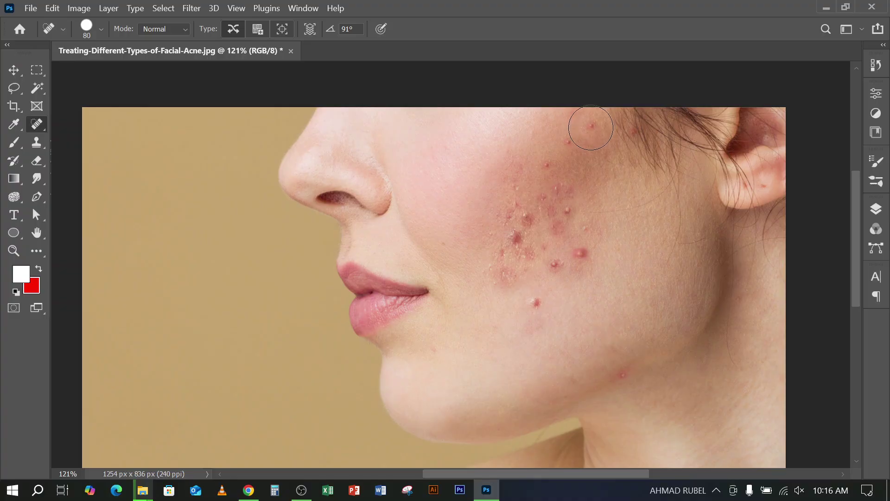
click(590, 126)
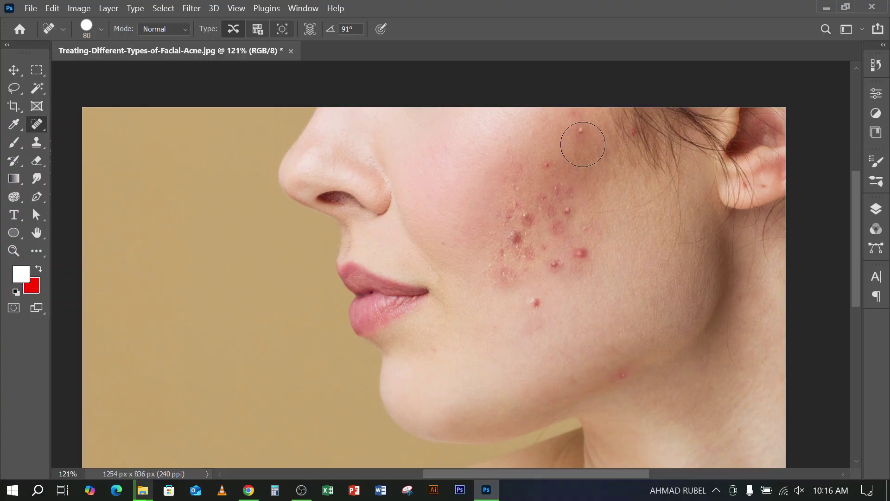
key(bracketleft)
key(bracketleft)
key(bracketleft)
click(579, 133)
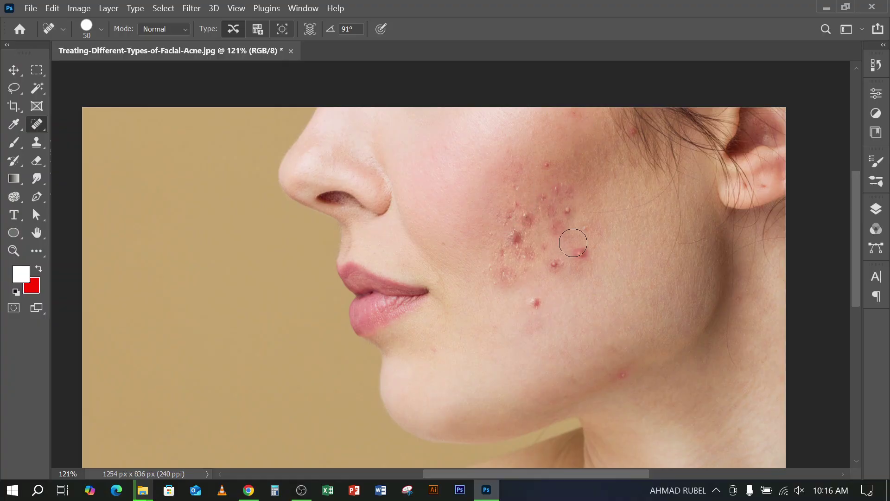
Remove the pimples across the cheek one by one with the 50 px Spot Healing Brush
click(535, 303)
click(553, 264)
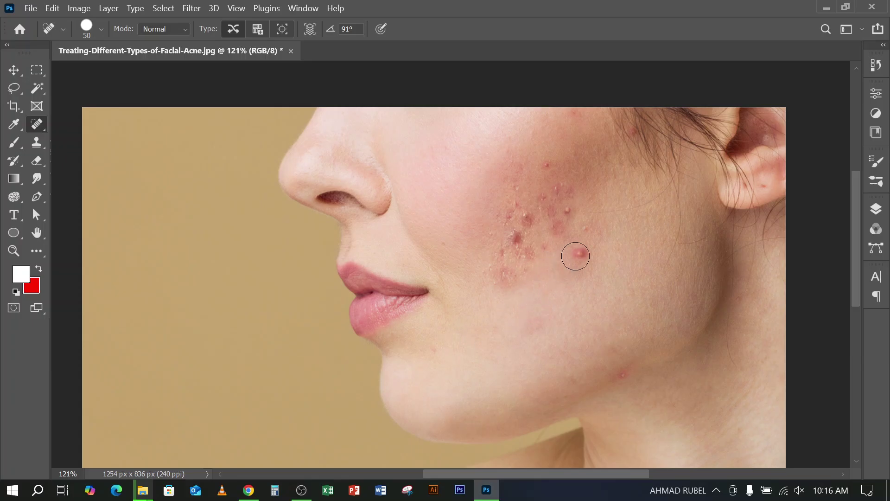
click(577, 253)
click(587, 224)
click(544, 157)
click(519, 190)
click(506, 215)
click(511, 242)
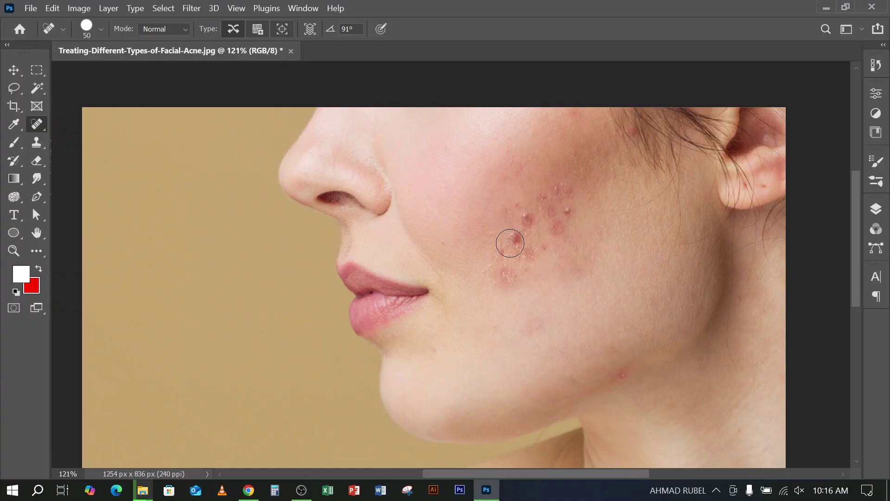
click(520, 224)
click(527, 211)
click(554, 195)
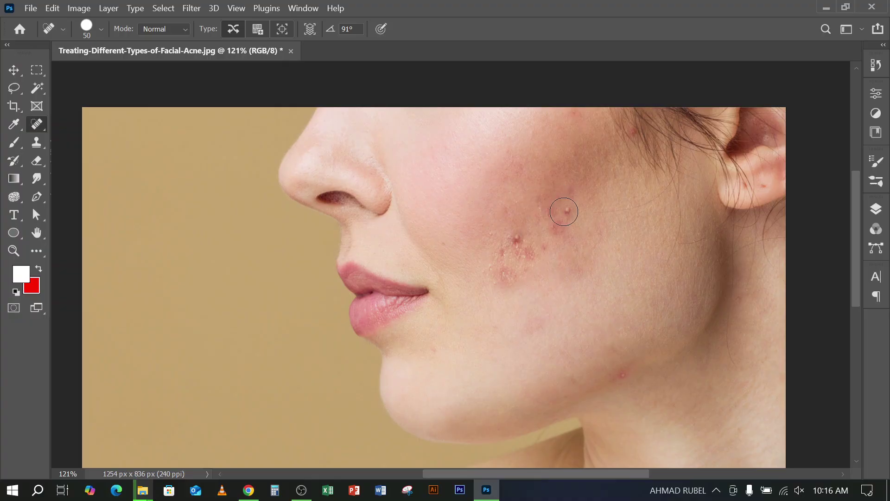
click(563, 212)
click(525, 237)
click(512, 245)
click(504, 268)
click(525, 260)
click(543, 249)
click(499, 244)
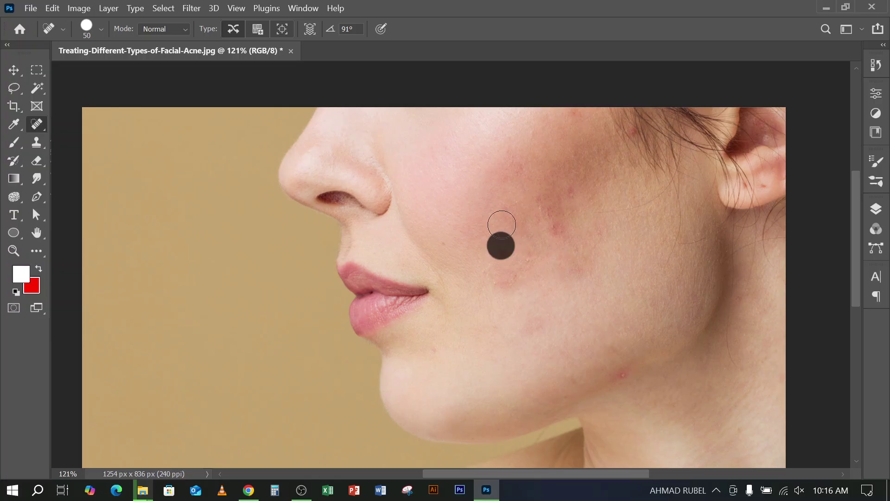
Heal the remaining small bumps and red marks in the middle of the cheek
click(505, 208)
click(550, 228)
click(545, 210)
click(566, 194)
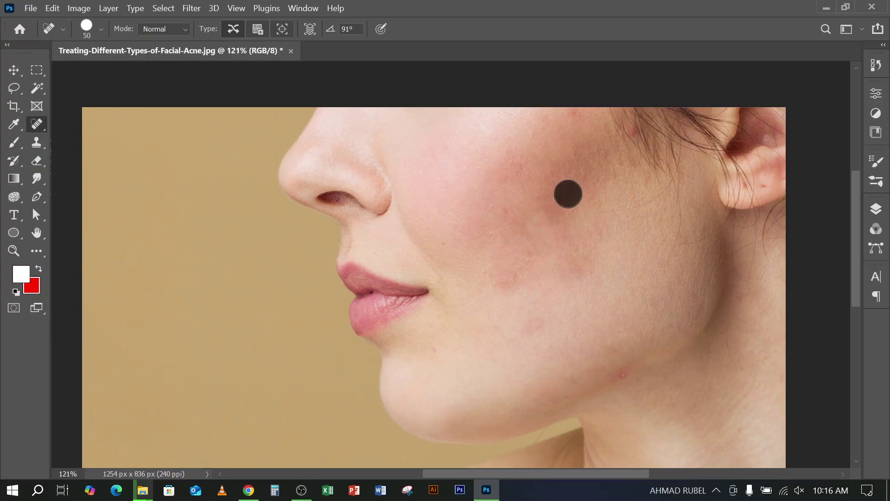
click(529, 246)
click(517, 268)
click(495, 226)
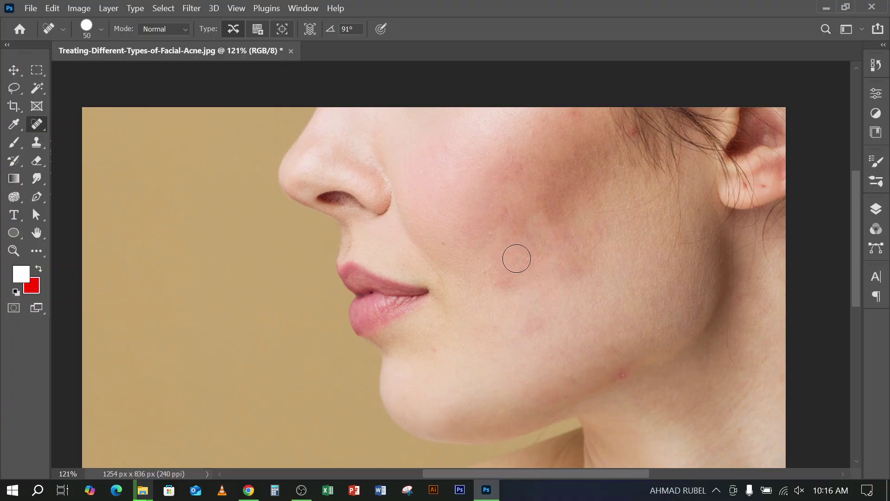
click(508, 290)
click(580, 156)
click(490, 227)
click(509, 218)
click(493, 238)
Add a new layer above the Background, and choose the Soft Round preset from General Brushes for the Brush Tool
click(876, 209)
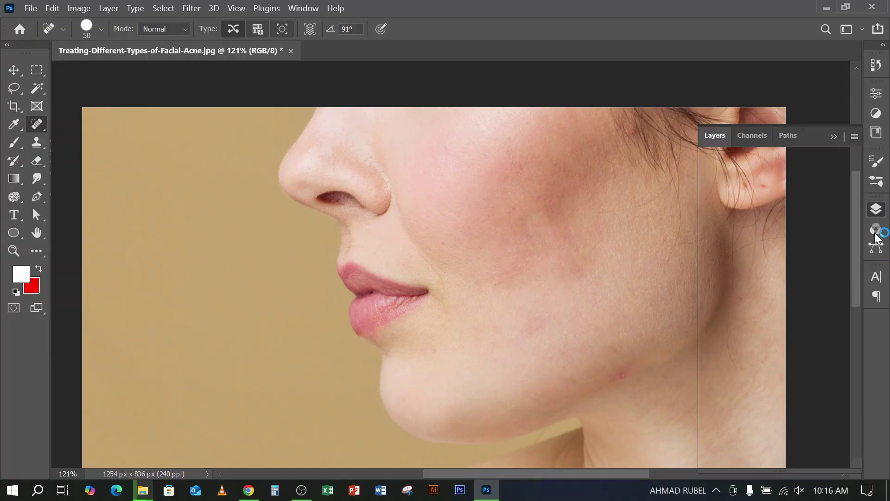
click(819, 459)
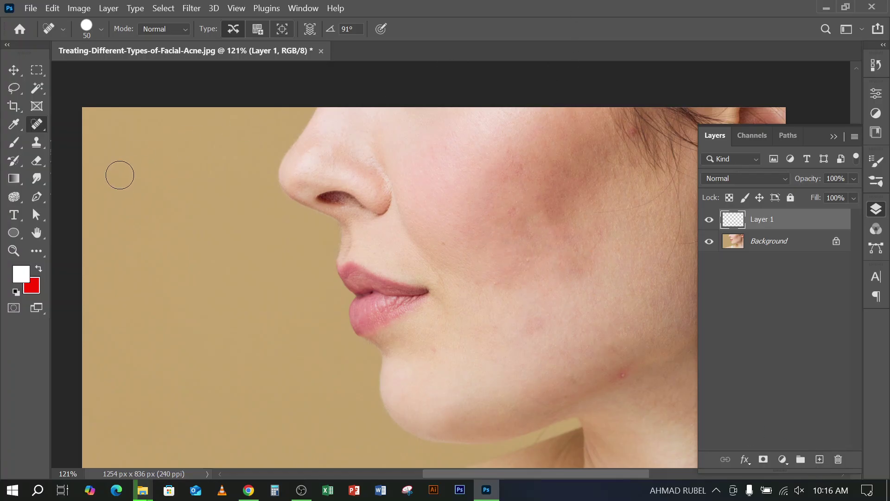
click(14, 143)
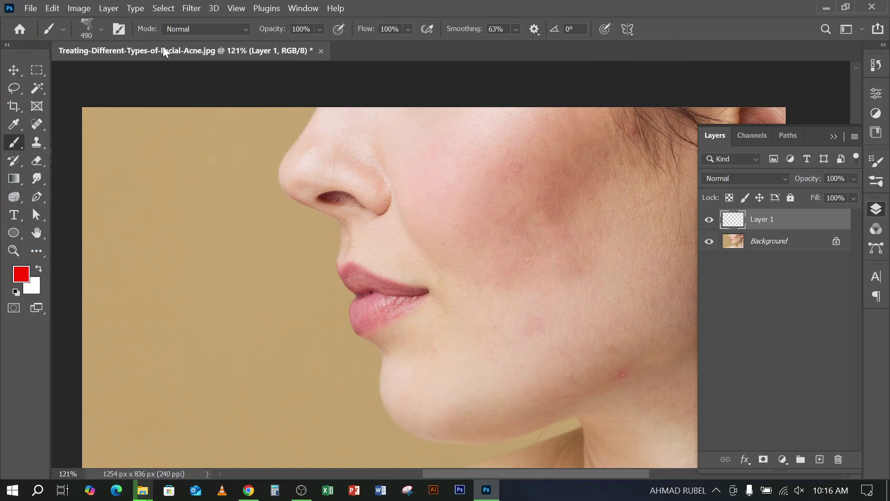
click(99, 30)
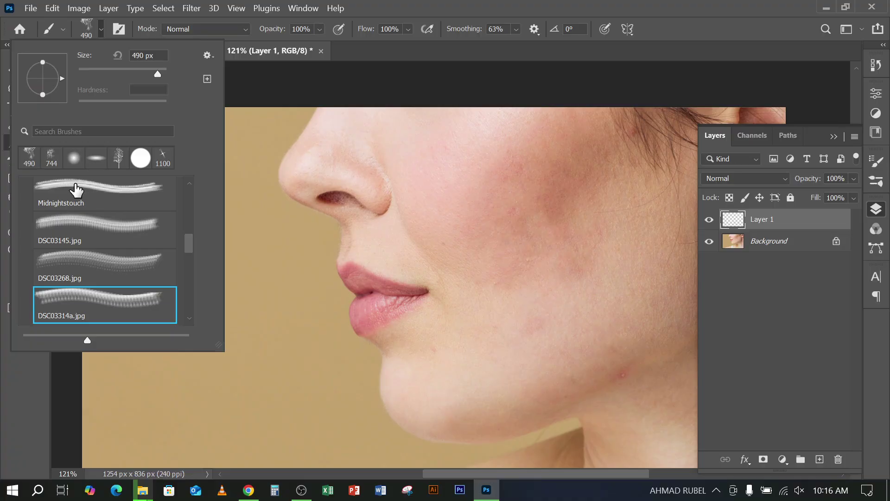
scroll(65, 185, up, 1)
click(27, 197)
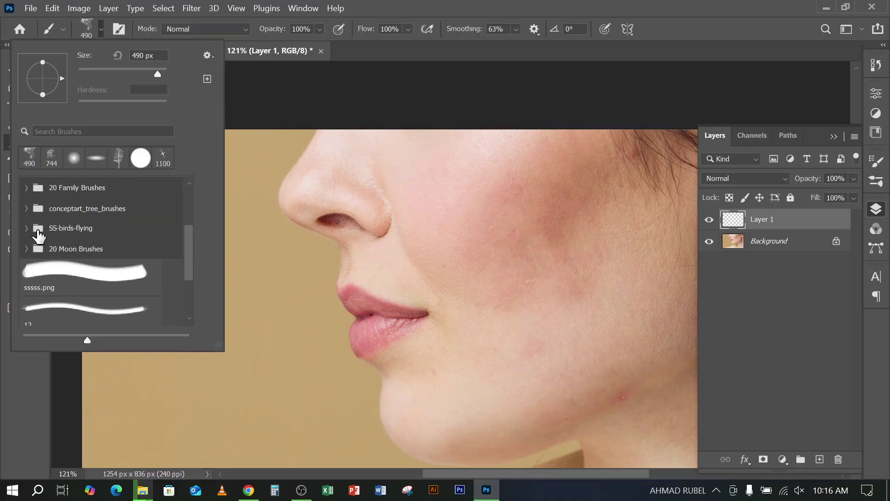
scroll(39, 241, up, 2)
scroll(39, 240, up, 1)
click(26, 186)
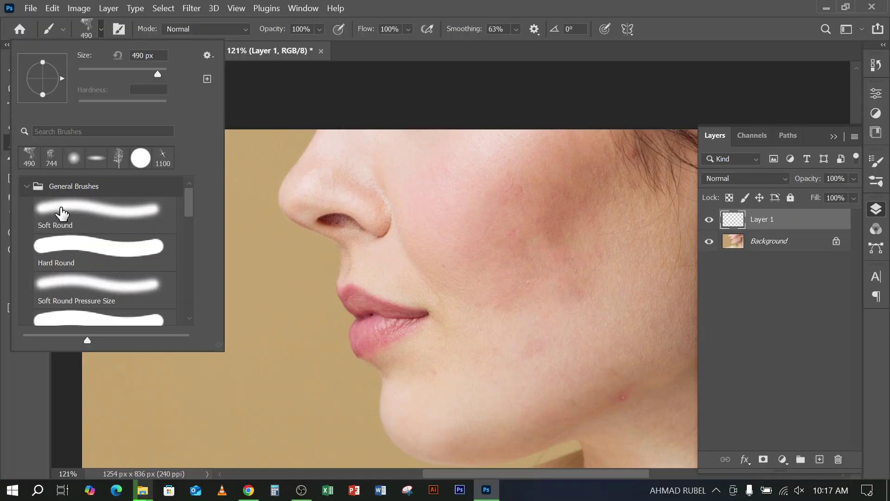
click(63, 211)
Paint a soft red blush over the cheek on Layer 1 with a 175 px brush at 13% opacity
key([)
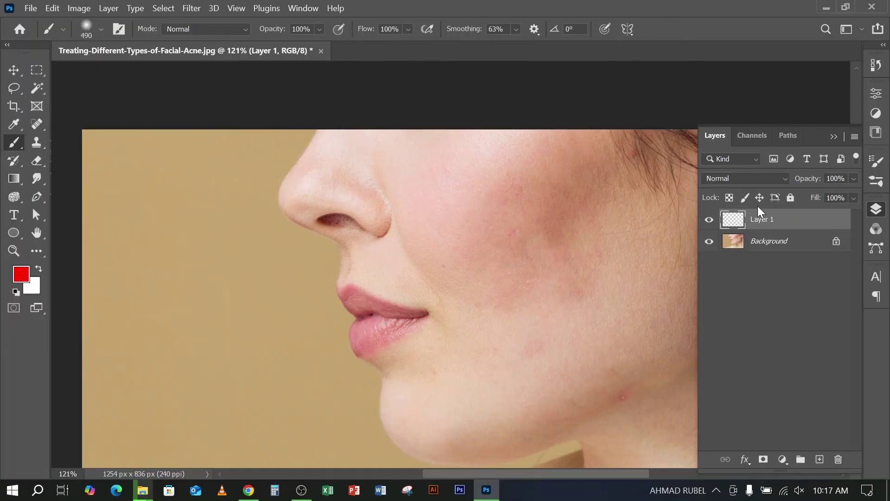
key(bracketleft)
key(bracketleft)
key(bracketleft)
key(bracketleft)
drag(280, 33, 214, 33)
key(bracketright)
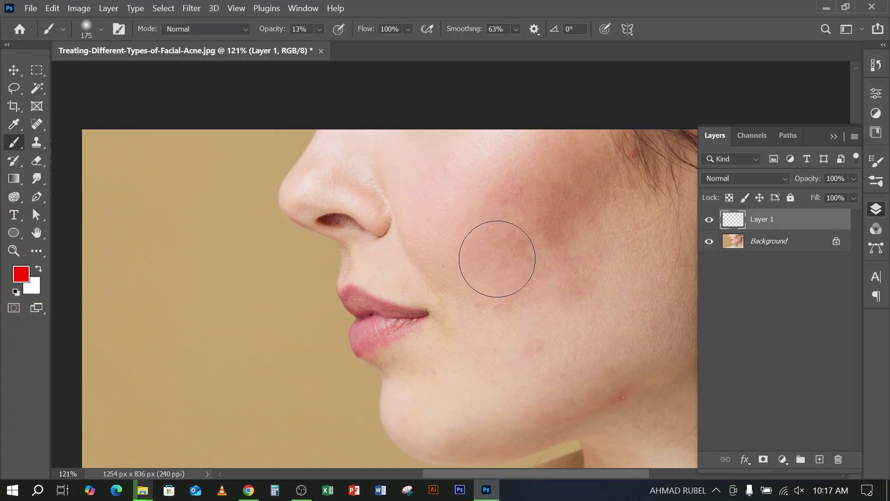
click(600, 219)
mouse_move(548, 266)
mouse_down()
mouse_move(515, 271)
mouse_move(520, 290)
mouse_move(498, 325)
mouse_move(501, 278)
mouse_move(478, 241)
mouse_move(559, 262)
mouse_move(563, 304)
mouse_move(536, 356)
mouse_move(483, 362)
mouse_move(468, 350)
mouse_move(592, 286)
mouse_move(595, 273)
mouse_move(550, 261)
mouse_up()
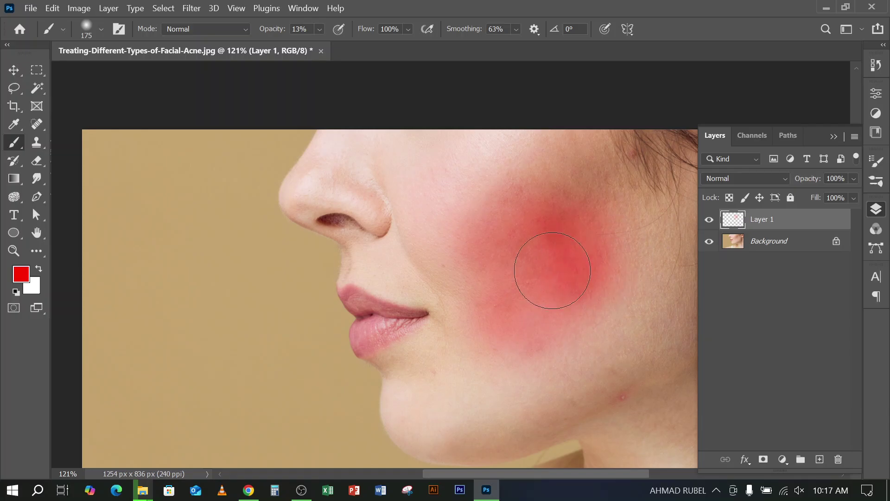
Change the foreground colour from red to magenta and lower the brush opacity to 1%
click(21, 273)
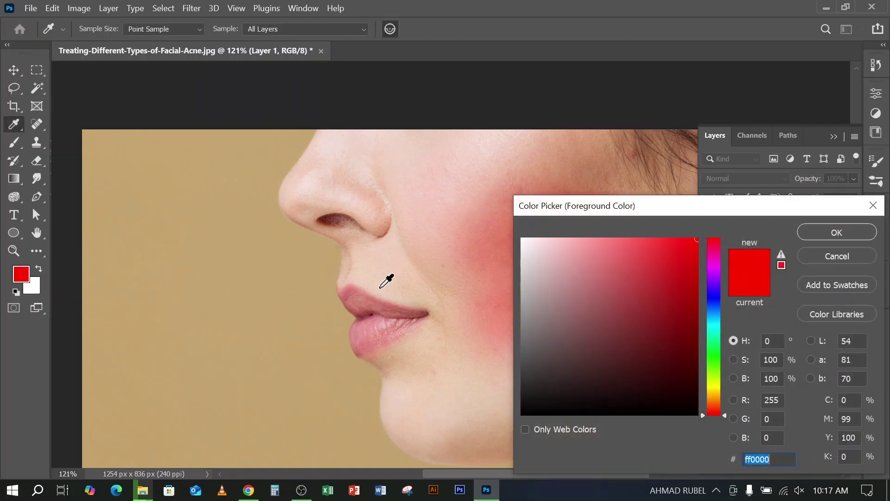
drag(711, 294, 711, 261)
click(814, 232)
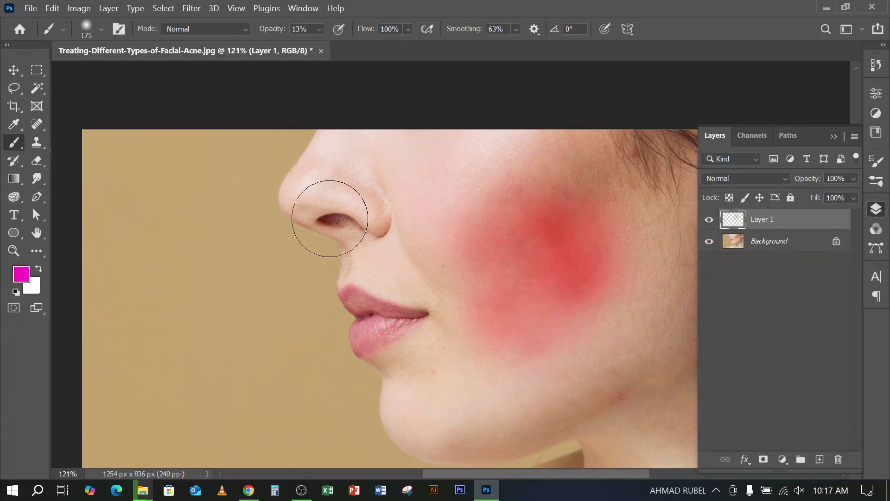
drag(272, 29, 264, 40)
click(6, 7)
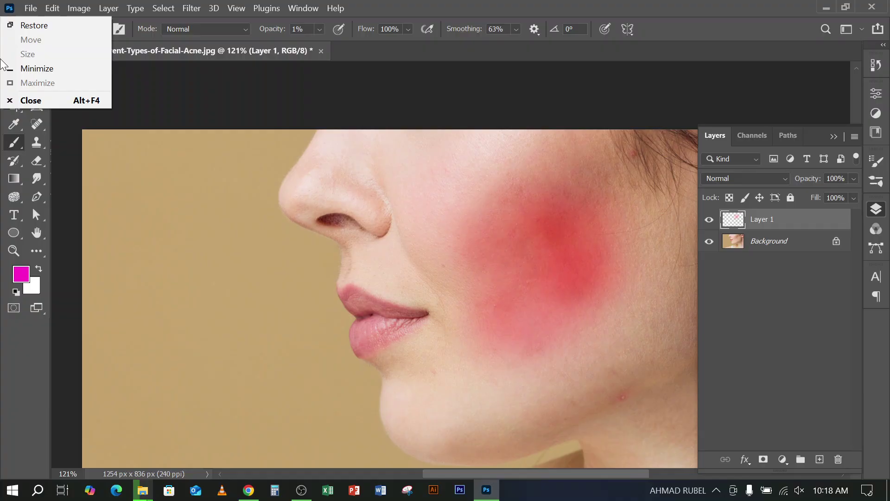
click(690, 14)
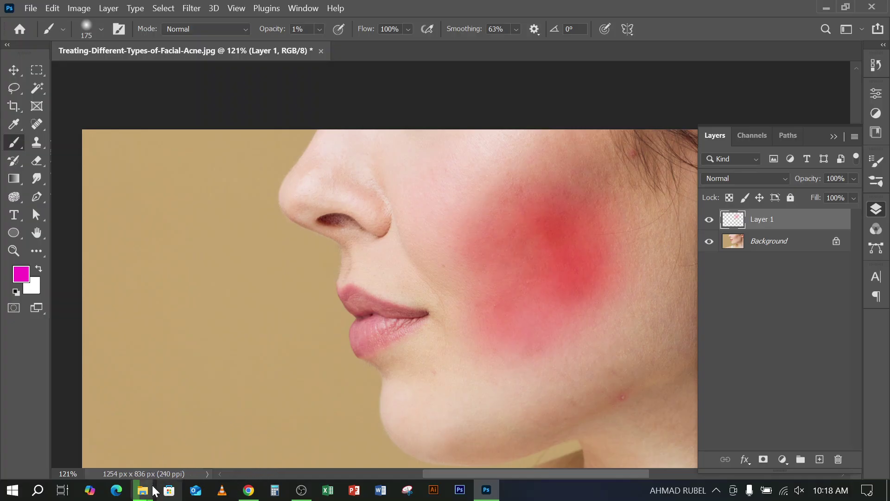
Switch to File Explorer and copy the two acne face photos from the Downloads folder
mouse_move(143, 489)
click(85, 432)
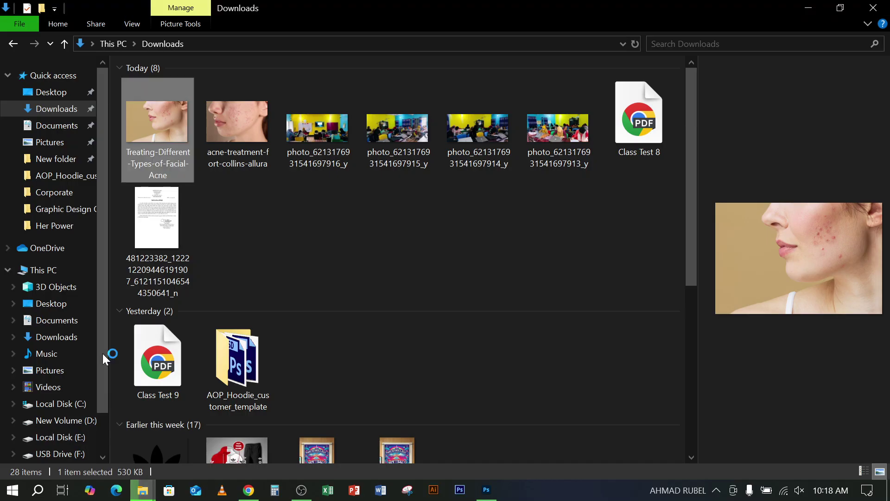
right_click(225, 102)
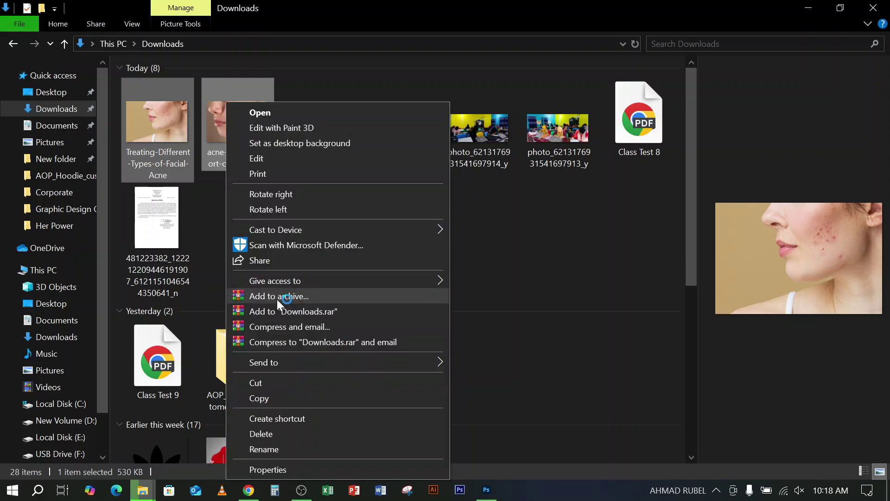
click(273, 397)
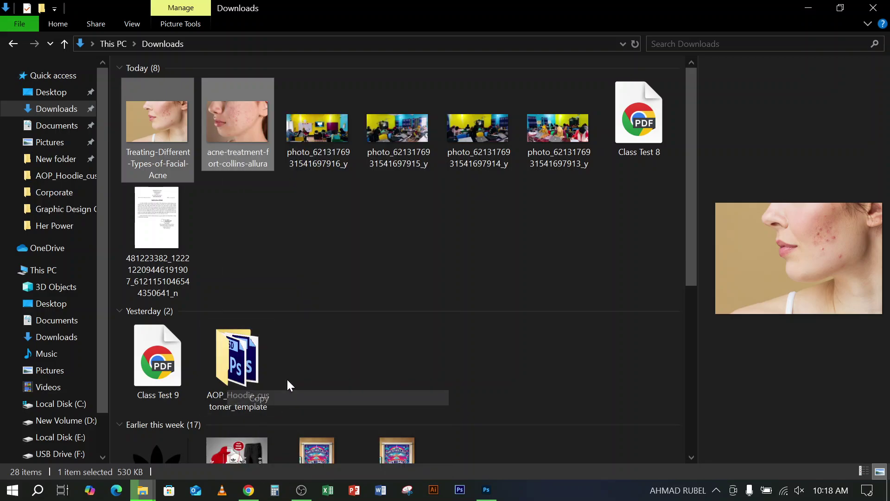
click(808, 9)
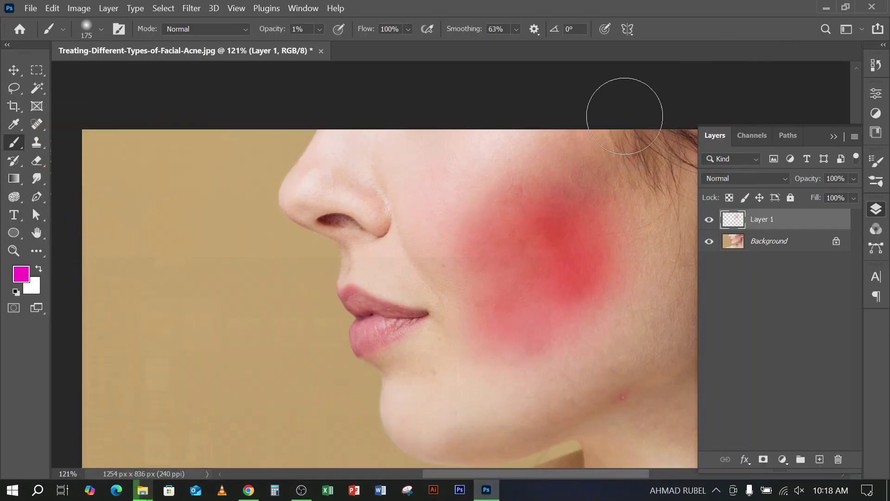
Minimize Photoshop, return to File Explorer, and open Local Disk (E:) and refresh its contents
click(826, 8)
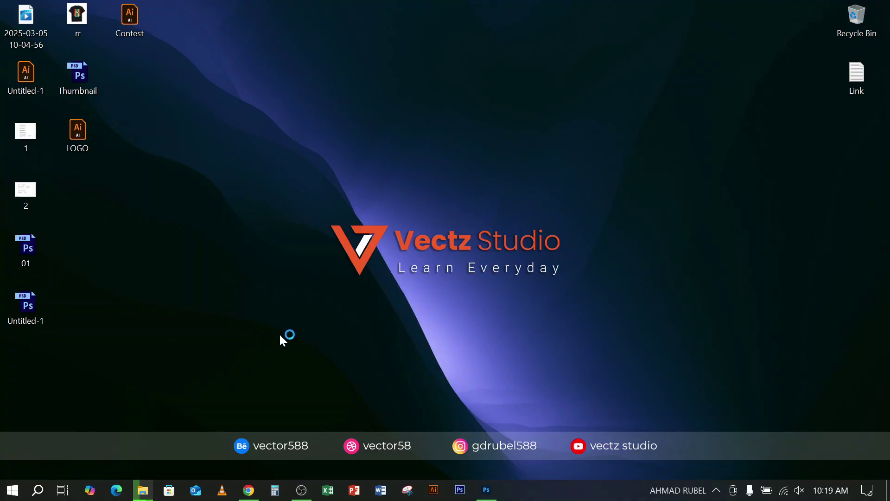
mouse_move(143, 489)
click(128, 469)
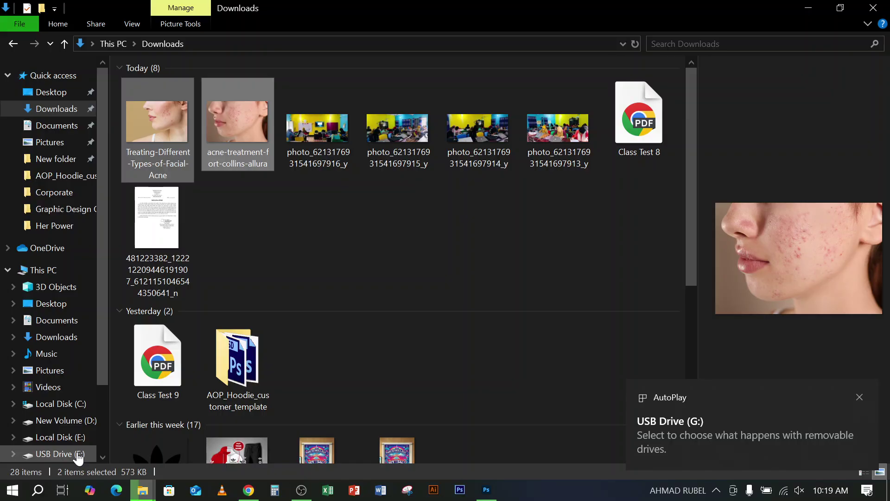
key(Down)
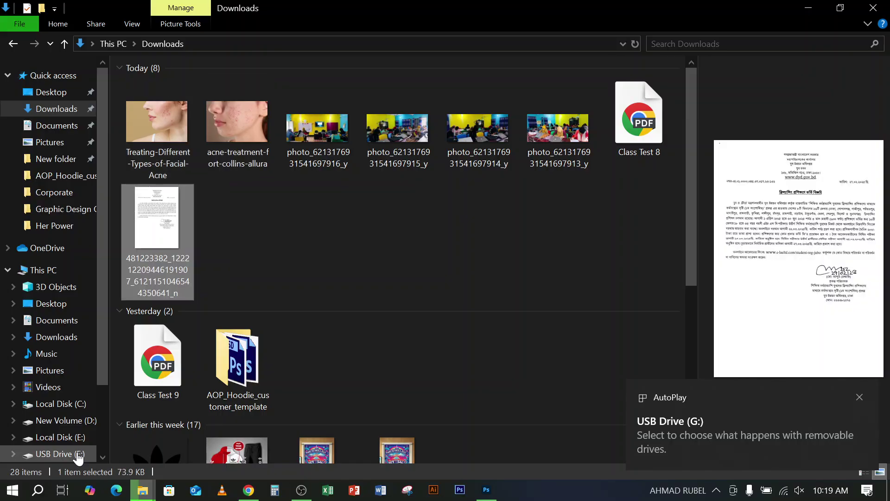
click(78, 456)
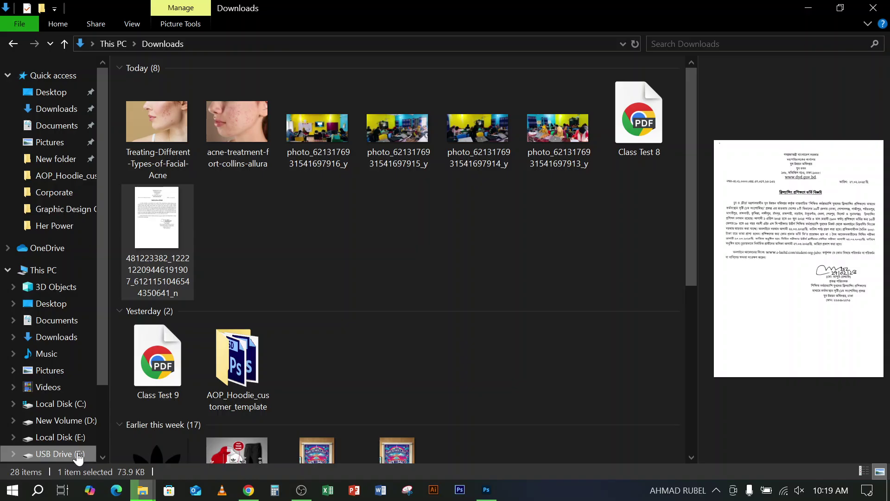
click(58, 437)
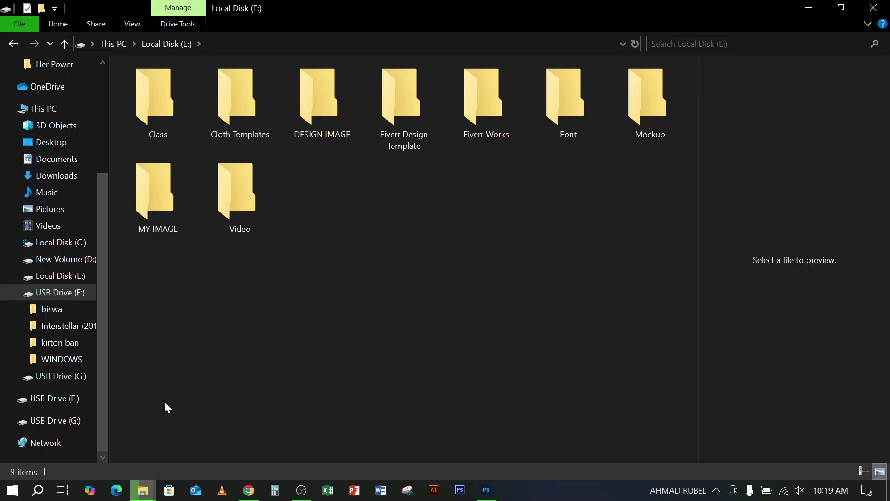
right_click(165, 401)
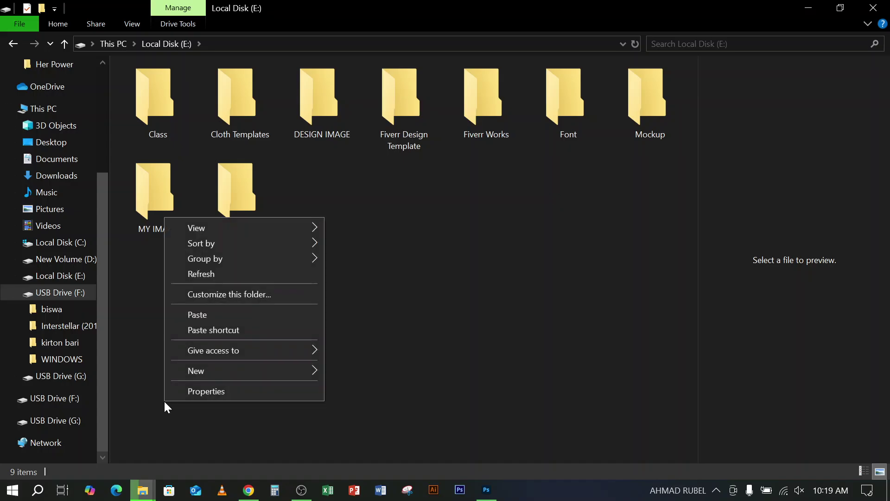
click(208, 274)
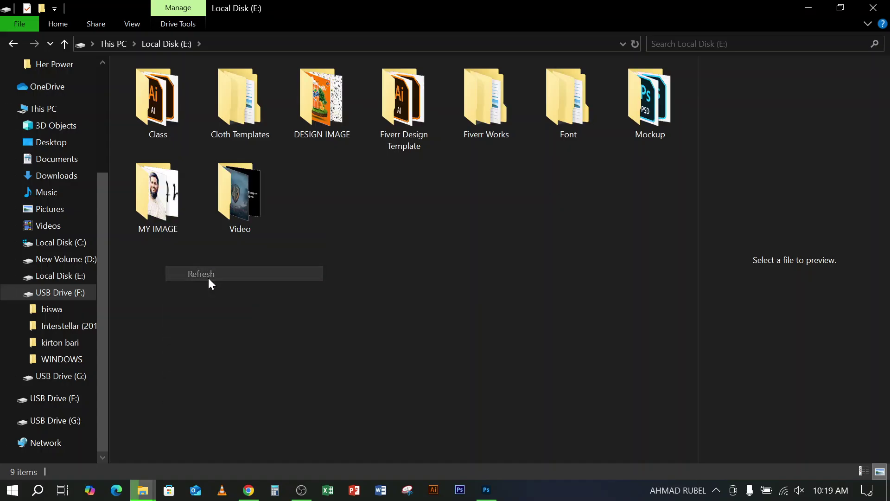
Paste the two copied photos into USB Drive (G:), replacing the files with the same names
click(90, 421)
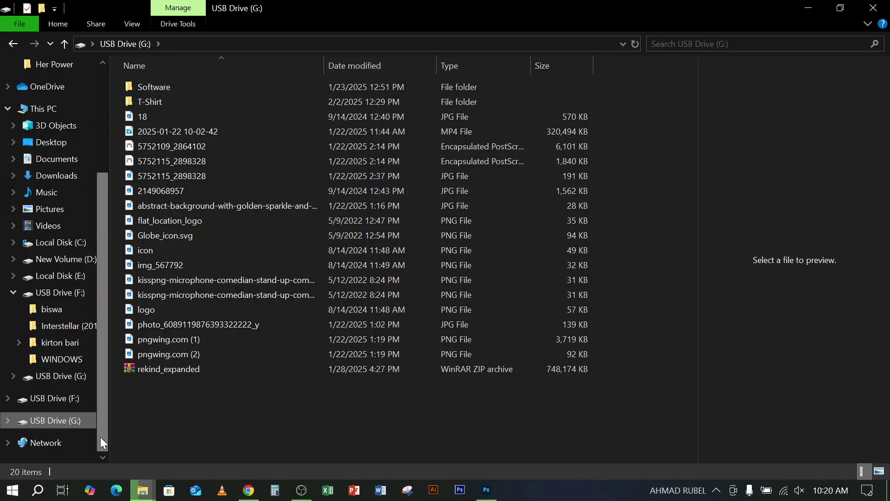
right_click(172, 417)
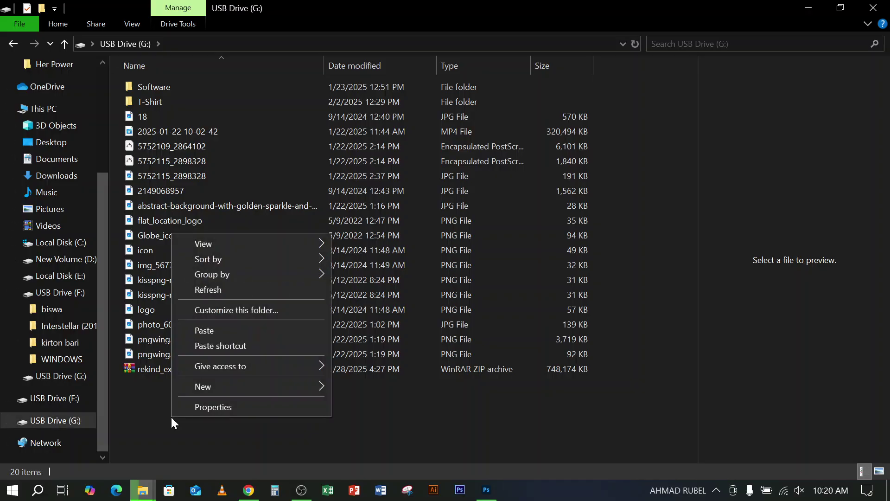
click(201, 332)
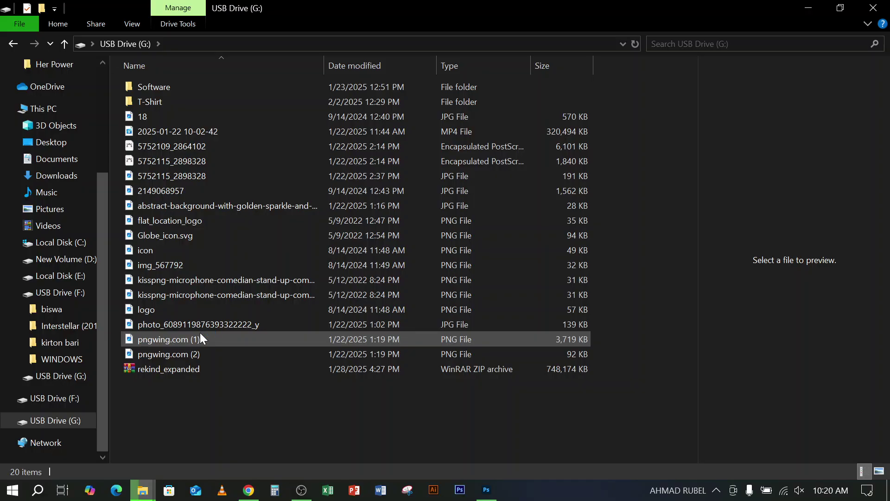
right_click(197, 400)
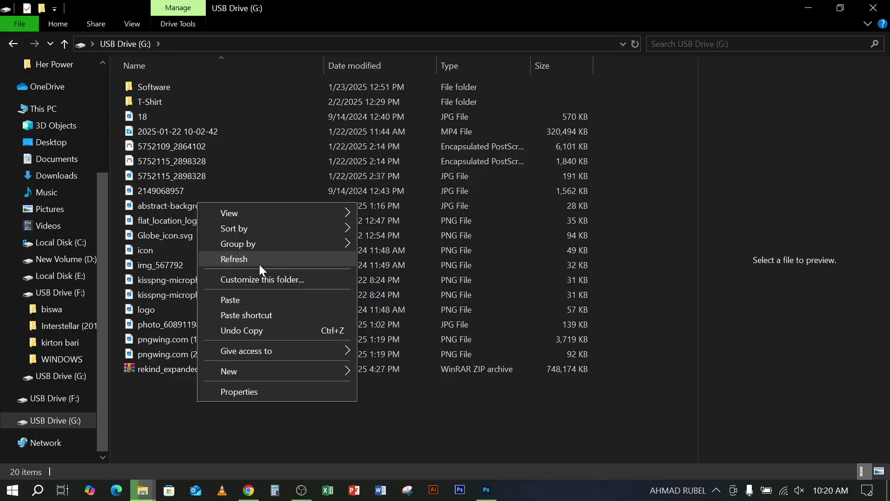
click(252, 304)
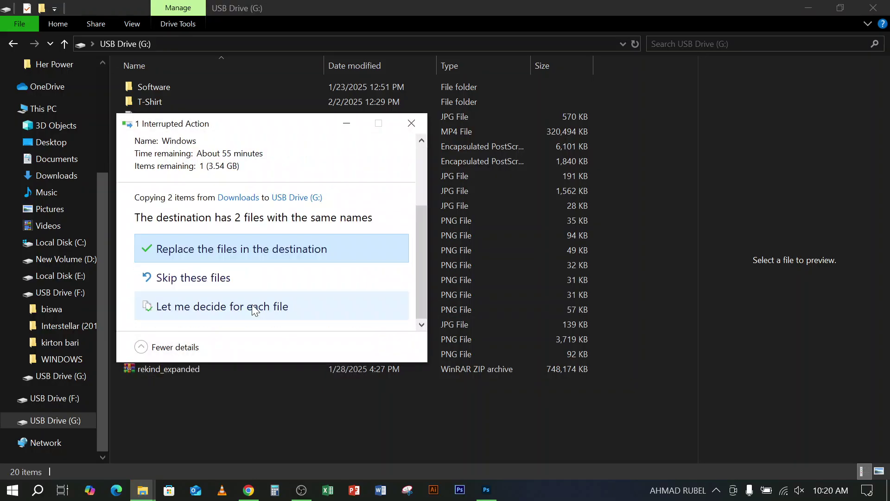
click(248, 250)
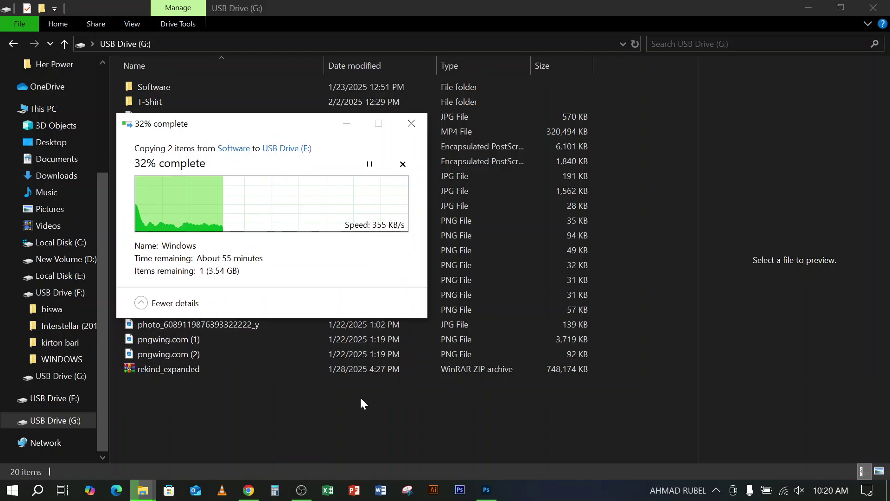
click(415, 429)
drag(415, 428, 645, 452)
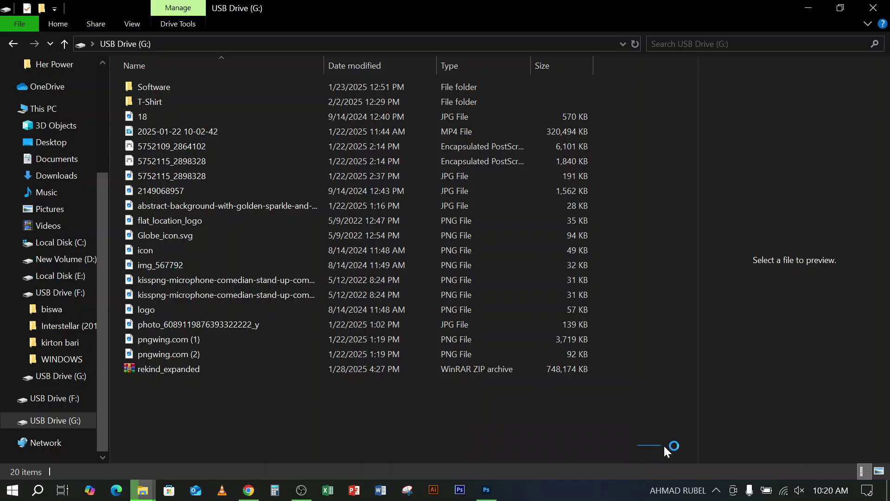
Display the files on USB Drive (G:) as large thumbnails and paste the photos again, replacing the duplicates
click(879, 471)
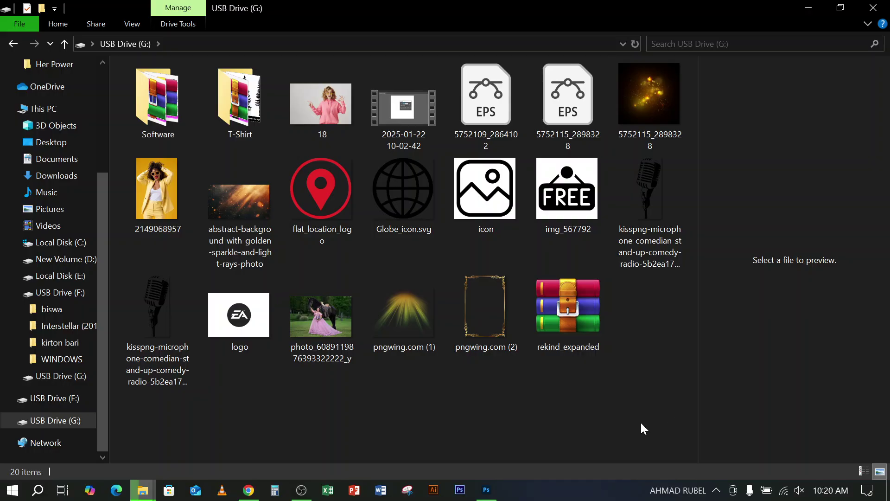
right_click(539, 407)
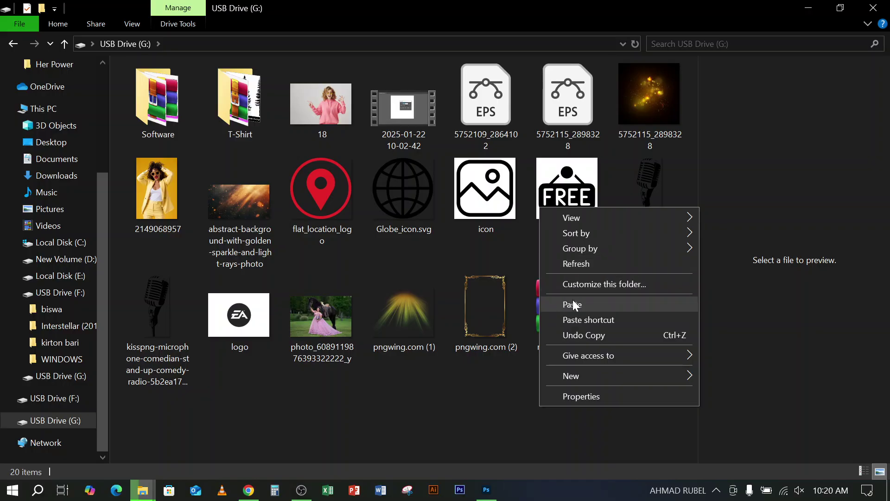
click(572, 305)
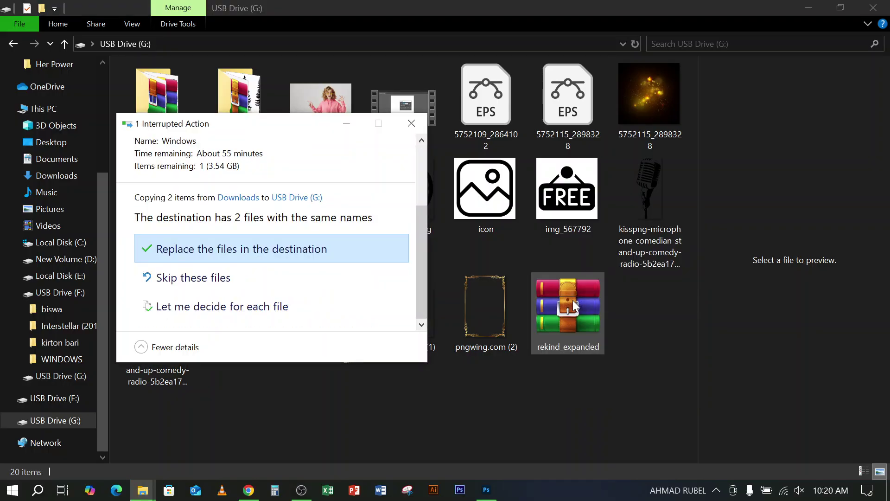
click(398, 250)
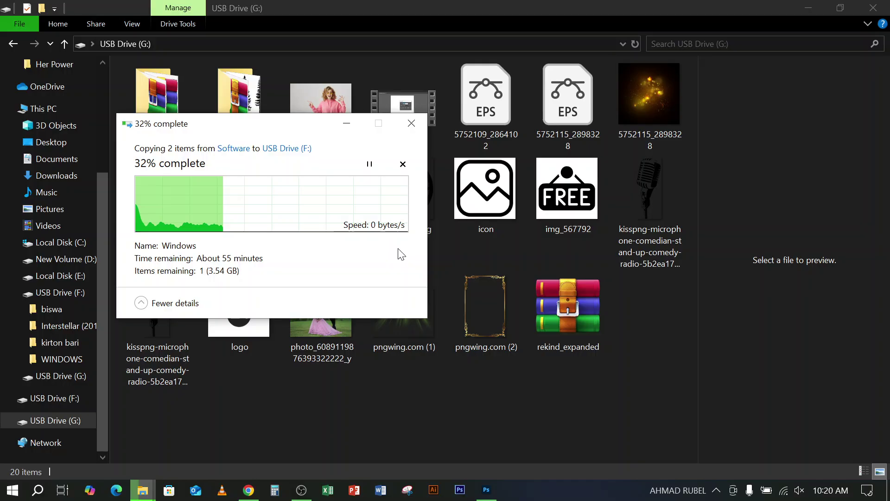
click(342, 124)
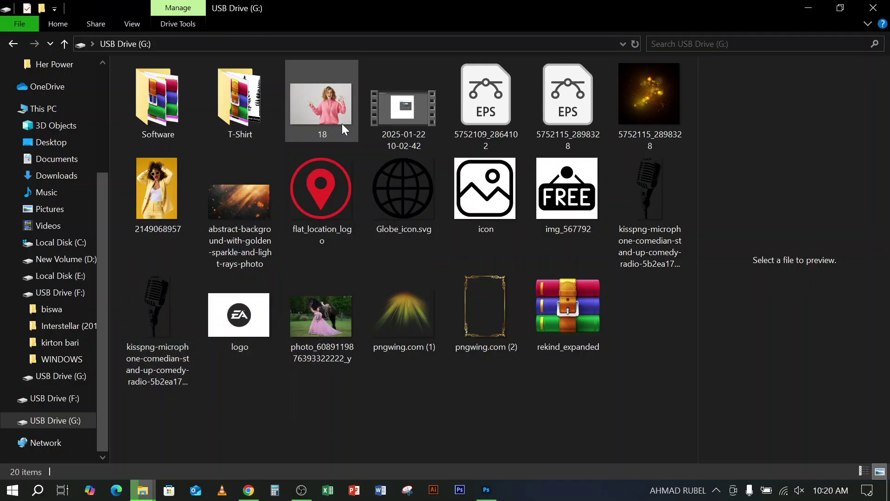
Create a new WinRAR ZIP archive on USB Drive (G:)
click(265, 198)
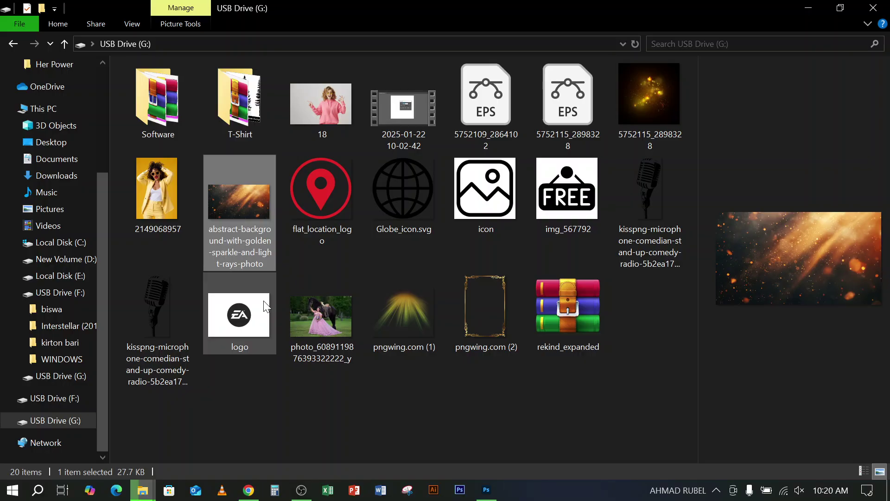
right_click(291, 409)
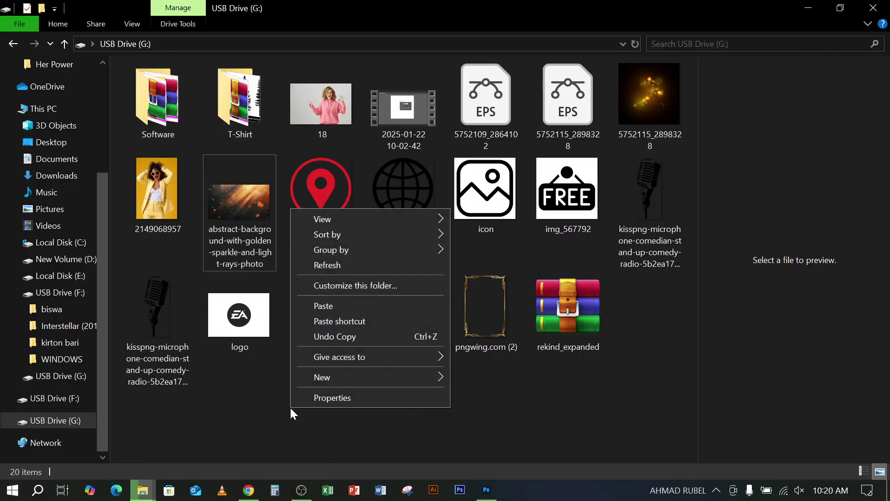
click(473, 379)
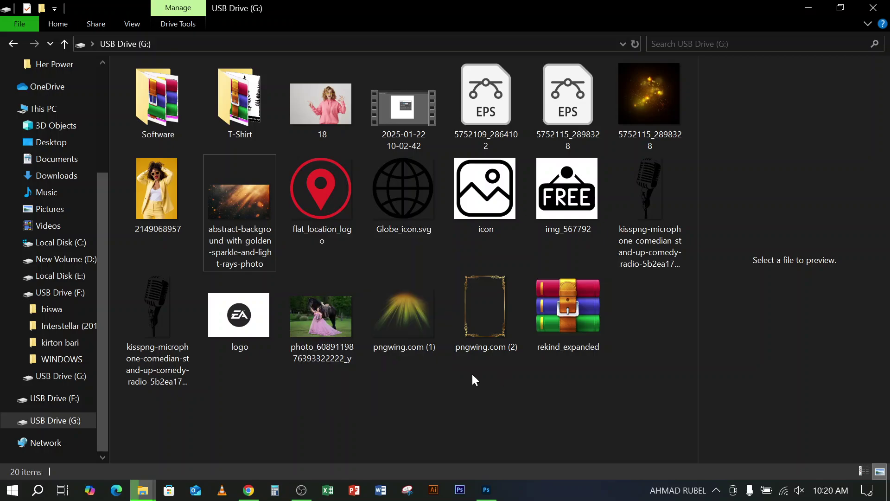
right_click(419, 402)
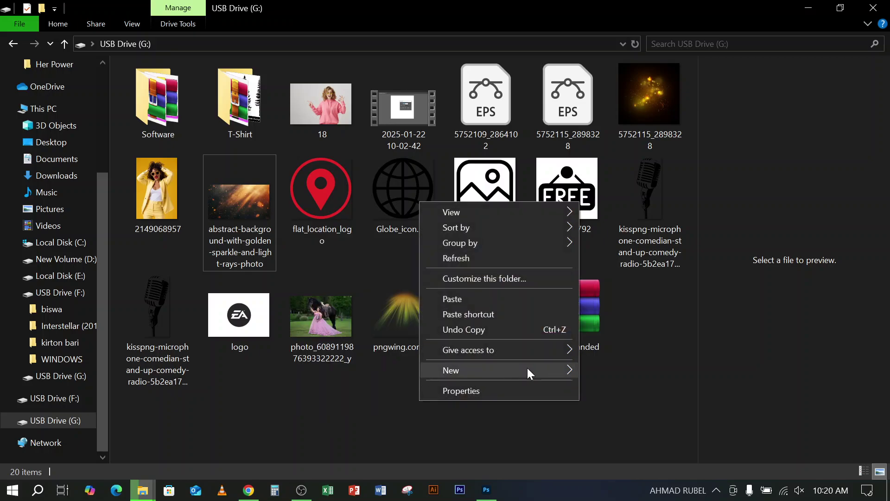
mouse_move(528, 368)
click(690, 365)
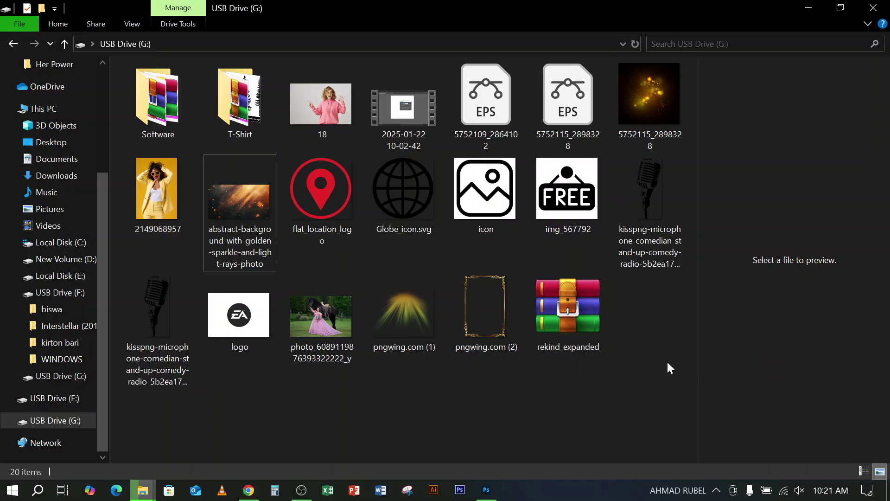
Create a new folder on USB Drive (G:)
right_click(571, 374)
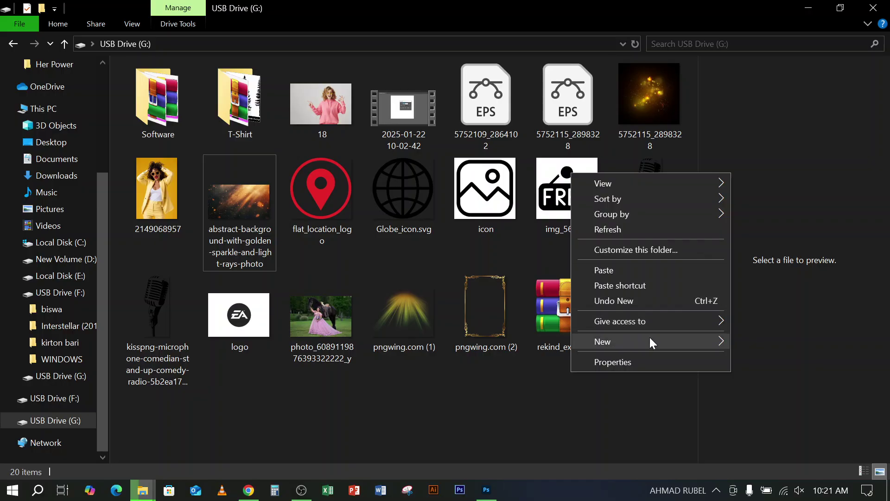
mouse_move(657, 339)
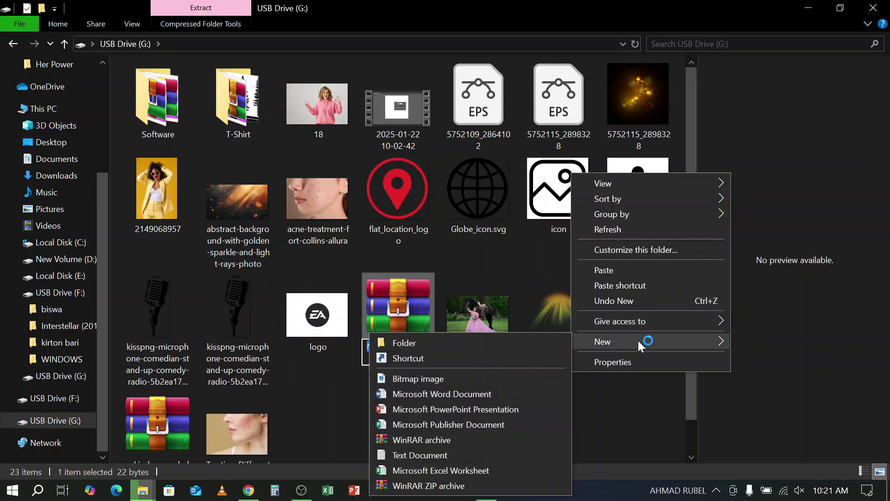
click(555, 340)
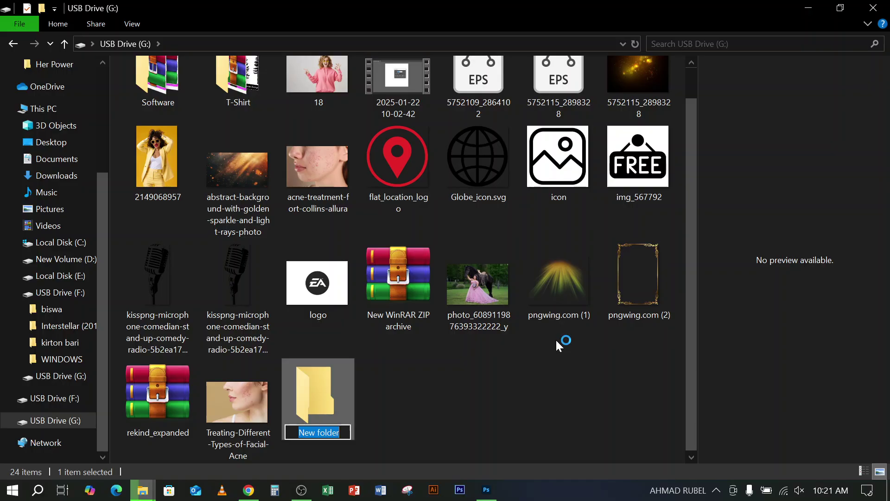
Dismiss the interrupted copy of the Windows disc image and copy the two acne face photos from the Downloads folder
key(super+d)
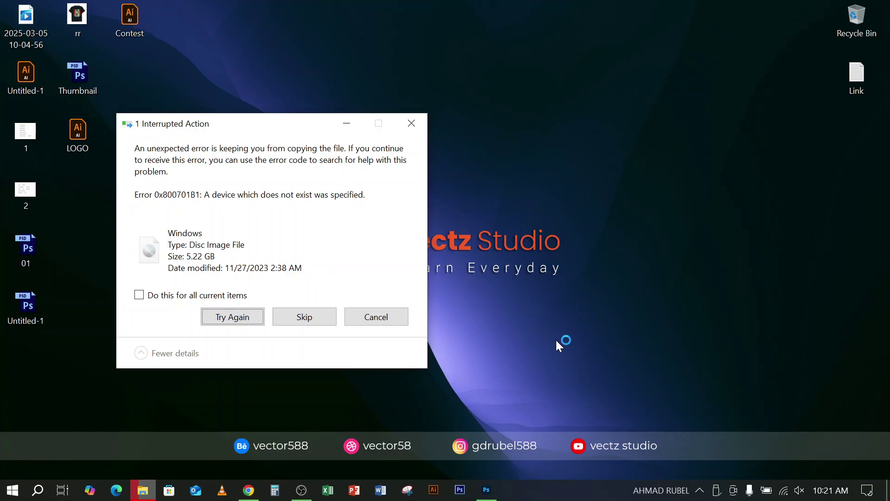
click(410, 123)
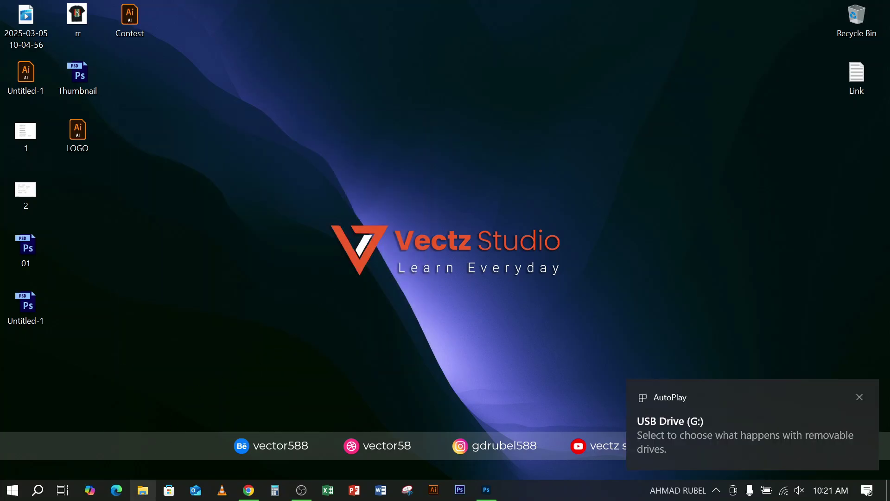
click(143, 491)
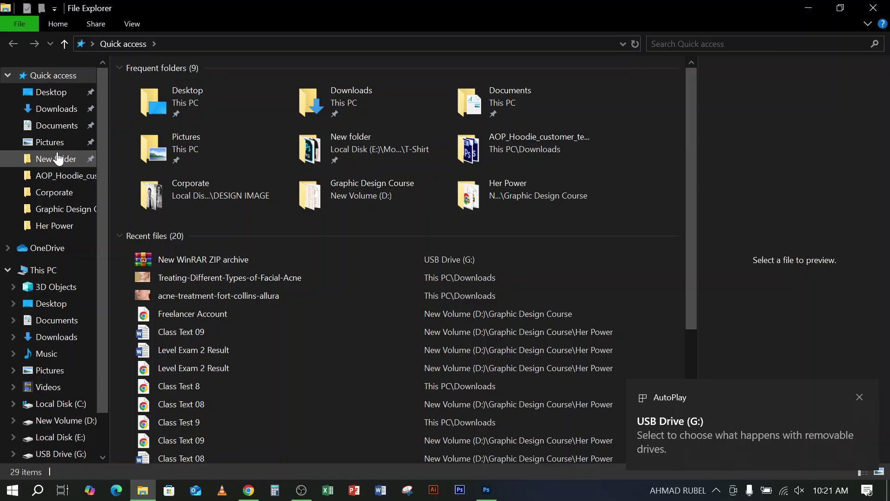
click(56, 96)
click(55, 108)
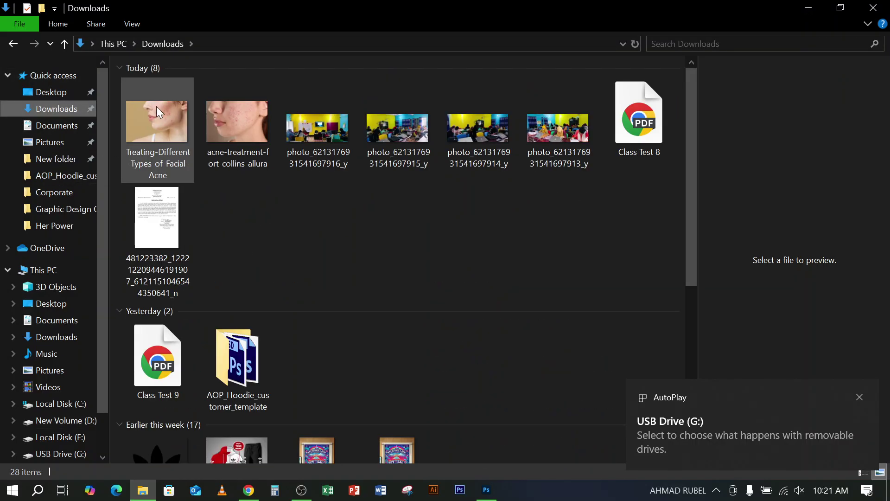
click(156, 111)
ctrl+click(261, 126)
right_click(238, 118)
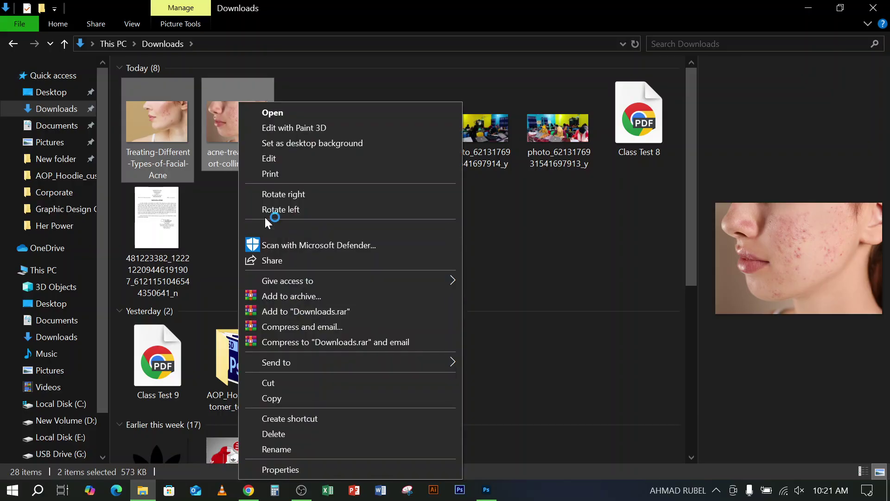
click(283, 398)
Paste the two acne face photos into New folder on USB Drive (G:) and close the folder window
click(42, 454)
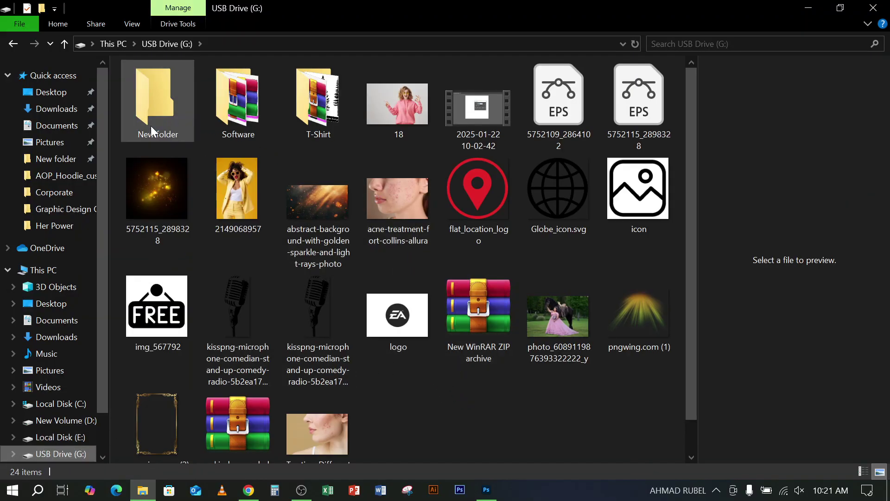
click(152, 99)
double_click(153, 103)
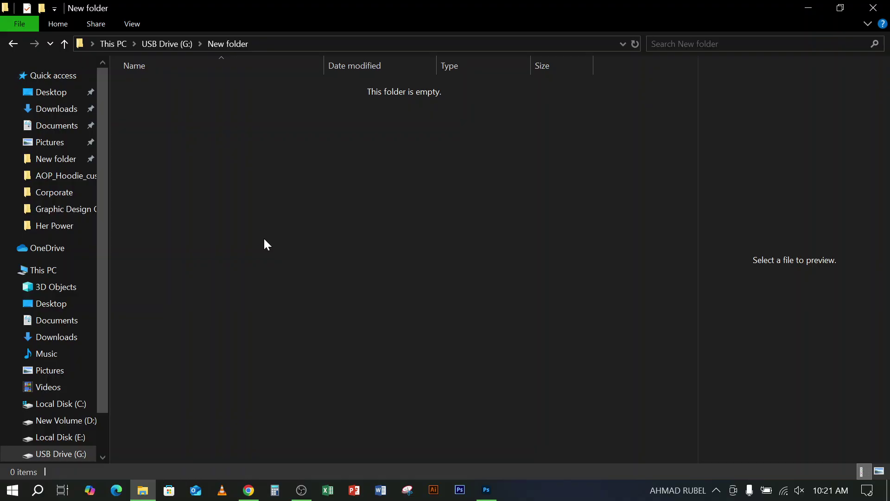
key(ctrl+v)
click(342, 243)
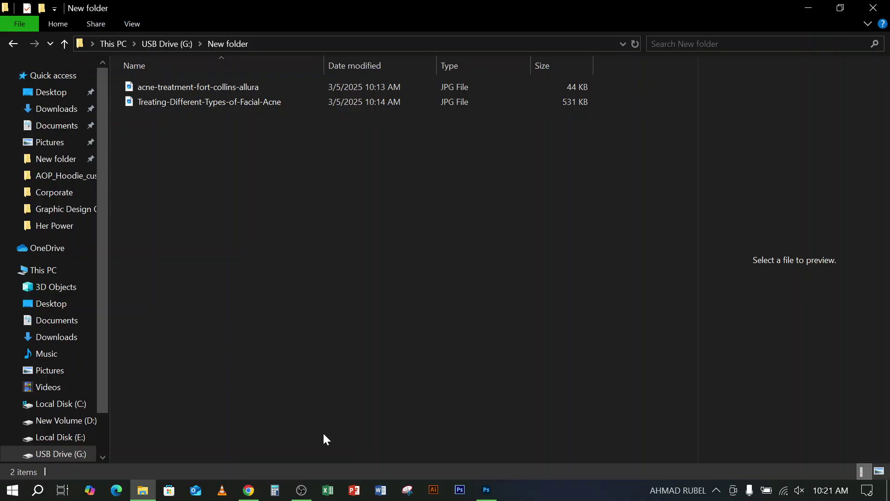
key(alt+F4)
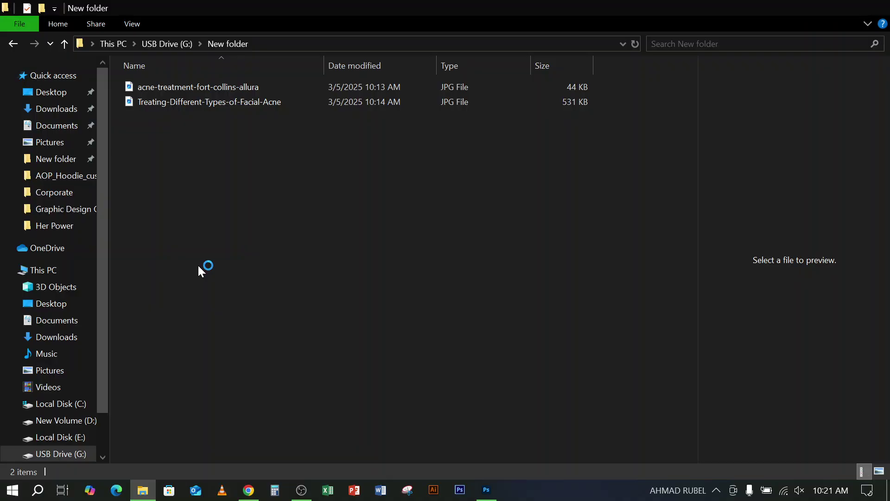
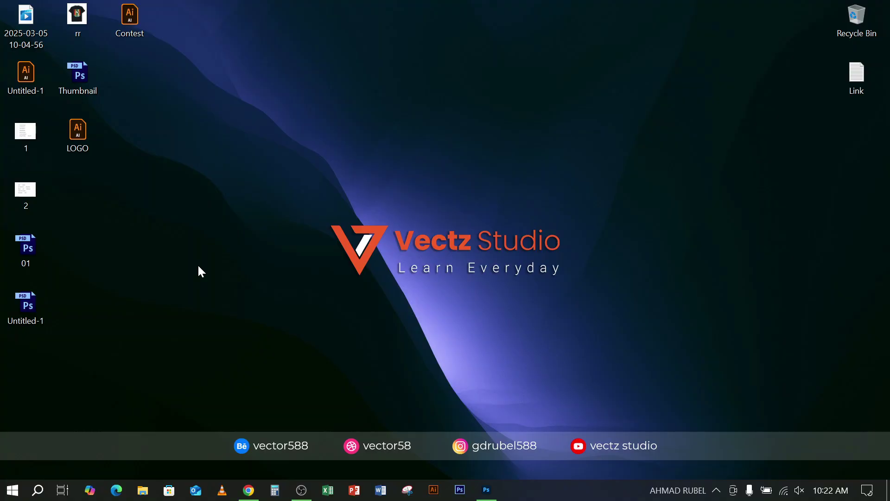
right_click(349, 111)
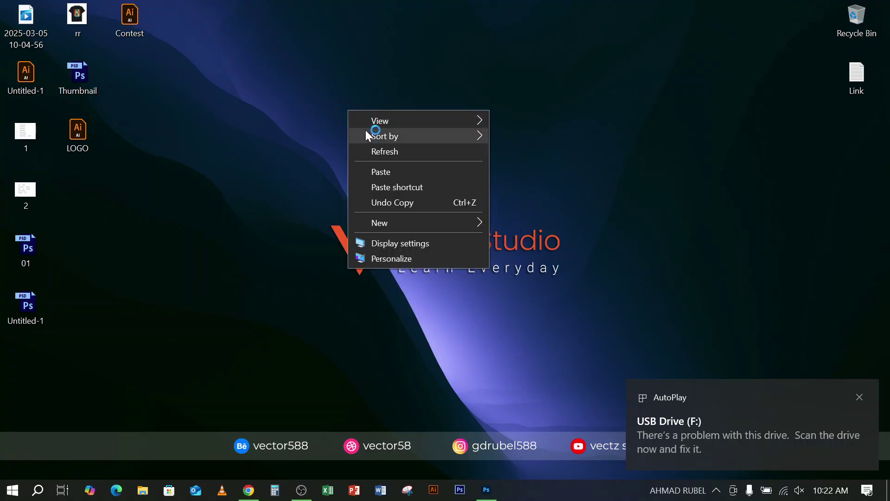
click(388, 153)
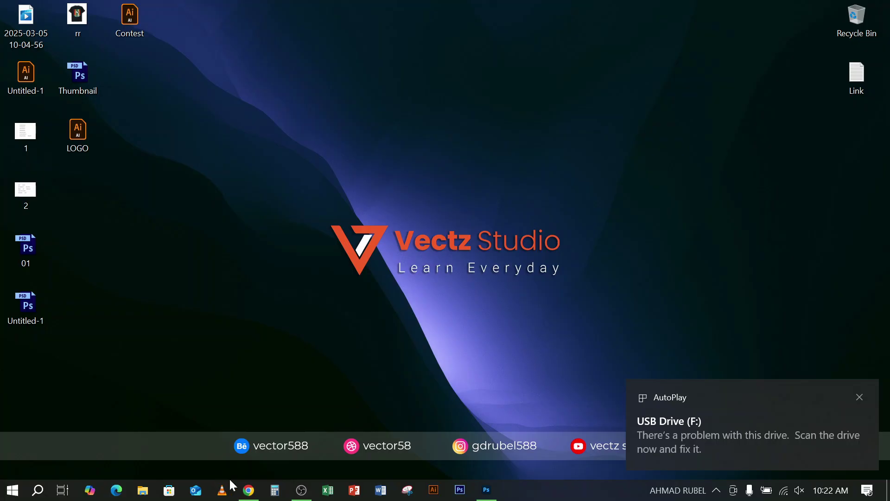
mouse_move(248, 489)
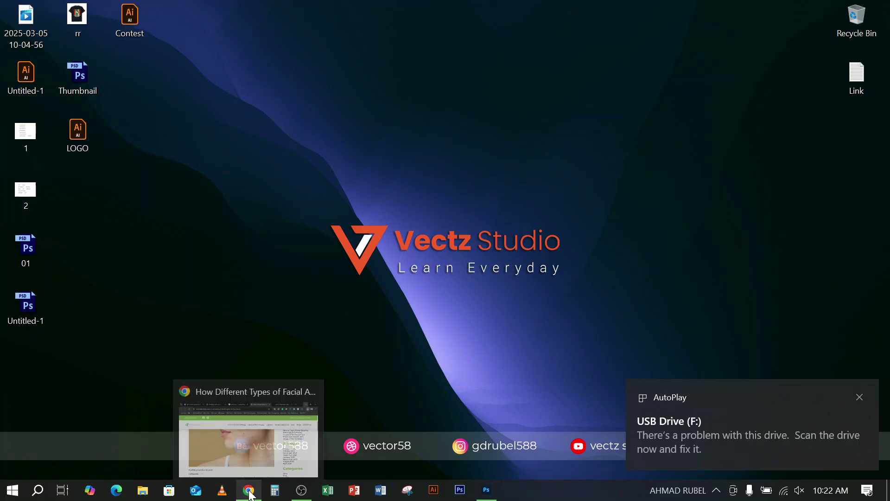
click(255, 452)
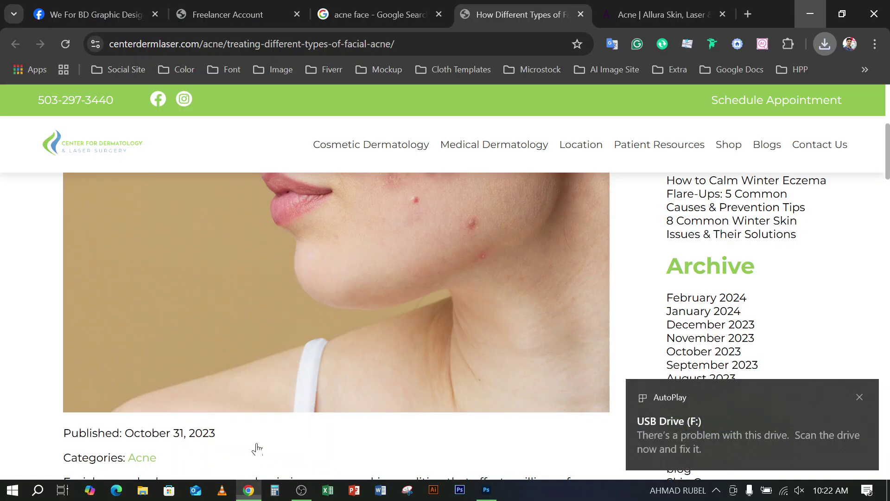
Permanently delete the WINDOWS folder from USB Drive (F:) and minimize the progress and folder windows
click(144, 490)
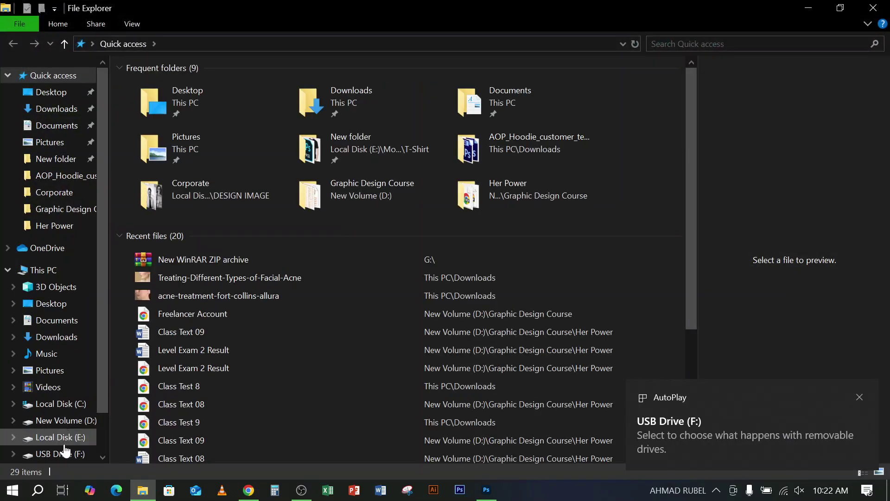
click(65, 453)
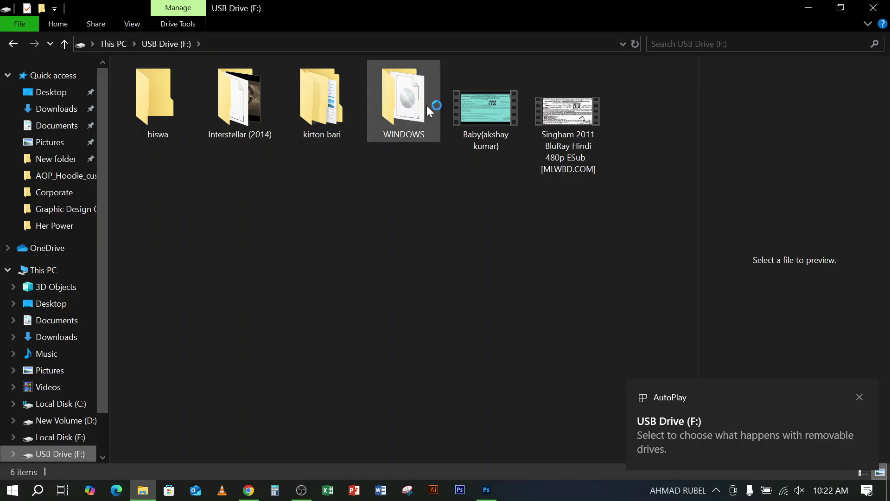
click(426, 105)
key(shift+Delete)
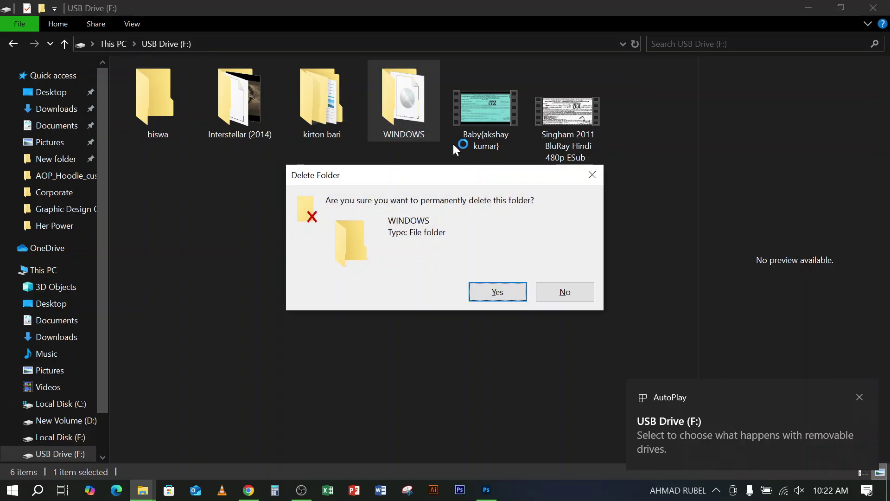
click(485, 294)
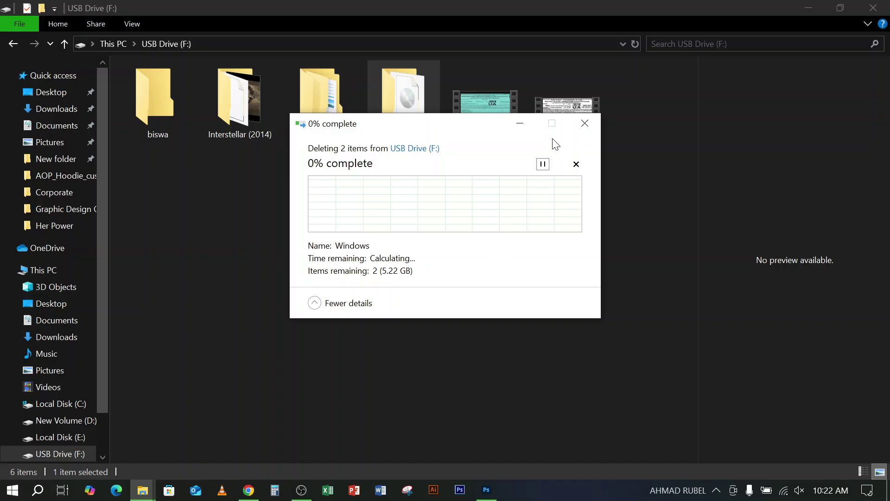
click(518, 123)
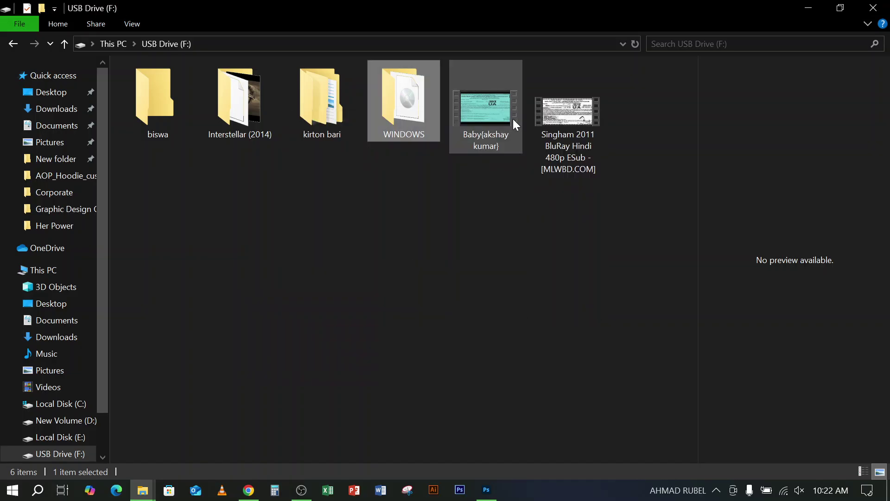
click(802, 9)
click(808, 9)
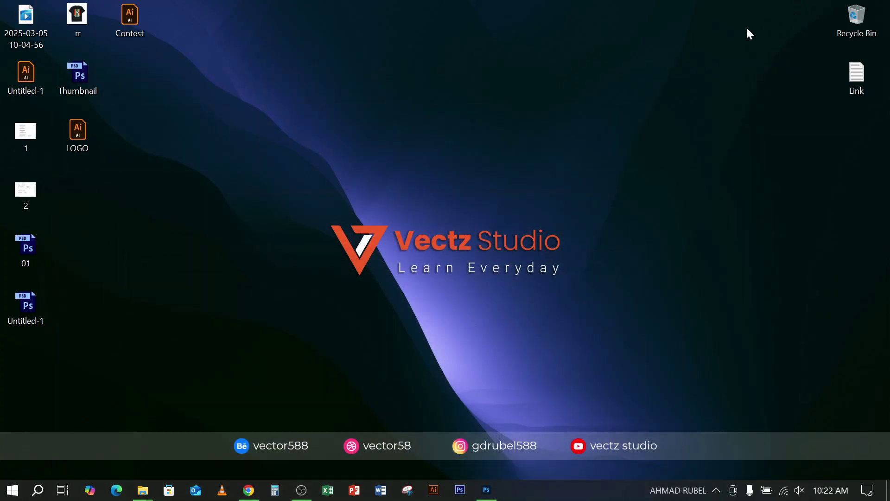
right_click(326, 128)
click(383, 168)
click(300, 490)
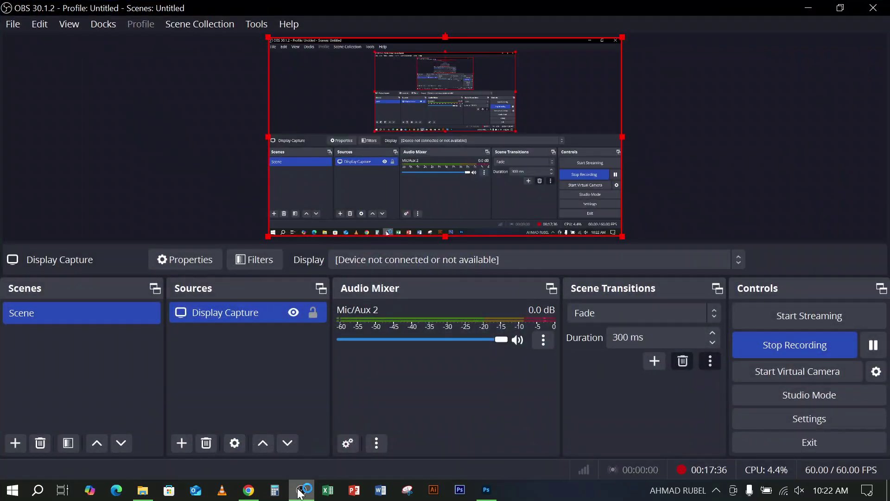
click(301, 490)
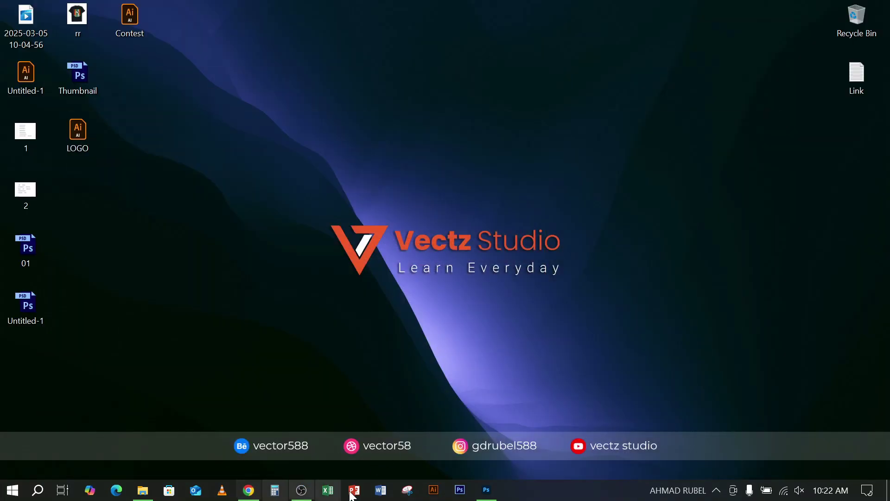
click(260, 492)
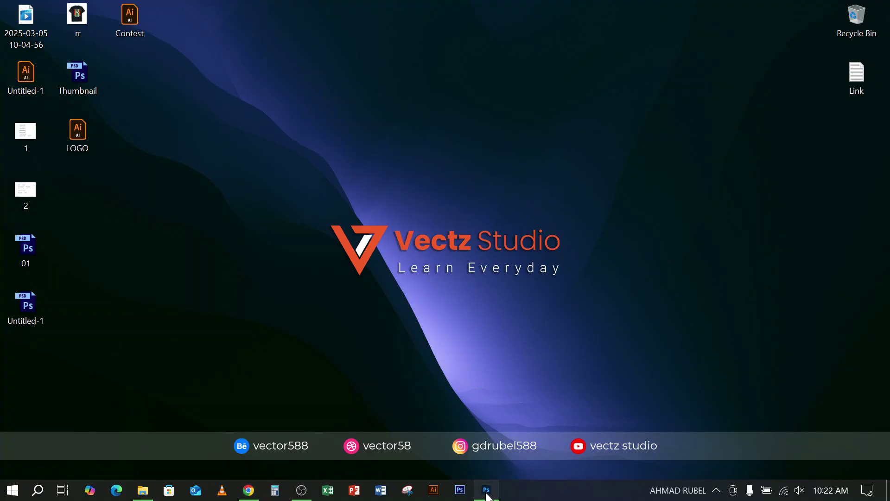
Switch to Photoshop, delete the blush layer above the background, and activate the Move tool
click(484, 491)
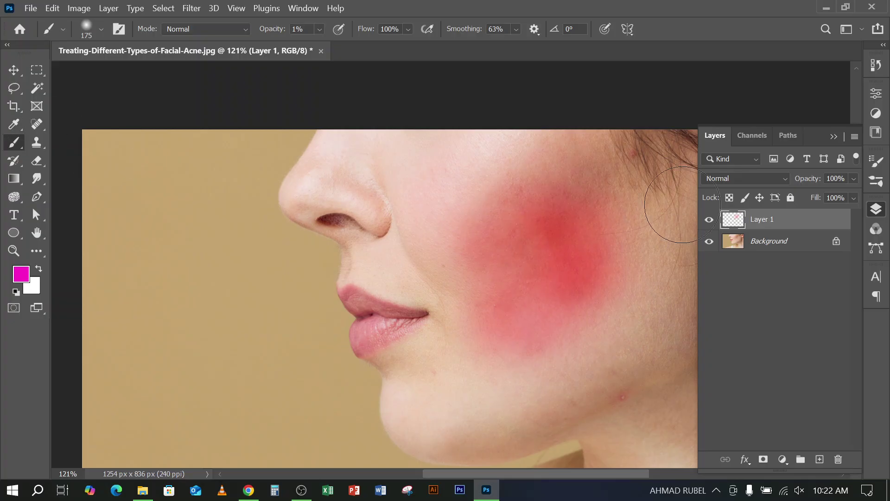
key(Delete)
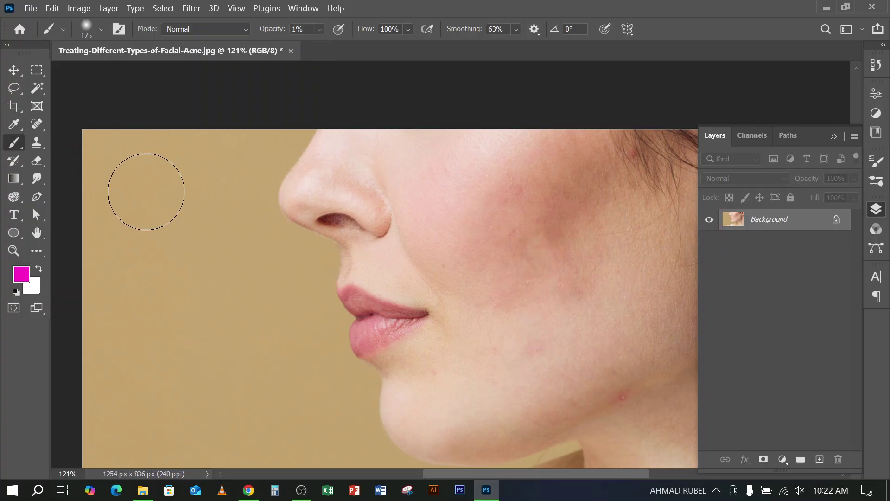
click(14, 69)
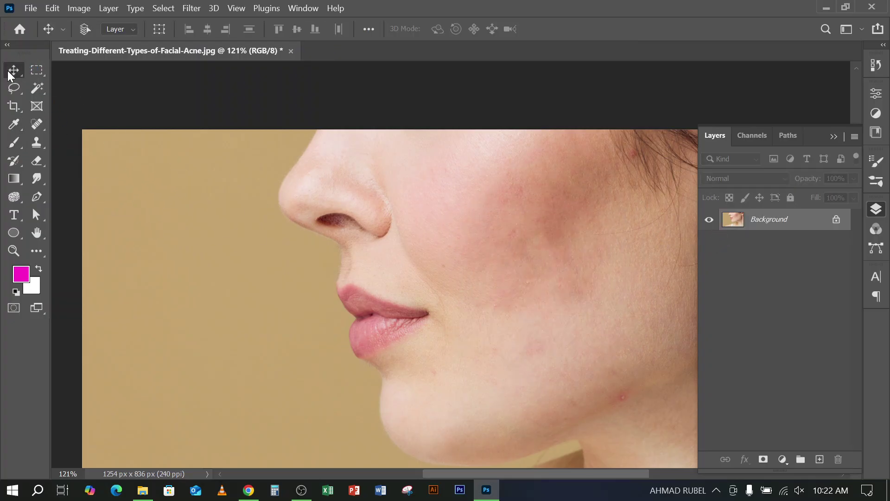
Show the healing tool variants, briefly pick the Eraser, and select the Healing Brush Tool
click(39, 125)
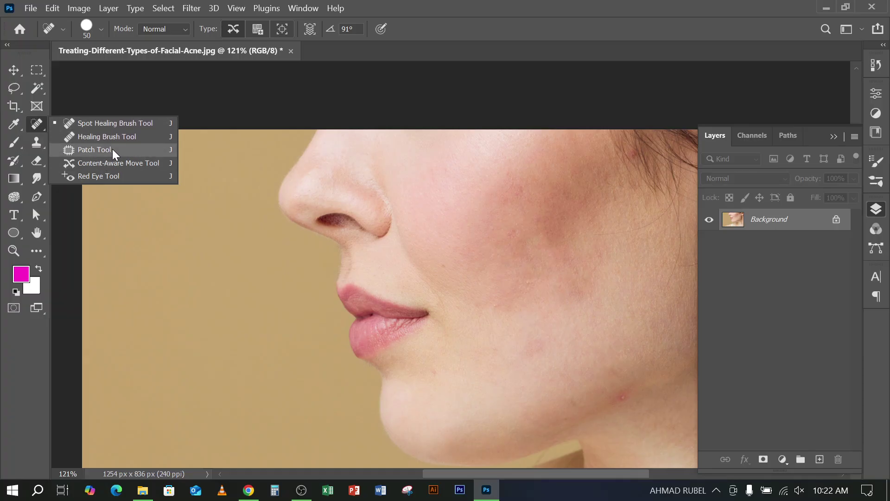
click(114, 176)
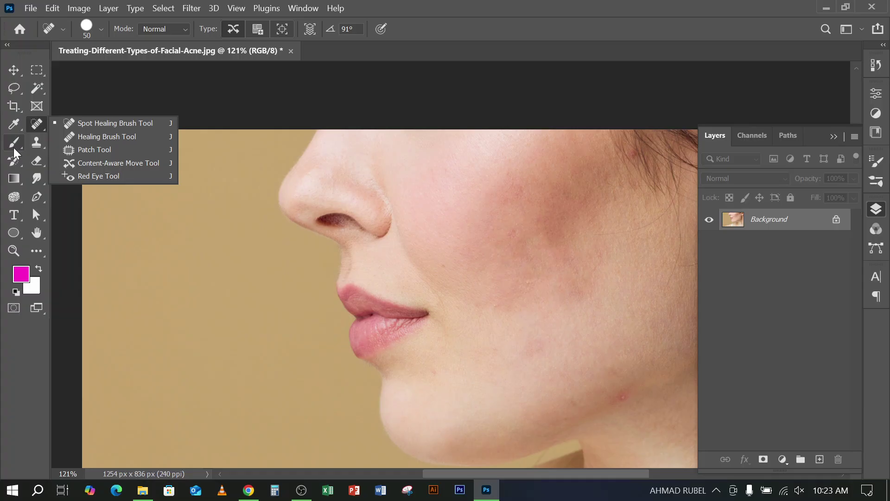
click(39, 163)
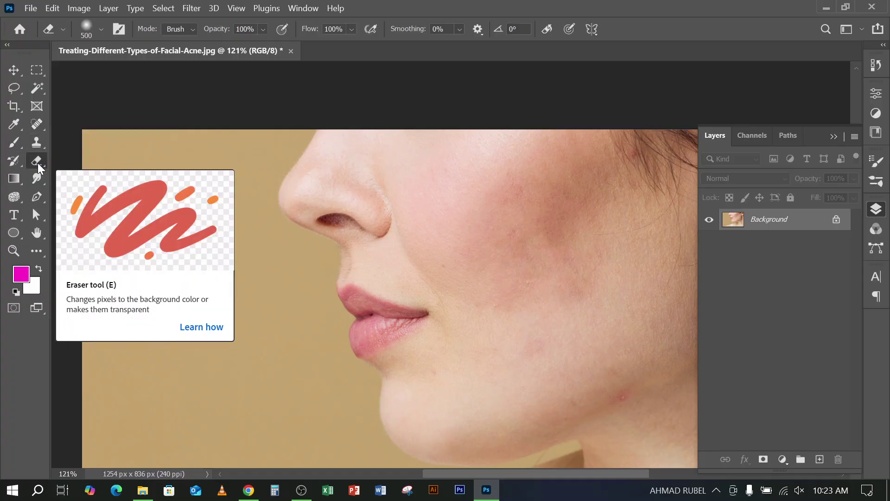
click(34, 124)
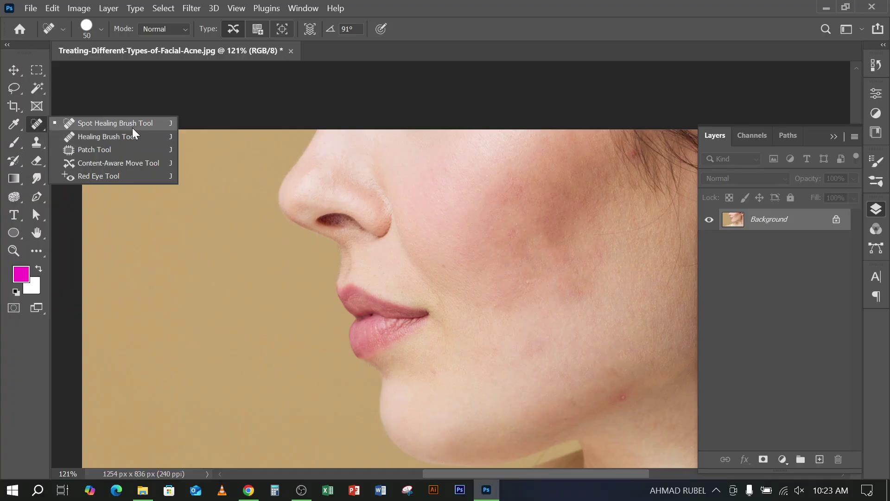
click(113, 138)
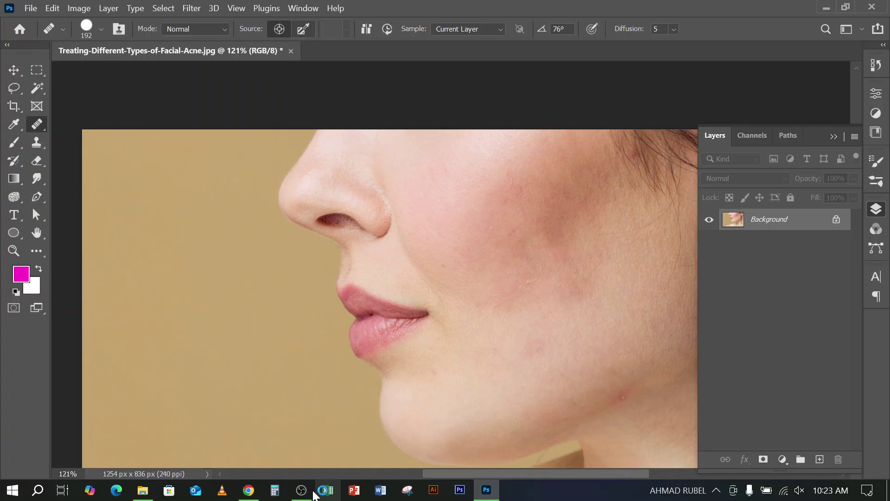
click(301, 490)
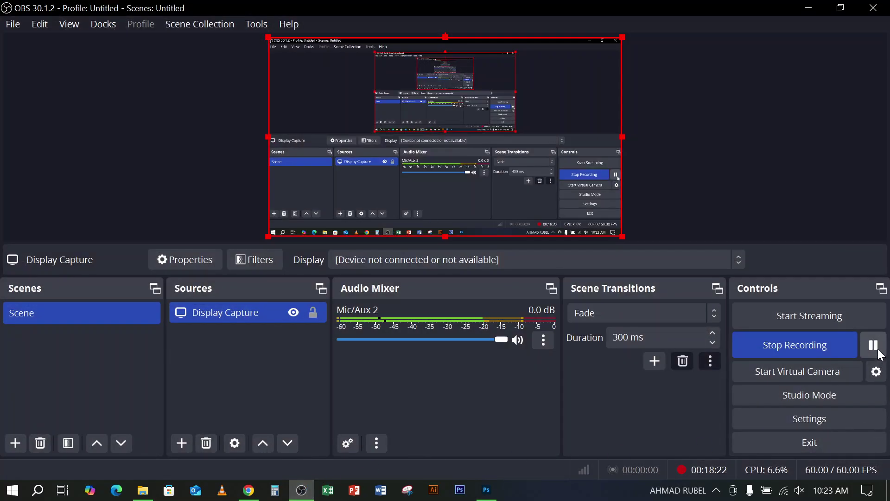
click(808, 8)
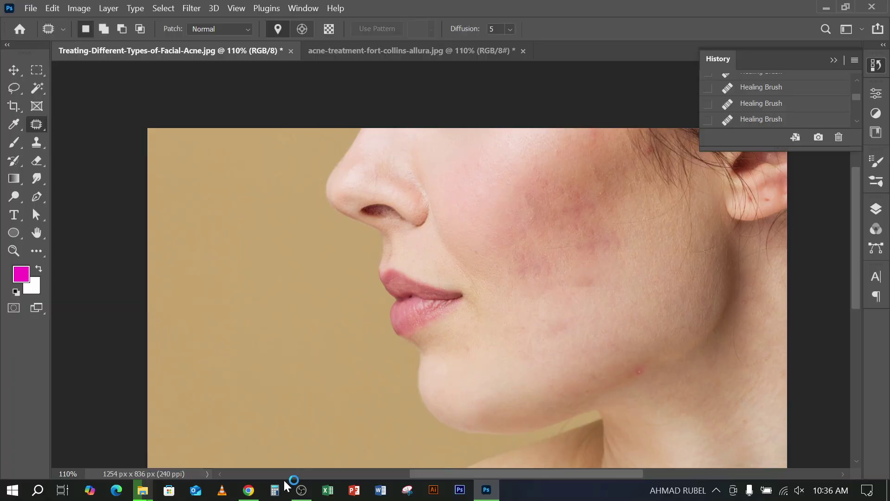
Switch to Chrome and close the Allura clinic acne page
click(249, 491)
click(645, 12)
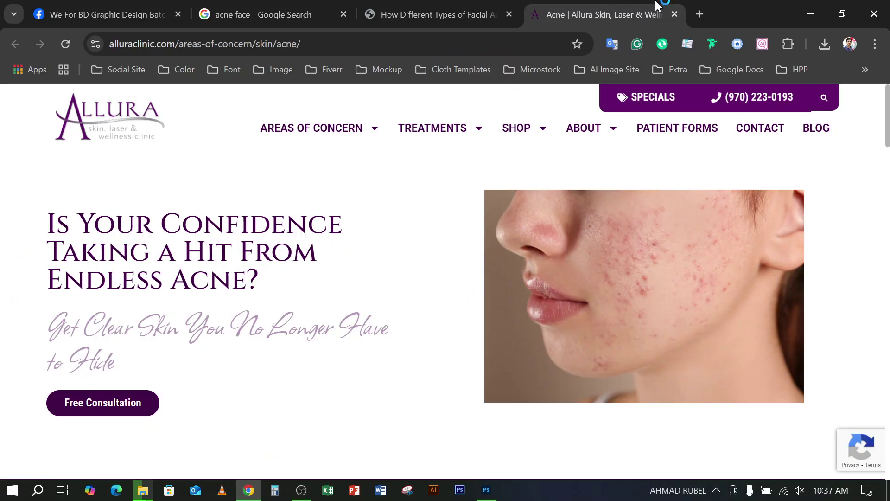
click(675, 14)
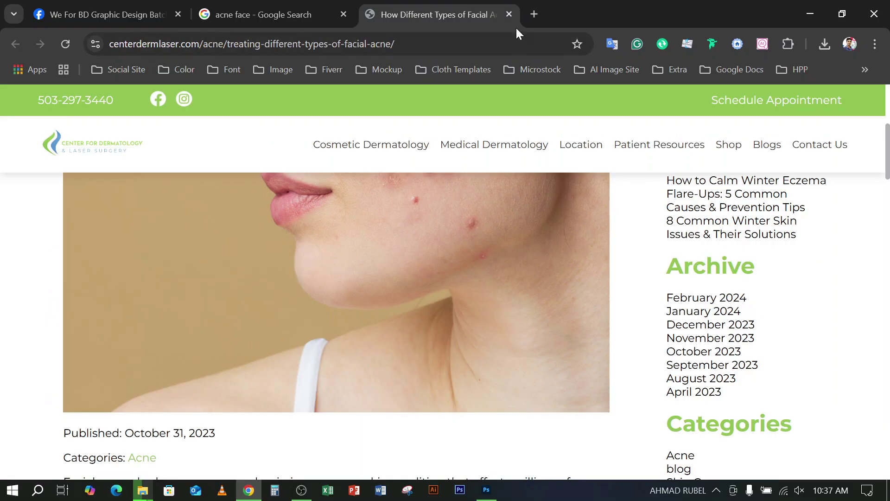
Search Google for "red eye" in a new browser tab and show the image results
click(532, 14)
text(re)
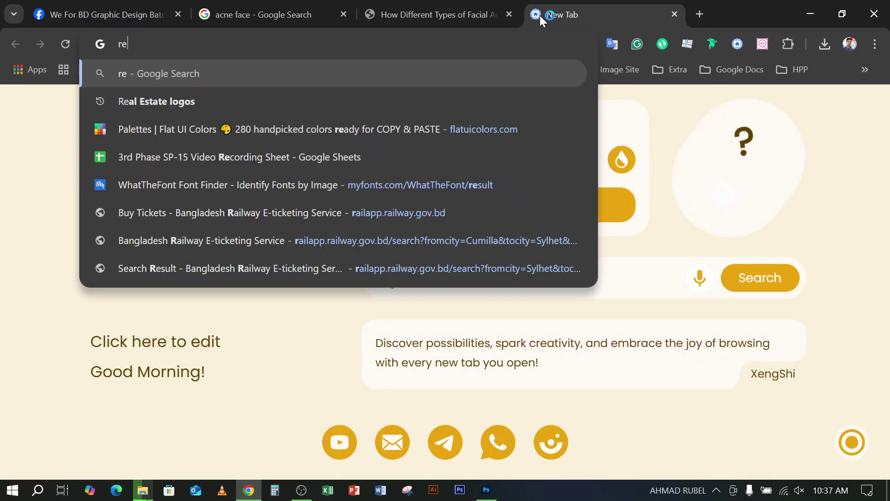
text(d eye)
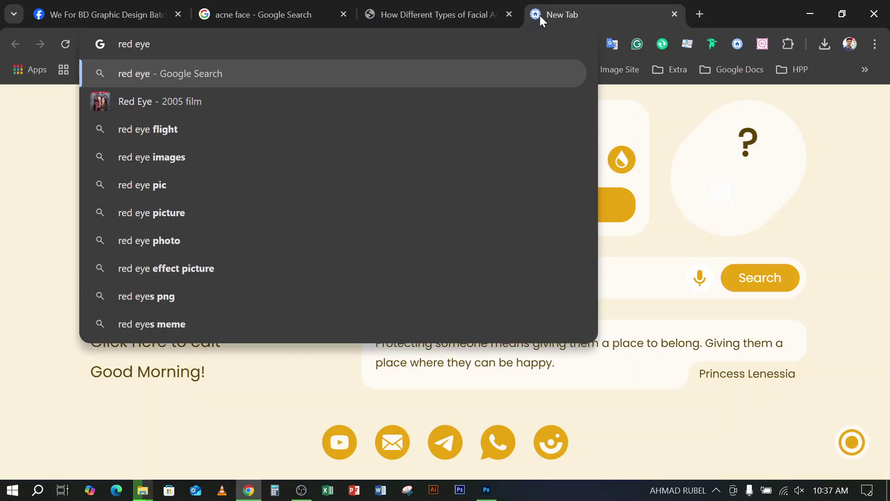
key(Return)
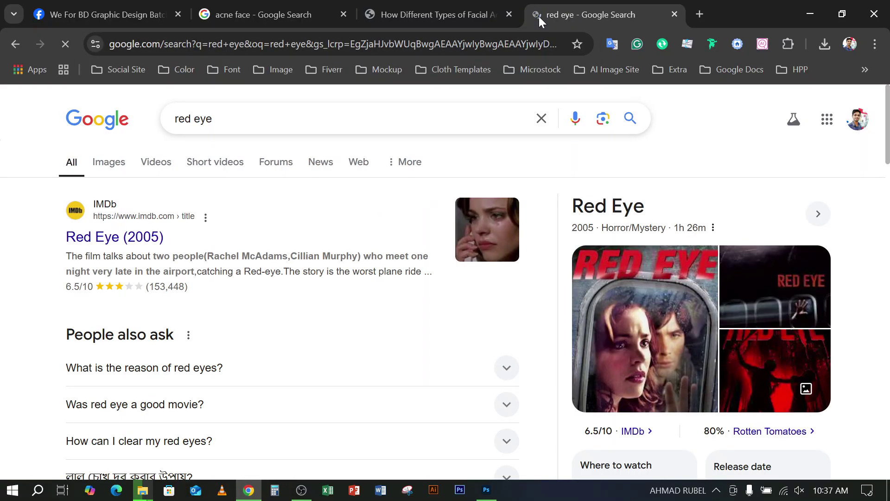
click(108, 163)
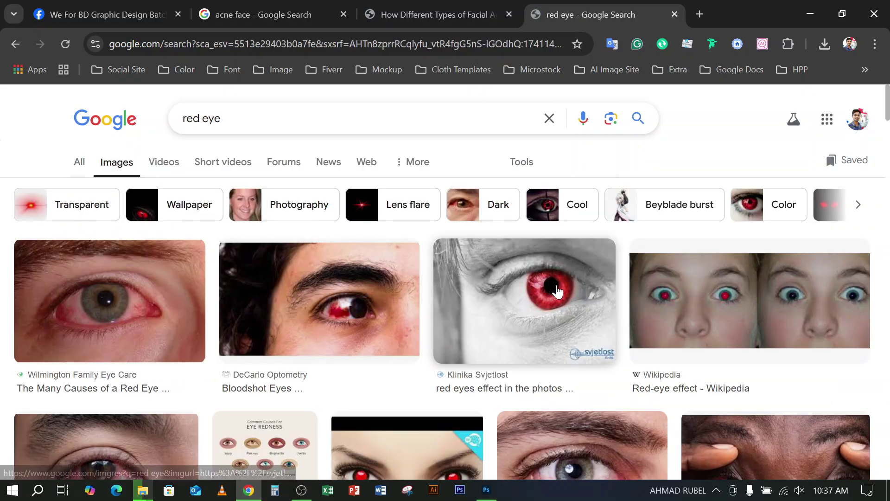
Preview the Wikipedia red-eye effect comparison photo and save it to Downloads as the JPEG BoldRedEye-corrected
click(558, 291)
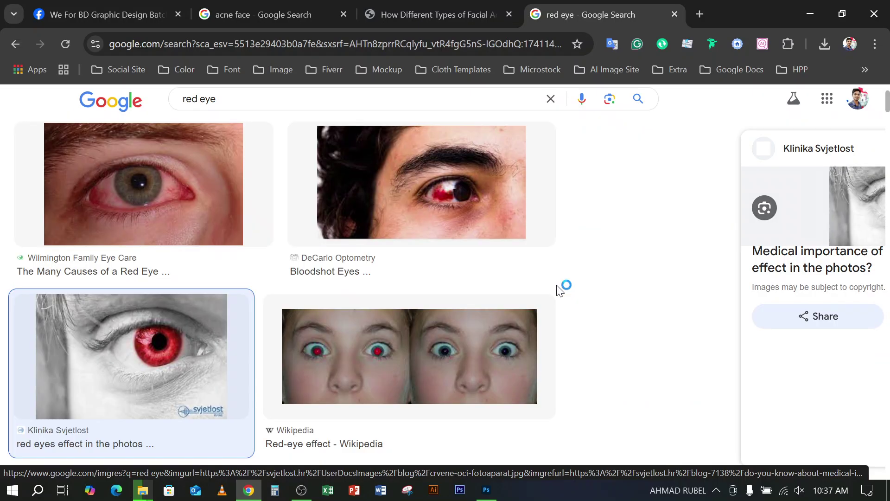
click(417, 344)
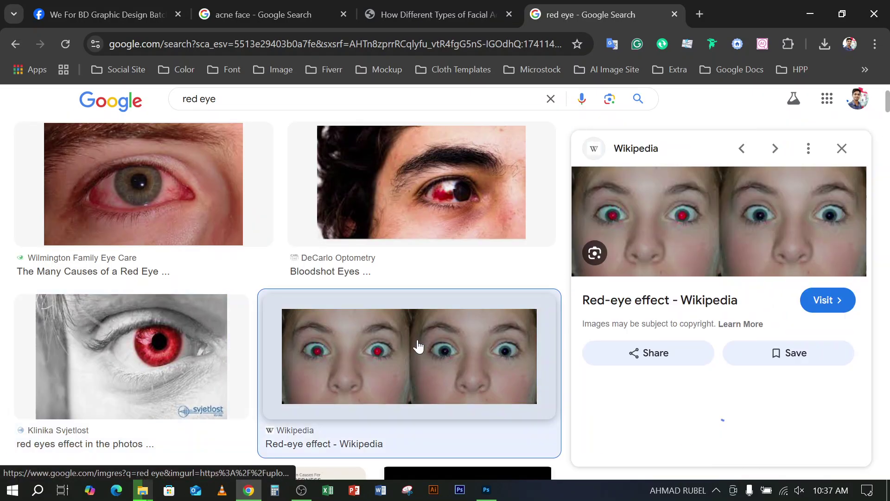
right_click(685, 208)
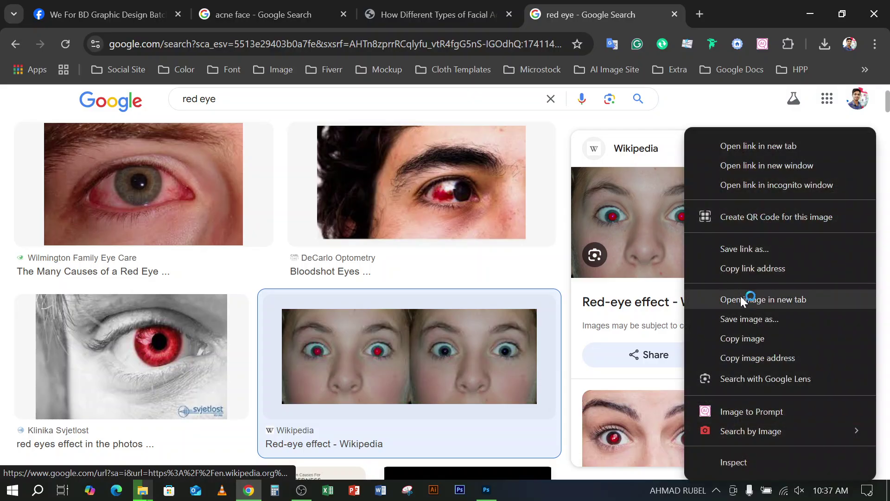
click(745, 322)
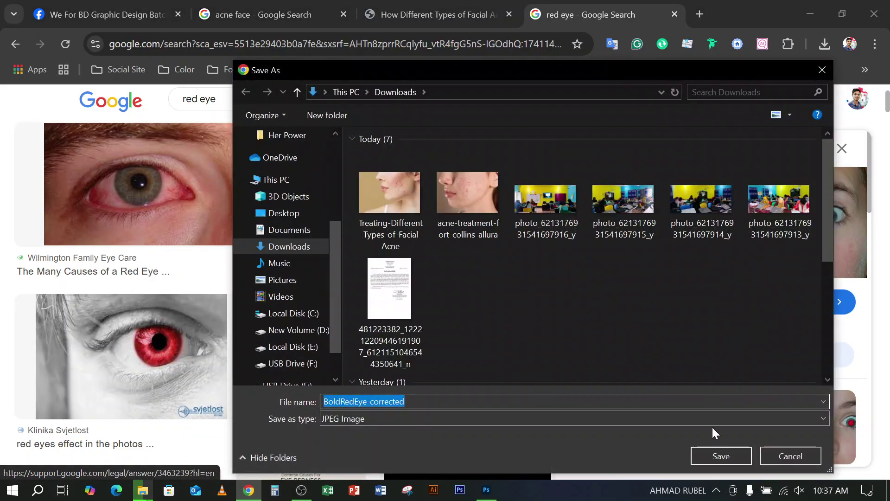
click(718, 456)
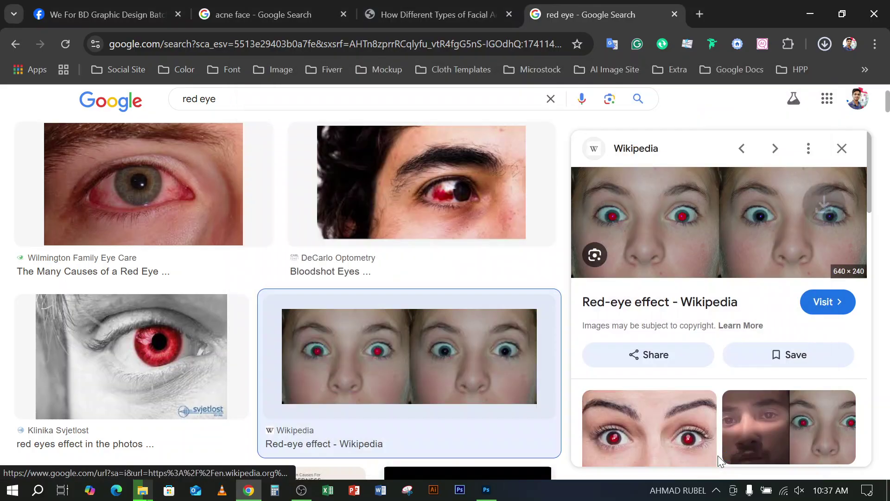
Preview the YouTube red-eye picture and look through further red-eye image results
scroll(313, 380, down, 9)
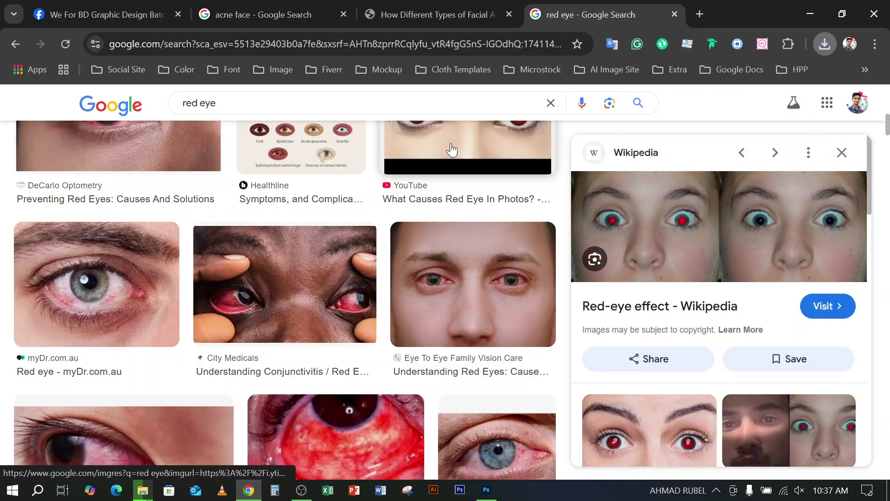
click(443, 158)
scroll(377, 230, down, 3)
scroll(378, 241, down, 4)
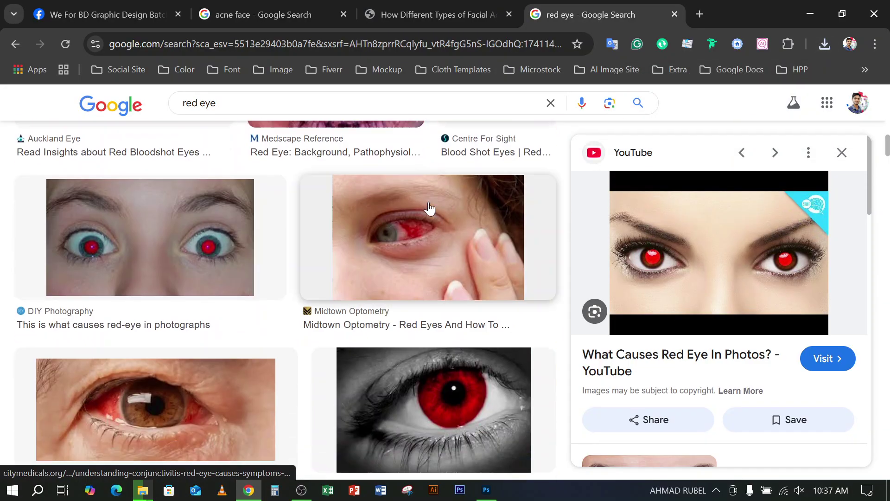
In Photoshop, move a small patch of cheek skin toward the ear in the acne-treatment-fort-collins-allura photo with Content-Aware Move, and deselect it
key(alt+Tab)
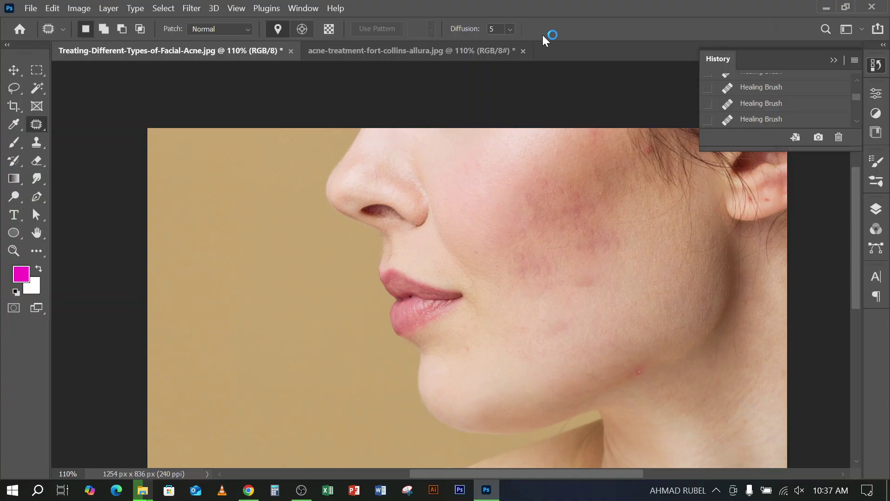
click(388, 51)
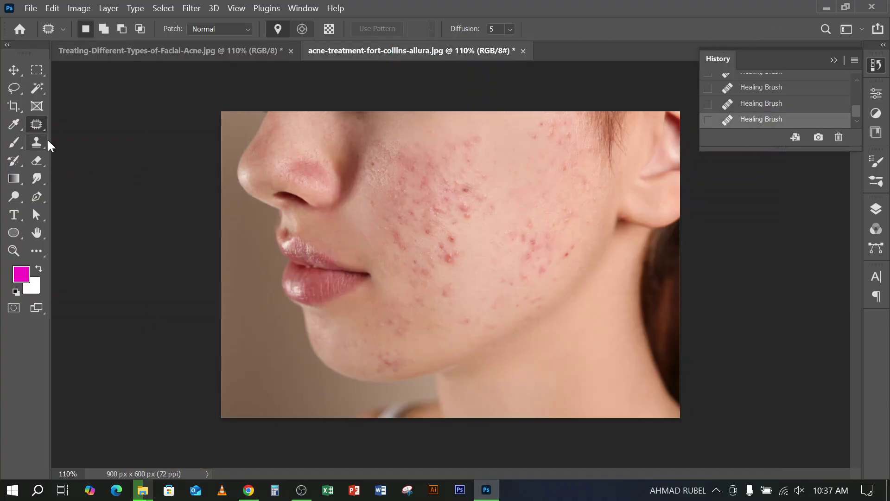
right_click(39, 123)
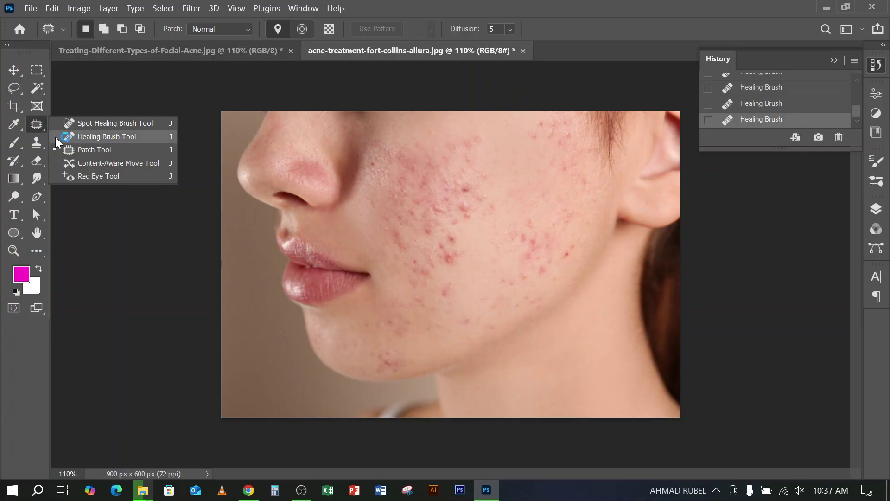
click(100, 164)
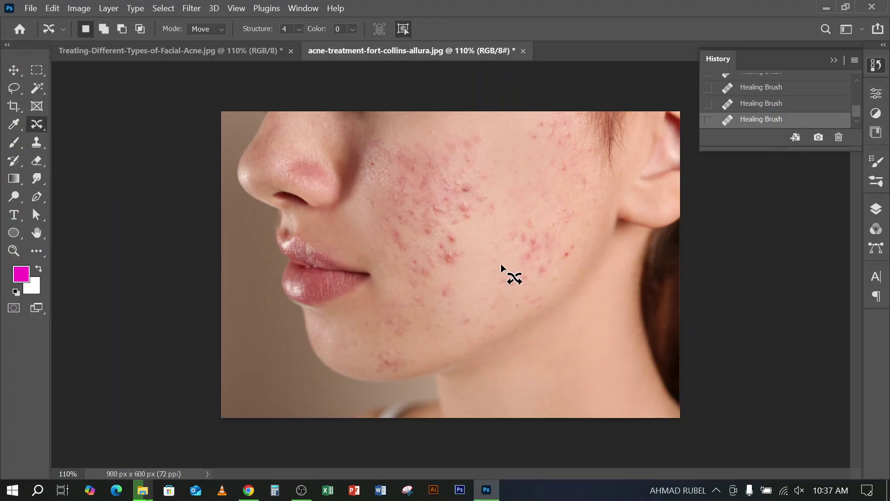
mouse_move(479, 268)
mouse_down()
mouse_move(501, 251)
mouse_move(509, 273)
mouse_move(480, 266)
mouse_up()
drag(509, 250, 526, 243)
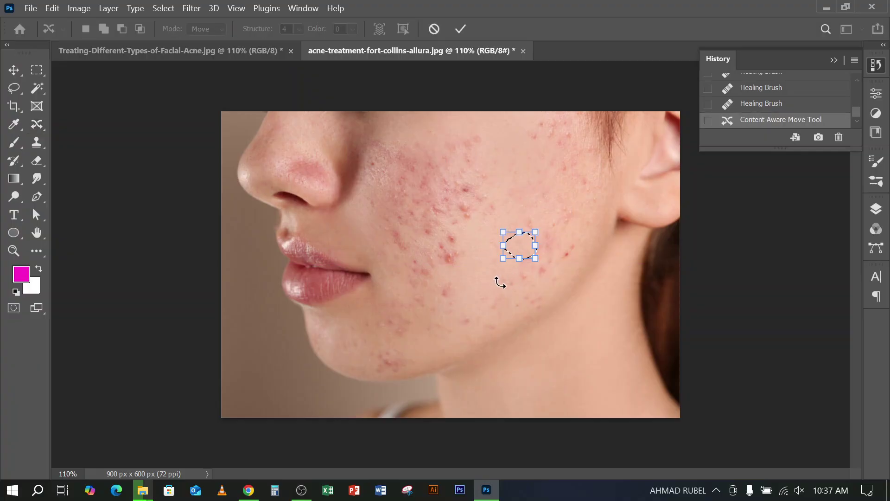
key(Return)
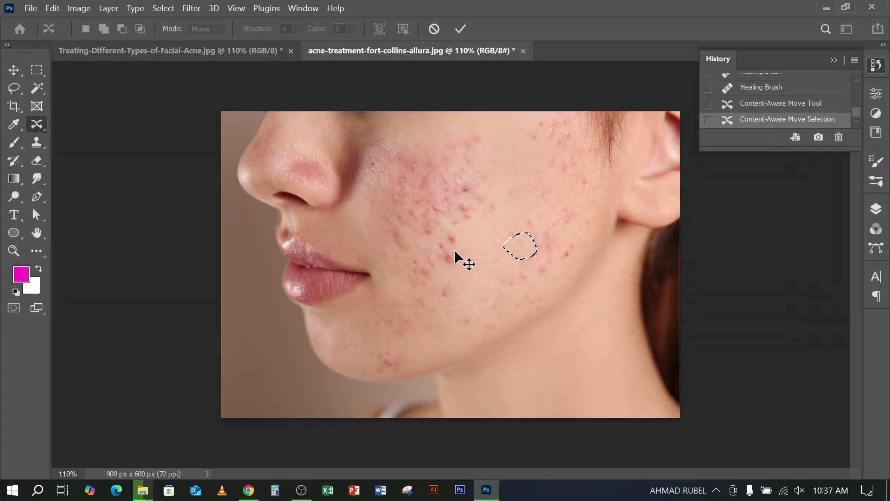
key(ctrl+d)
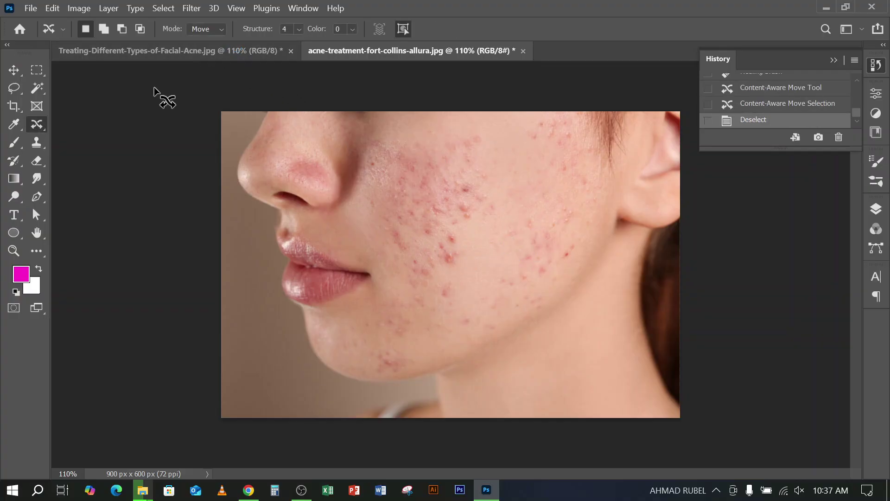
Activate the Clone Stamp tool, reduce its brush size to 200, and return to the Move tool
click(38, 142)
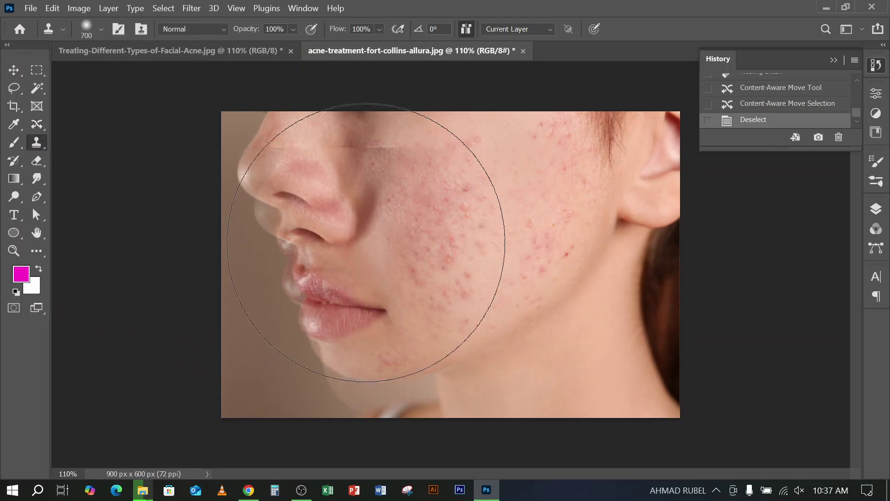
scroll(374, 251, down, 1)
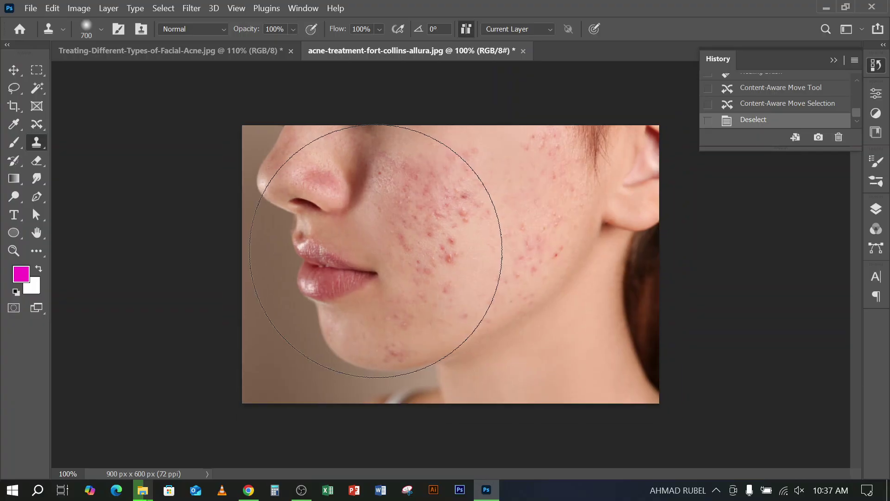
key([)
key([)
key([)
key([)
key([)
key([)
key([)
key([)
key([)
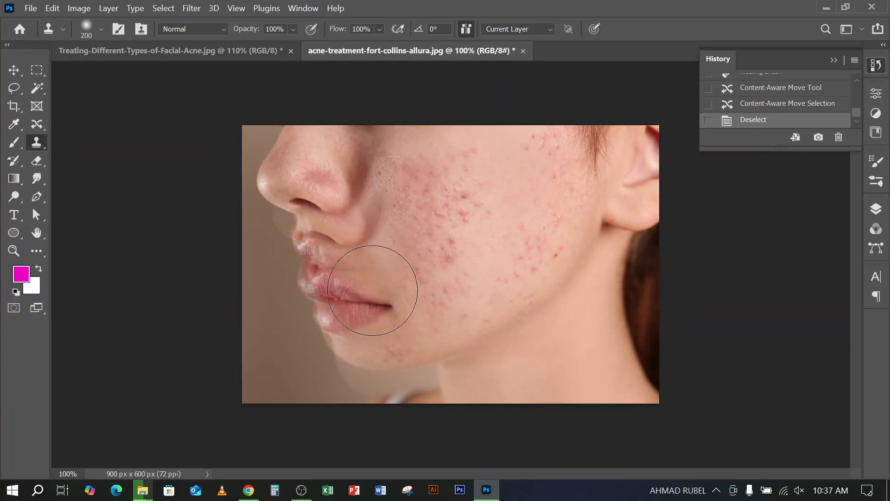
click(11, 70)
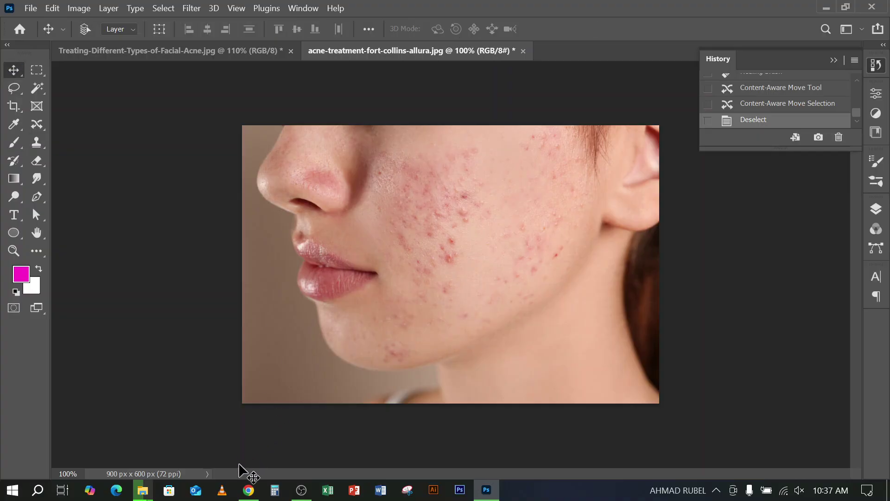
Switch to Chrome, close the red eye search page, and open the bookmarked Yandex Images site in a new tab
click(249, 491)
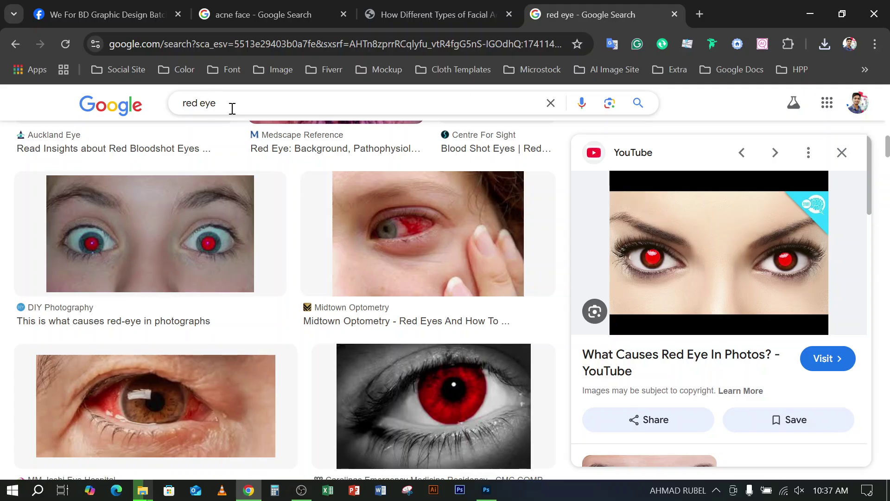
click(674, 14)
click(536, 10)
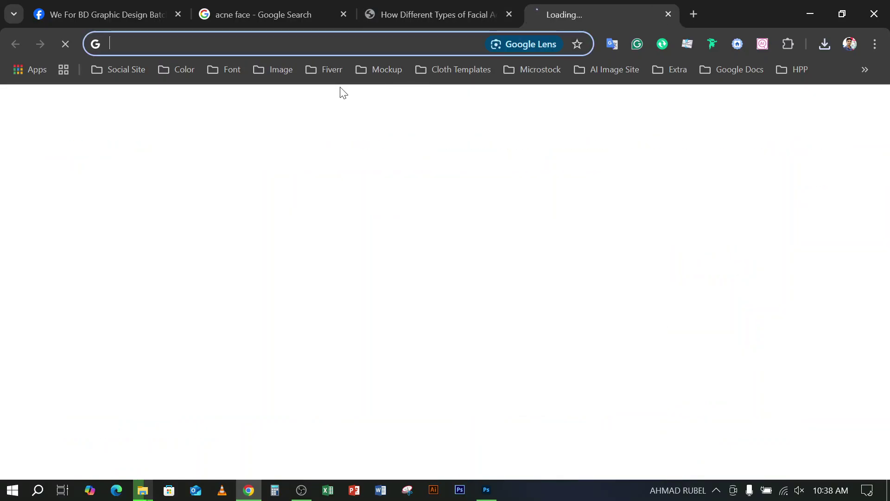
click(175, 70)
mouse_move(276, 65)
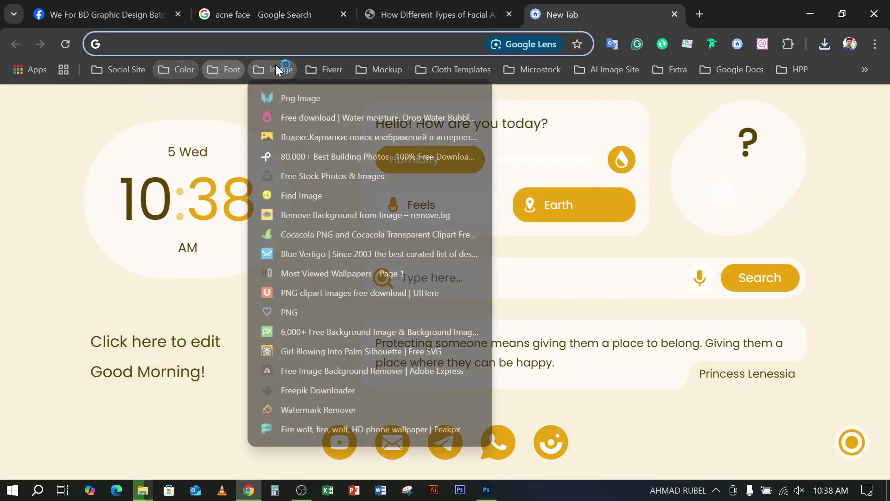
click(285, 136)
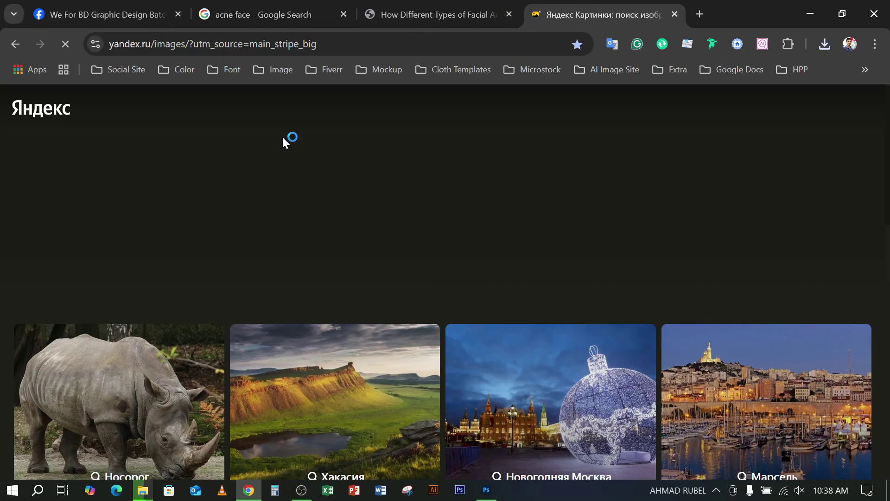
Browse the suggested picture categories on the Yandex Images start page down to its footer
scroll(284, 157, down, 5)
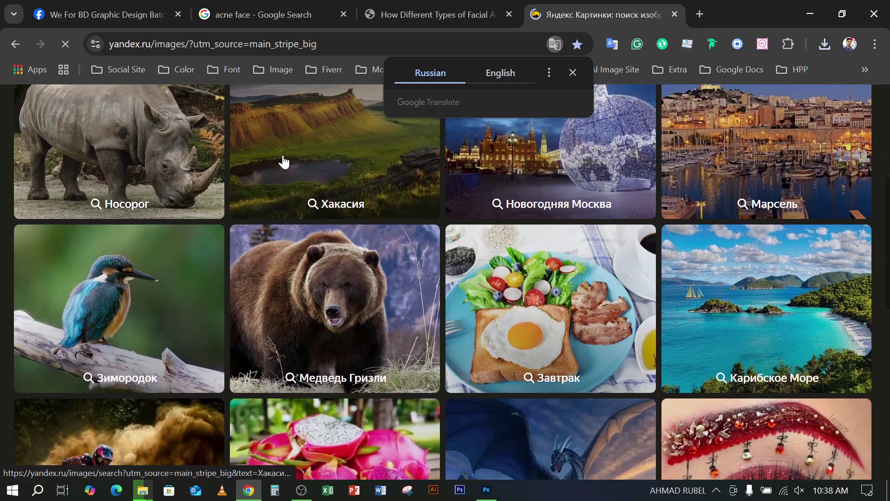
scroll(284, 162, down, 15)
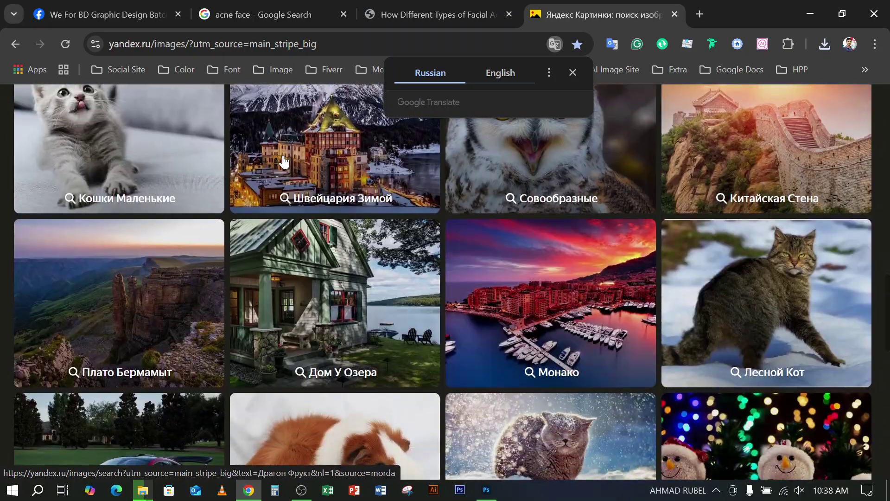
scroll(284, 161, down, 20)
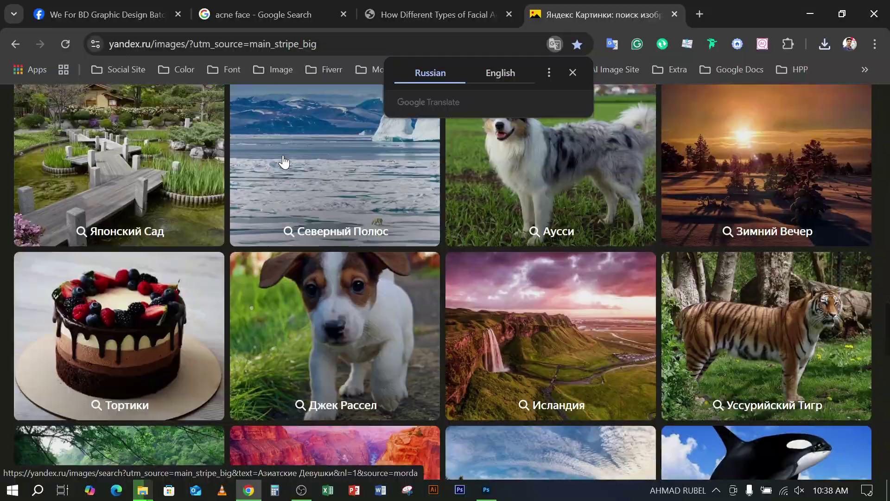
scroll(283, 161, down, 15)
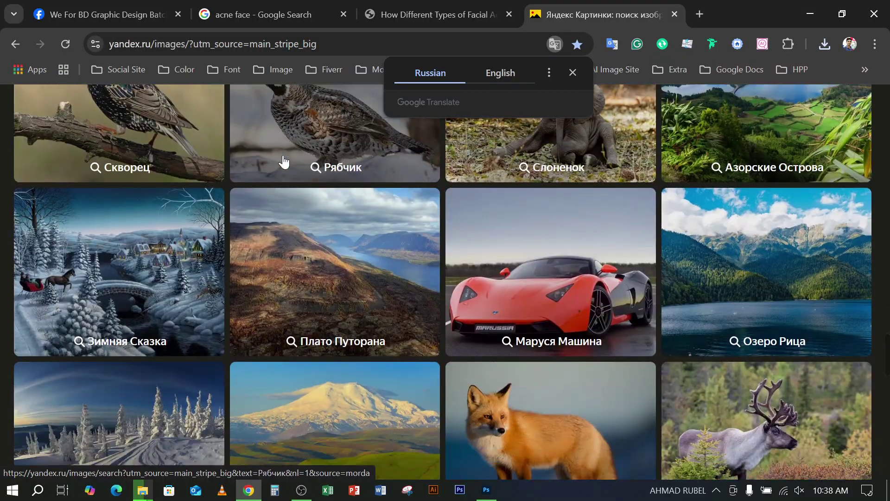
scroll(284, 161, down, 15)
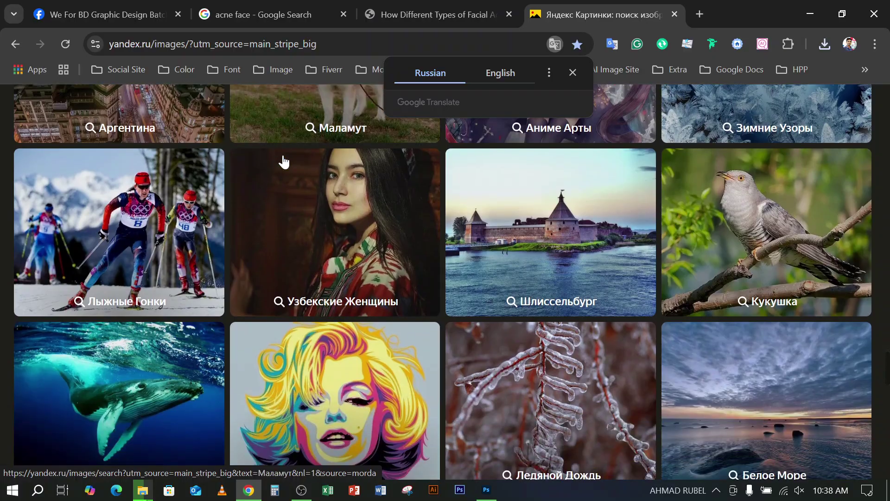
scroll(283, 162, down, 7)
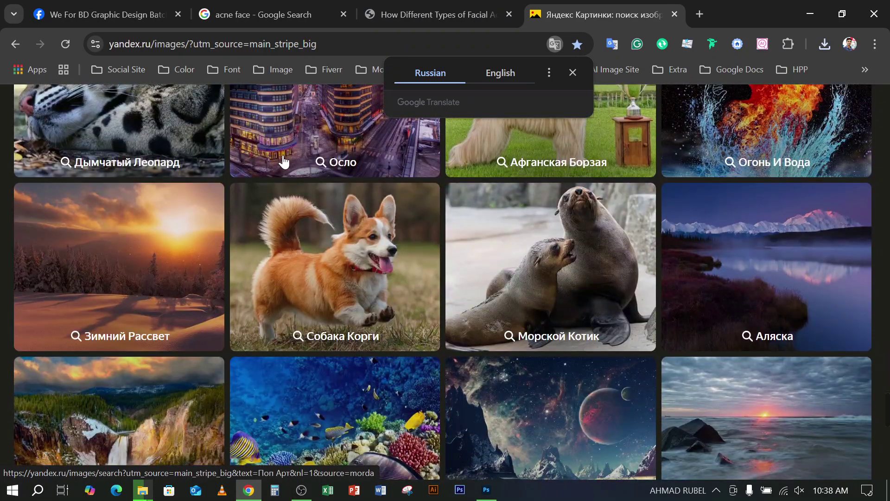
scroll(284, 164, down, 14)
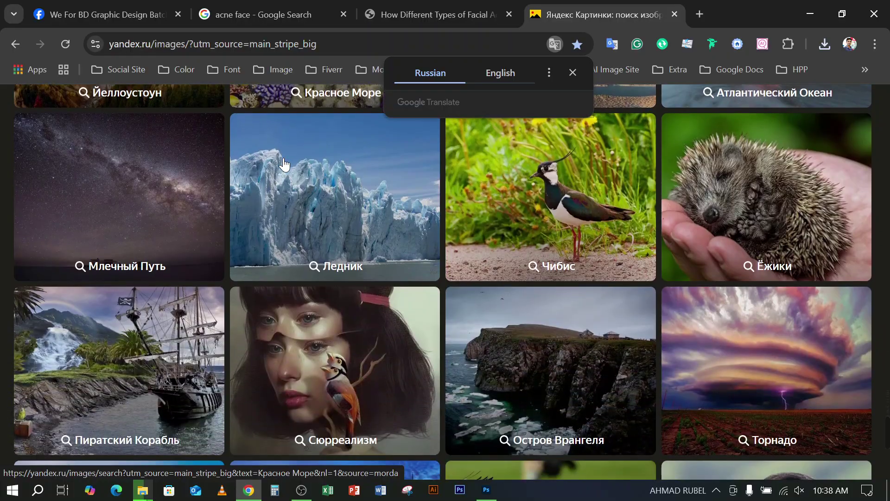
scroll(284, 164, down, 3)
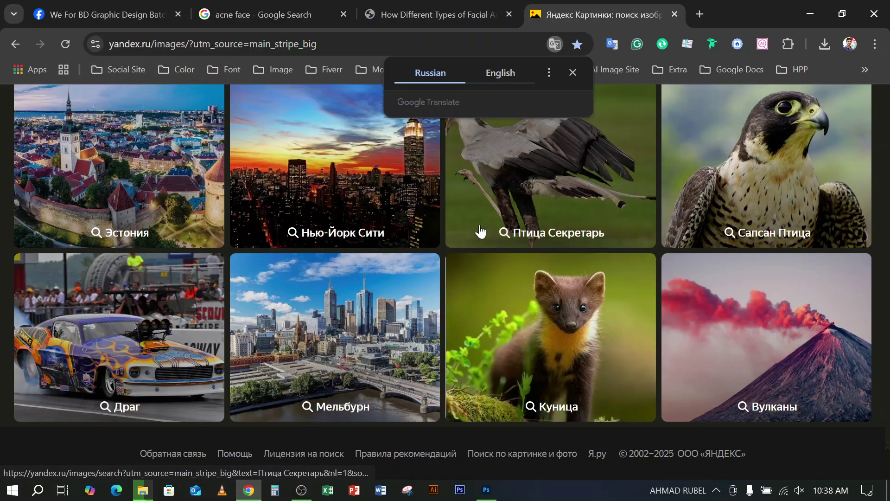
Search Yandex Images for "bird white background"
click(380, 43)
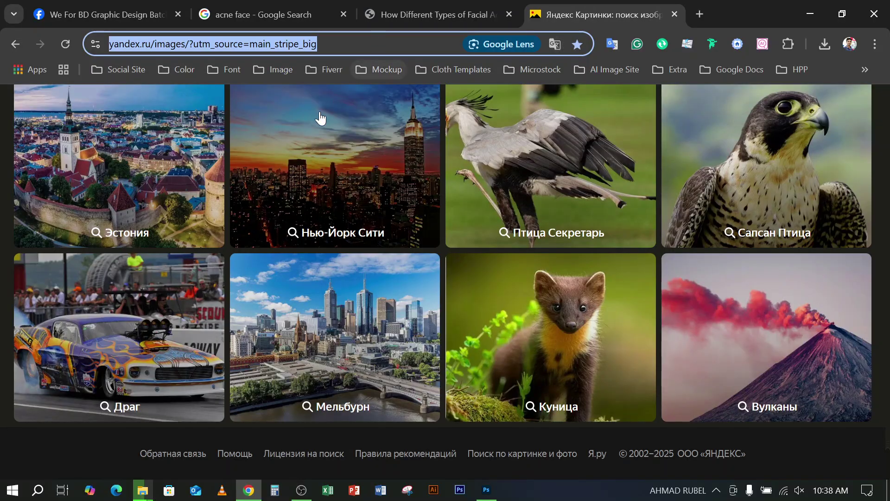
scroll(311, 252, down, 15)
scroll(356, 329, up, 20)
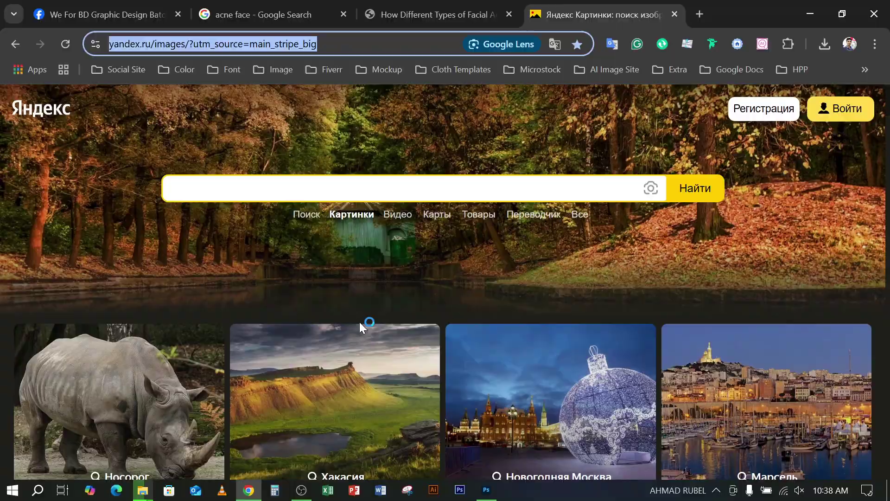
click(300, 184)
text(bi)
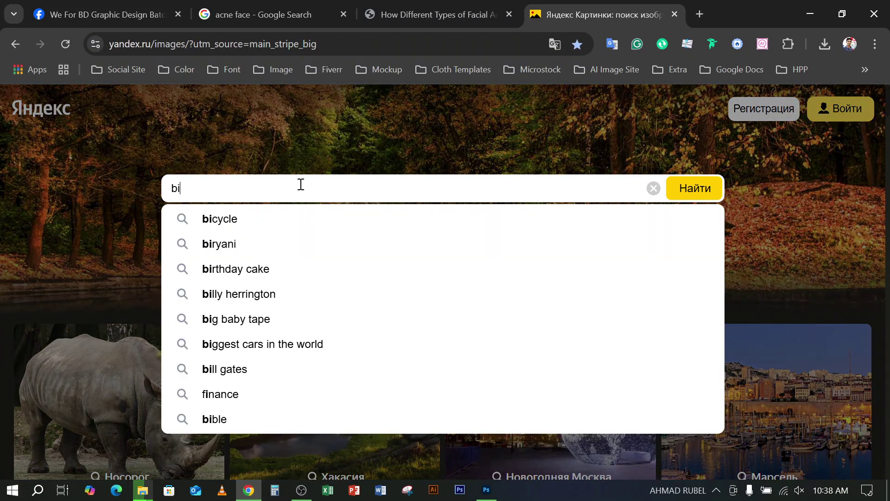
text(rd)
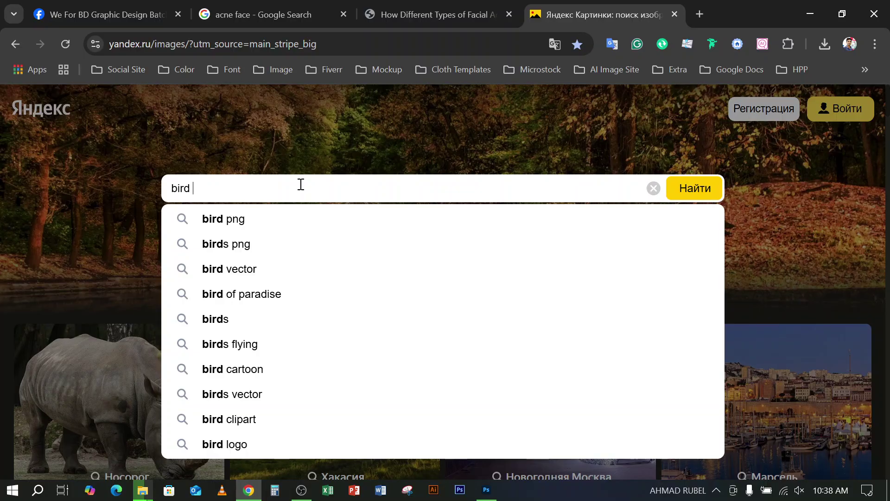
text( white)
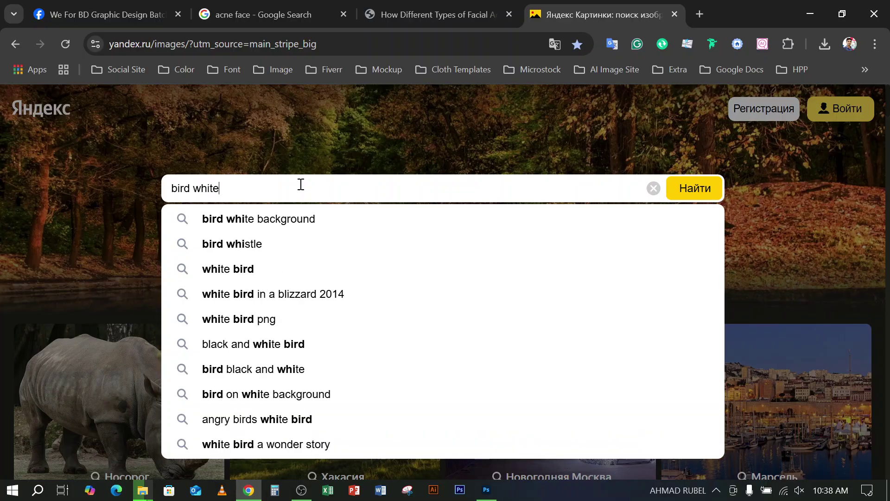
click(309, 217)
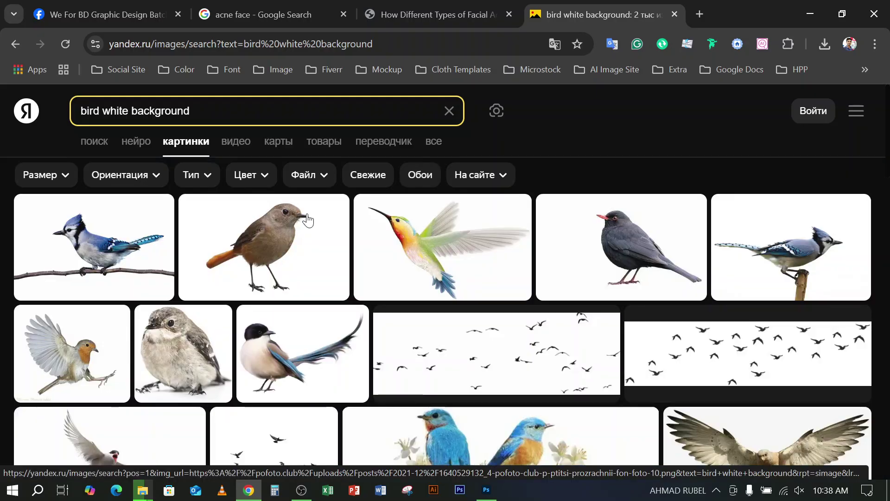
Find the red-headed hummingbird with raised wings in the image results and open its full-size file in a new tab
scroll(566, 303, down, 2)
scroll(565, 301, down, 2)
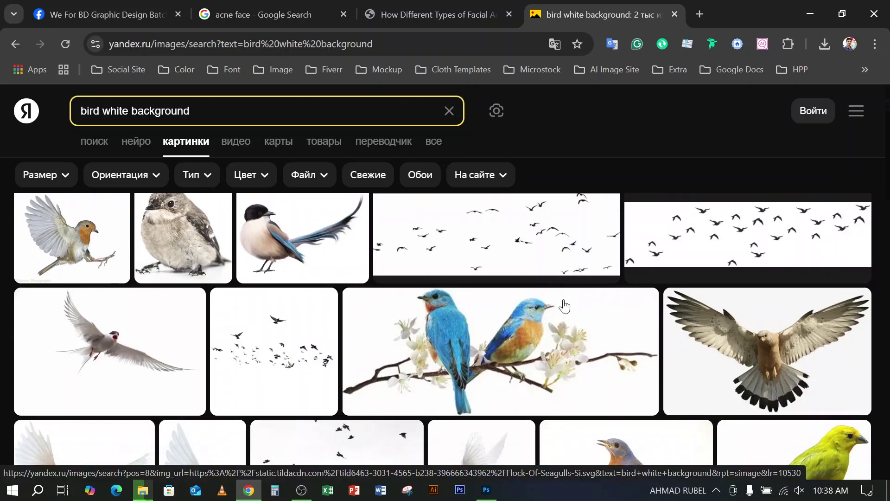
scroll(566, 301, down, 3)
scroll(567, 304, down, 5)
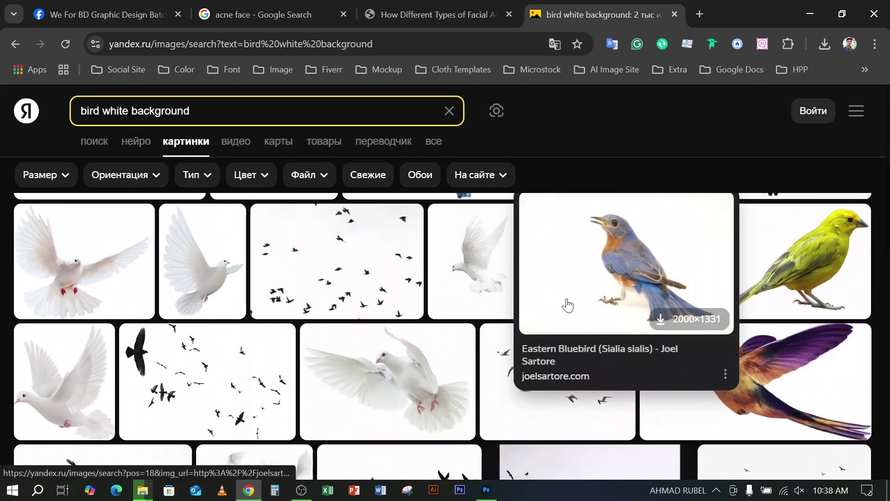
scroll(568, 305, down, 5)
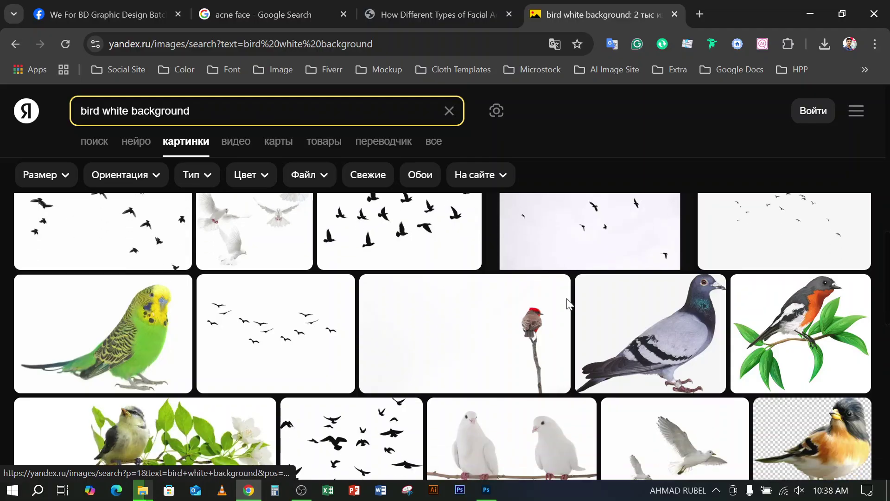
scroll(567, 304, down, 2)
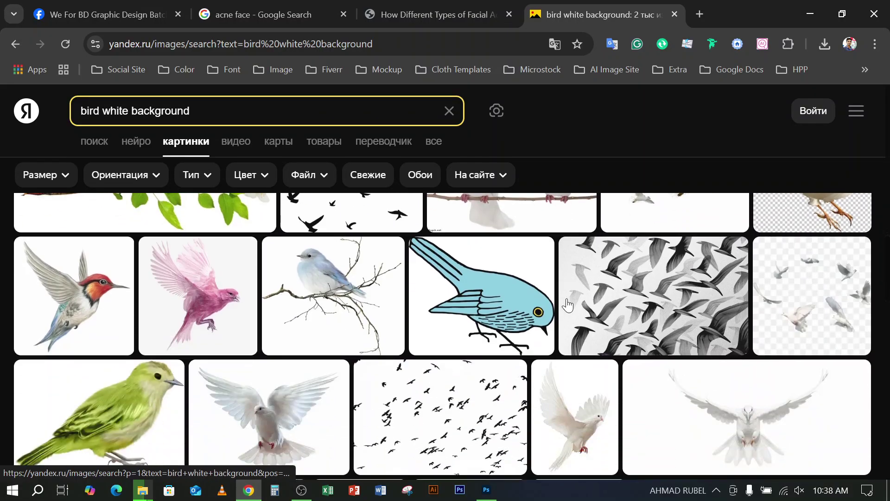
click(89, 298)
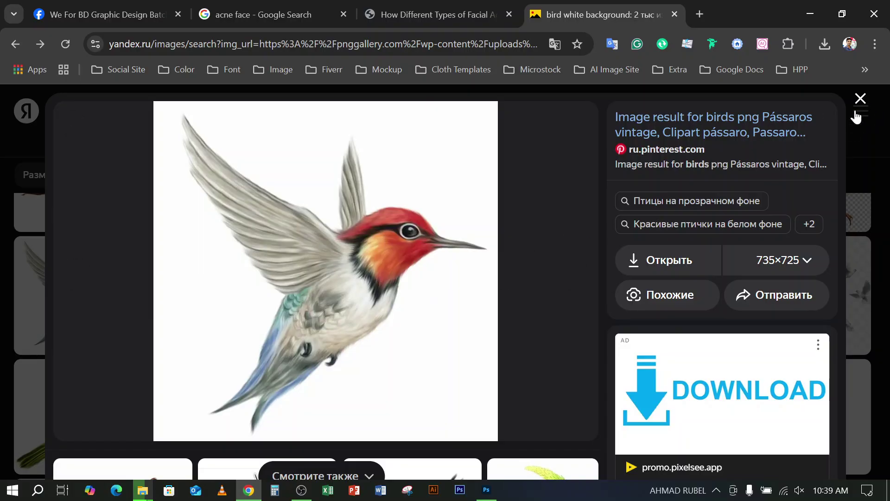
click(860, 98)
click(78, 277)
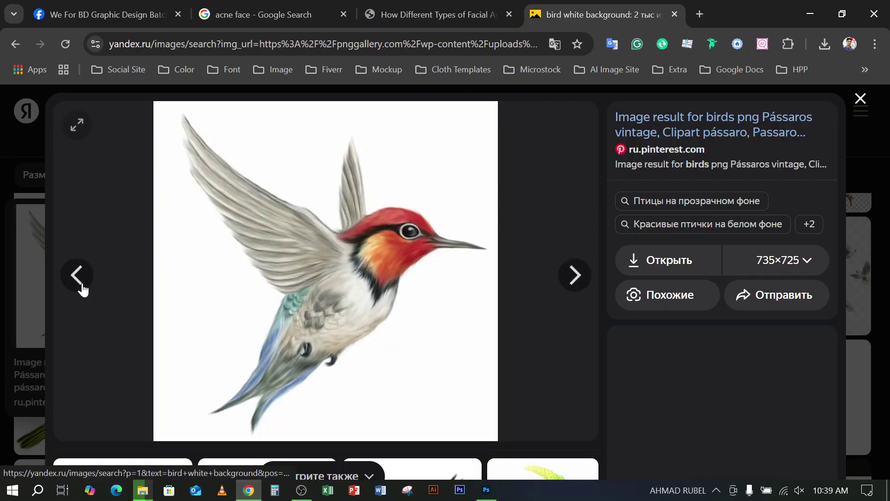
click(642, 258)
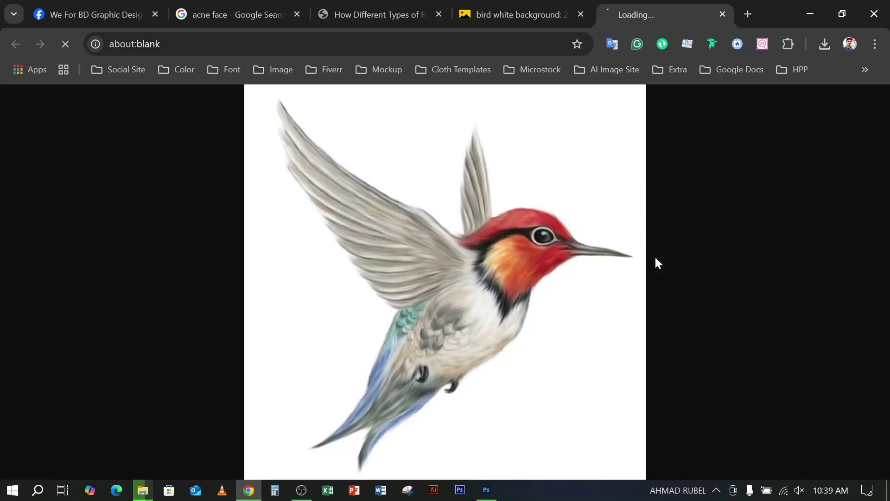
Save the hummingbird image as a JPEG in the Downloads folder under its suggested file name
right_click(421, 181)
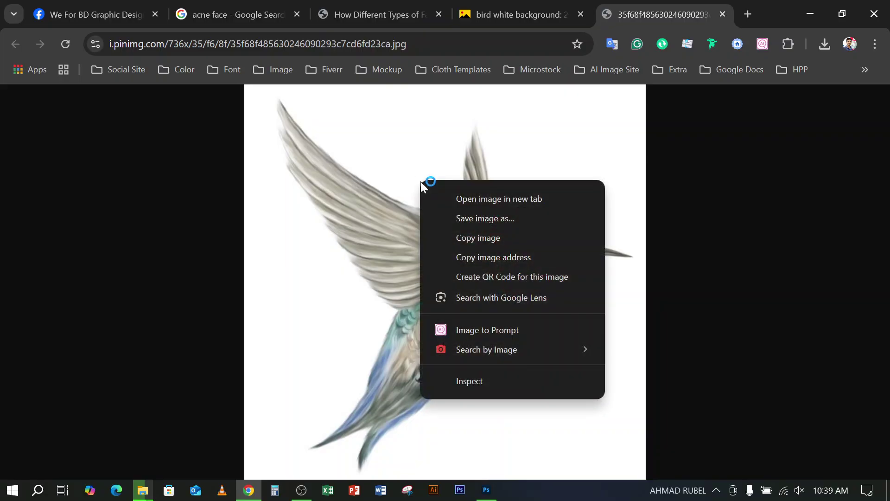
click(469, 221)
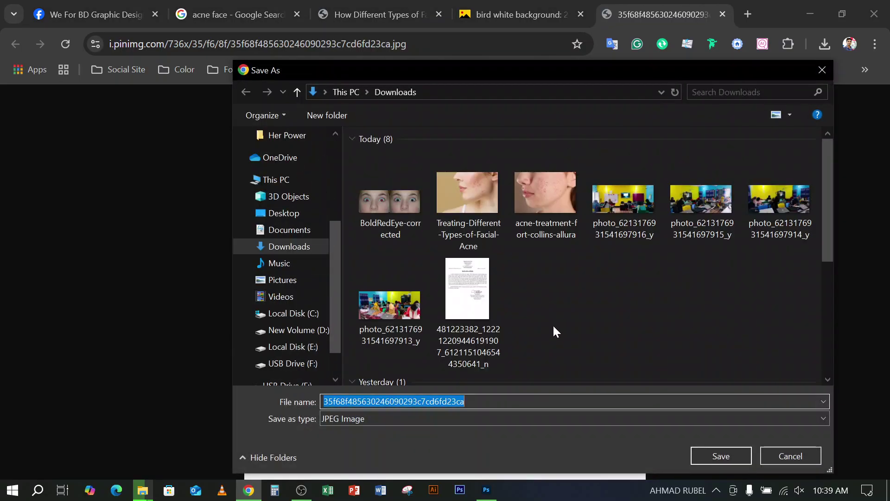
click(706, 456)
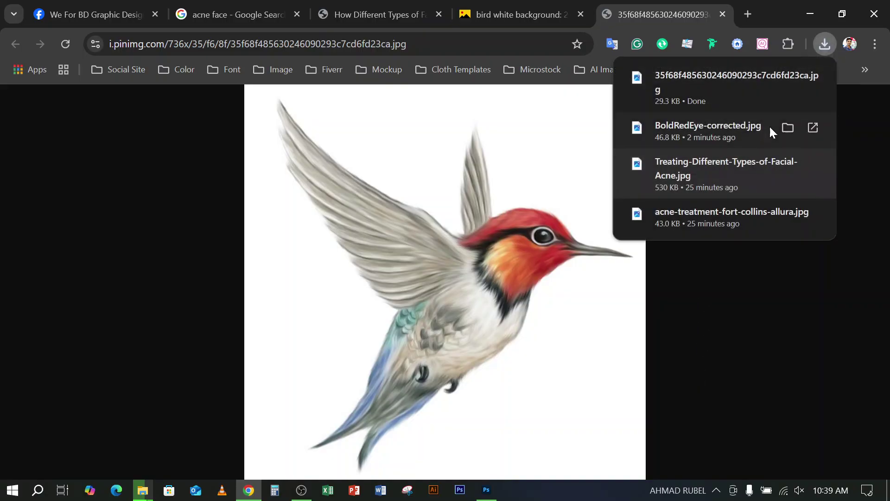
click(781, 4)
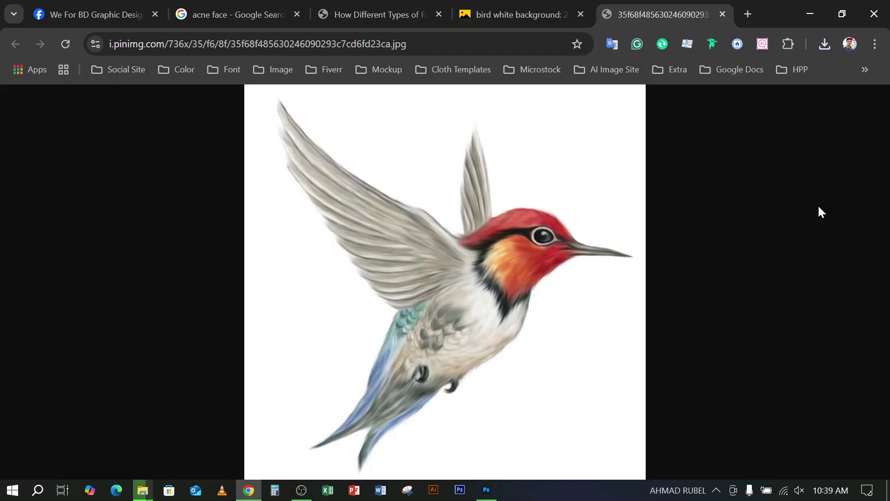
Switch to Photoshop and revert the Treating-Different-Types-of-Facial-Acne photo to its opening snapshot in the History
click(820, 11)
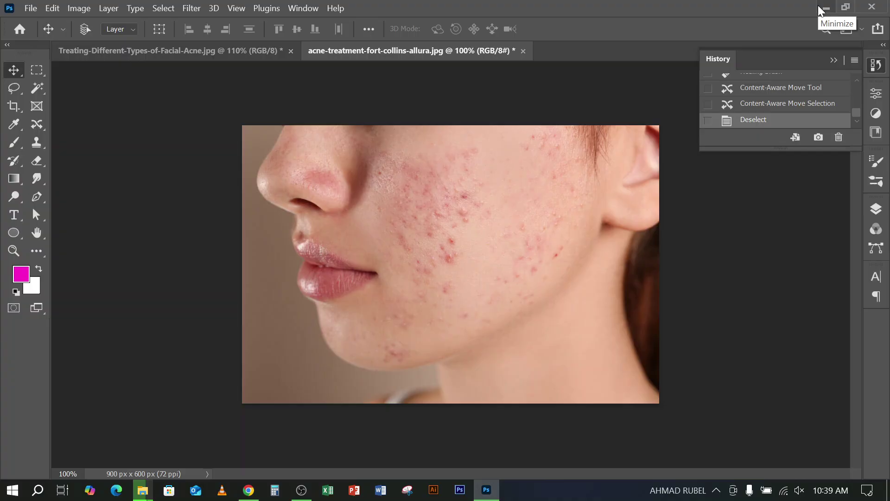
click(821, 8)
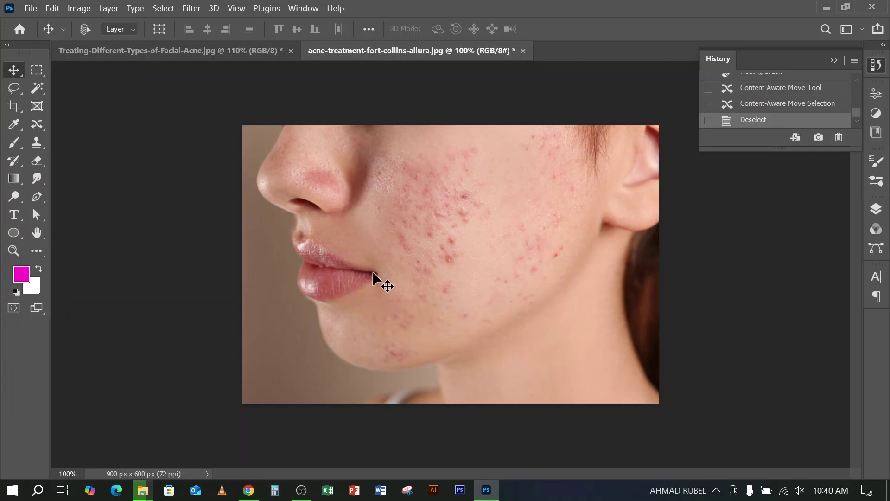
scroll(382, 260, up, 5)
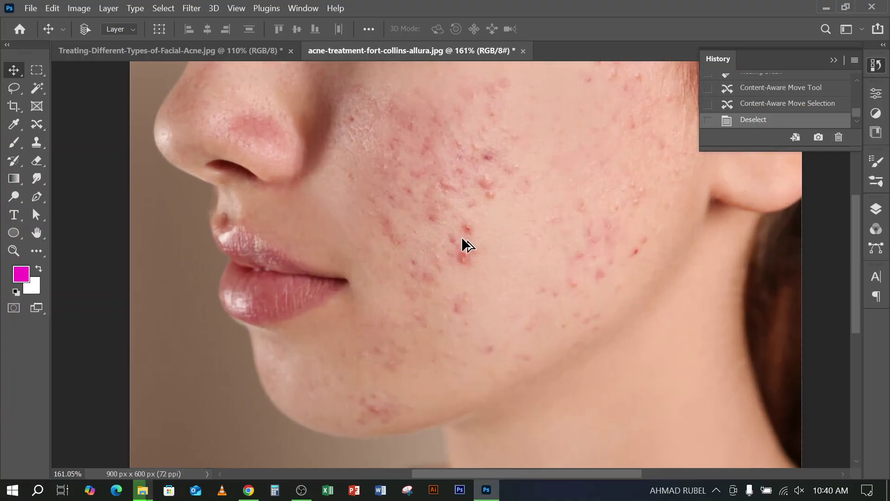
click(184, 50)
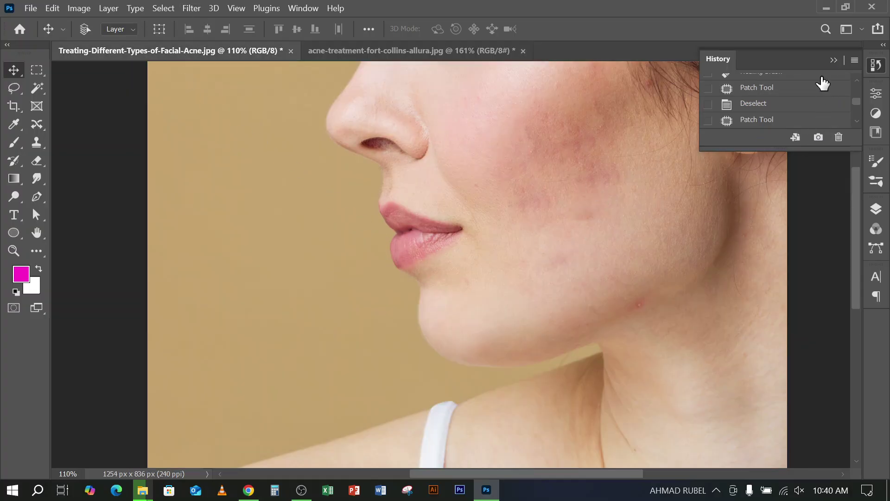
scroll(779, 98, up, 5)
click(766, 83)
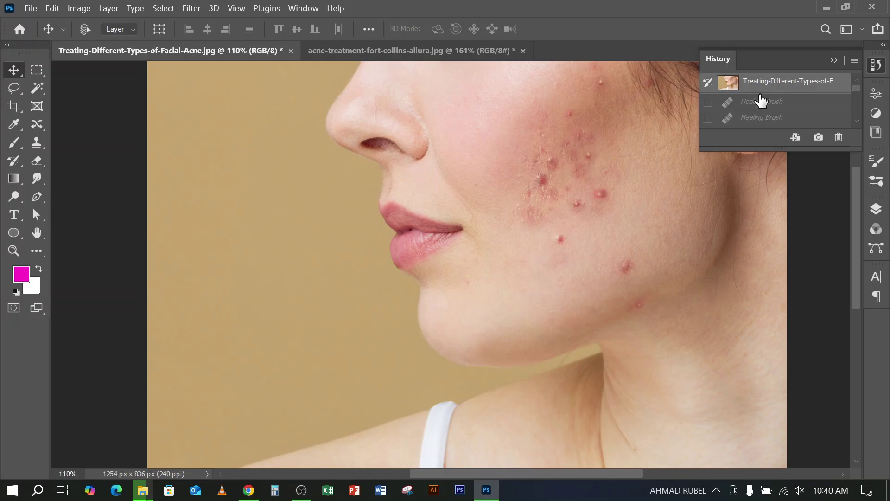
Remove the small isolated pimple on the lower cheek with the Healing Brush, sampling the clean skin beside it toward the mouth
scroll(598, 248, up, 3)
scroll(602, 249, up, 1)
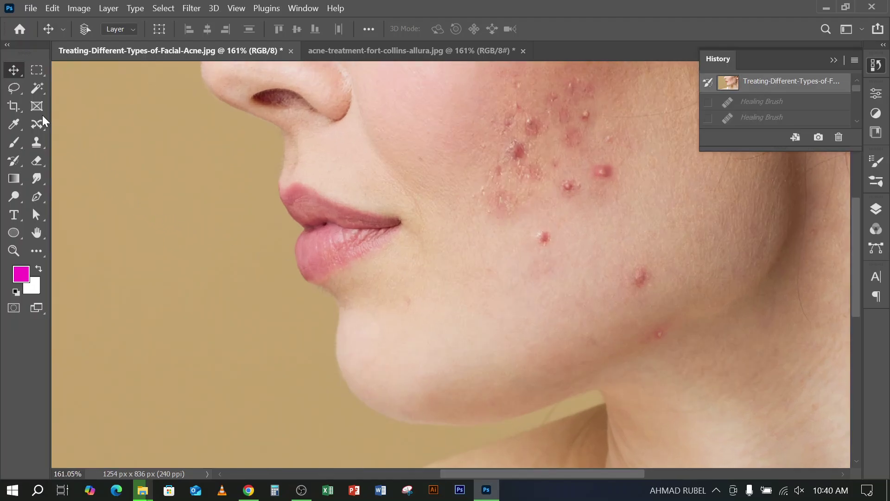
click(36, 88)
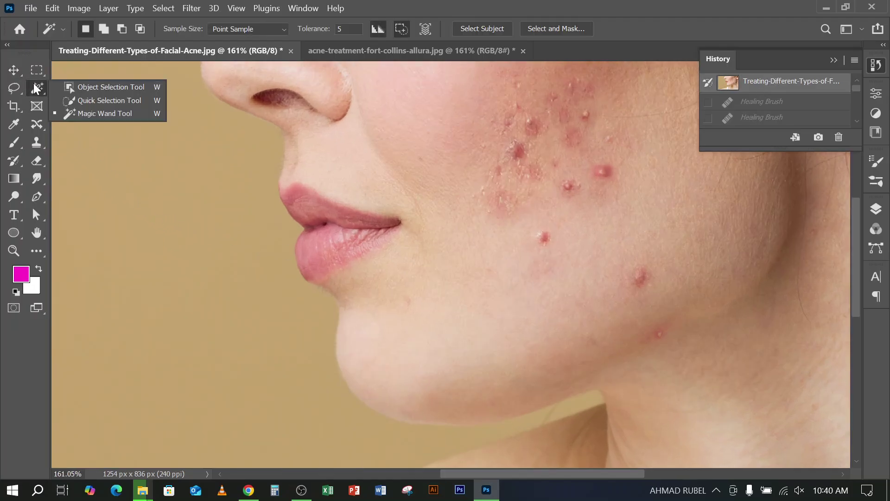
click(37, 124)
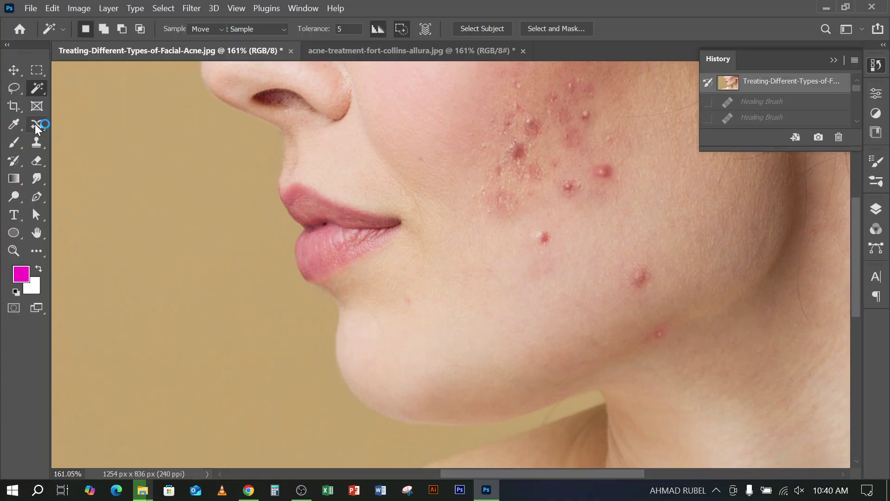
click(103, 137)
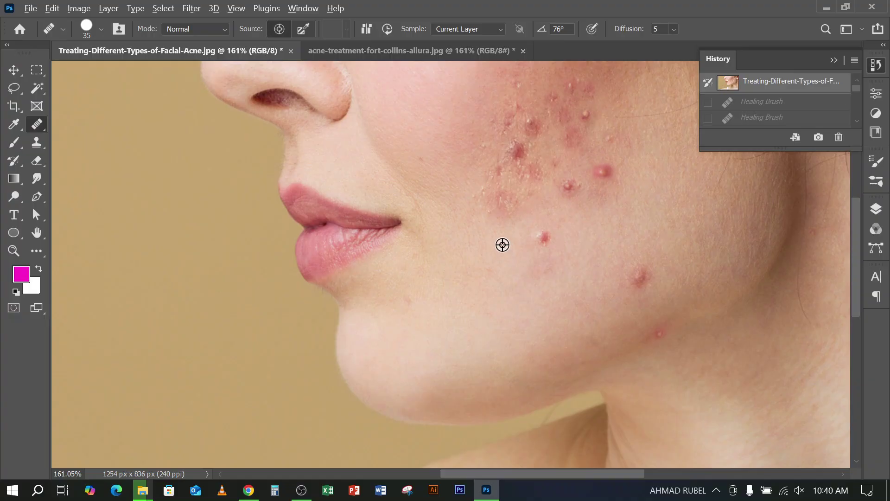
alt+click(502, 245)
alt+click(513, 247)
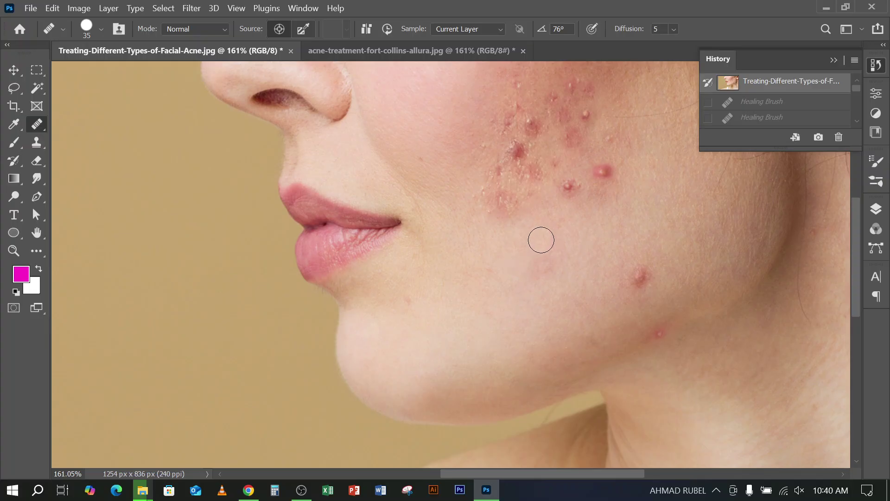
click(542, 238)
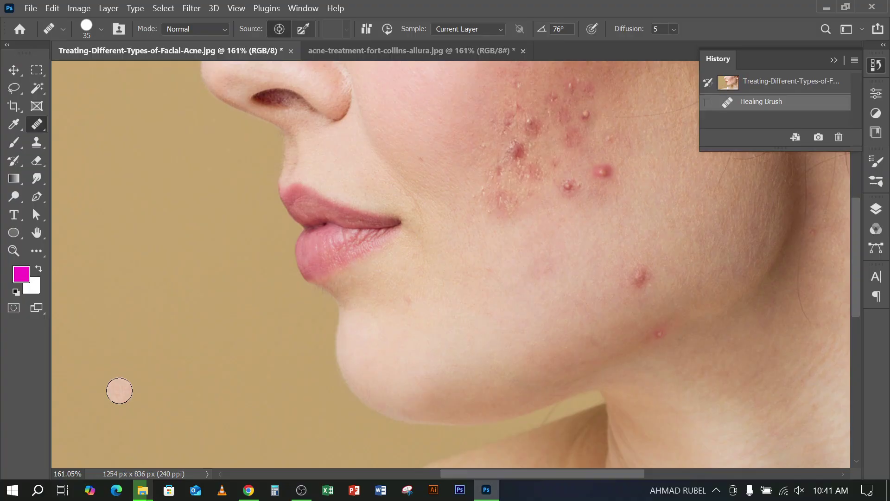
scroll(279, 288, down, 4)
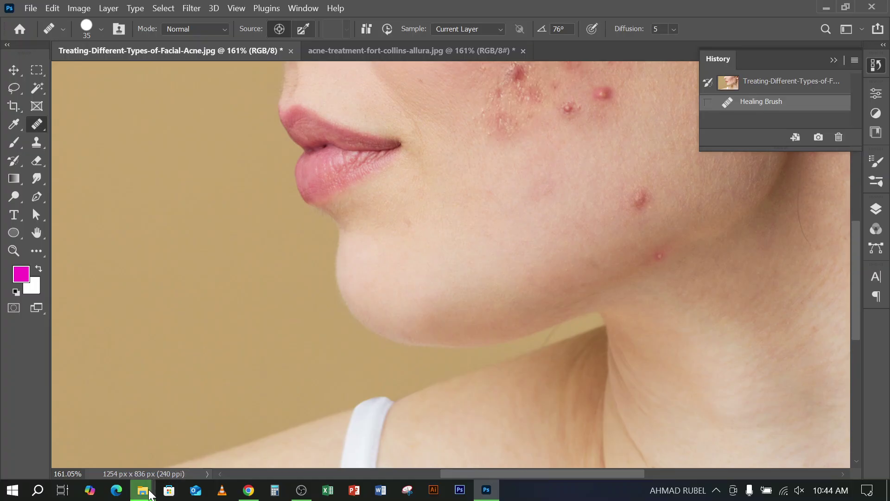
mouse_move(150, 494)
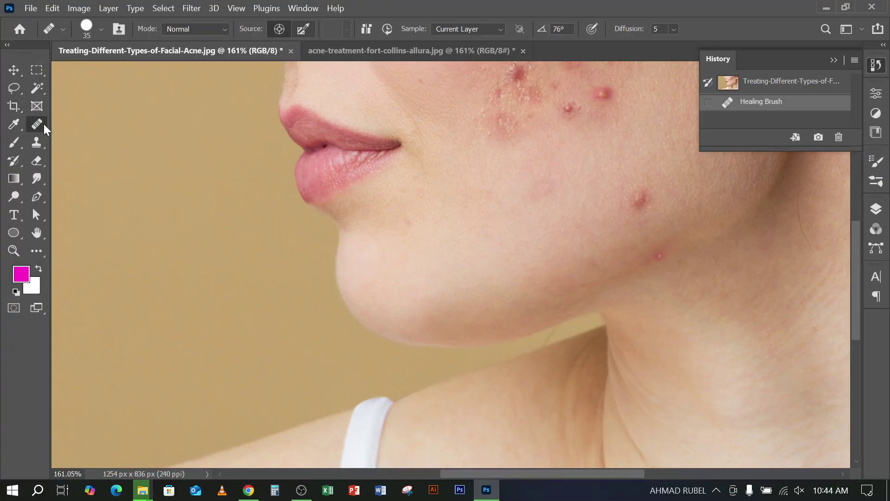
right_click(43, 123)
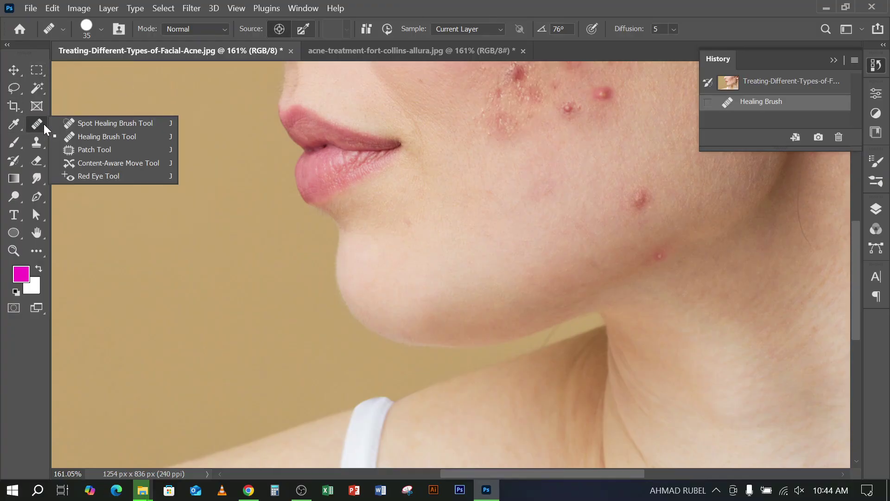
click(98, 160)
scroll(497, 226, up, 3)
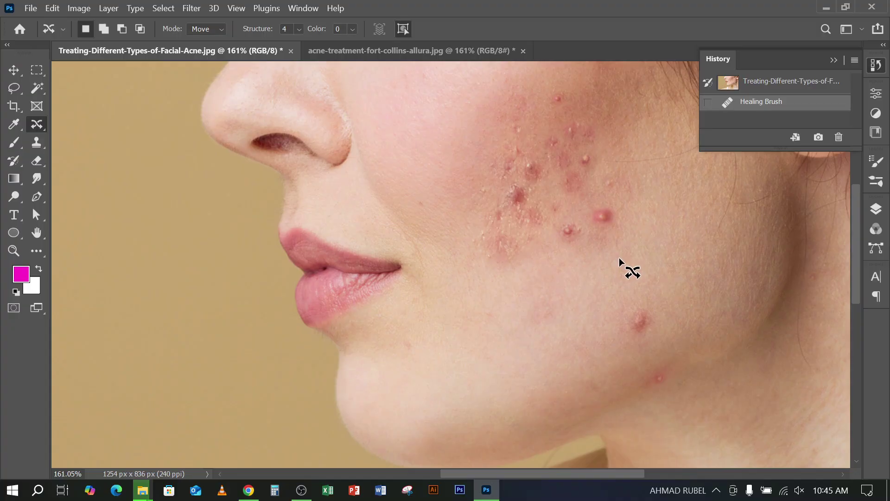
Remove the large red pimple at the ear-side edge of the acne cluster with the Patch tool, sourcing clean skin below it
right_click(43, 120)
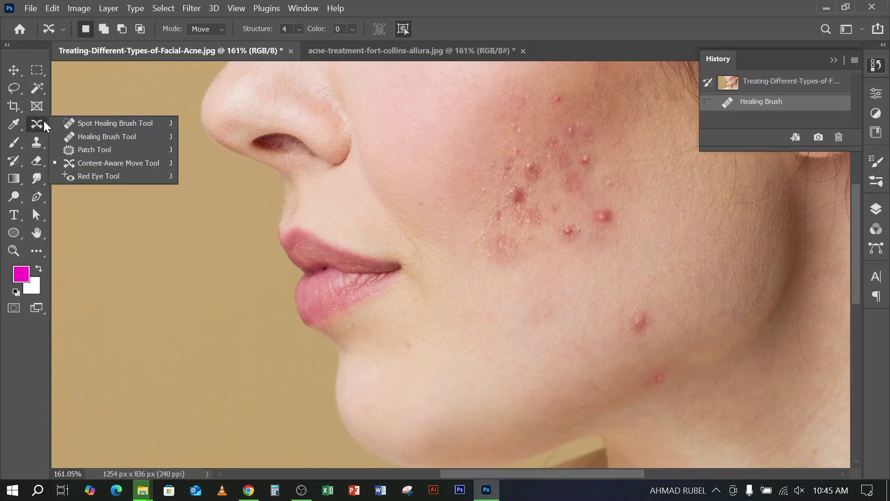
click(88, 150)
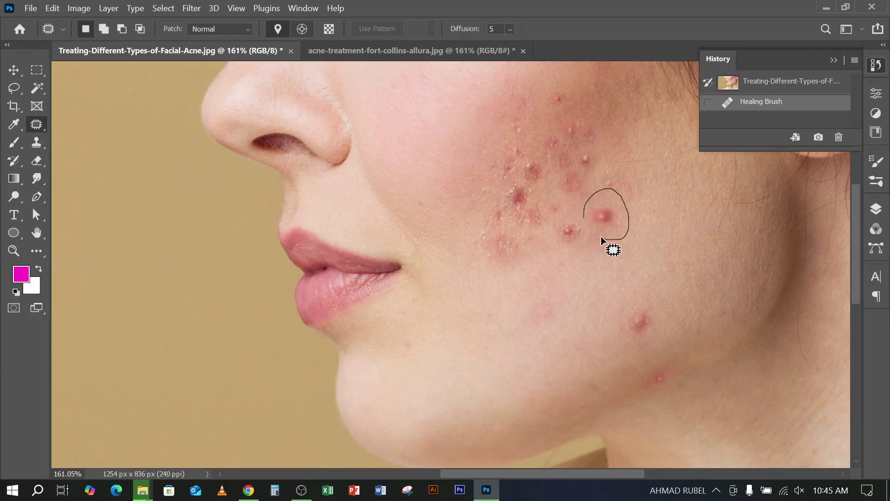
mouse_move(583, 208)
mouse_down()
mouse_move(660, 233)
mouse_move(643, 285)
mouse_up()
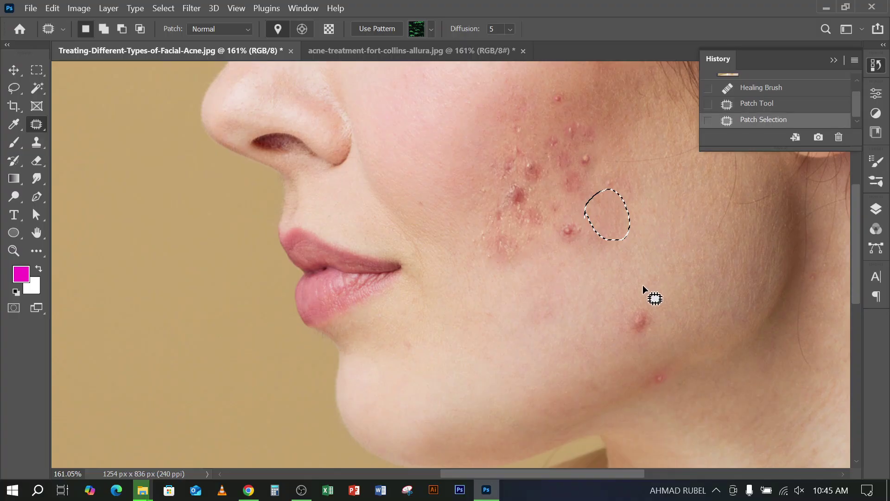
Replace the red pimple at the lower edge of the acne cluster using the Patch tool, sourcing clean skin toward the ear
key(ctrl+d)
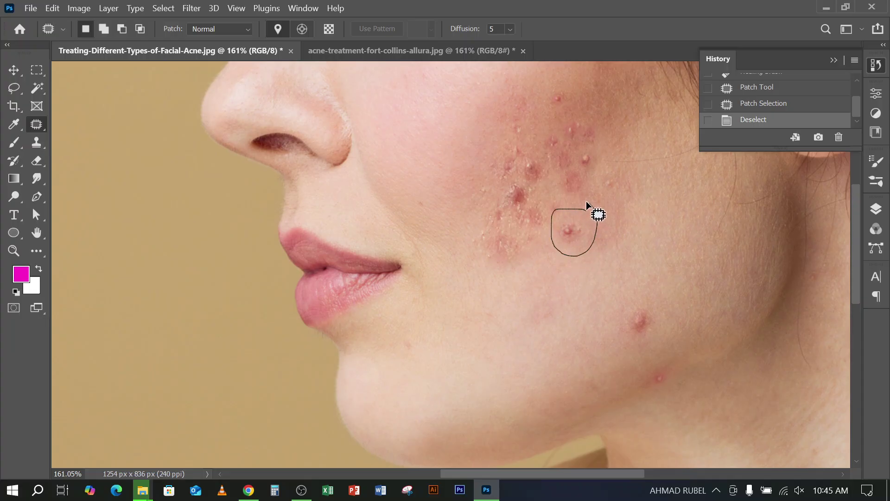
drag(574, 208, 576, 209)
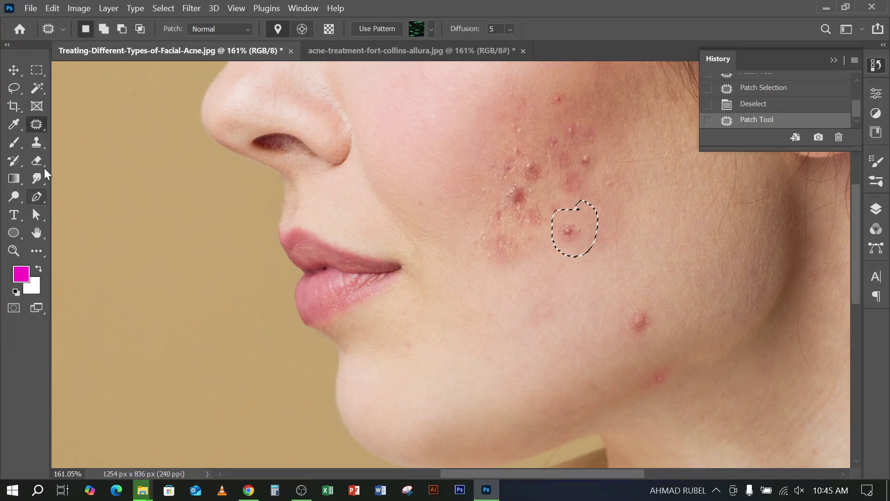
right_click(40, 124)
click(583, 12)
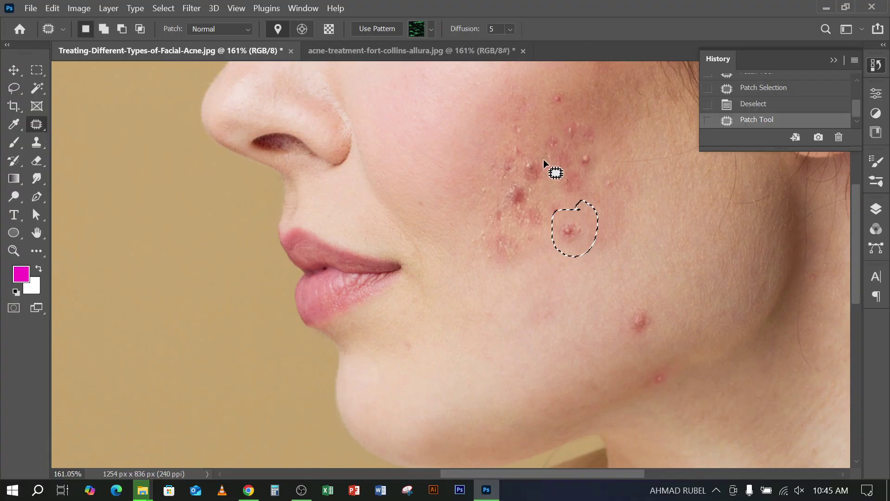
drag(572, 223, 624, 232)
key(ctrl+d)
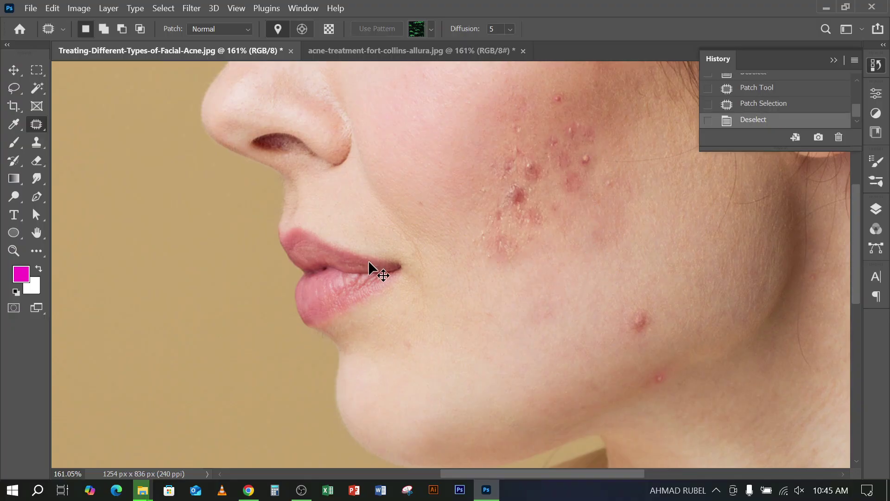
Cover the large isolated pimple on the lower cheek by moving a patch of clean skin onto it with Content-Aware Move
click(34, 125)
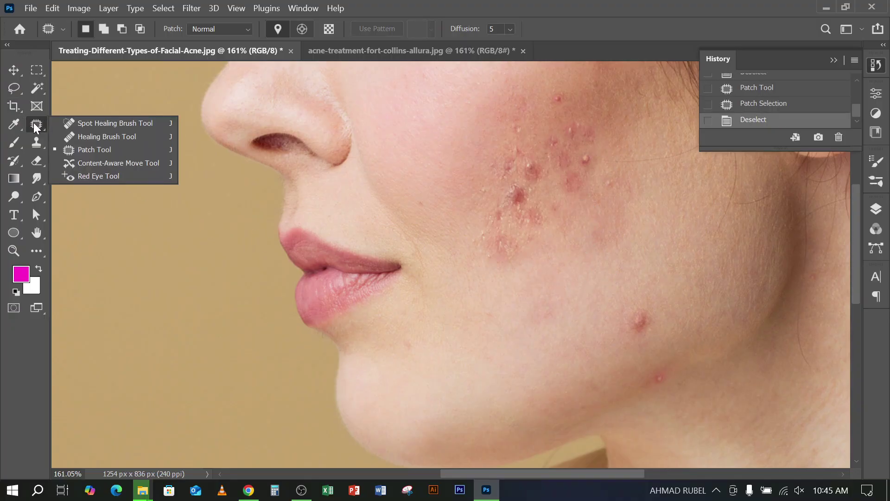
click(87, 165)
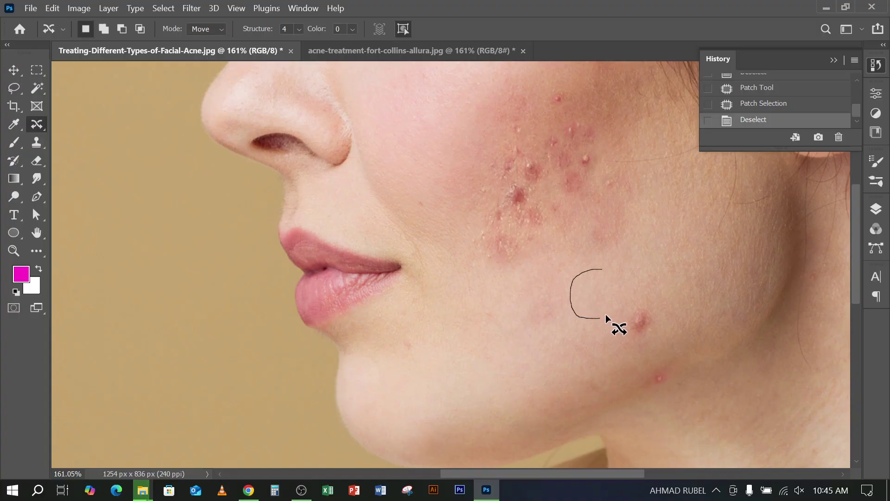
drag(606, 263, 641, 321)
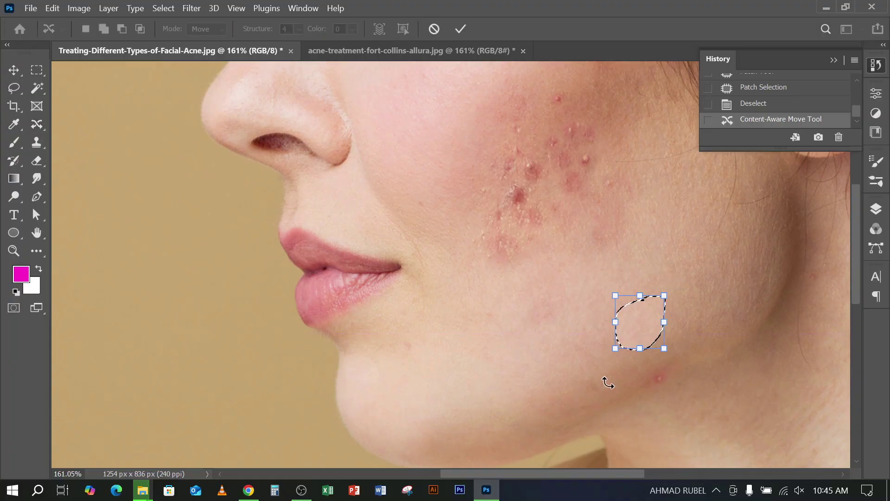
key(Return)
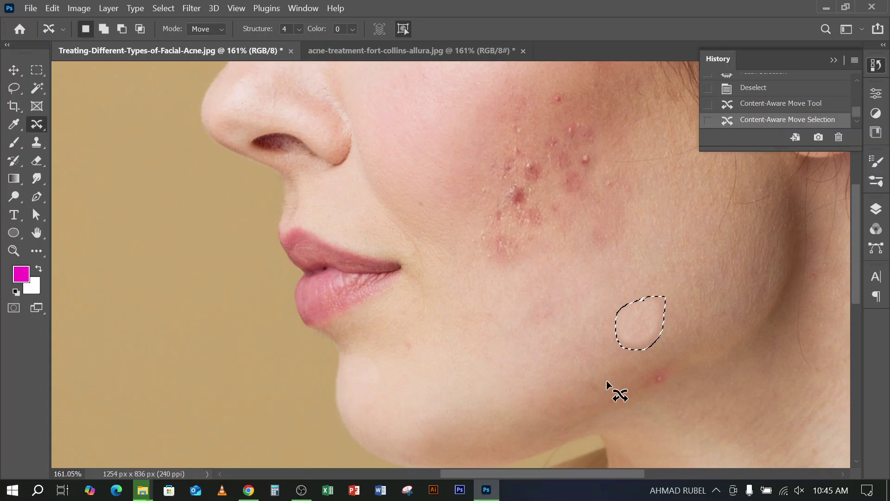
key(ctrl+d)
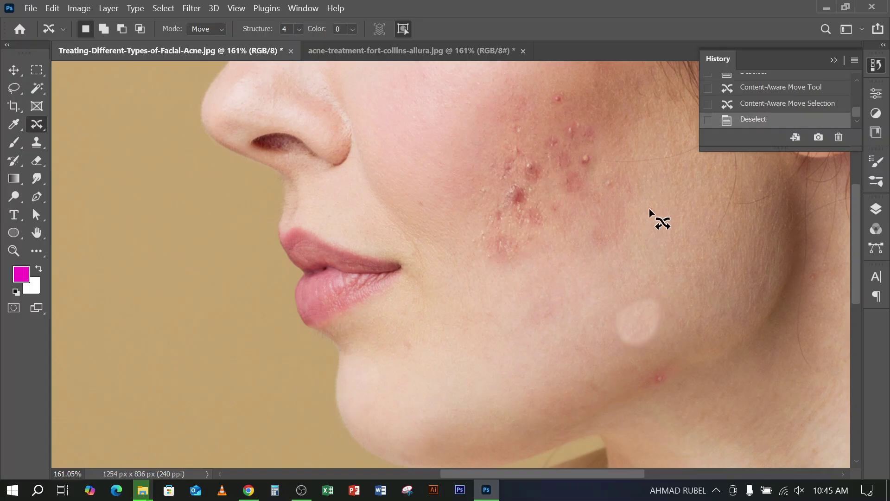
right_click(34, 123)
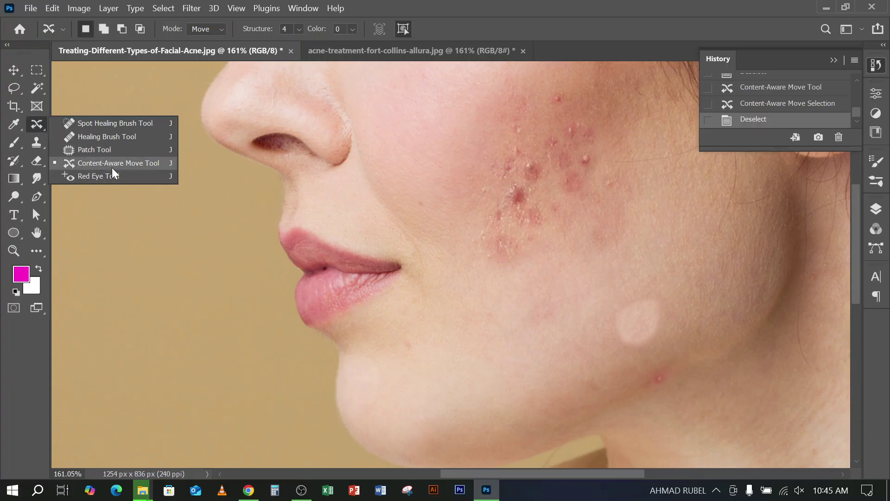
click(586, 2)
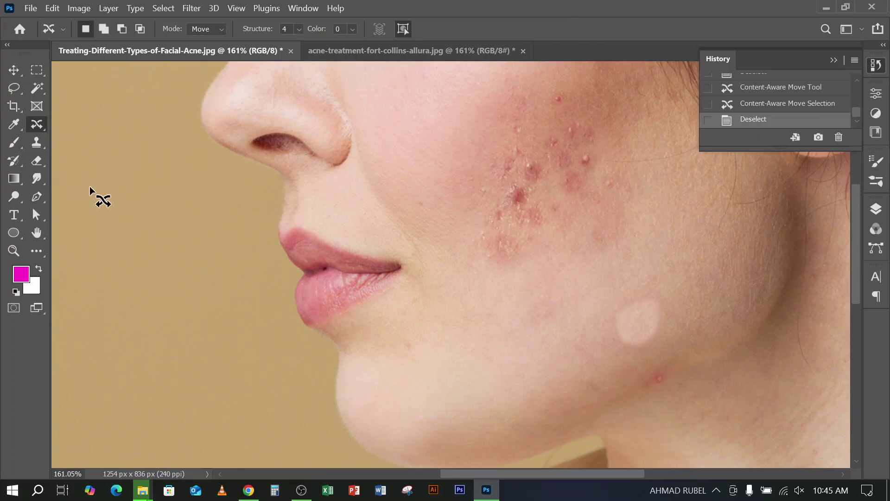
right_click(33, 125)
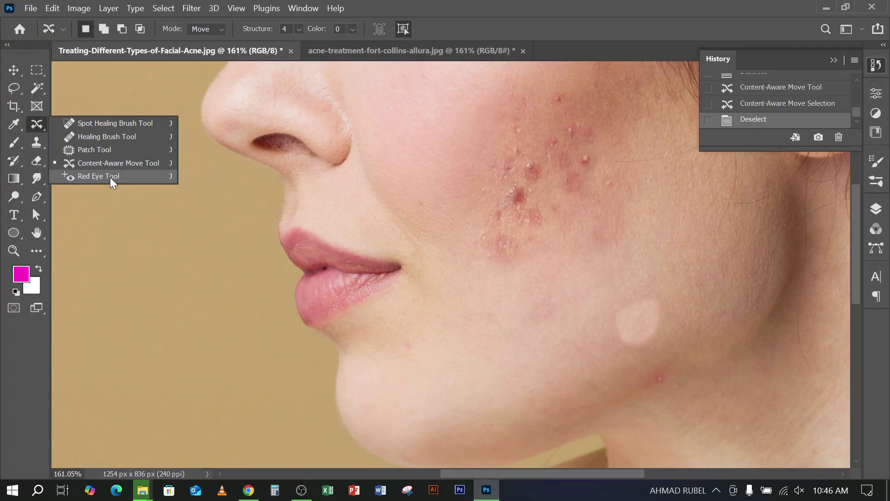
click(531, 20)
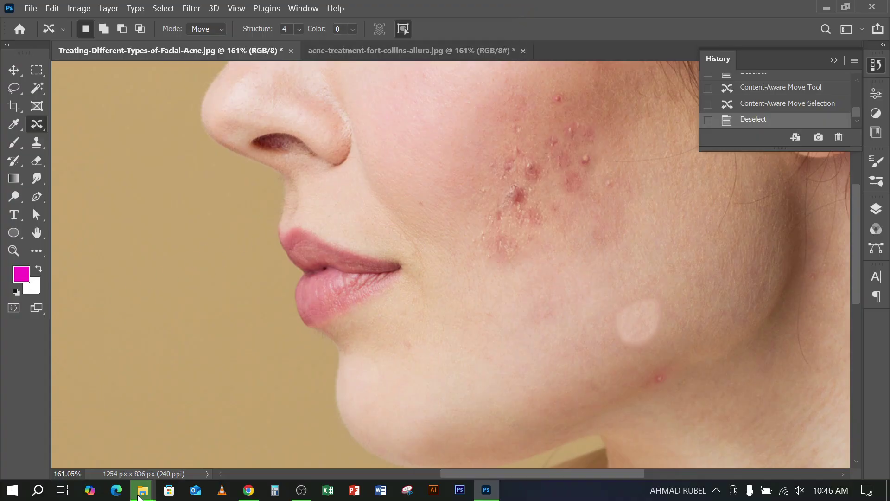
Open the BoldRedEye-corrected image from the Downloads folder as a new document in Photoshop
mouse_move(141, 490)
click(87, 440)
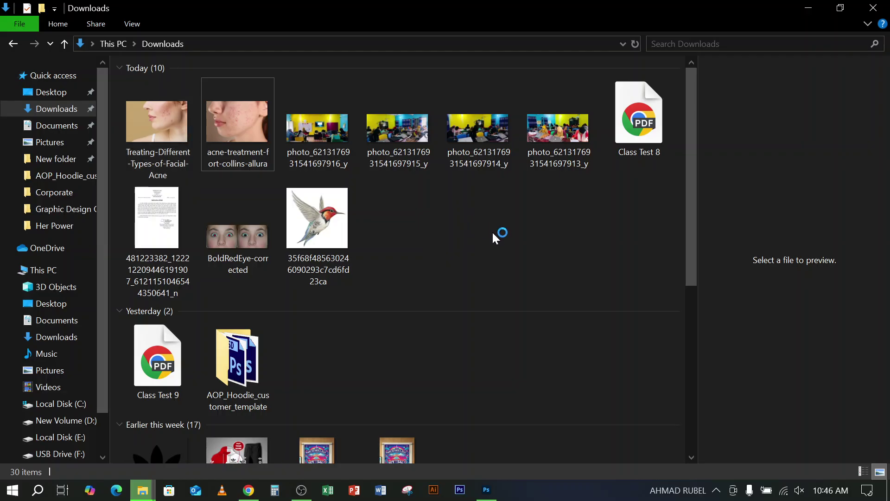
right_click(441, 211)
click(237, 243)
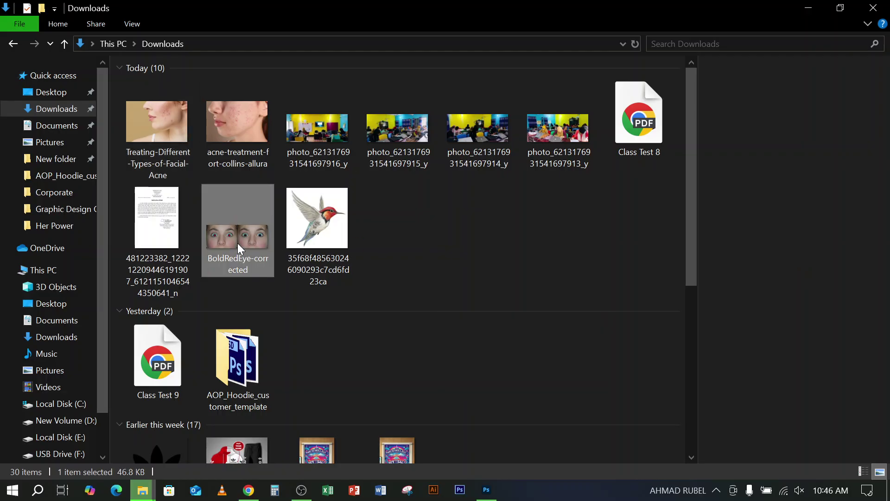
drag(237, 243, 599, 13)
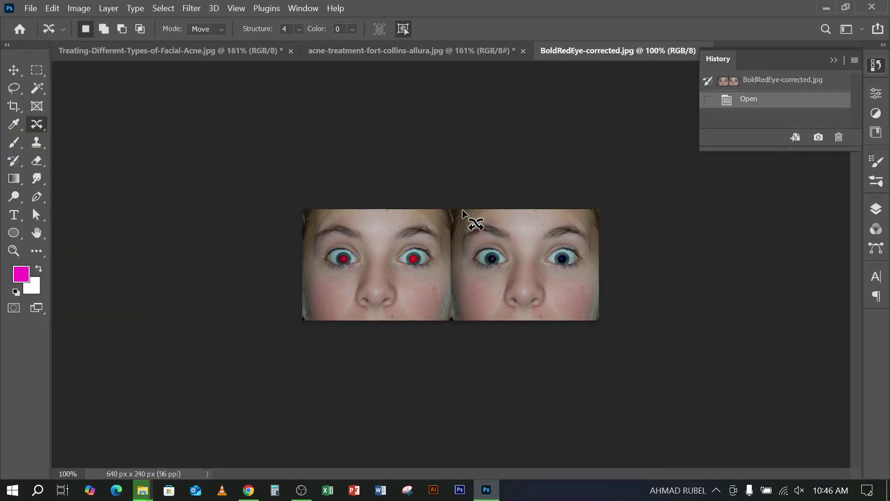
Correct both red pupils of the uncorrected face with the Red Eye tool at 50% pupil size and 50% darken amount
scroll(414, 241, up, 10)
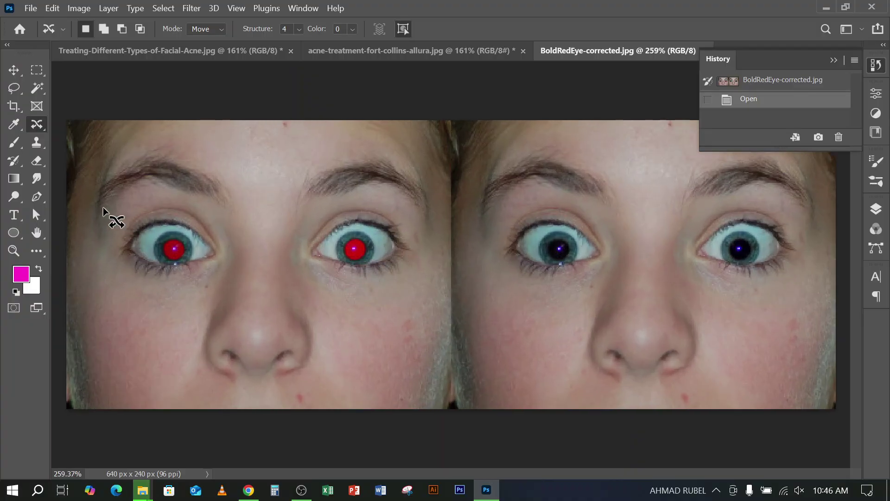
right_click(34, 123)
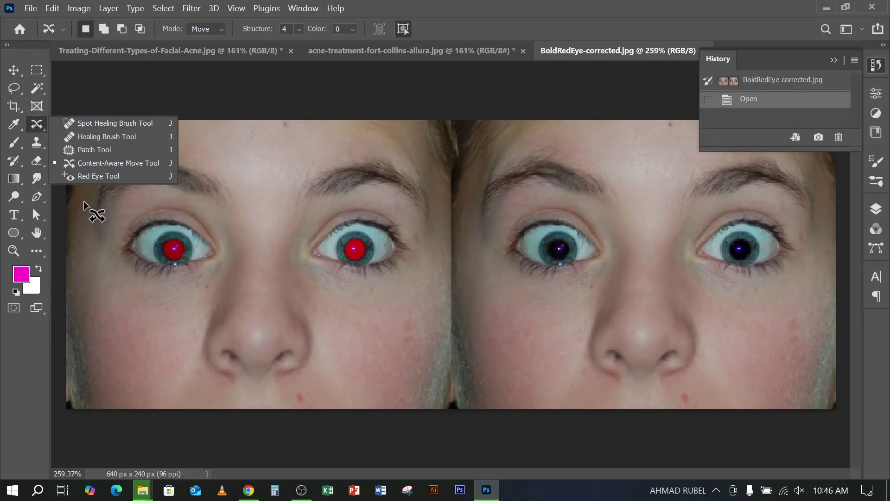
click(99, 177)
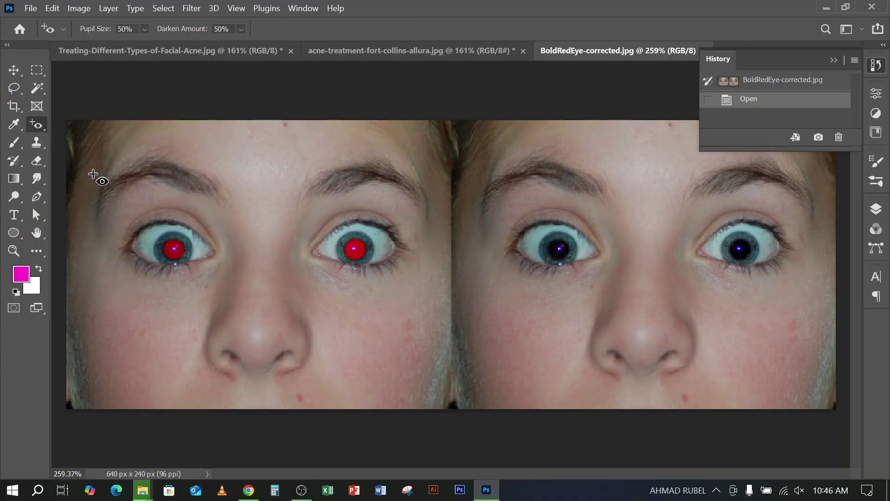
click(168, 249)
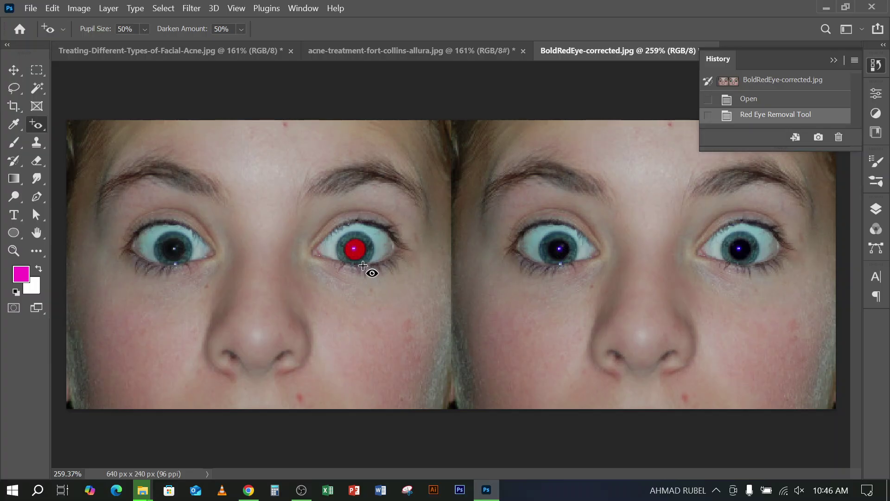
click(355, 249)
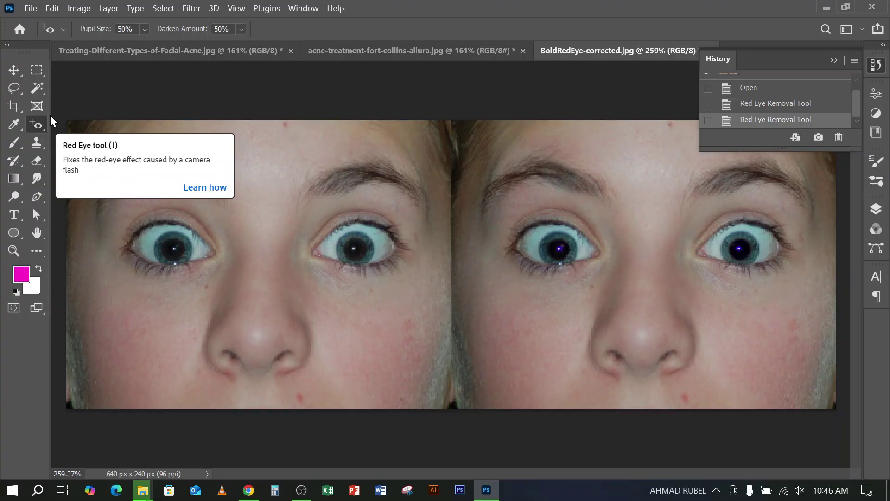
Undo both red-eye corrections and apply the Red Eye tool again to the same two pupils
key(ctrl+z)
key(ctrl+z)
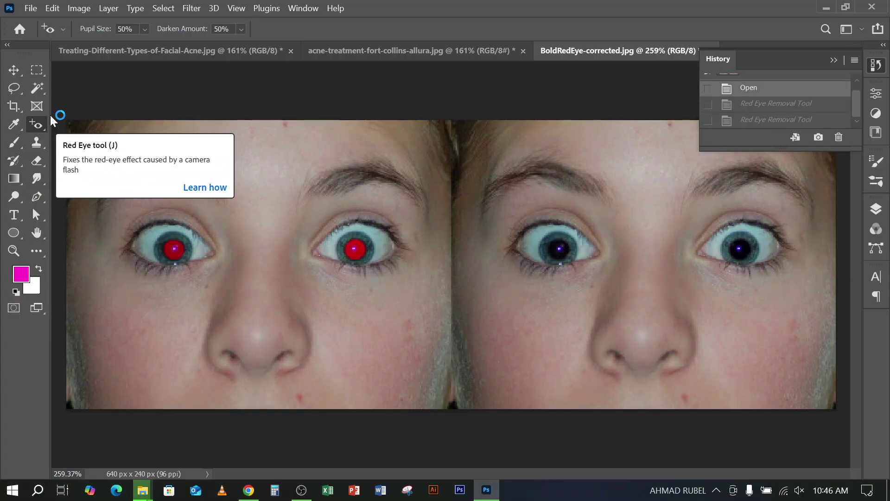
click(170, 251)
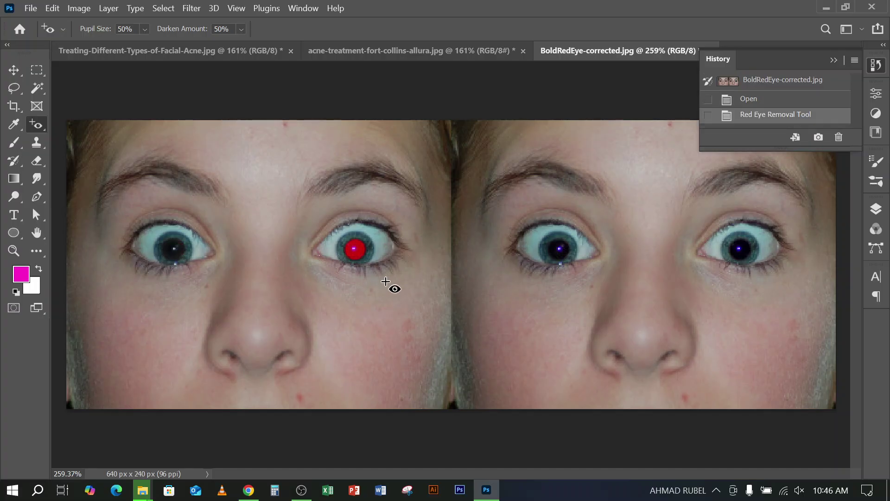
click(356, 246)
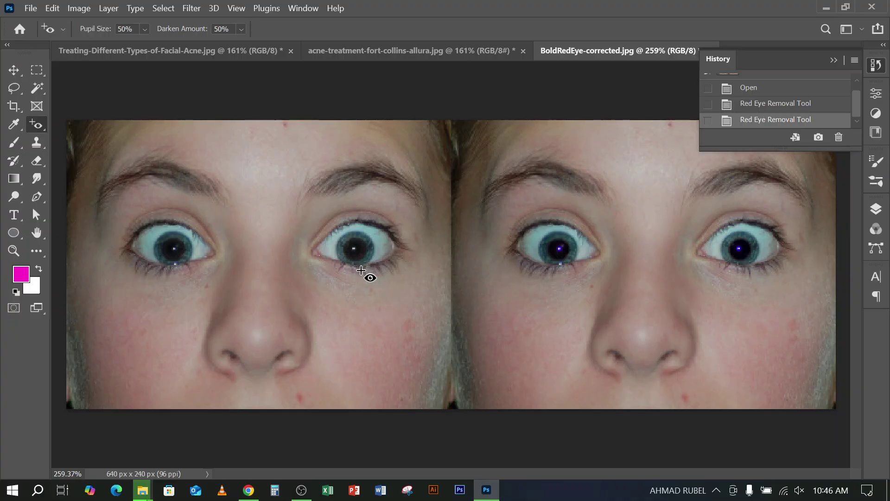
In the acne-treatment-fort-collins-allura photo, move clean upper-cheek skin over the neighbouring pimples near the hairline with Content-Aware Move
click(415, 51)
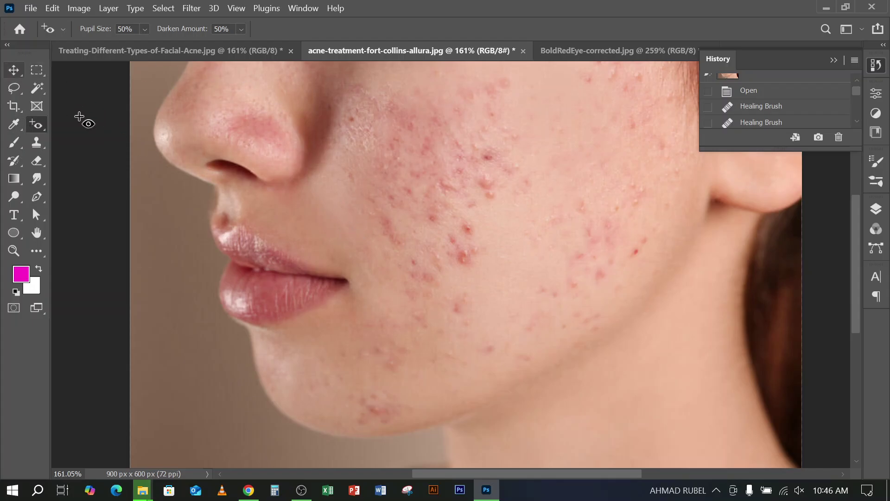
scroll(79, 119, up, 2)
right_click(37, 123)
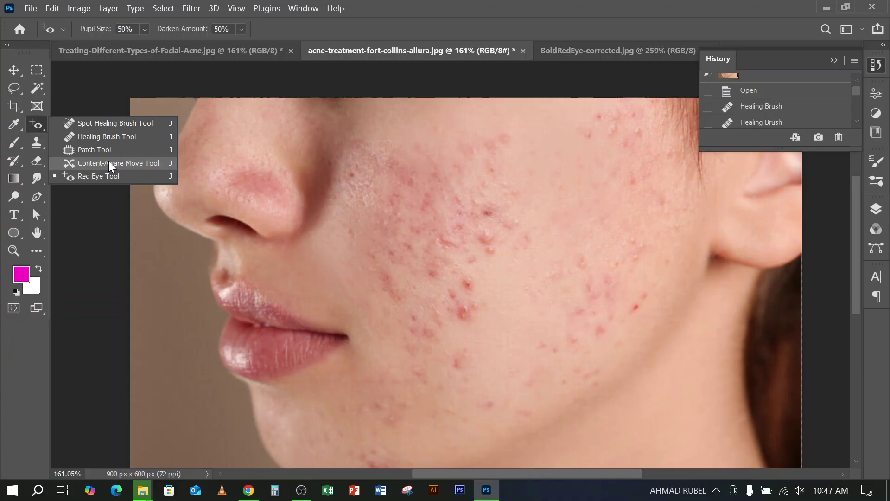
click(424, 26)
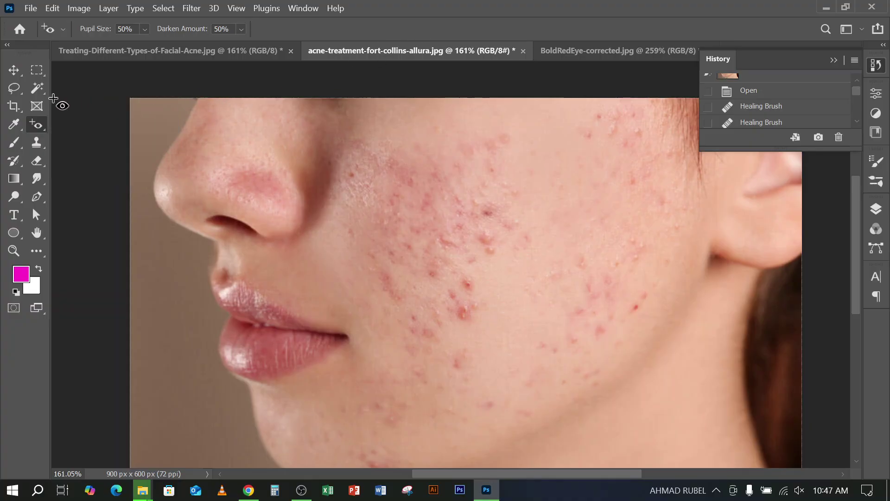
right_click(41, 126)
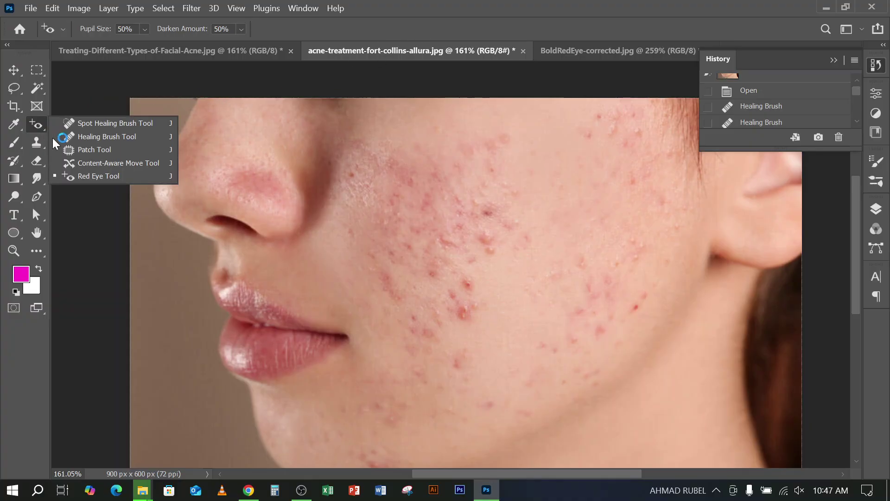
click(87, 166)
scroll(532, 191, up, 3)
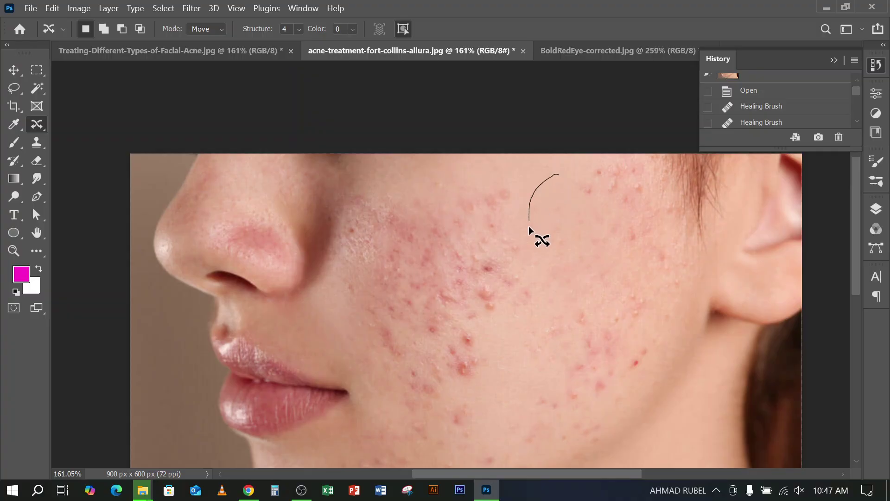
drag(565, 173, 559, 175)
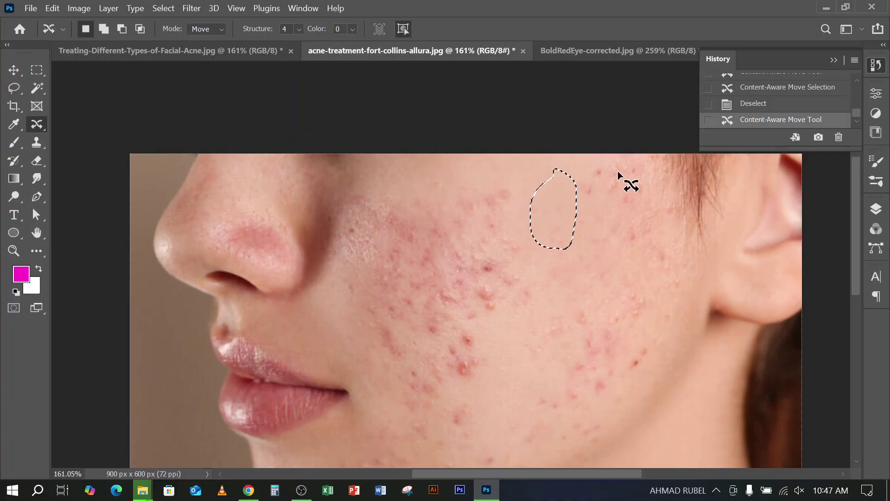
drag(554, 213, 599, 199)
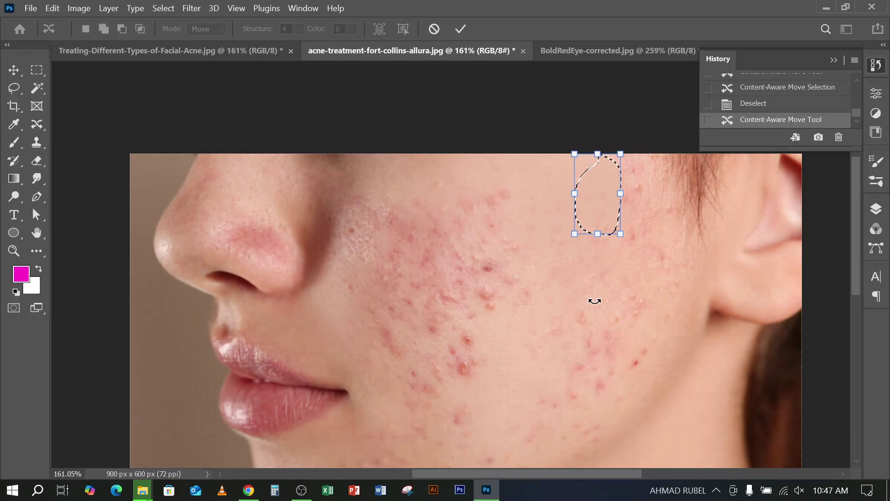
key(Return)
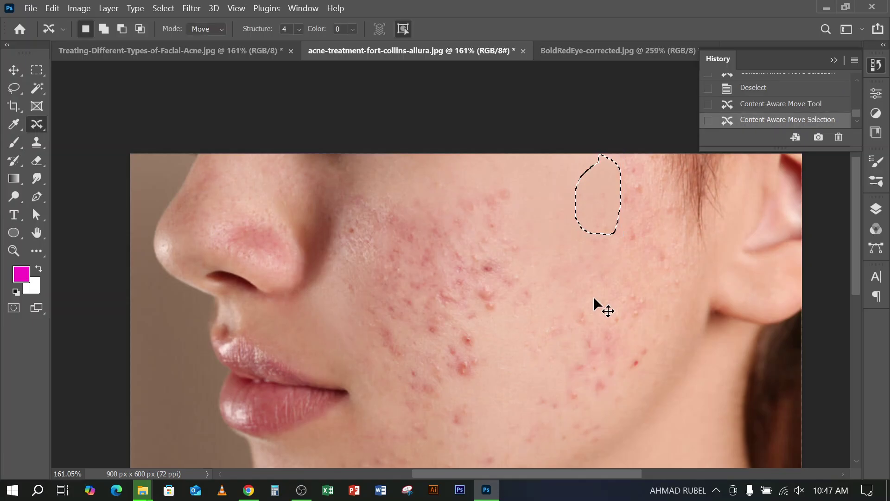
key(ctrl+d)
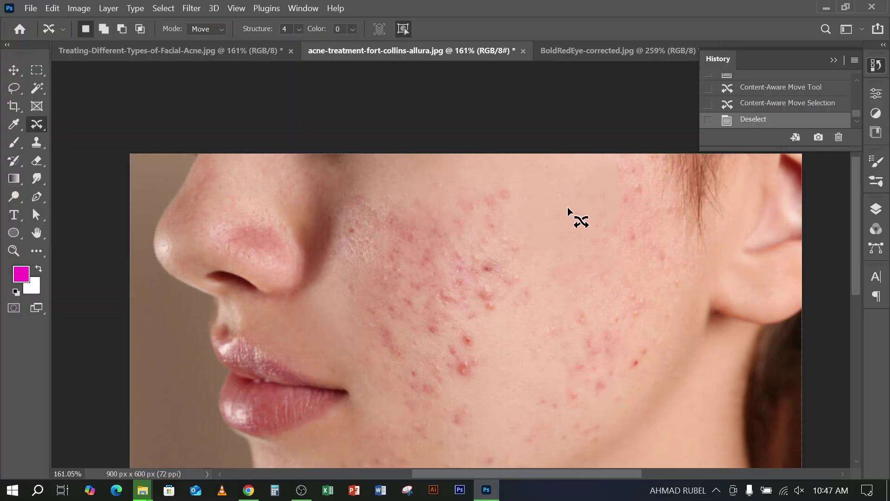
Outline an oval of clean skin in the middle of the cheek with the Content-Aware Move tool
scroll(567, 207, down, 3)
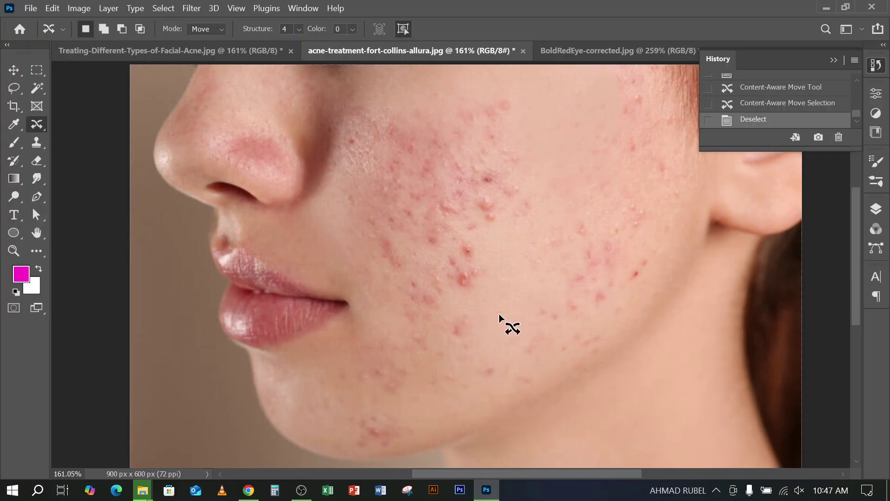
scroll(574, 213, down, 2)
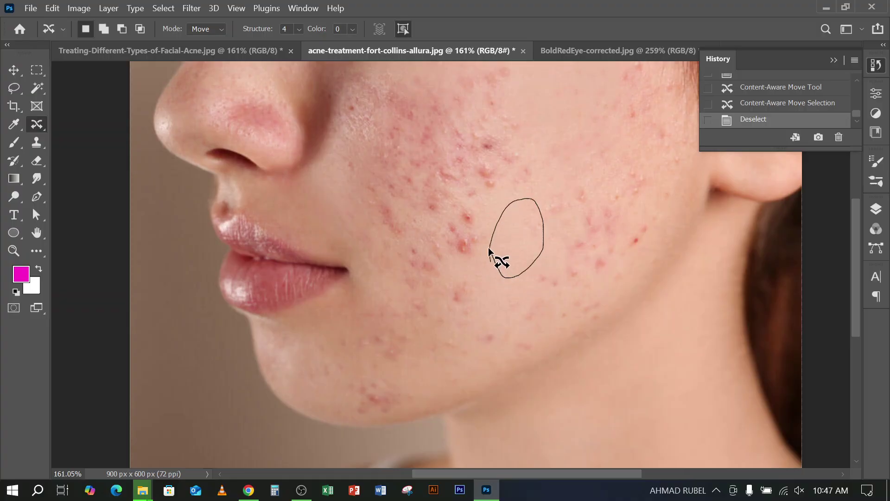
drag(489, 251, 491, 250)
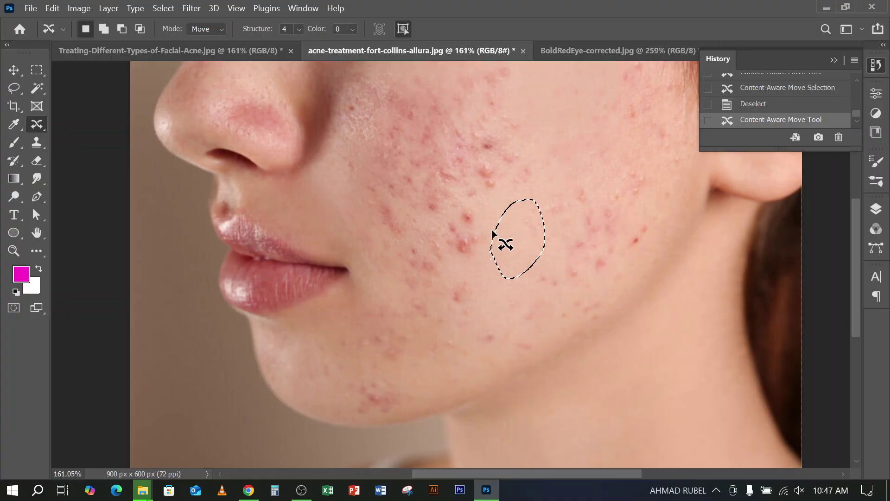
Move the selected patch of clear skin over the neighbouring cheek blemishes with Content-Aware Move, then clear the selection
drag(510, 230, 463, 236)
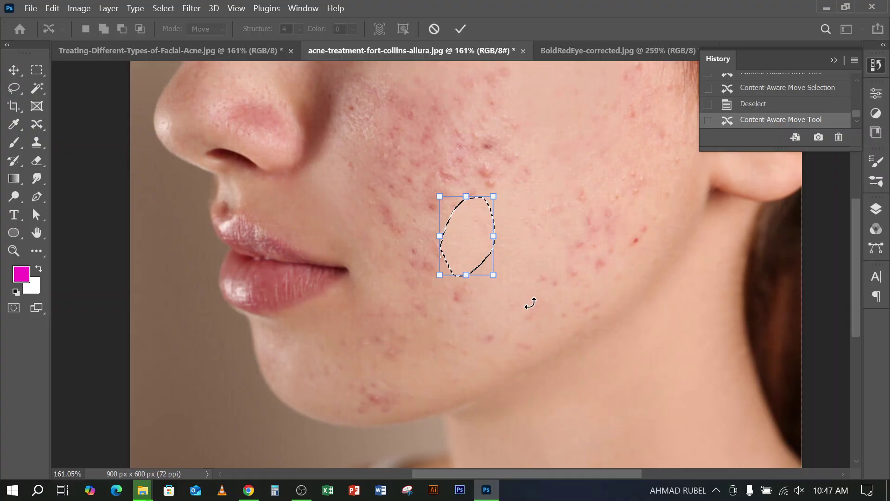
key(Return)
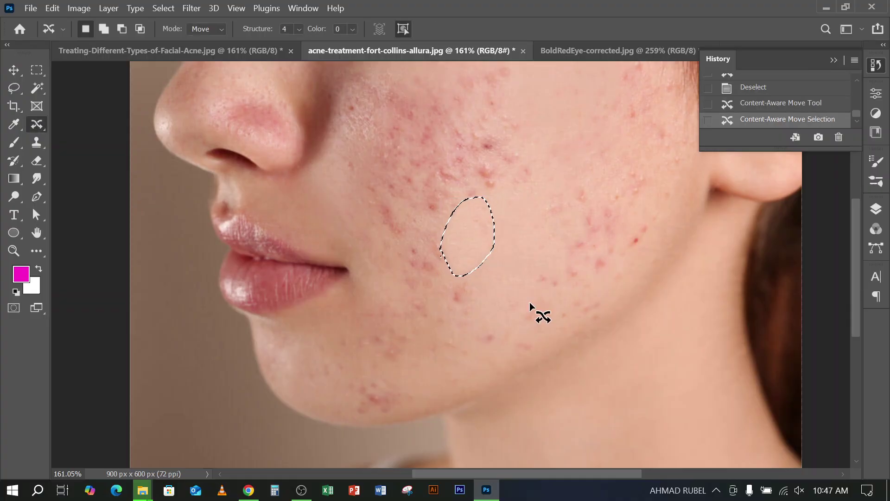
key(ctrl+d)
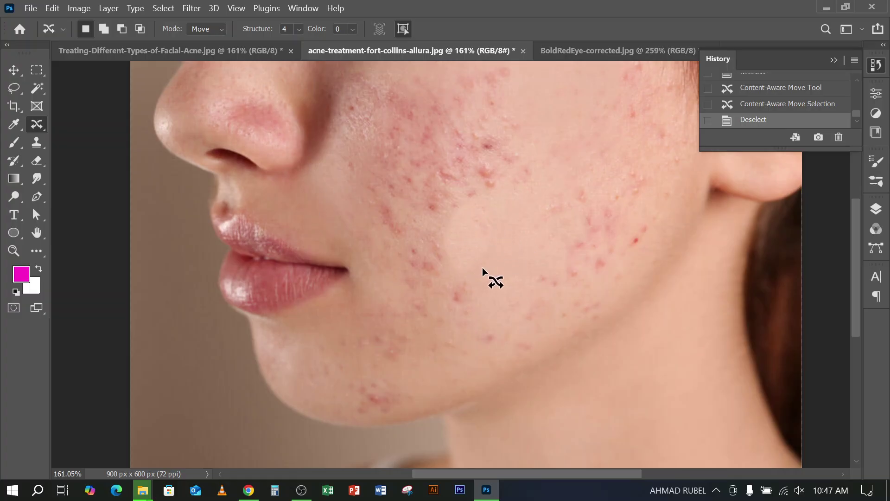
click(14, 70)
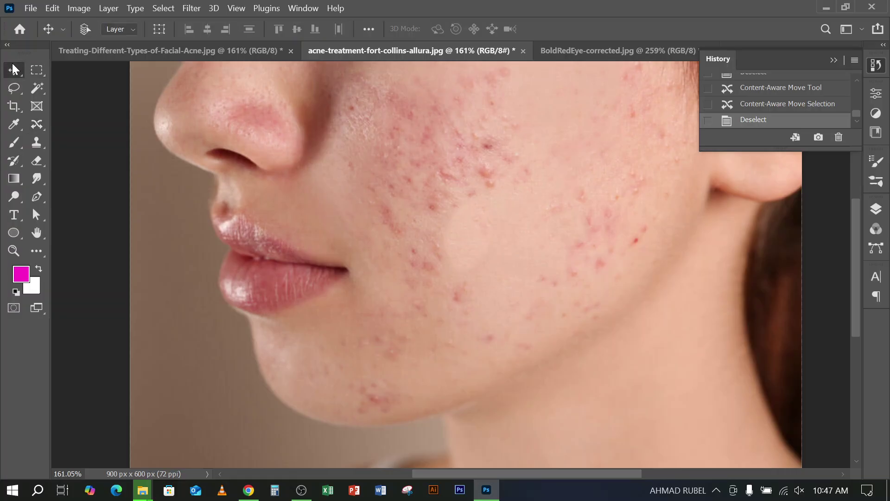
Review the retouching across the two acne photos and the red-eye photo, and put the edit history away
scroll(347, 215, up, 3)
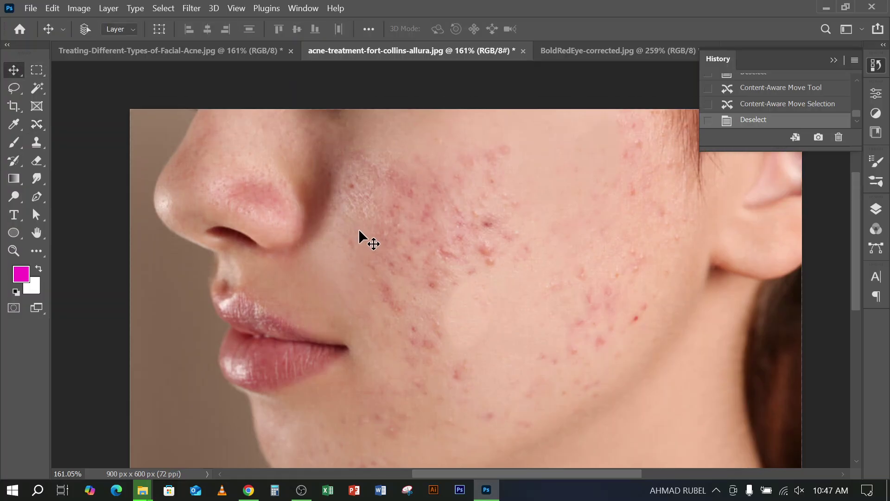
scroll(371, 228, down, 2)
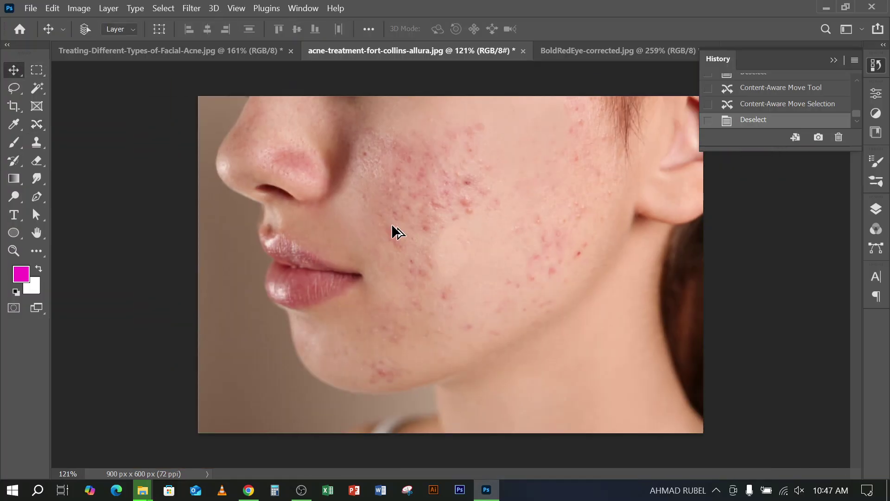
click(224, 50)
scroll(590, 237, up, 1)
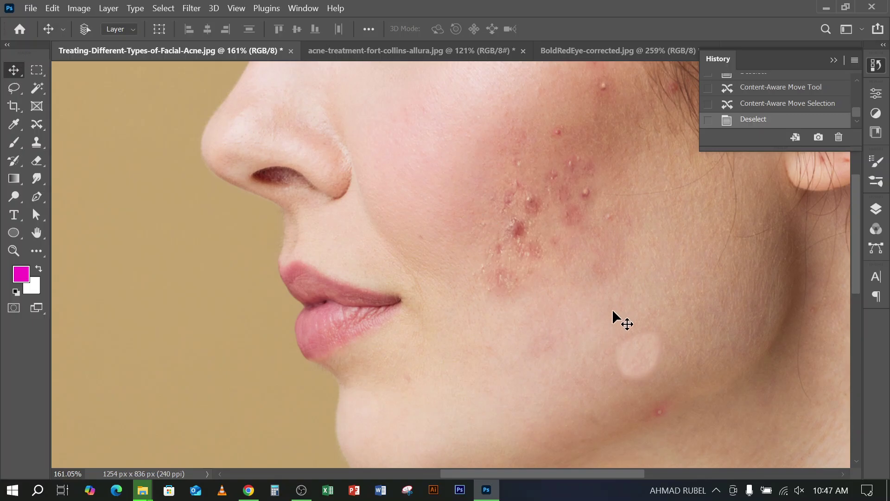
click(594, 54)
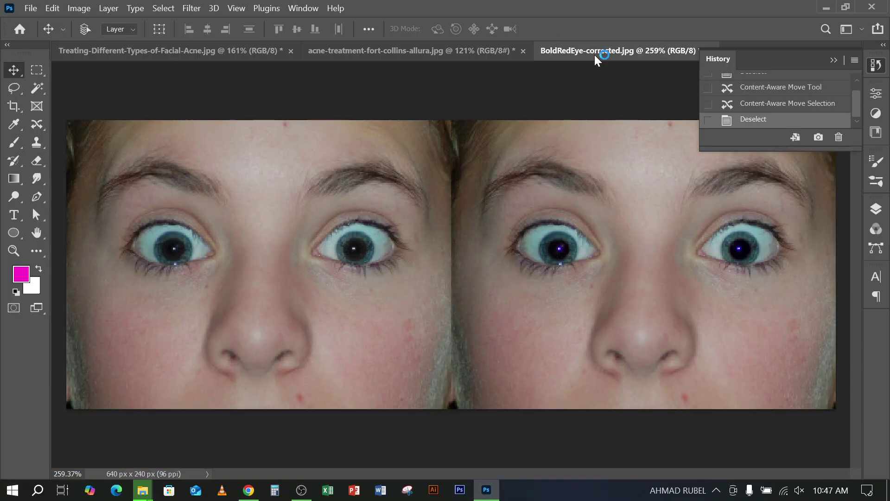
click(365, 50)
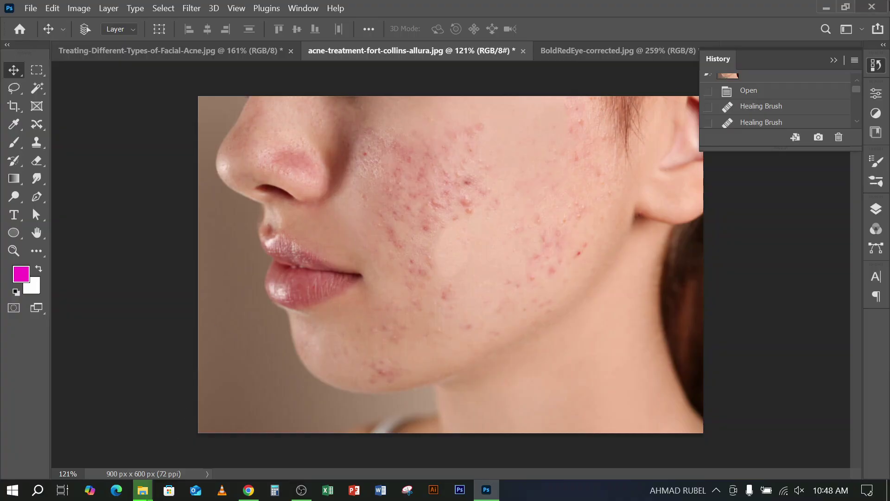
click(835, 63)
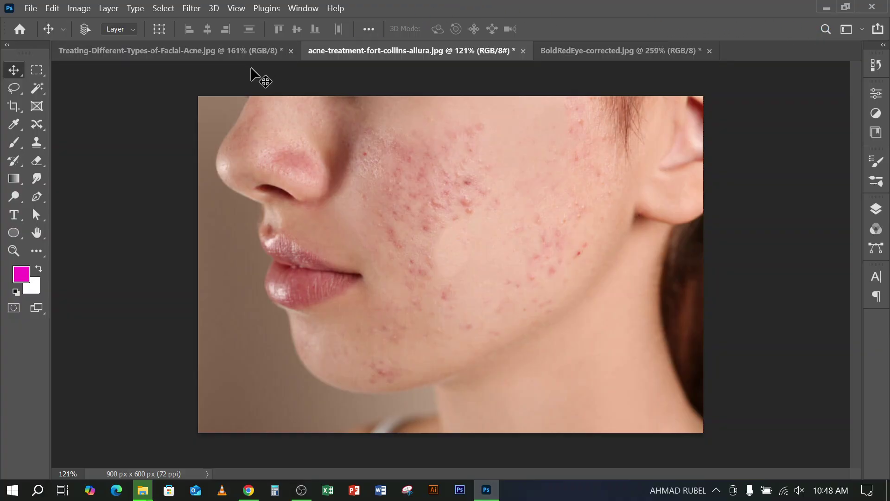
click(240, 50)
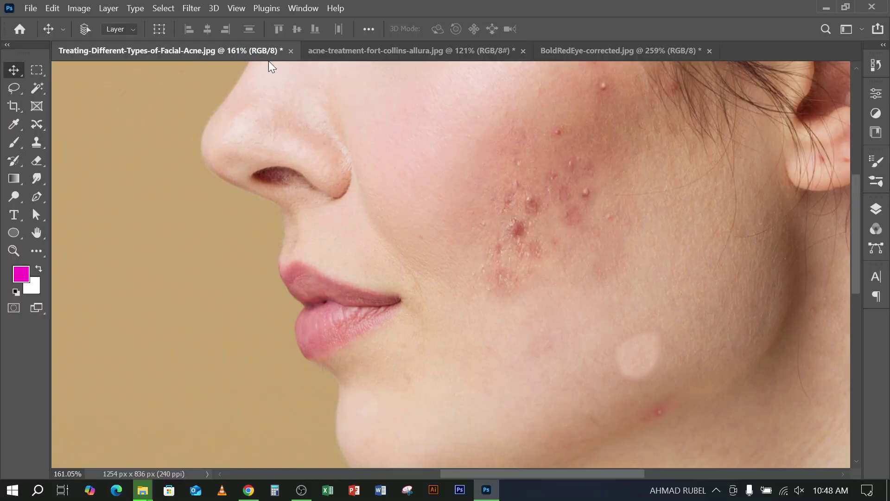
click(353, 50)
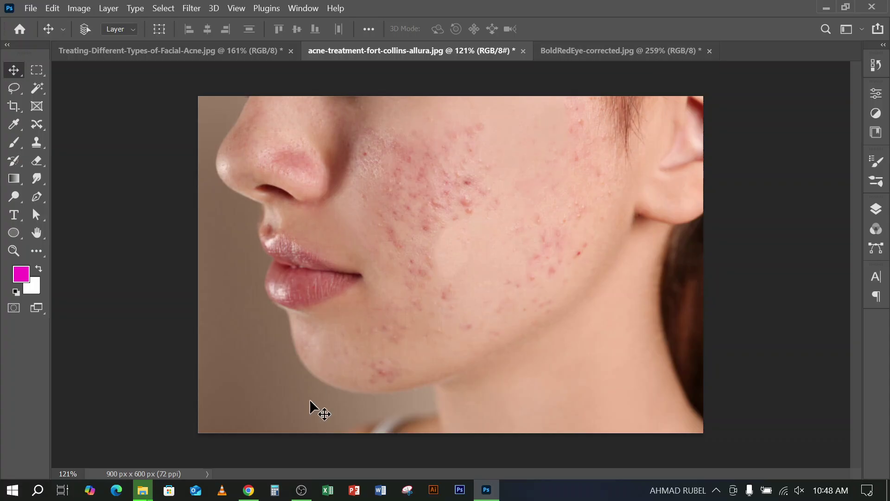
mouse_move(143, 496)
click(116, 448)
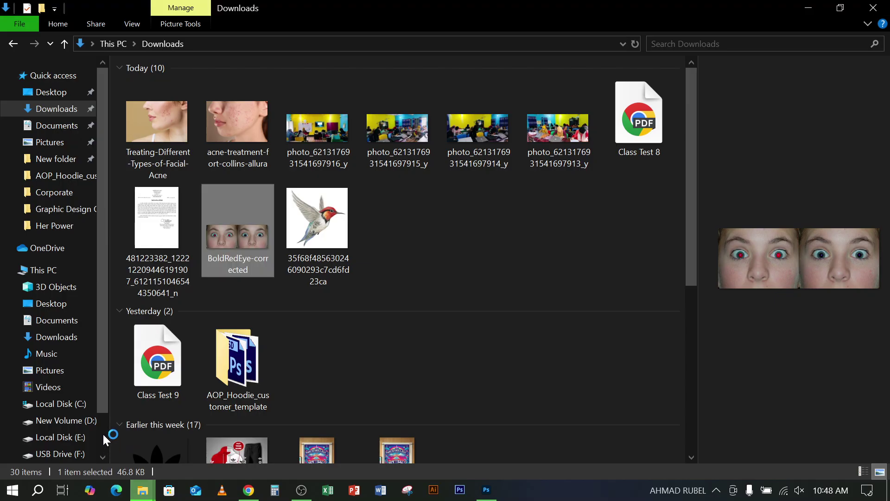
click(328, 218)
drag(319, 219, 680, 8)
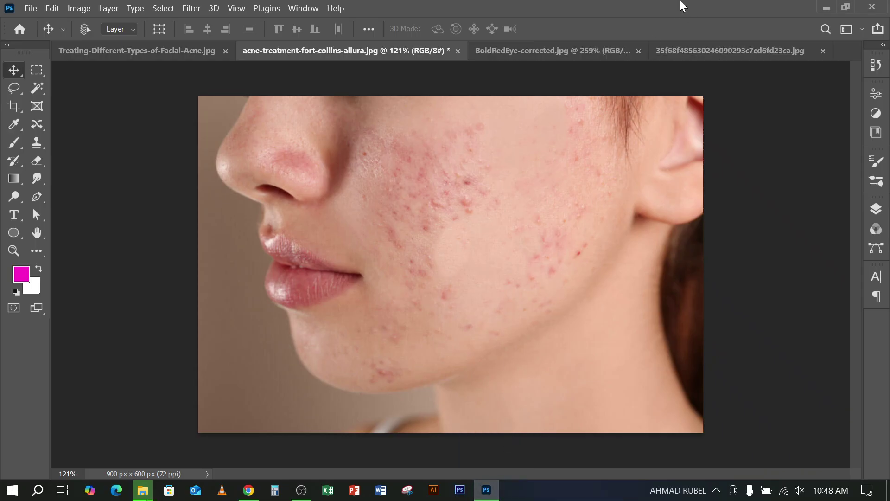
Unlock the hummingbird image's Background layer so it becomes an editable layer
click(876, 210)
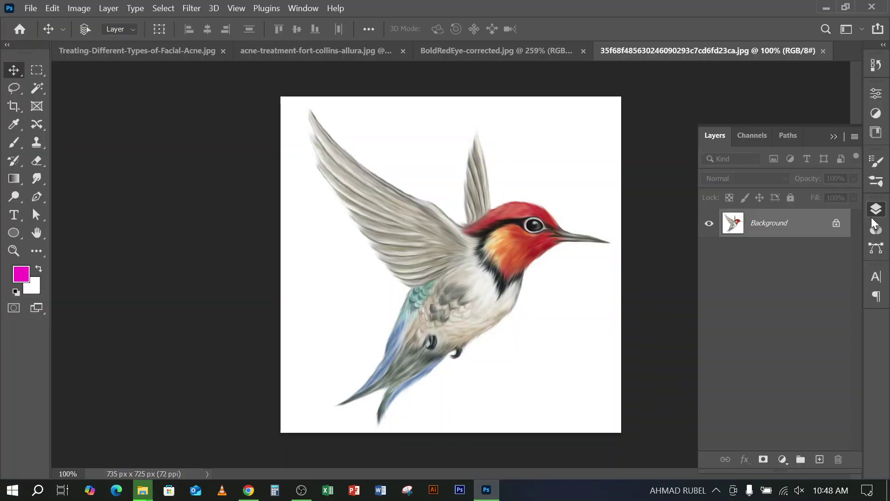
click(841, 224)
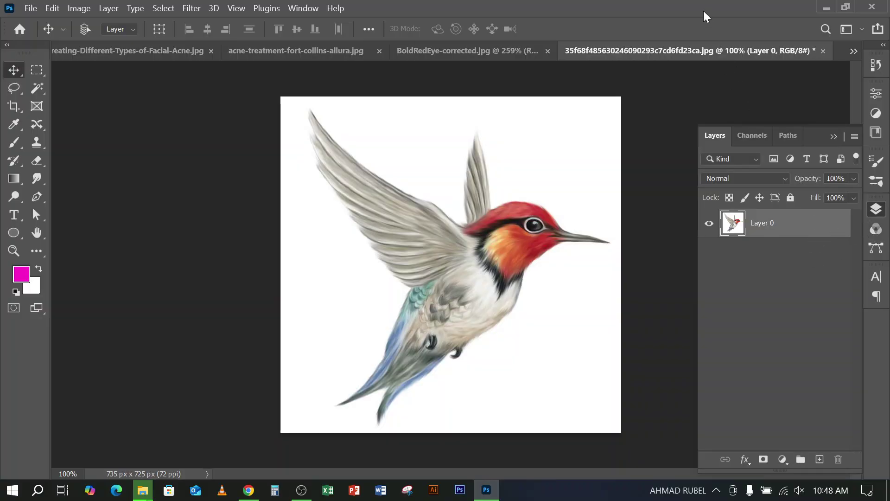
click(833, 137)
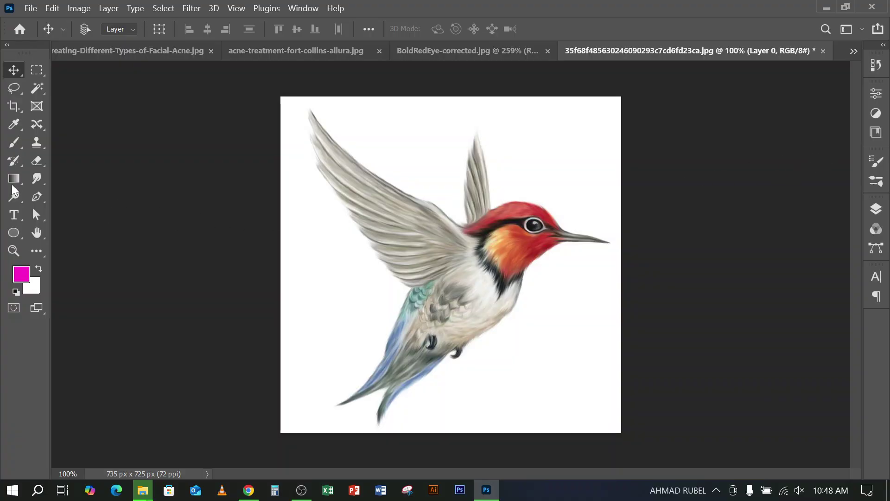
Choose the Clone Stamp tool and set its brush size to 400 px
drag(37, 147, 94, 141)
click(94, 141)
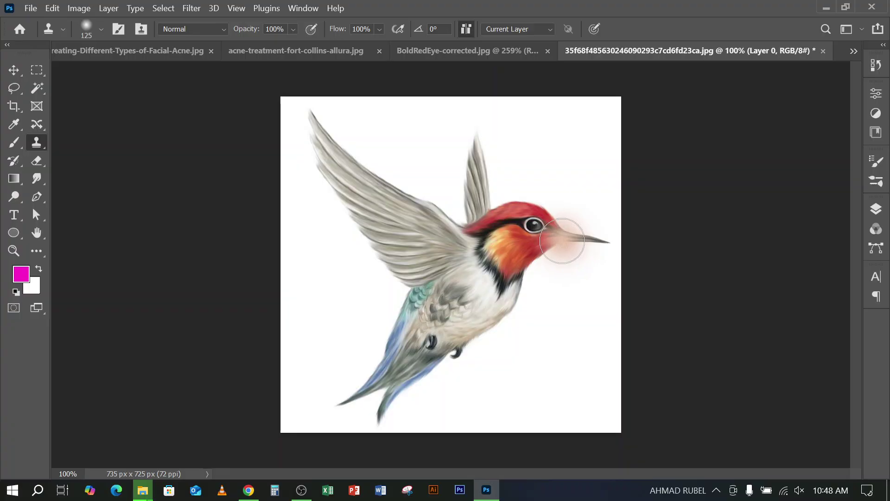
key(bracketright)
key(bracketright)
key(bracketright)
key(bracketright)
key(bracketright)
key(bracketright)
key(bracketright)
key(bracketright)
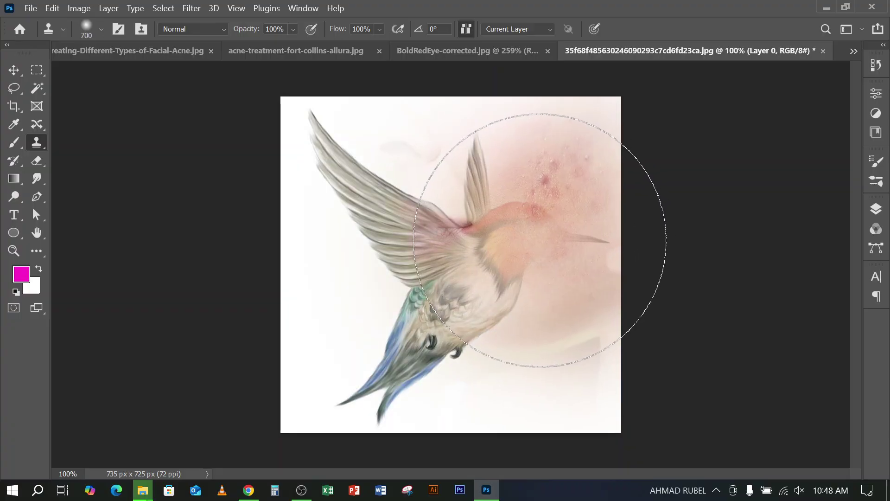
key(bracketleft)
key(bracketleft)
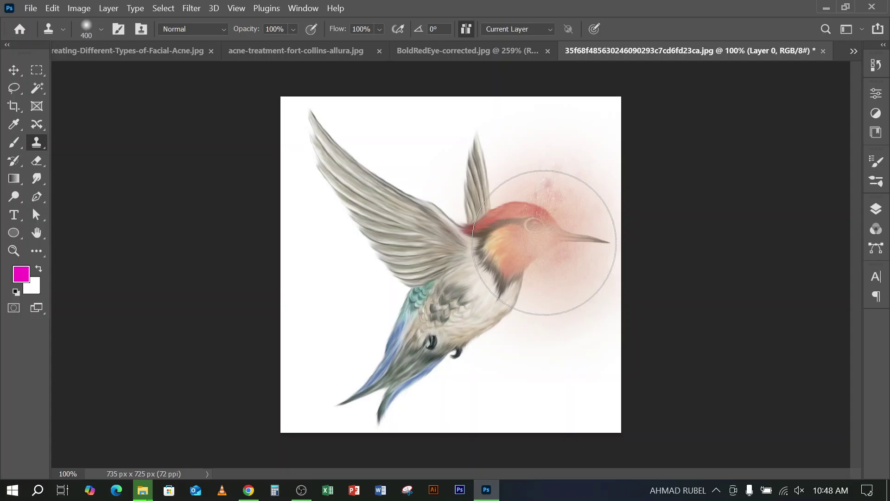
Try stamping the previously sampled skin over the hummingbird's head, then undo the stamping
click(545, 244)
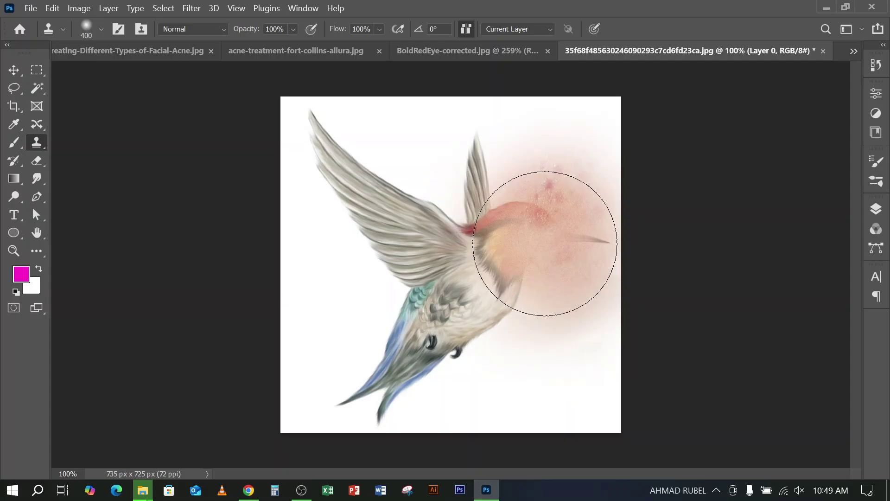
key(ctrl+z)
key(ctrl+z)
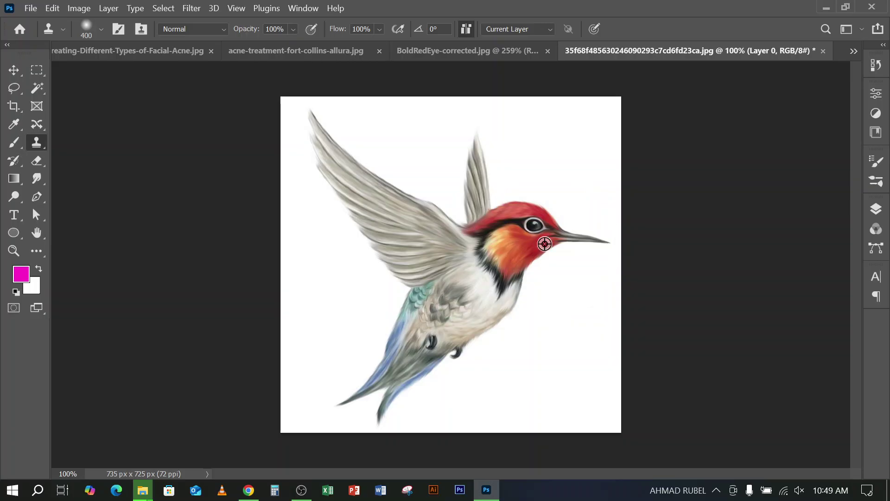
Sample the red plumage just below the hummingbird's eye as the clone source and leave the Clone Stamp tool
alt+click(544, 243)
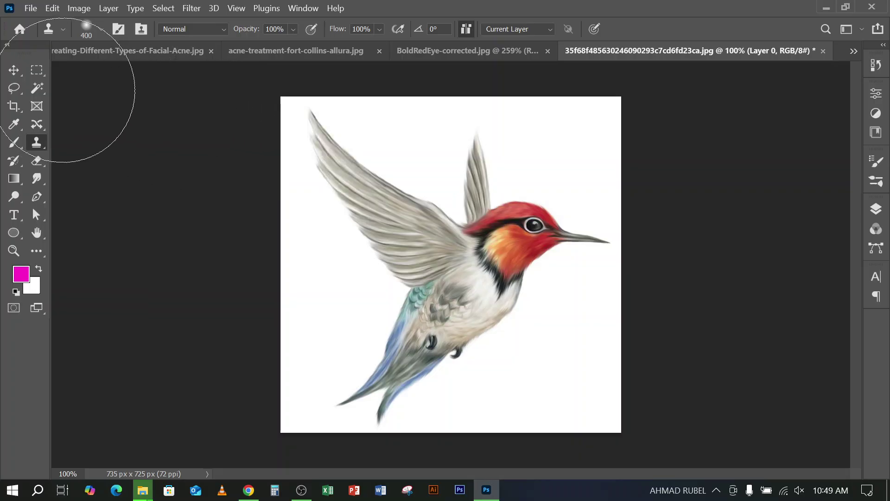
click(13, 70)
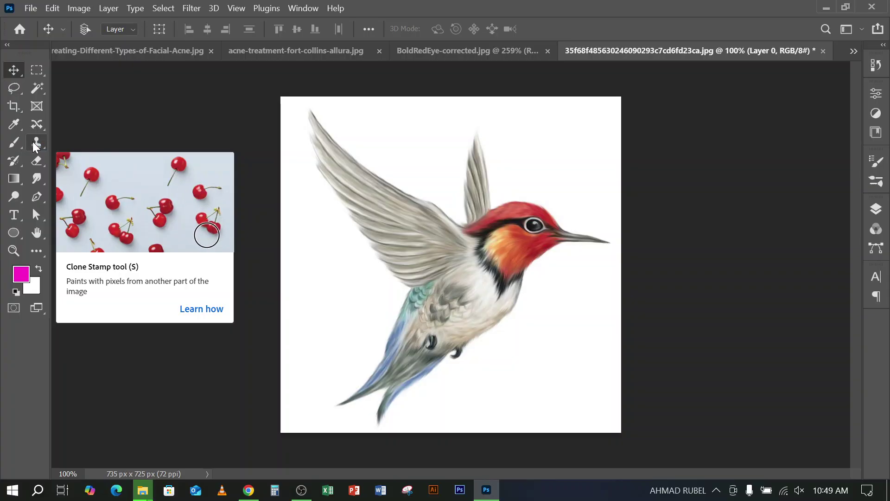
click(35, 144)
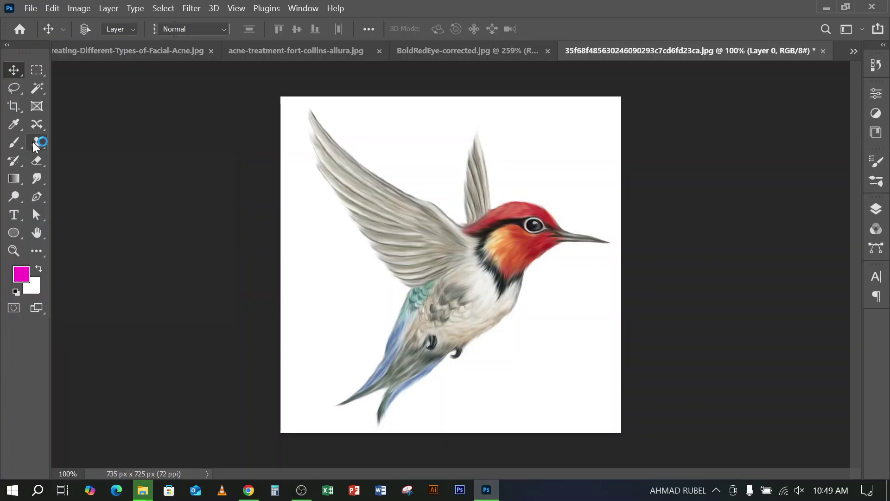
right_click(36, 142)
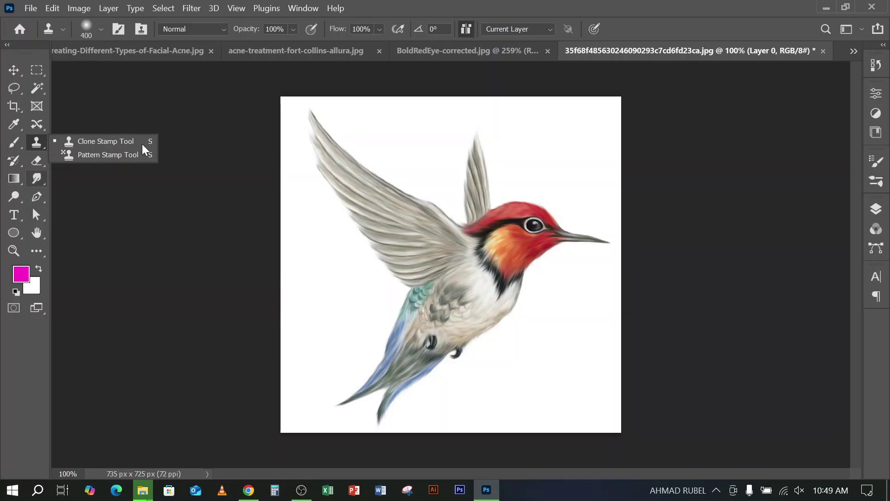
click(14, 70)
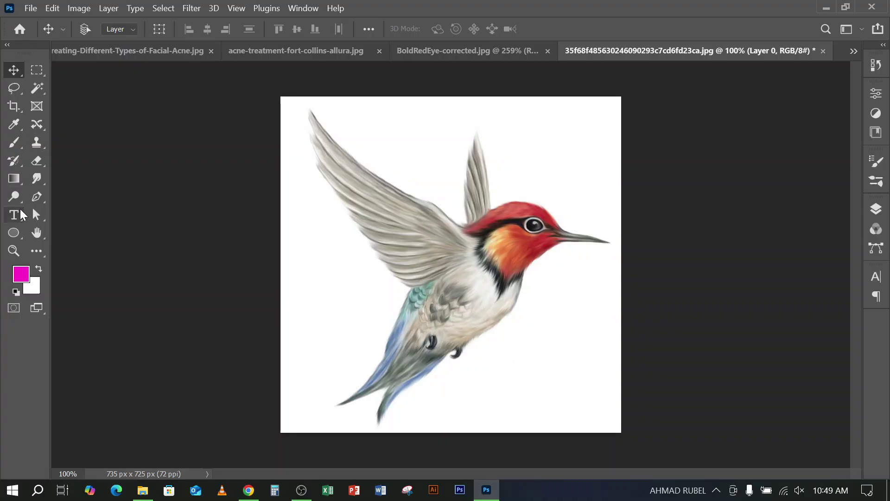
click(32, 179)
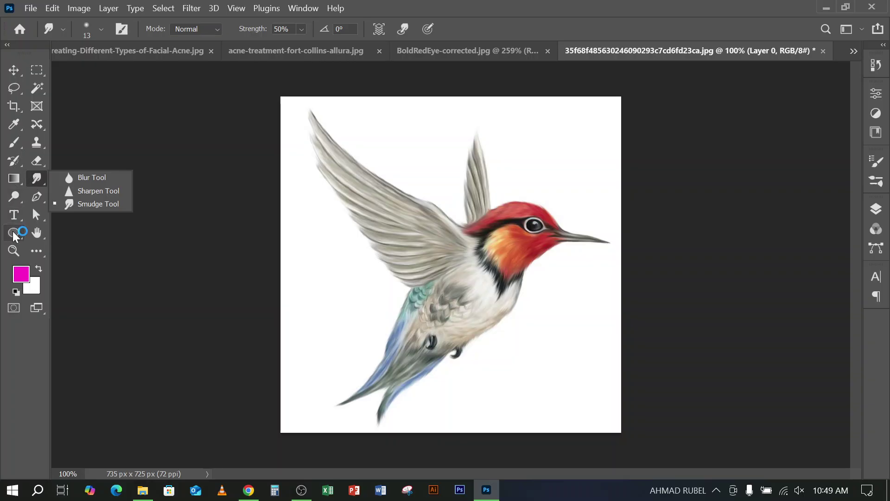
click(495, 4)
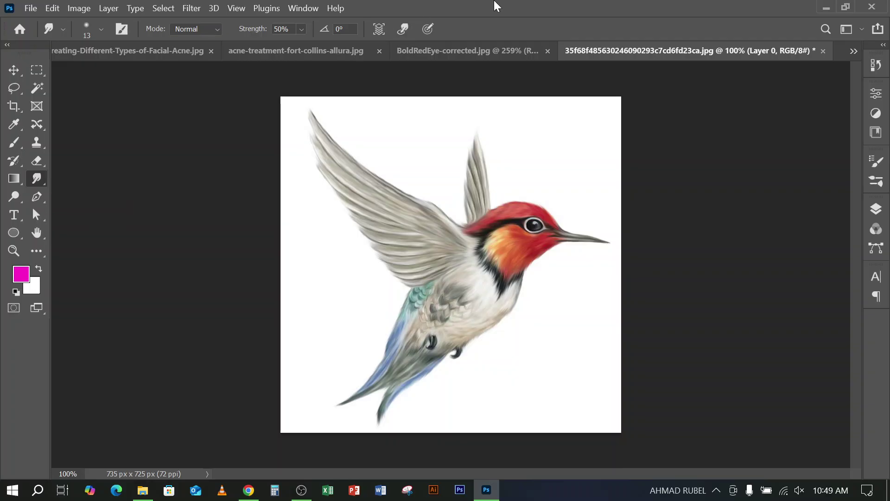
click(301, 490)
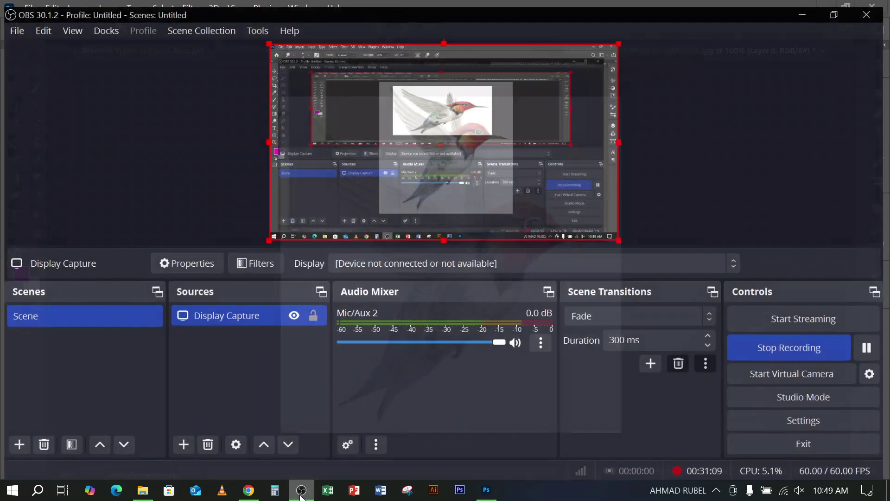
click(302, 491)
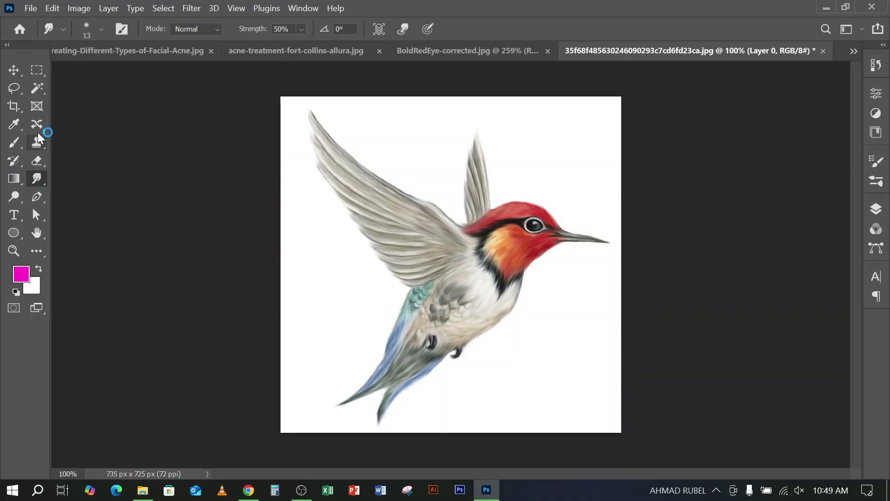
Switch to the Spot Healing Brush, set its type to Proximity Match and its diffusion to 7
drag(39, 123, 94, 123)
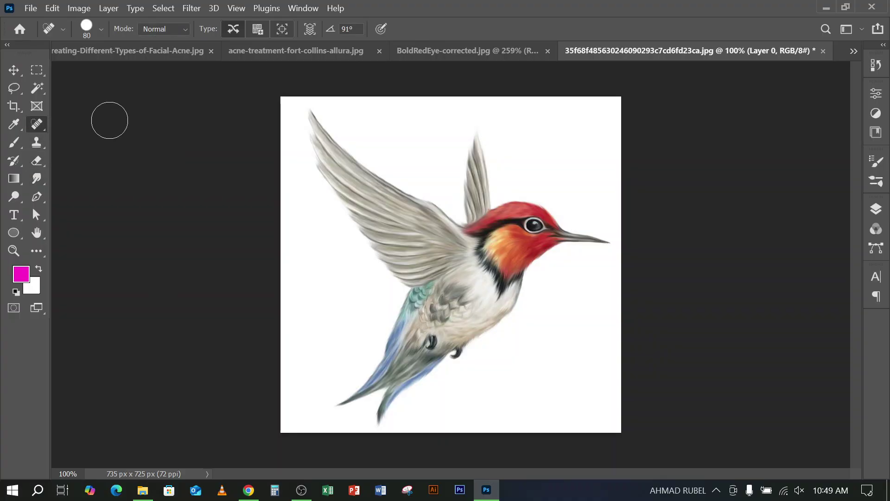
click(281, 29)
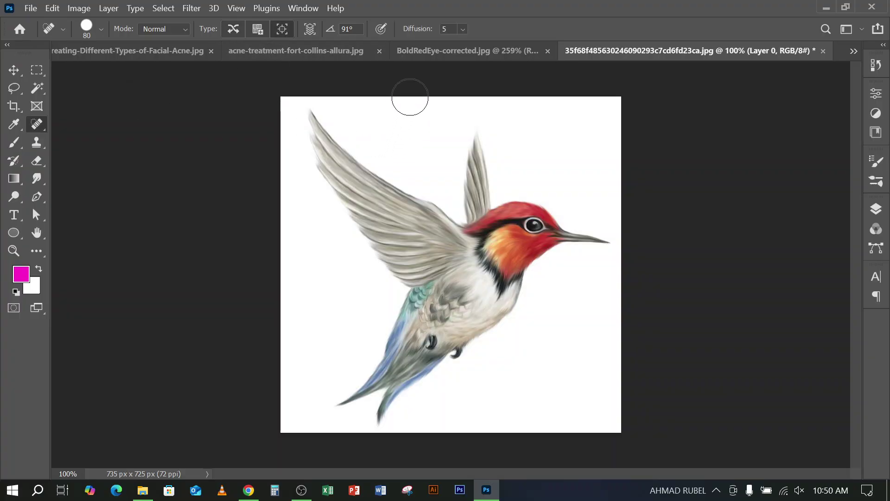
click(463, 29)
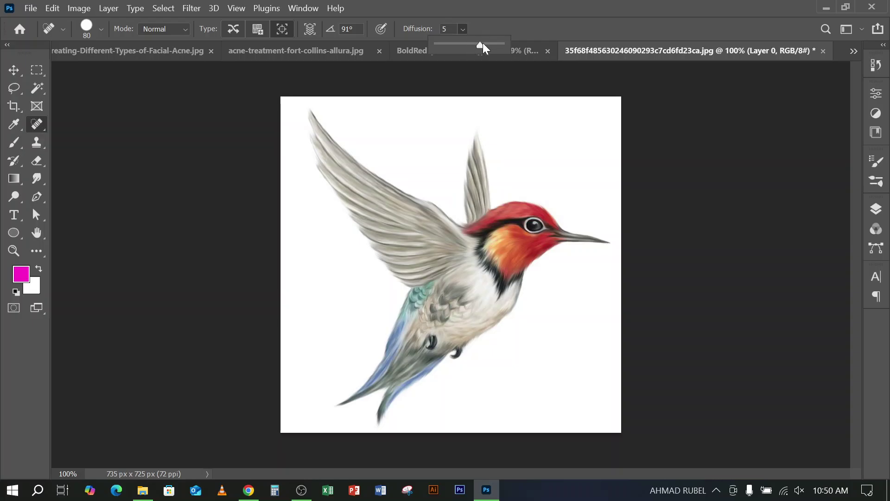
drag(483, 44, 497, 47)
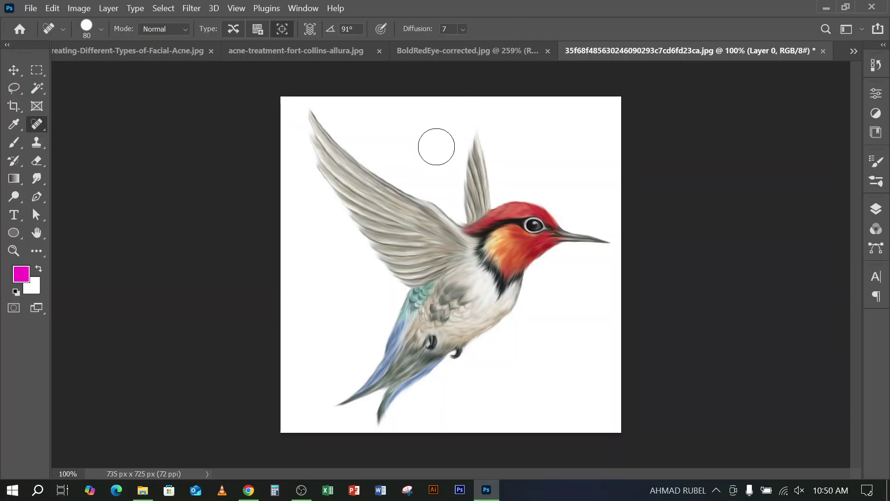
Try healing the tip of the hummingbird's smaller wing with the Spot Healing Brush
click(471, 145)
click(475, 162)
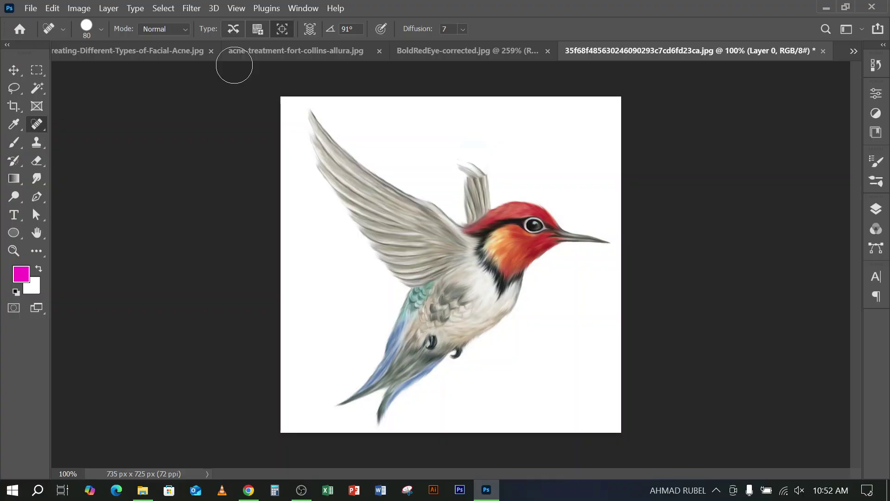
Switch to the Treating-Different-Types-of-Facial-Acne.jpg document, choose the Move tool and examine the acne on the cheek
click(430, 50)
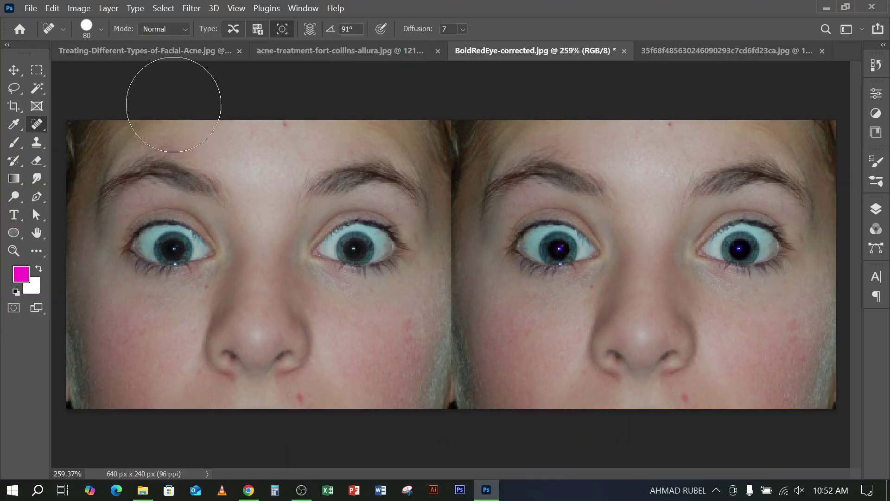
click(161, 51)
click(21, 68)
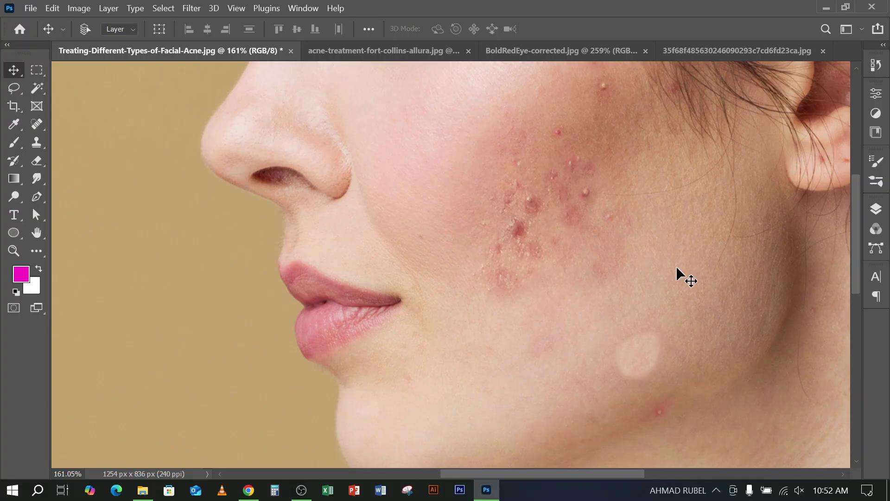
scroll(494, 216, up, 2)
scroll(500, 227, down, 1)
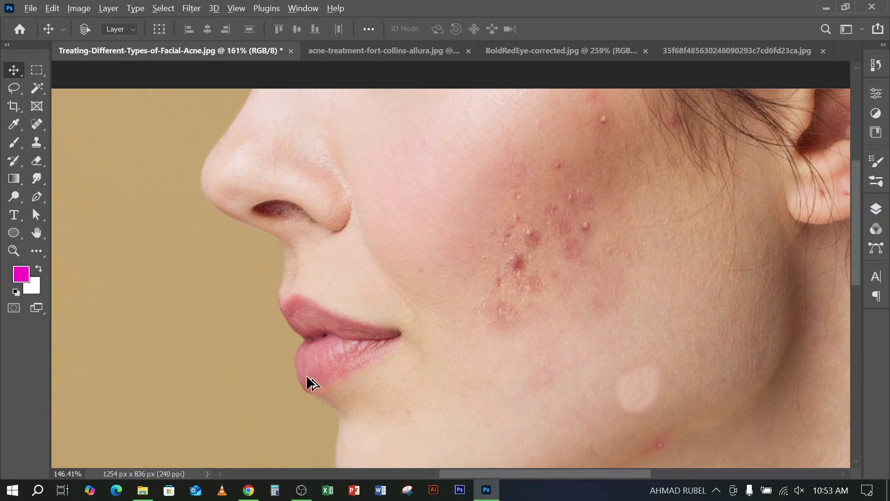
scroll(308, 376, down, 1)
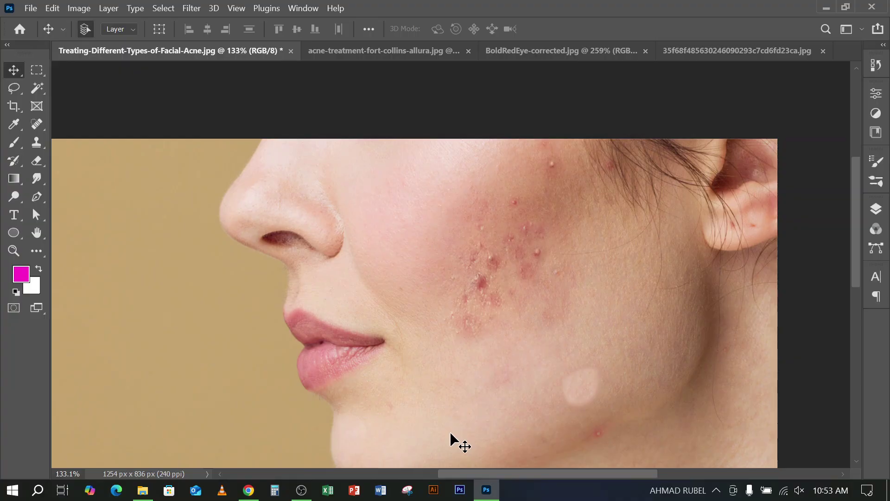
scroll(450, 432, down, 1)
scroll(501, 146, up, 1)
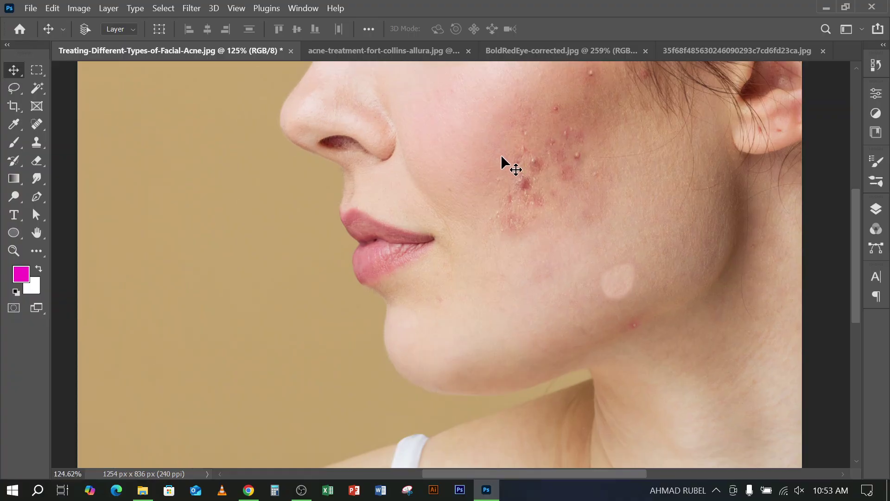
click(302, 490)
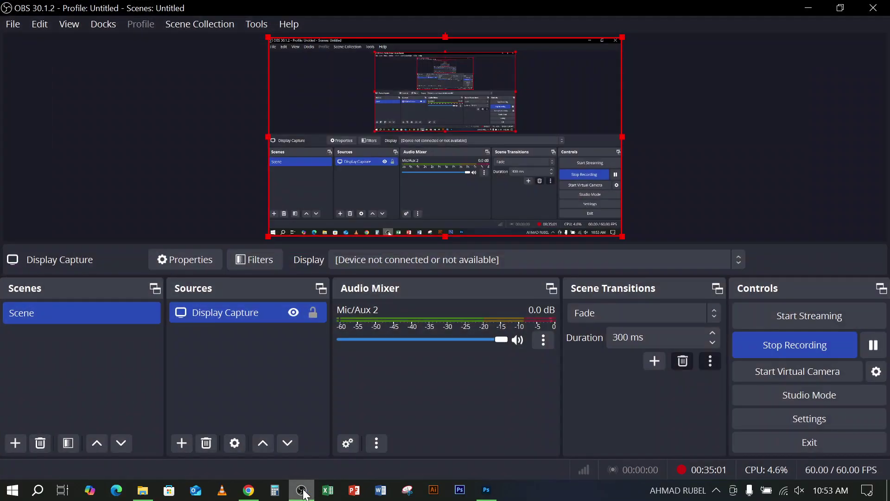
click(303, 492)
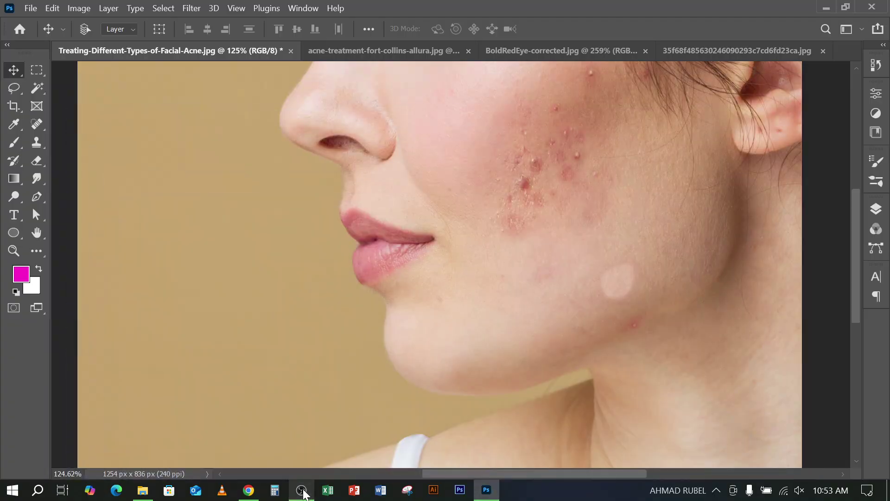
Choose the Spot Healing Brush and increase its brush size to 100 px
scroll(520, 148, up, 1)
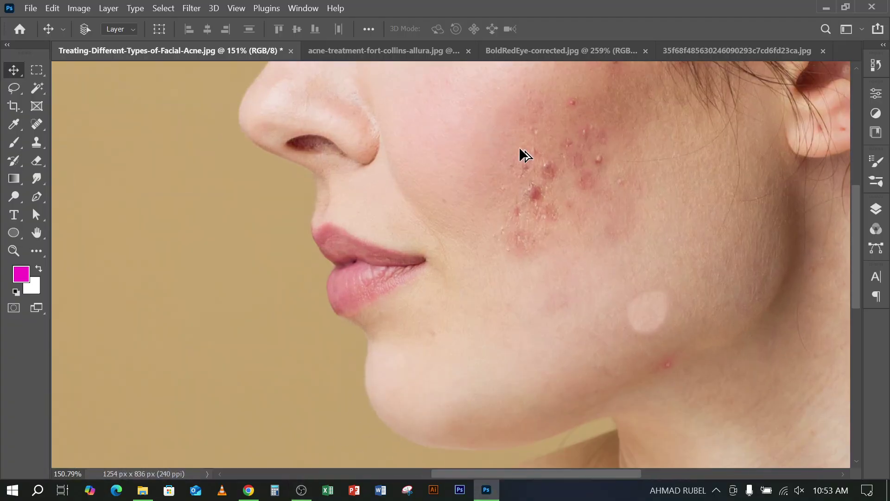
scroll(505, 263, up, 2)
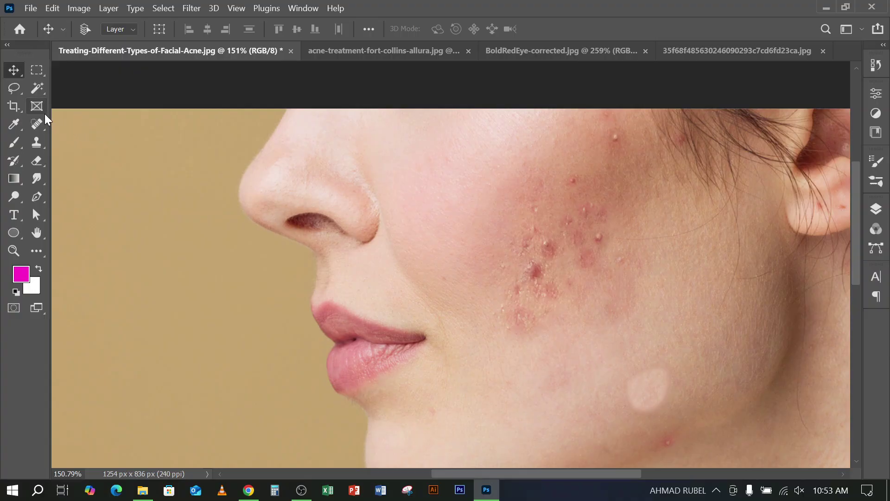
click(36, 126)
click(94, 127)
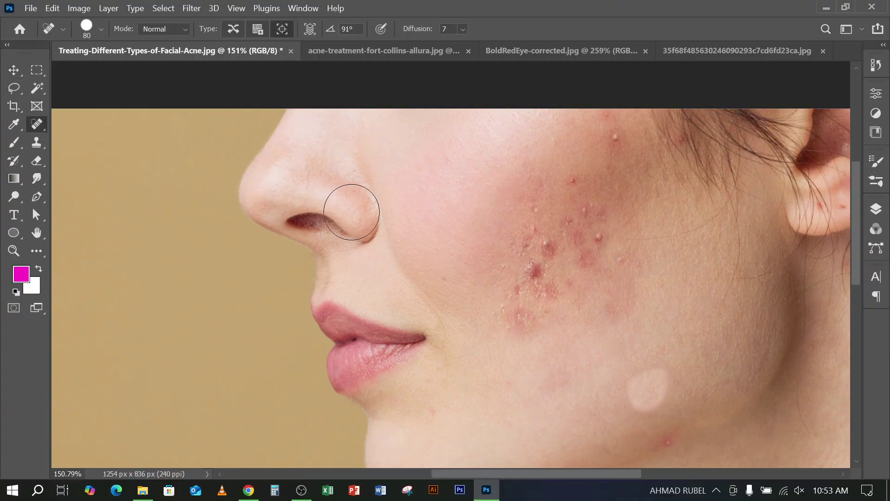
key(bracketright)
key(bracketright)
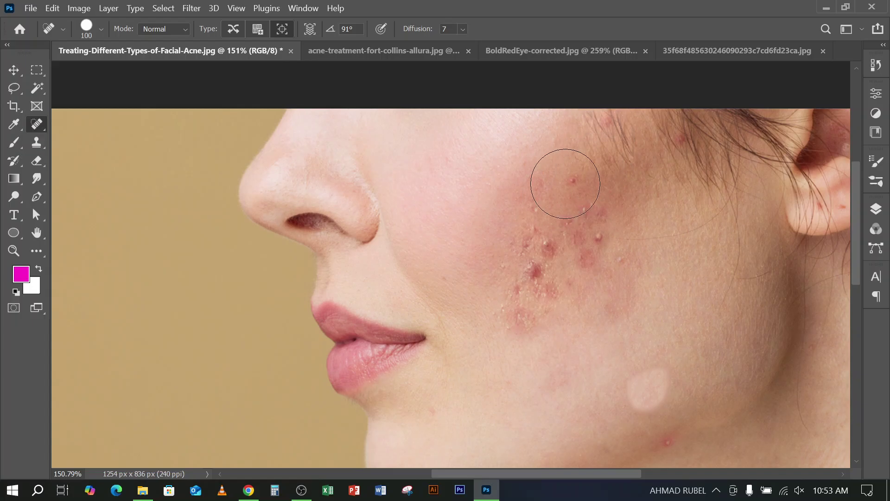
Heal the cluster of acne spots across the cheek with the Spot Healing Brush
click(595, 236)
click(546, 221)
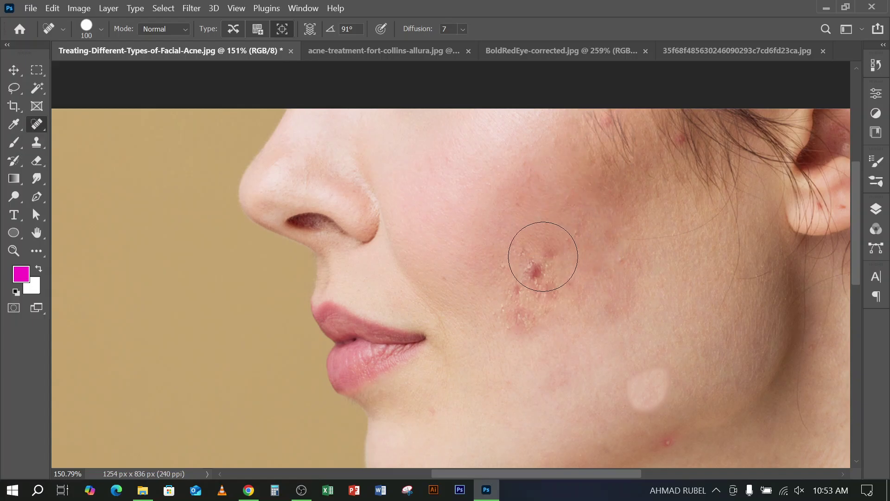
click(543, 257)
click(535, 284)
click(520, 313)
click(572, 294)
click(580, 240)
click(526, 330)
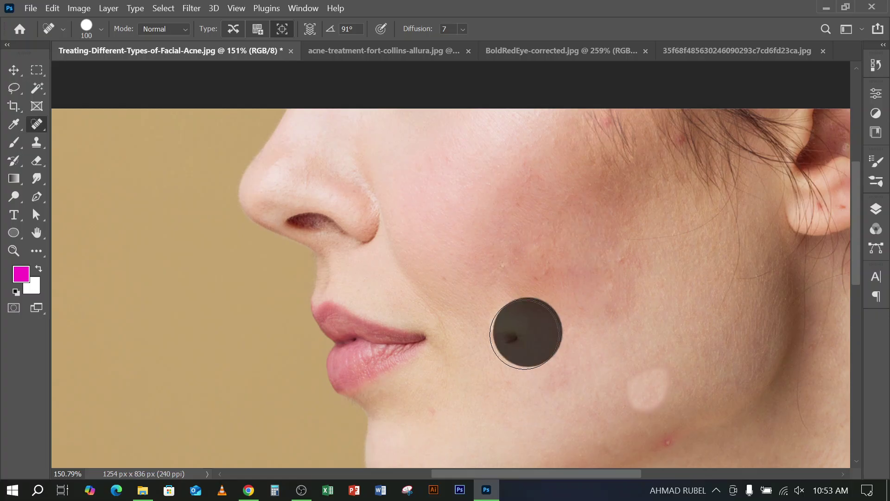
click(499, 341)
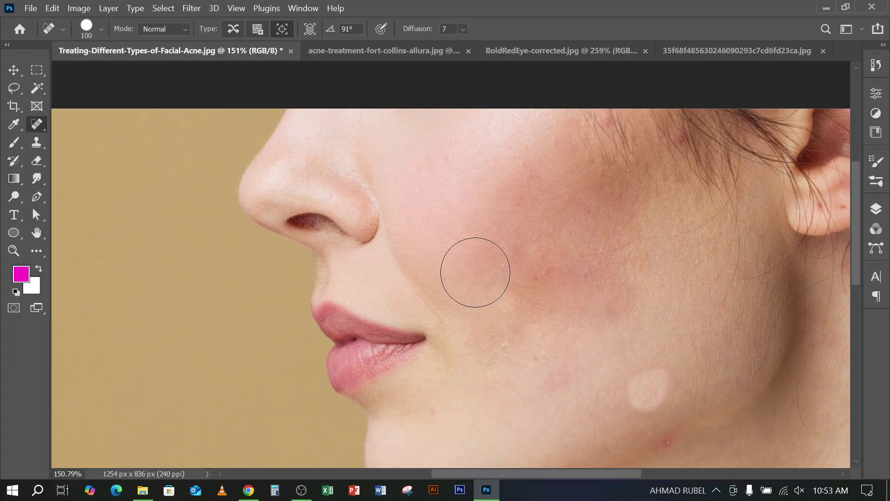
Heal the pale round patch on the jaw and leave the healing brush for the Move tool
scroll(566, 273, down, 3)
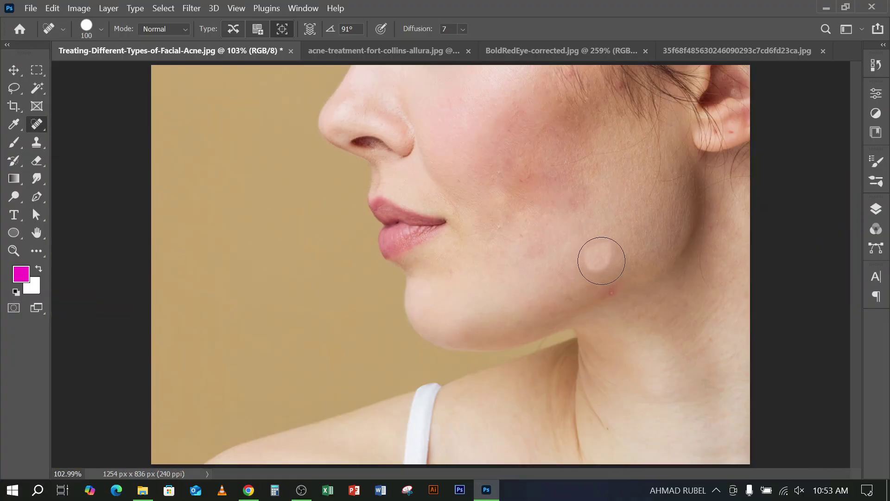
drag(611, 244, 487, 292)
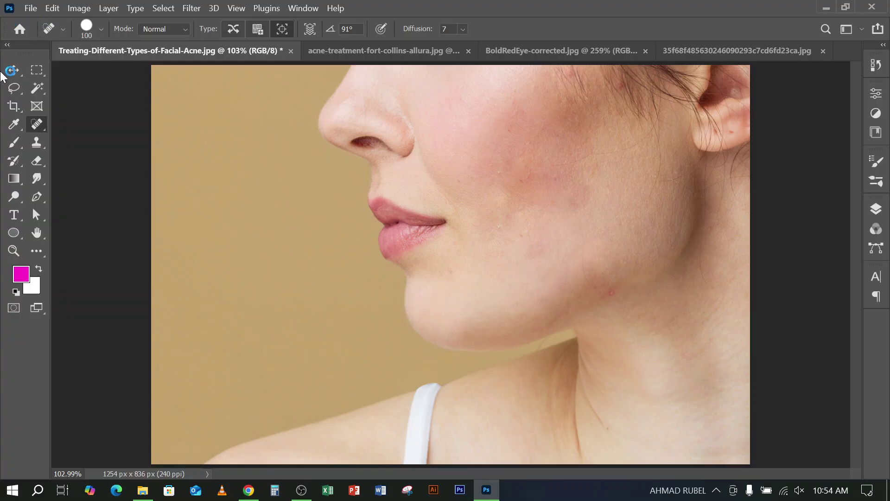
click(14, 70)
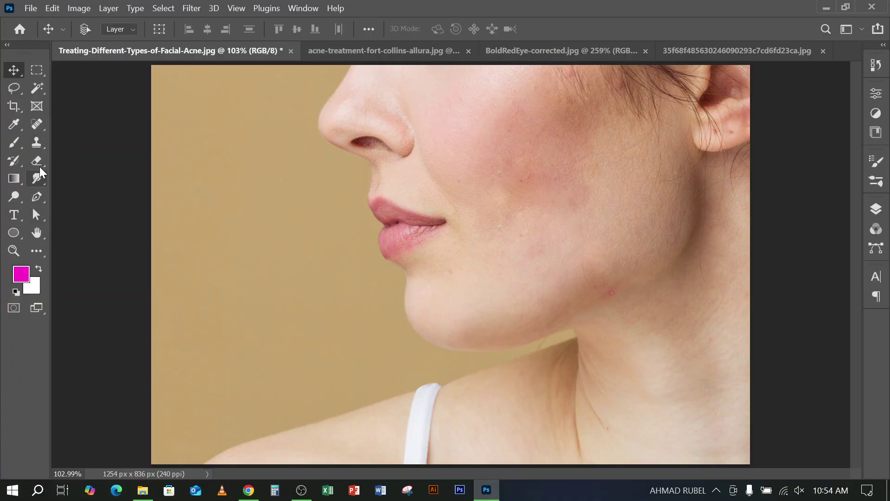
With the 400 px Clone Stamp, sample the woman's lips and stamp a copy of them and the surrounding face over the cheek and neck
click(40, 144)
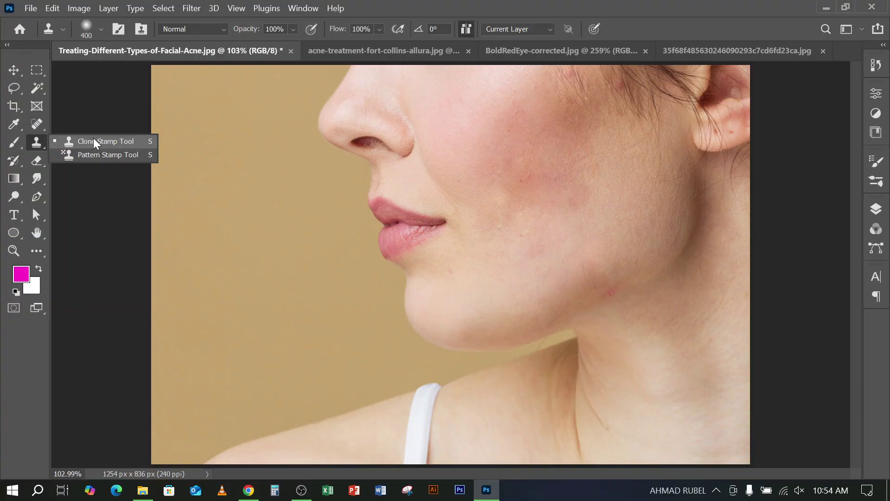
click(94, 141)
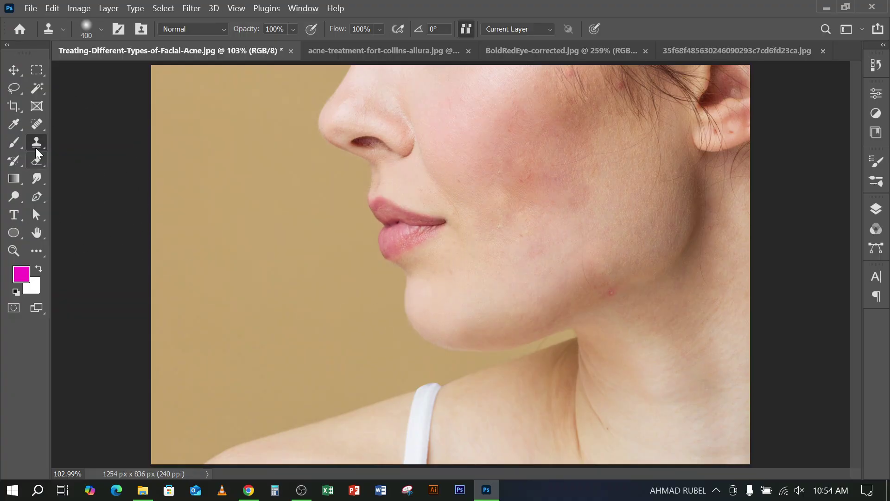
click(38, 123)
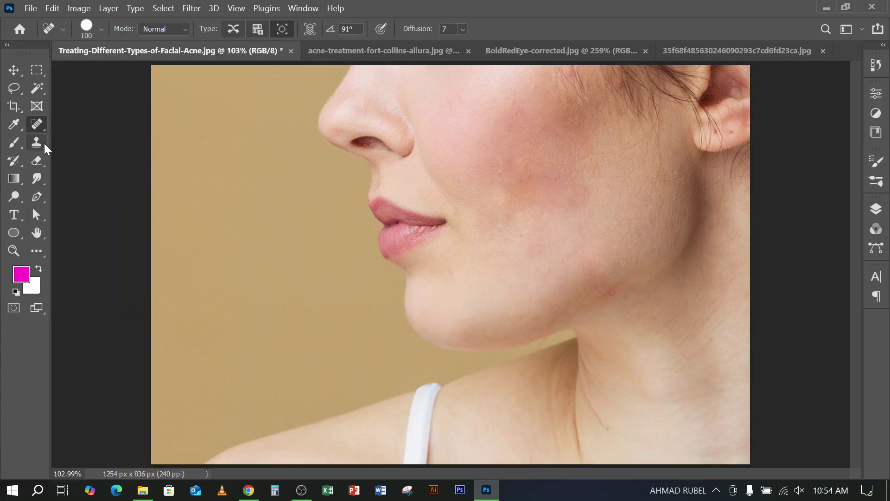
click(43, 144)
click(101, 144)
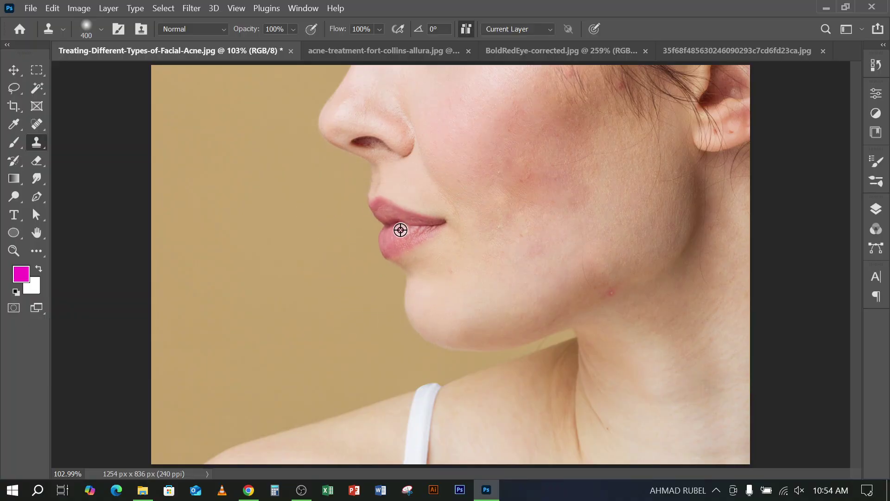
alt+click(399, 234)
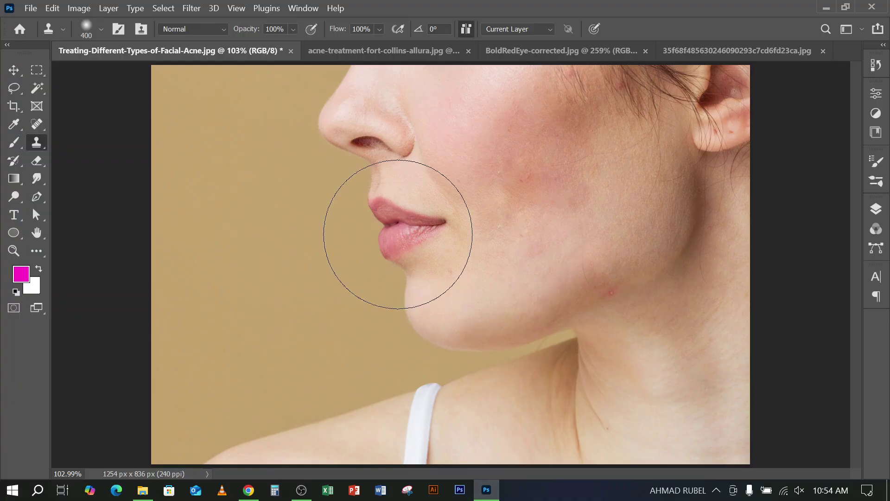
click(567, 186)
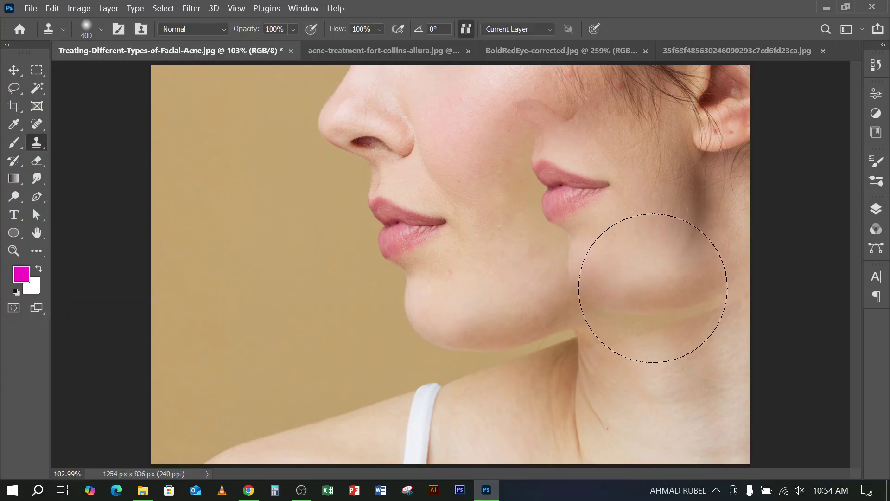
click(652, 301)
click(510, 282)
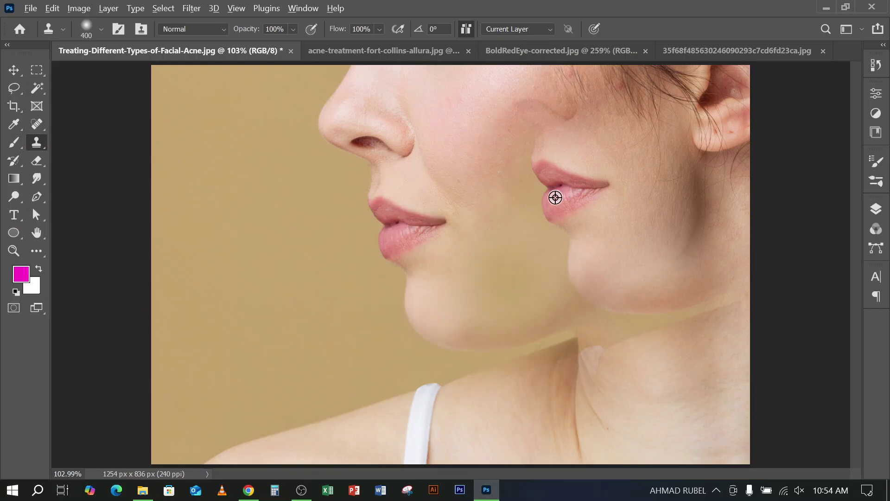
Sample the woman's nostril as the clone source and stamp a copy of the nose over the chin
alt+click(366, 136)
click(504, 300)
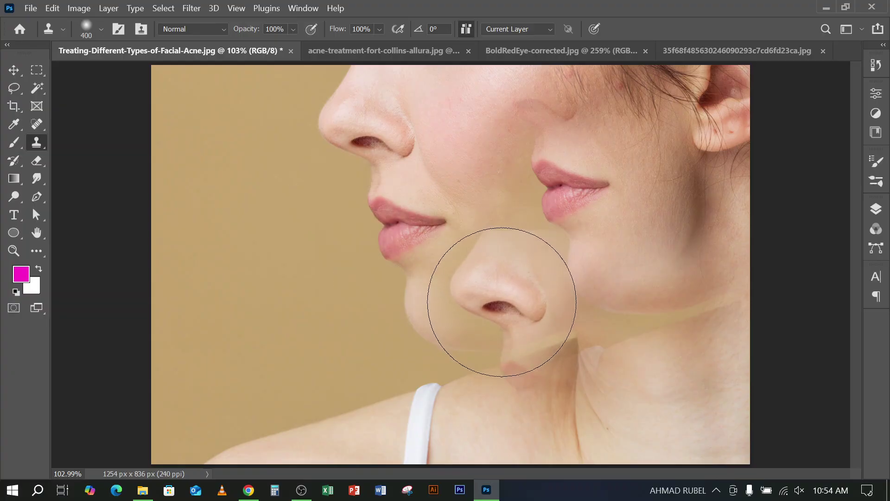
Switch to the hummingbird document, choose the Move tool and undo the healing of the smaller wing's tip
click(717, 46)
drag(524, 232, 425, 250)
key(ctrl+z)
click(13, 70)
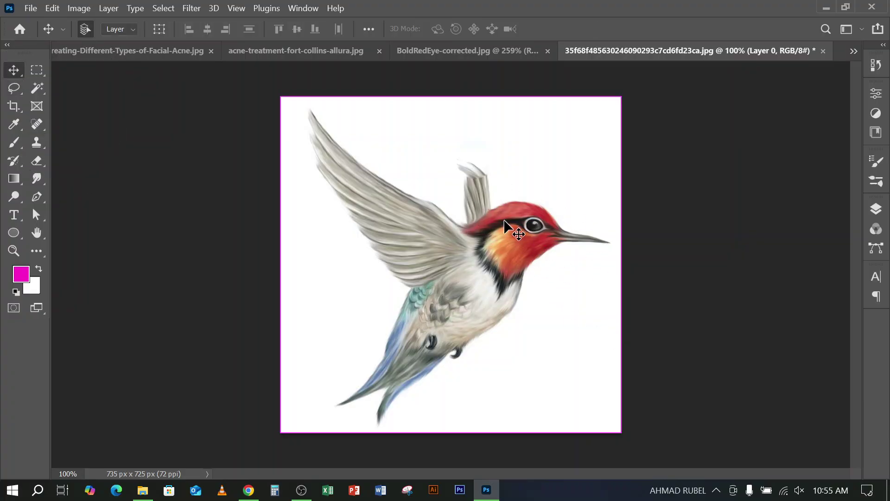
key(ctrl+z)
key(ctrl+z)
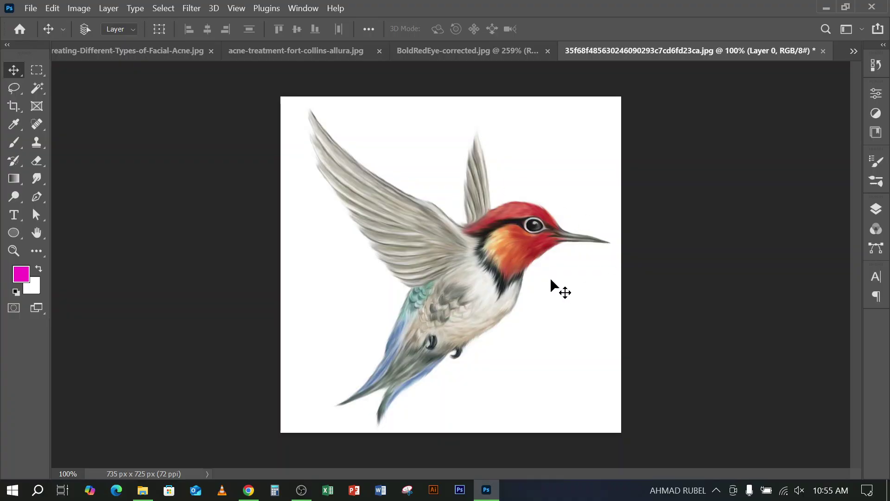
Sample just below the hummingbird's eye with the Clone Stamp and stamp a copy of the head over the upper part of the large wing
click(37, 143)
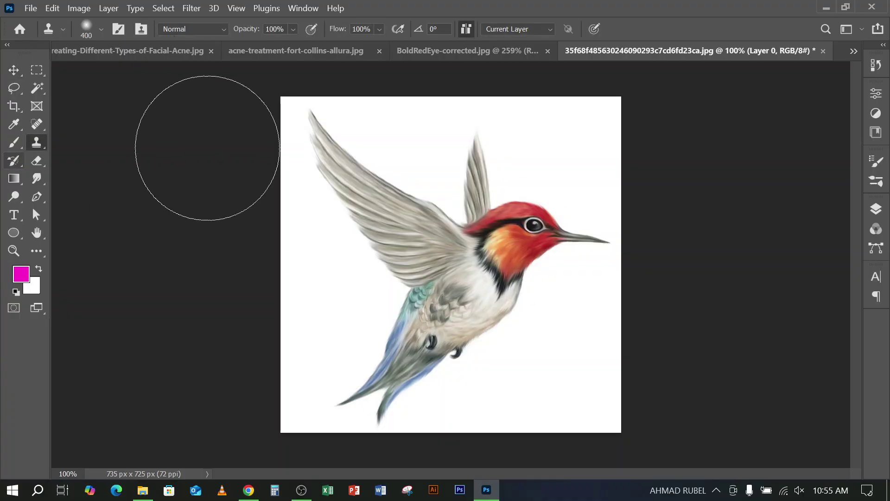
mouse_move(552, 306)
mouse_down()
mouse_move(561, 288)
mouse_move(525, 270)
mouse_up()
key(ctrl+z)
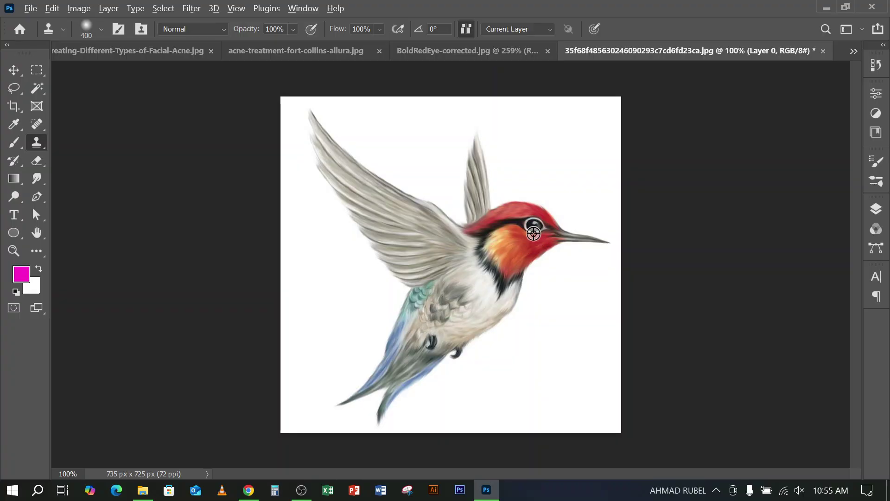
mouse_move(534, 234)
mouse_down()
mouse_move(507, 286)
mouse_move(435, 258)
mouse_move(395, 197)
mouse_move(394, 174)
mouse_move(404, 157)
mouse_move(460, 166)
mouse_move(417, 152)
mouse_up()
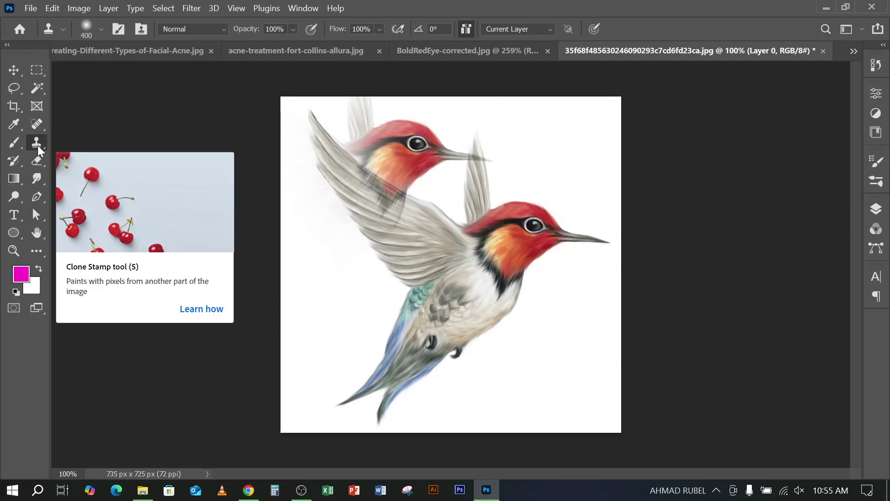
mouse_move(368, 277)
mouse_down()
mouse_move(378, 194)
mouse_move(345, 134)
mouse_move(338, 154)
mouse_move(289, 139)
mouse_move(313, 149)
mouse_move(290, 113)
mouse_up()
key(ctrl+z)
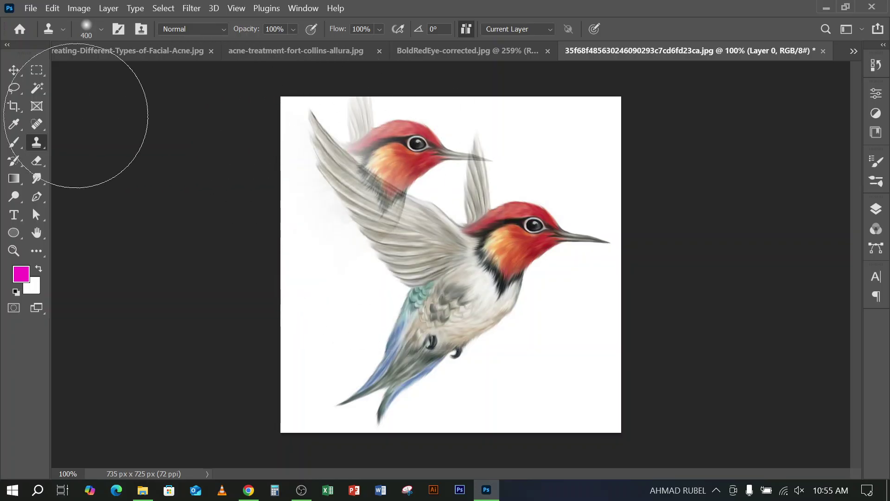
right_click(37, 145)
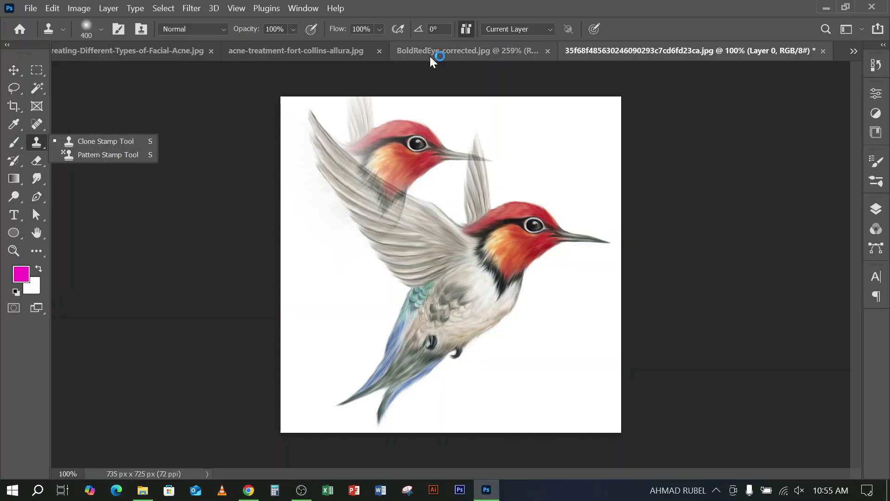
click(642, 8)
drag(298, 185, 237, 323)
key(ctrl+z)
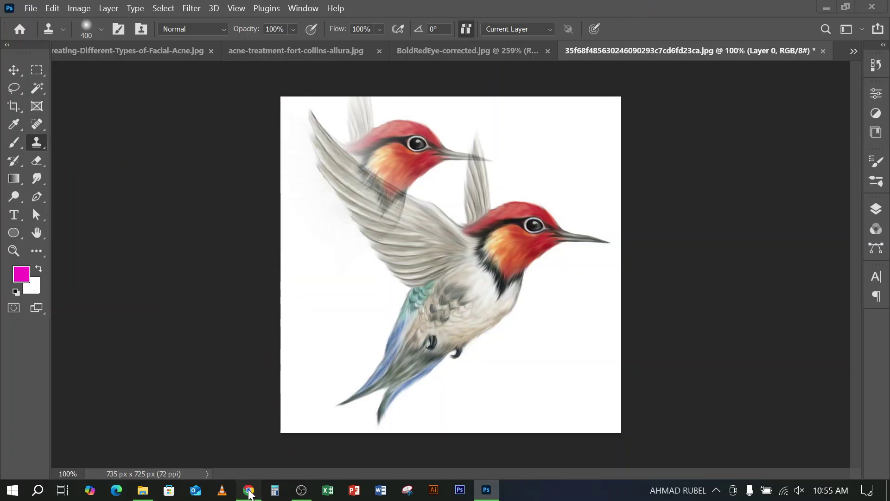
Switch to Chrome and bring up the Yandex image result for the hummingbird on a white background
click(249, 491)
click(528, 7)
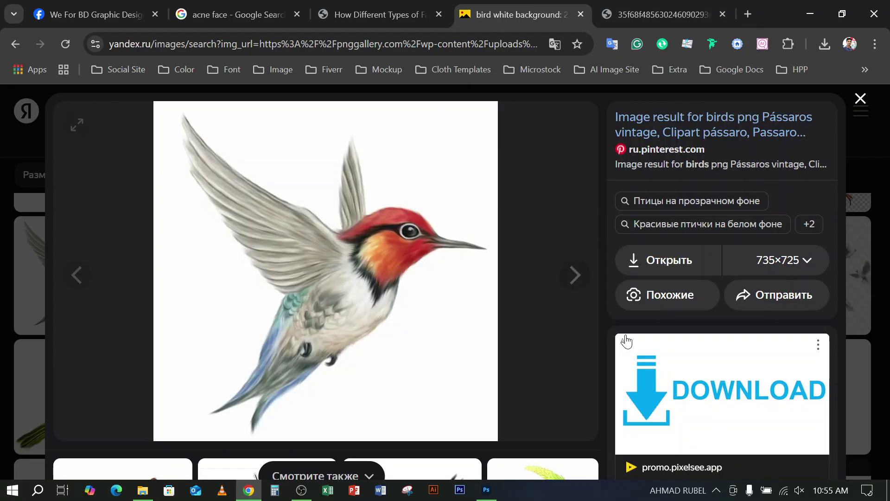
Close the hummingbird preview and search Yandex Images for "fruits"
click(861, 99)
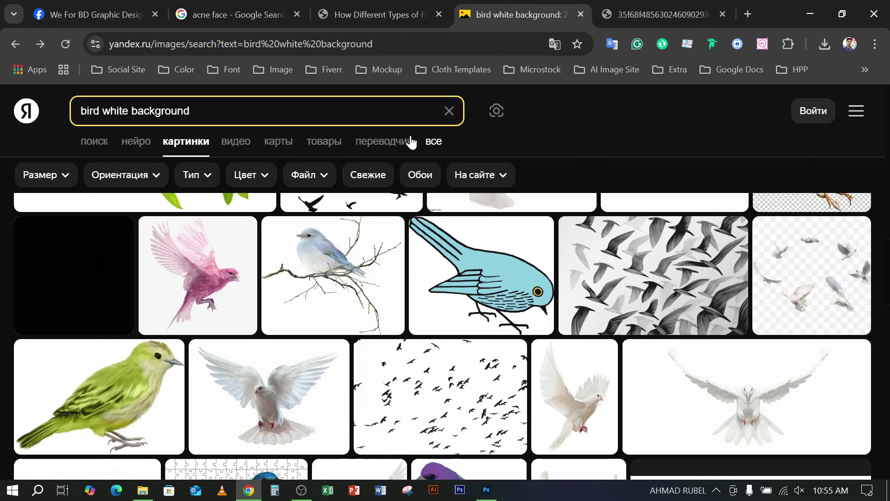
click(248, 105)
text(fr)
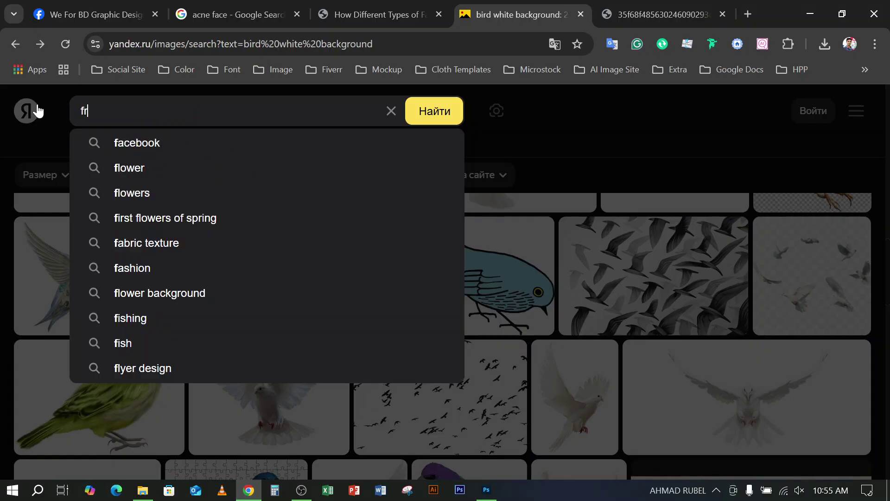
text(uits)
key(Return)
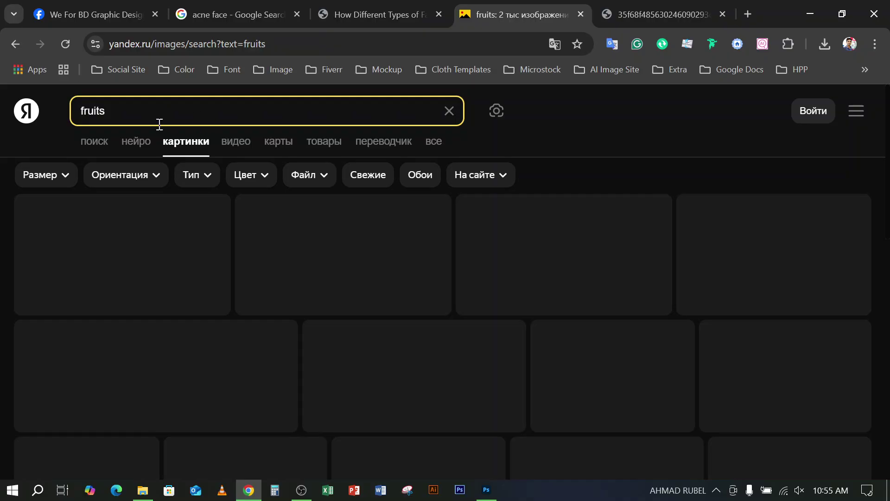
Look through the fruit image results and preview the single red apple with a green leaf, closing the preview again
scroll(478, 207, down, 4)
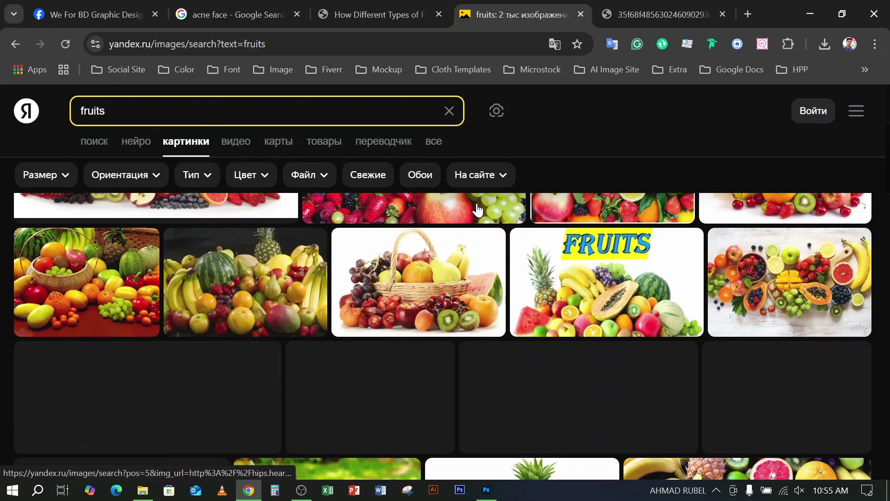
scroll(478, 210, down, 10)
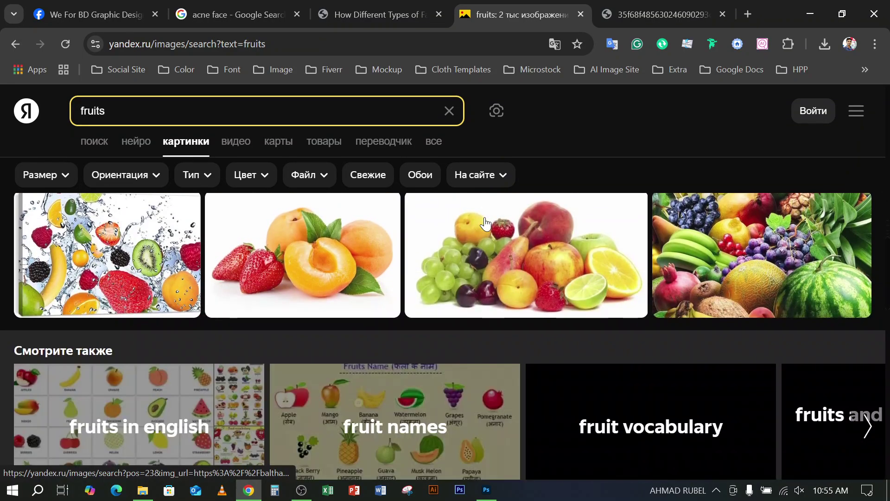
scroll(487, 227, down, 8)
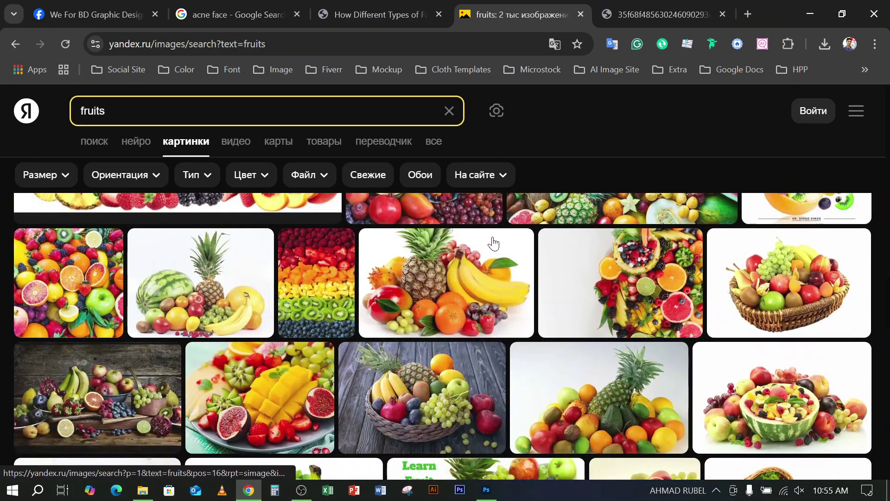
scroll(493, 243, down, 8)
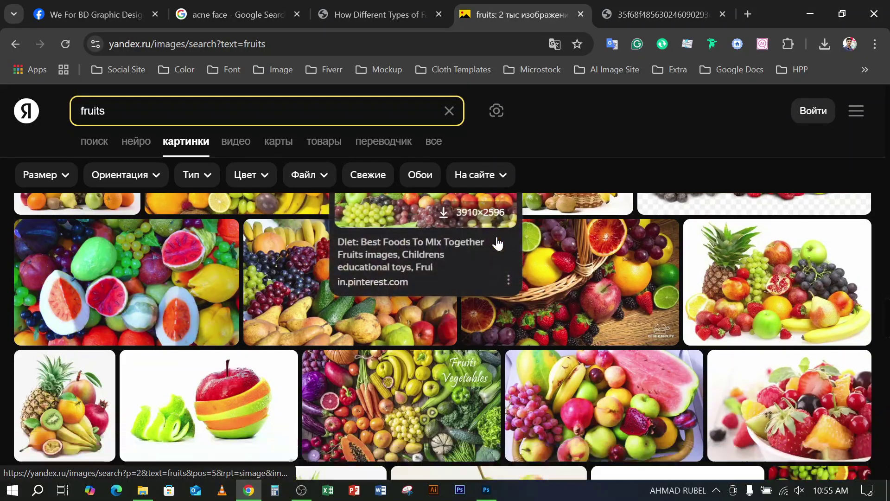
scroll(497, 242, down, 3)
scroll(497, 243, down, 10)
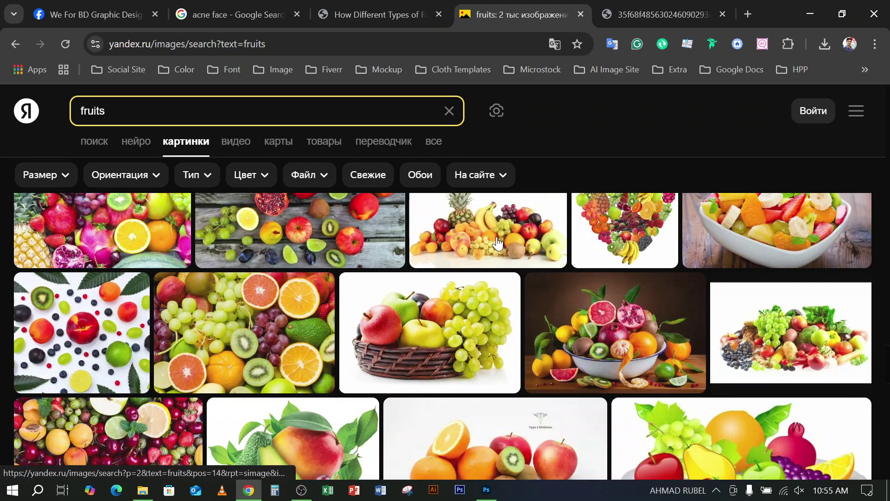
scroll(498, 248, down, 10)
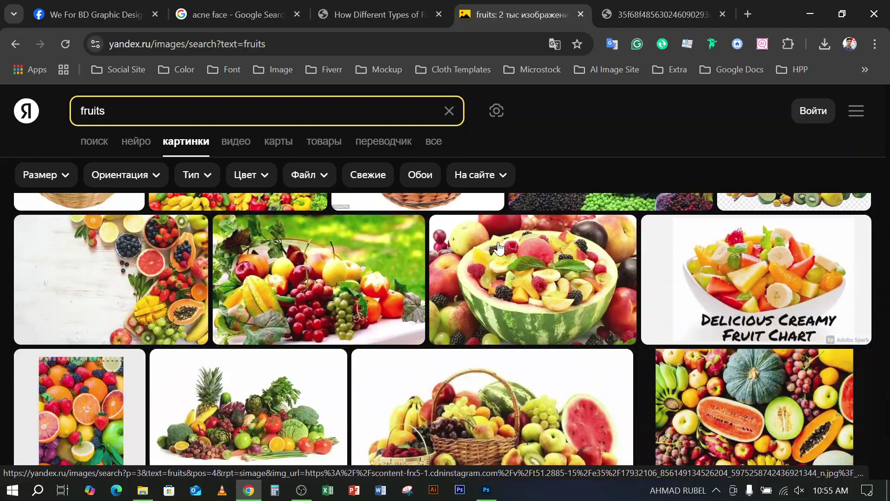
scroll(501, 247, down, 8)
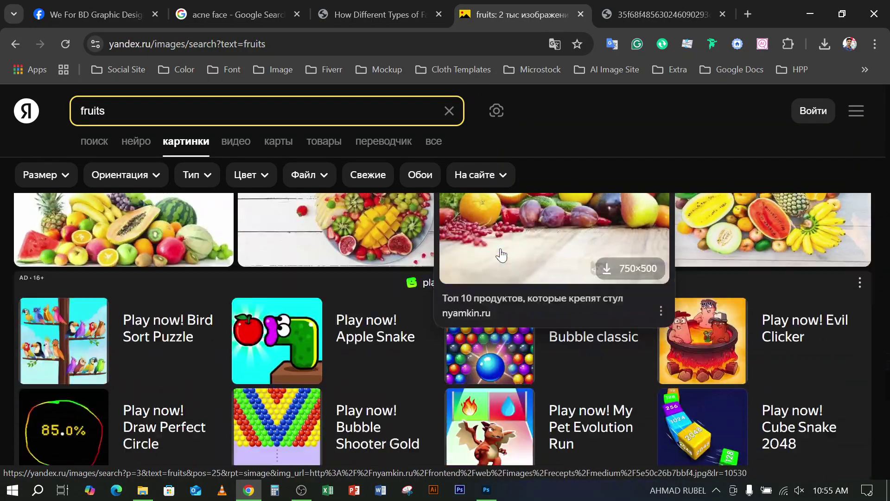
scroll(503, 255, down, 10)
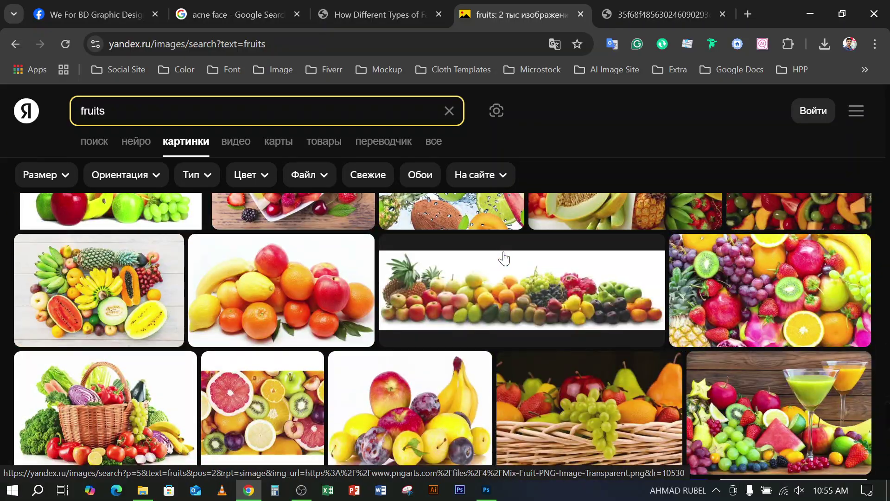
scroll(506, 255, down, 10)
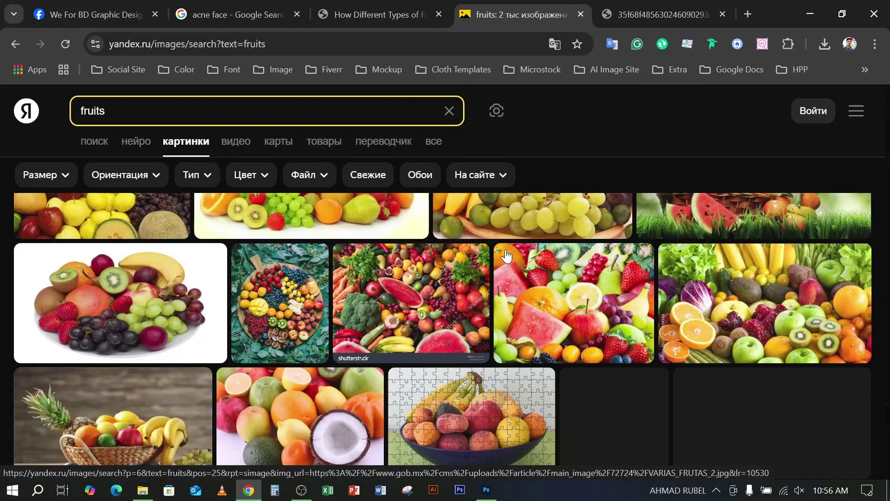
scroll(506, 256, down, 10)
scroll(506, 256, down, 10)
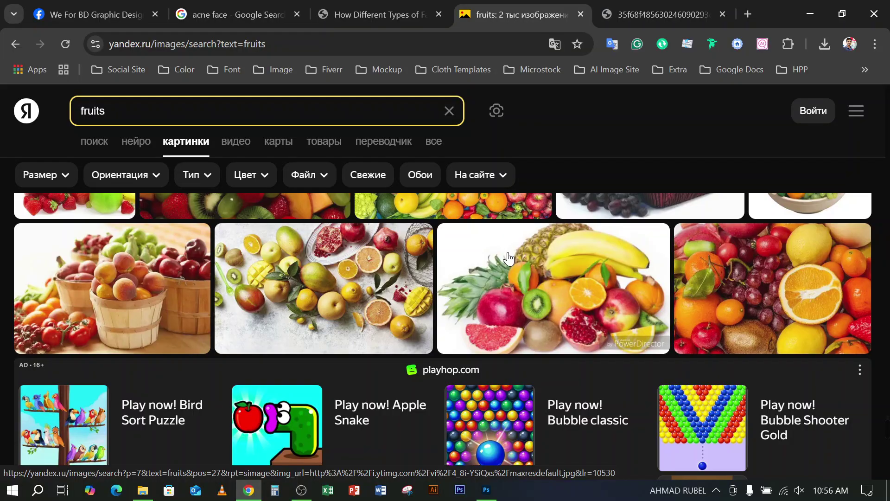
mouse_move(509, 258)
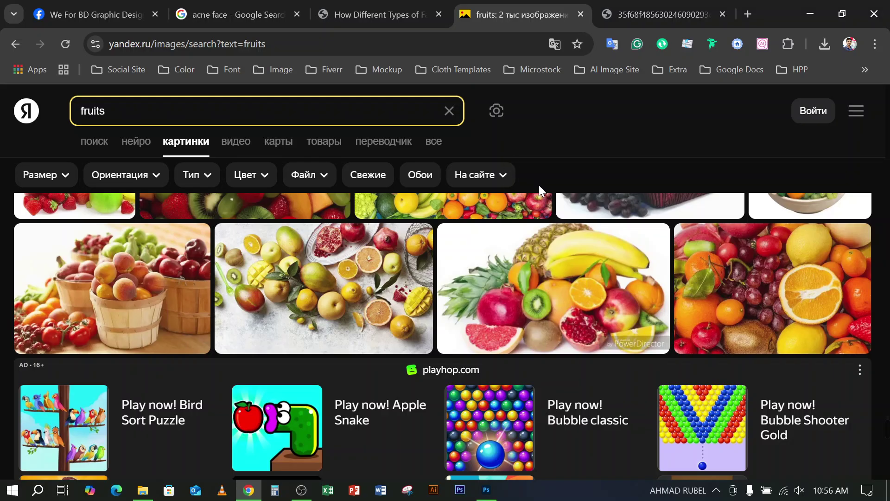
scroll(496, 238, down, 7)
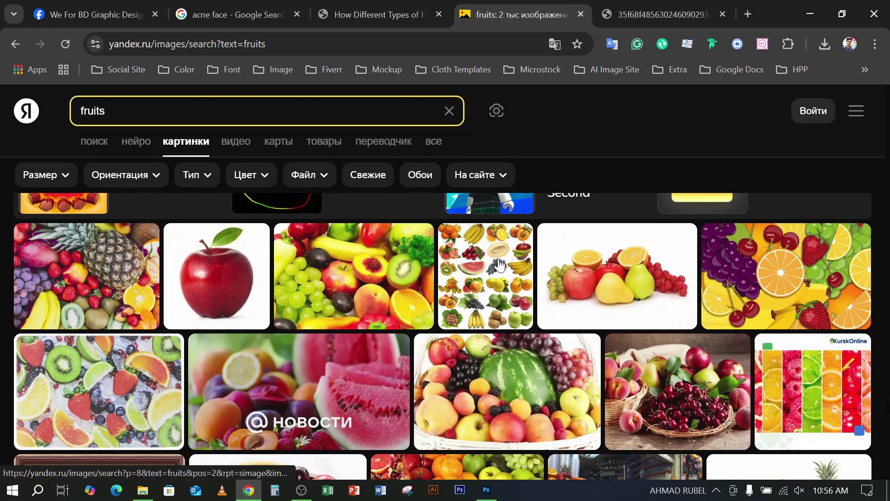
click(237, 290)
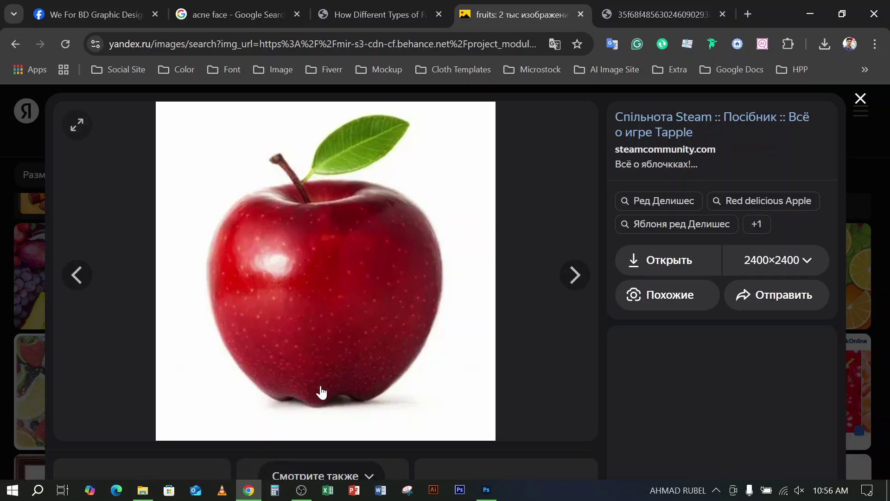
click(861, 98)
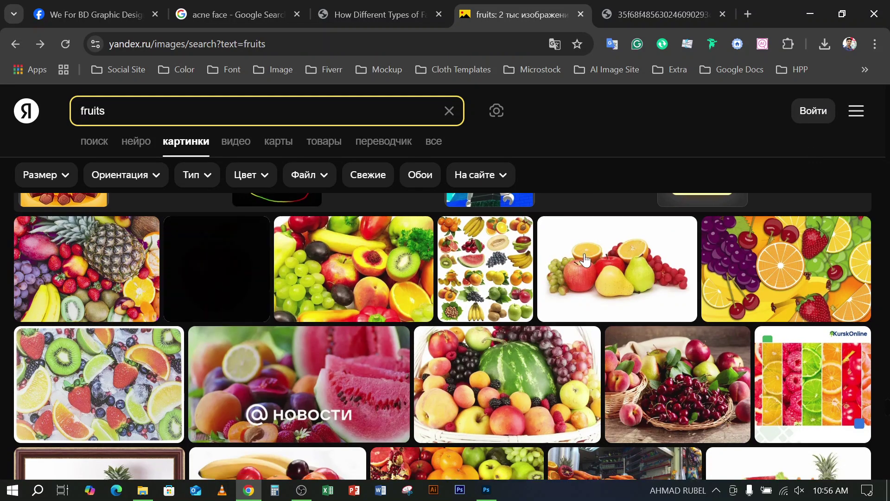
Examine more fruit results for a practice picture and preview the framed picture with bananas and a pineapple, closing it again
scroll(405, 340, down, 3)
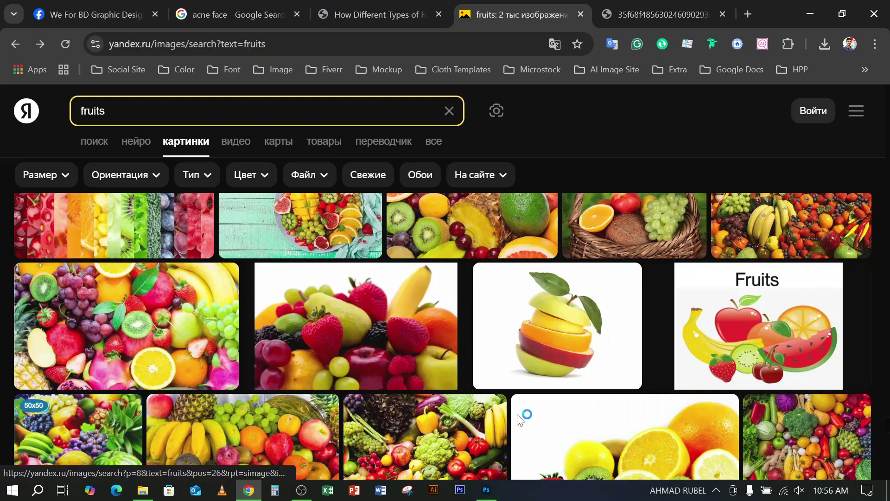
scroll(655, 338, down, 15)
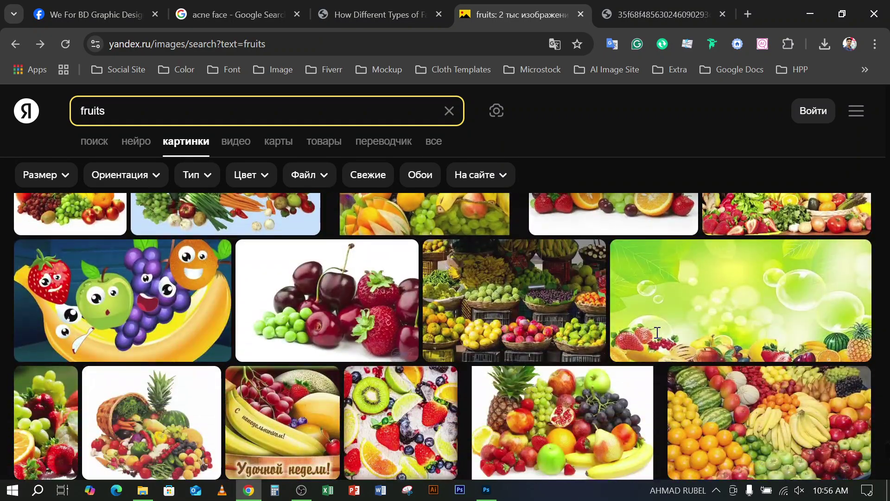
scroll(655, 335, down, 4)
mouse_move(642, 340)
scroll(642, 341, down, 4)
scroll(642, 341, up, 4)
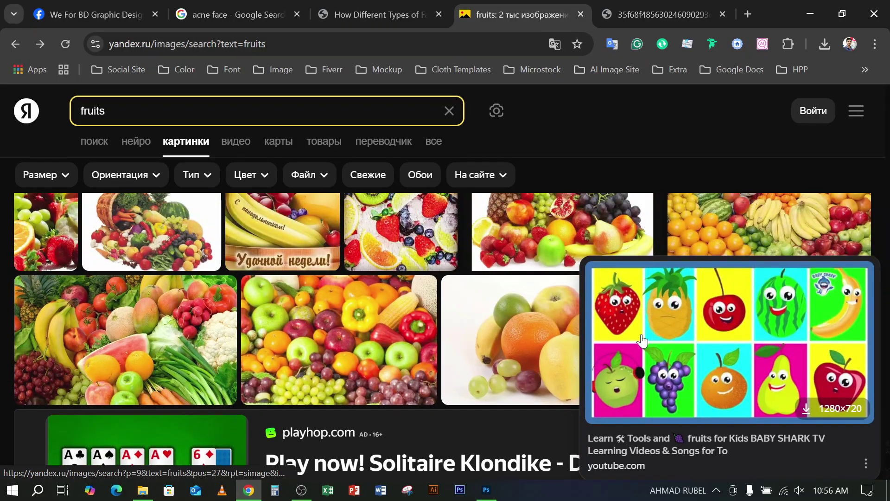
scroll(642, 338, down, 6)
scroll(642, 338, up, 10)
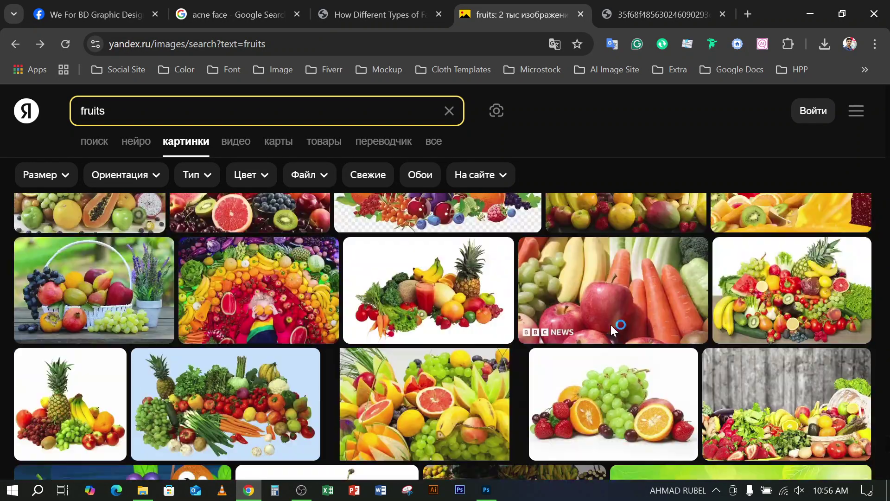
scroll(610, 324, up, 1)
scroll(603, 299, down, 1)
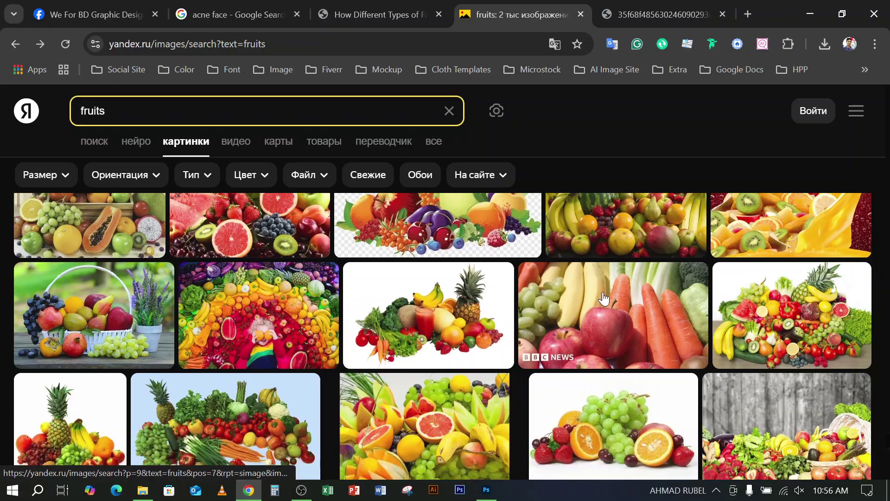
scroll(355, 278, down, 6)
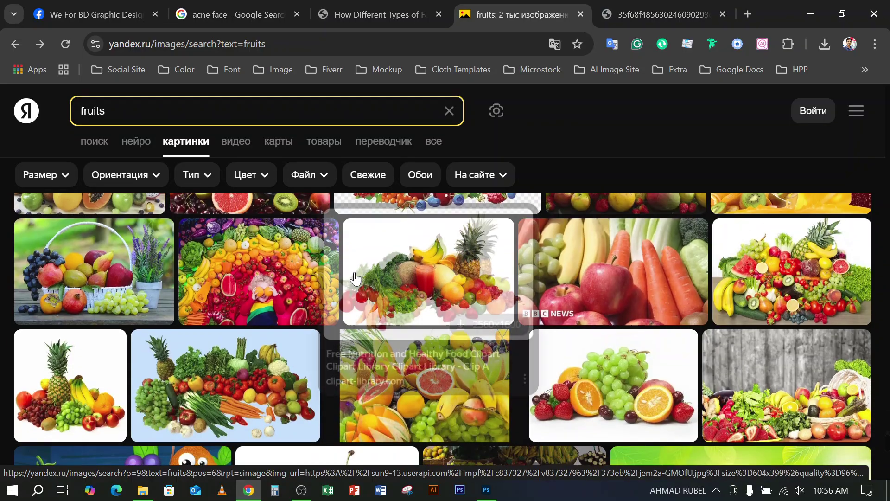
scroll(355, 279, down, 4)
scroll(363, 280, up, 14)
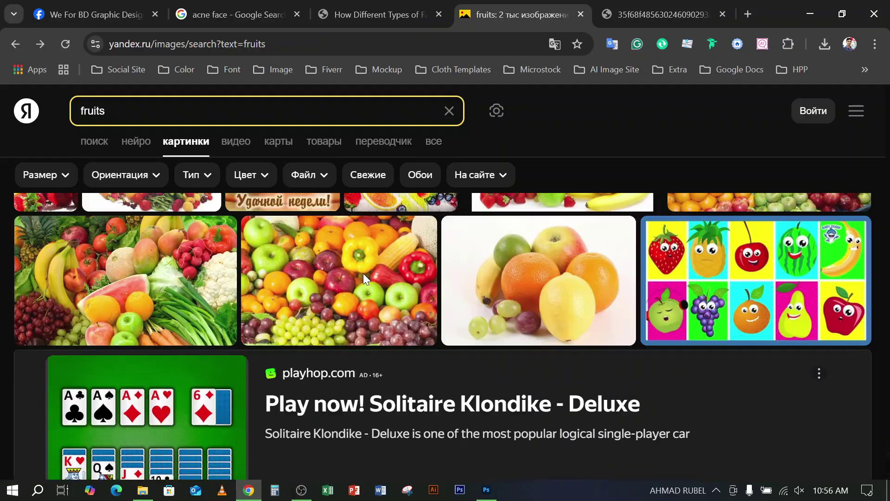
scroll(368, 280, up, 5)
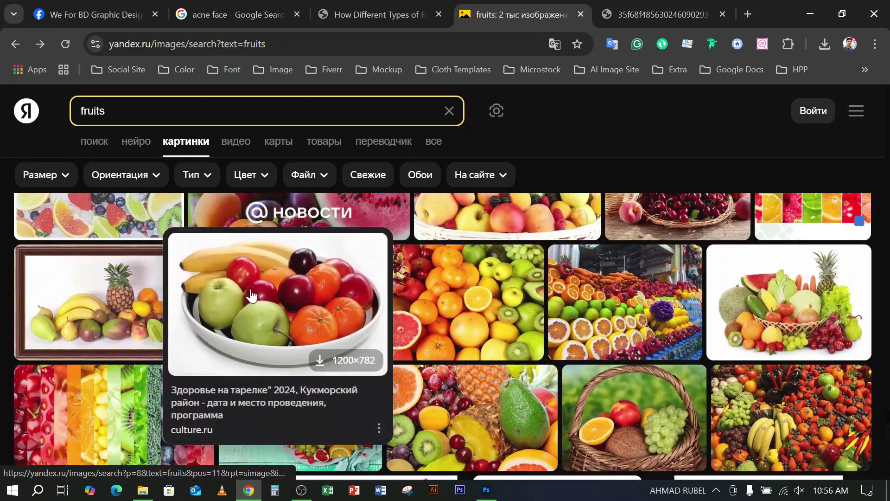
click(116, 319)
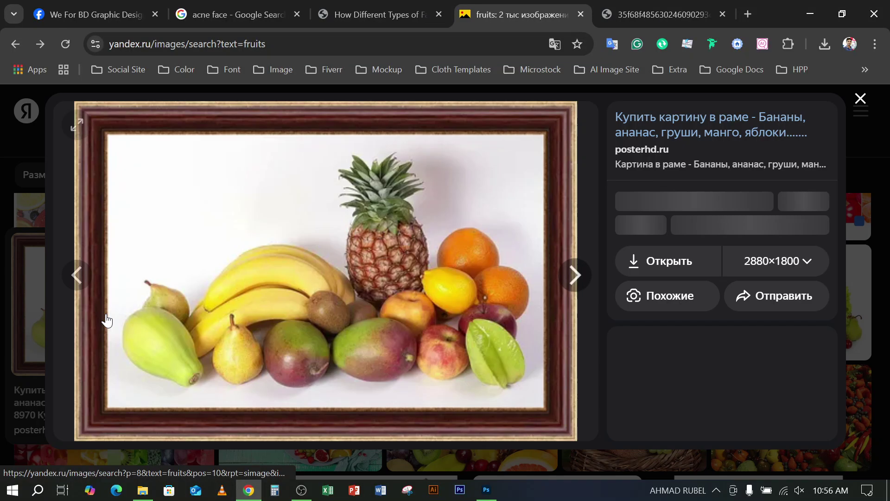
click(861, 99)
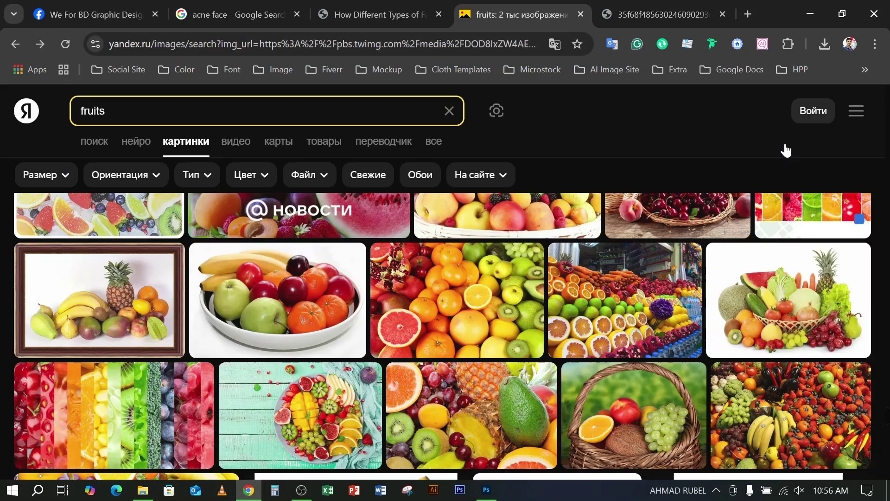
Open the 1799×1080 picture of citrus, mangoes and pomegranates on a pale surface and save it as a JPEG in Downloads
scroll(391, 332, down, 6)
scroll(391, 339, up, 6)
scroll(362, 302, down, 5)
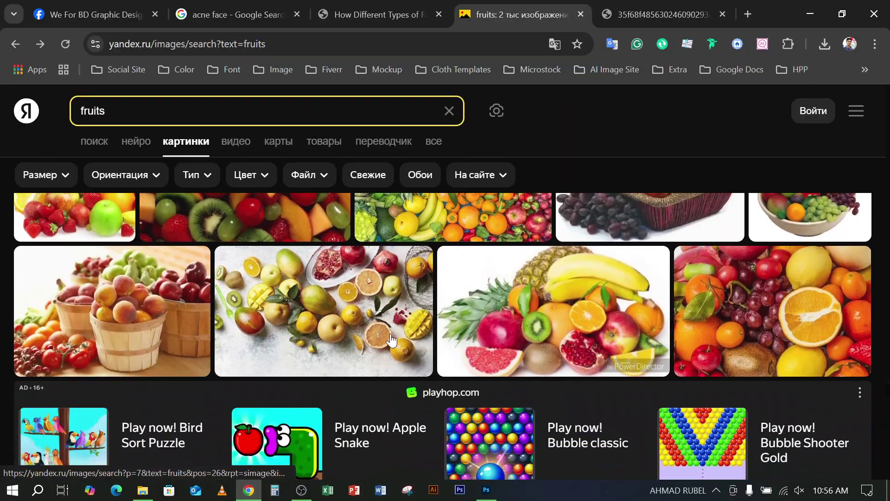
click(330, 280)
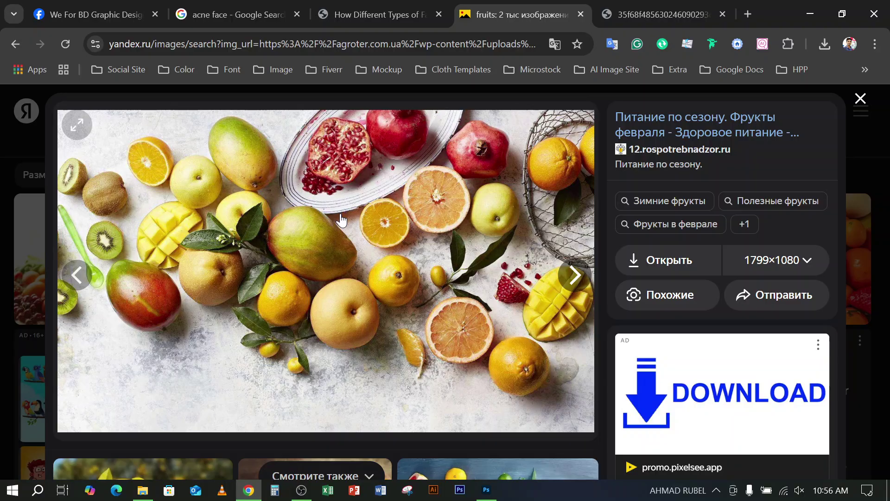
right_click(341, 221)
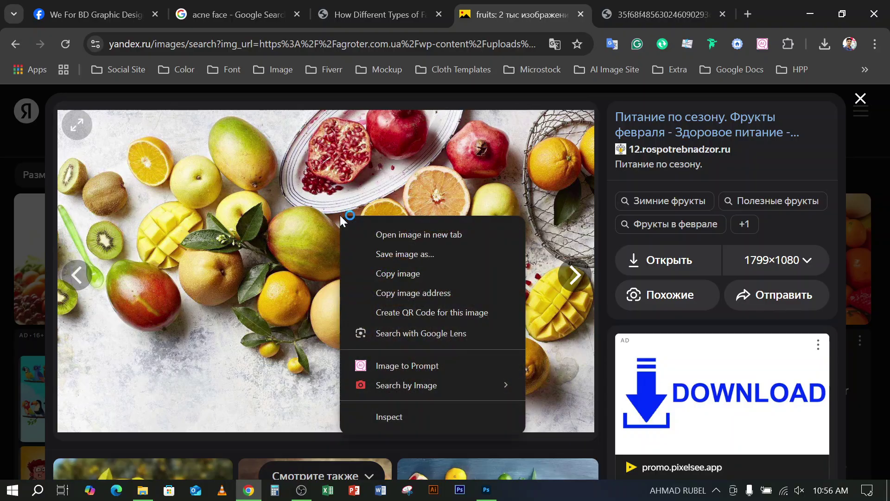
click(411, 255)
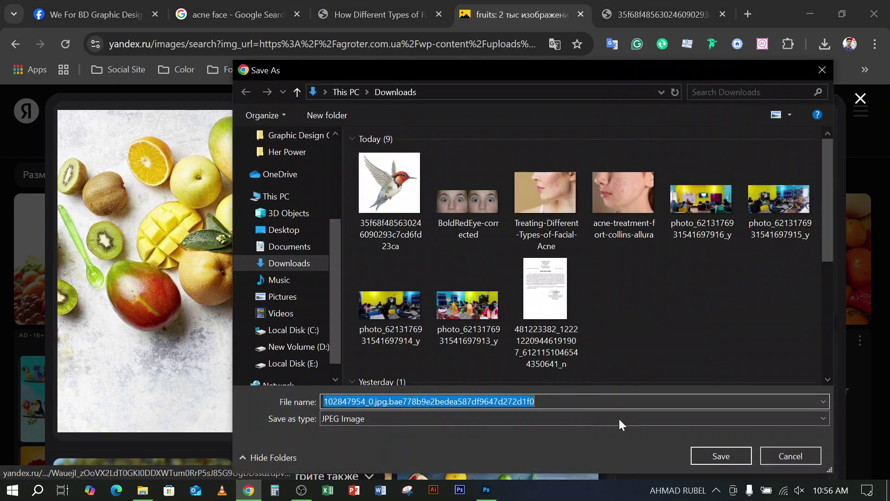
click(724, 457)
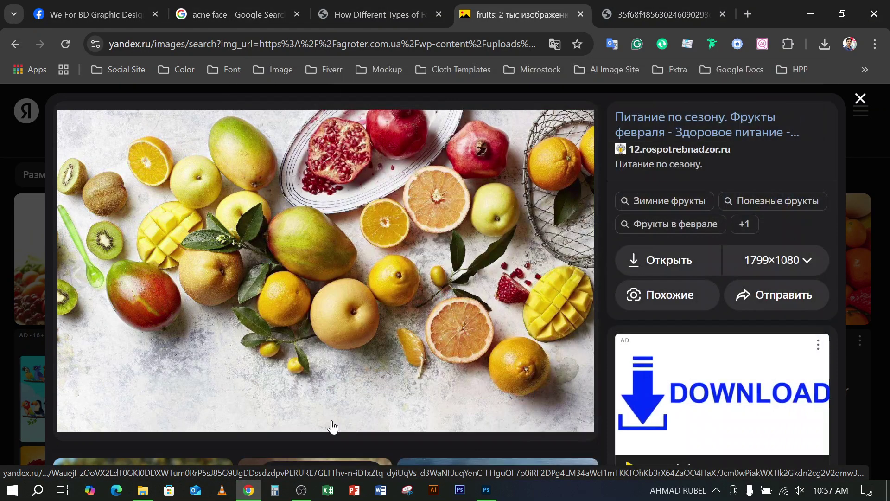
Switch to File Explorer and open the downloaded fruit picture from Downloads as a separate document in Photoshop
click(139, 492)
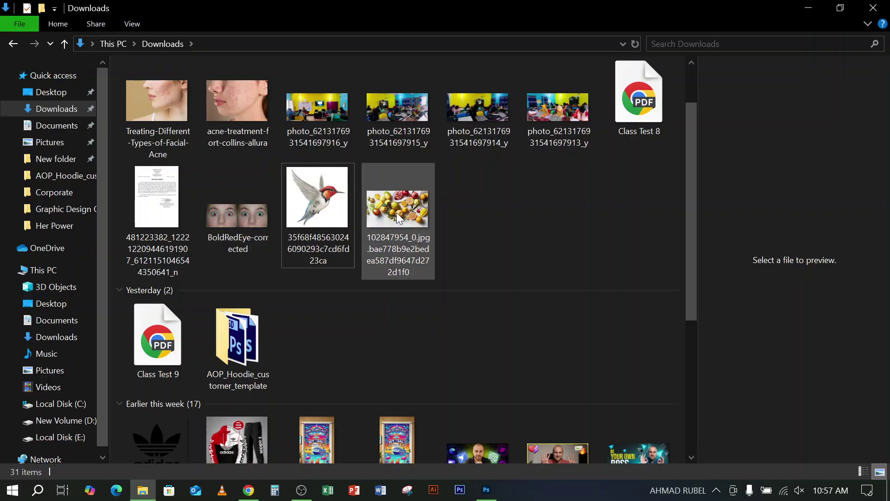
drag(398, 211, 553, 148)
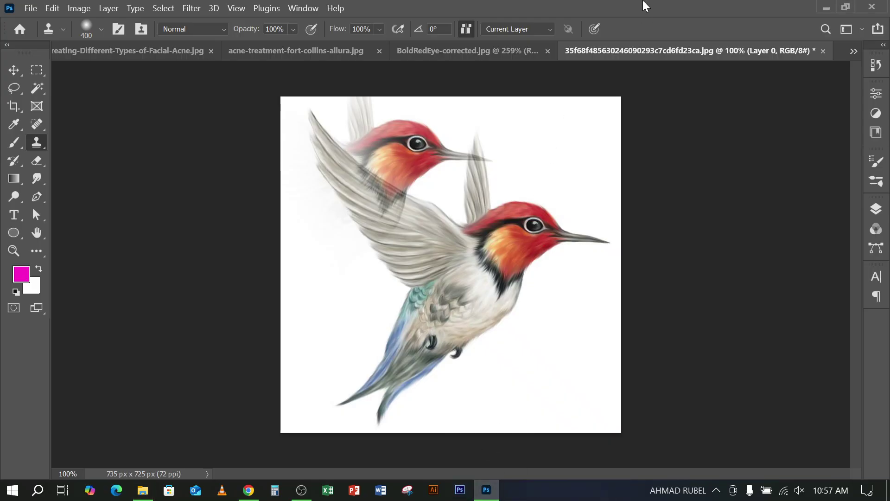
mouse_move(644, 6)
mouse_down()
mouse_move(574, 41)
mouse_move(575, 50)
mouse_up()
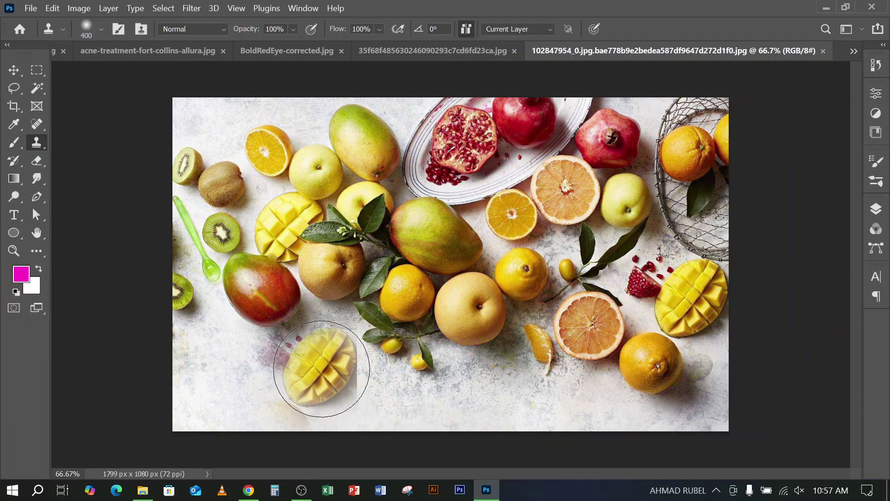
Clone the cut mango onto the empty surface below the red mango, and clone the orange half beside it
click(321, 369)
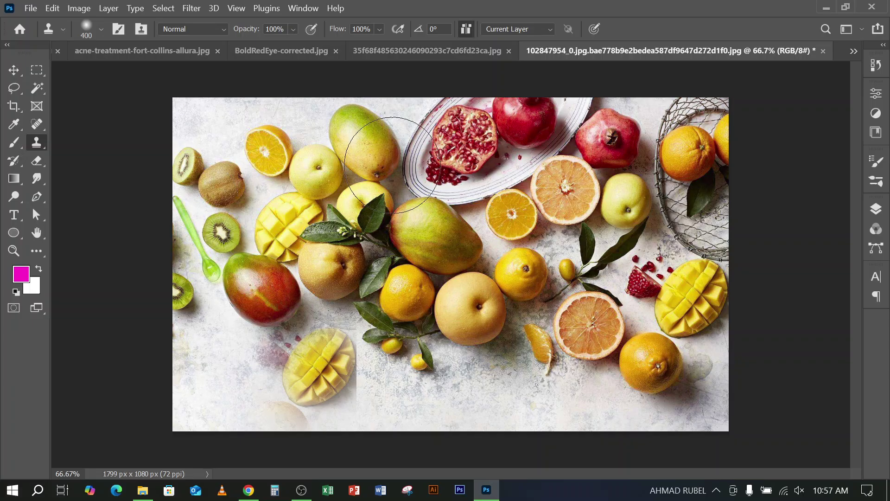
alt+click(268, 153)
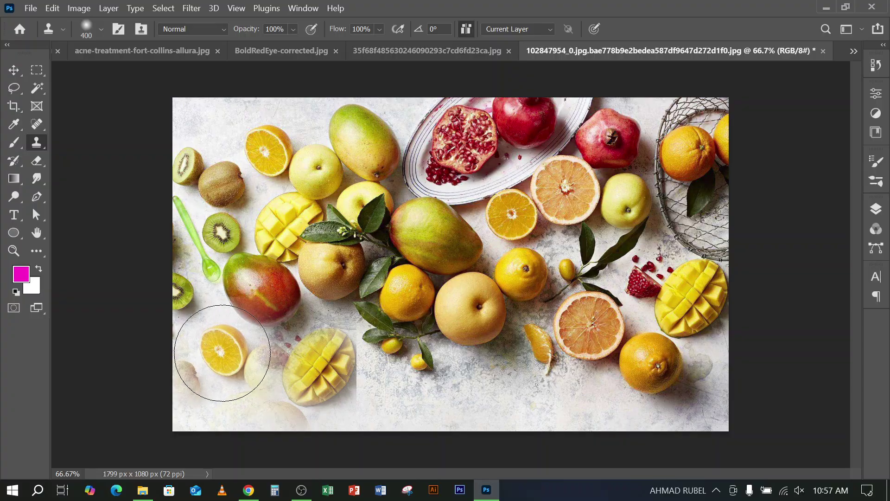
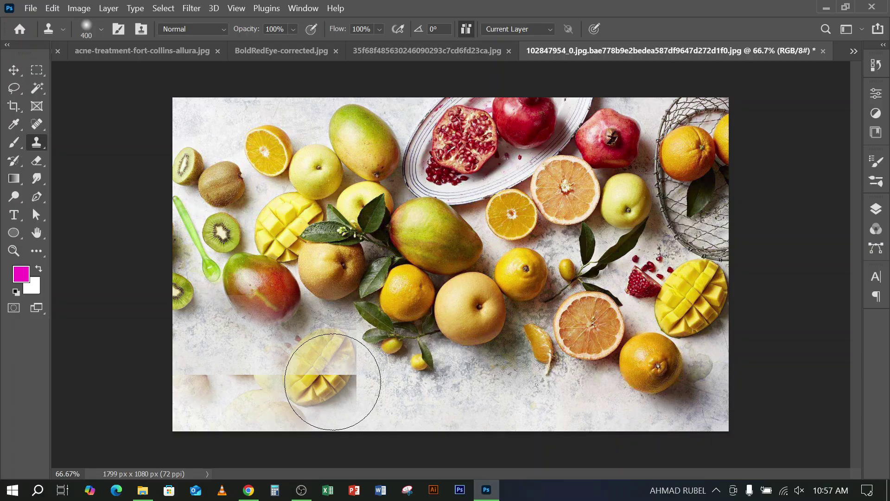
Sample plain surface below the central fruit and clone it over the cut-mango copy, reducing the Clone Stamp brush to 250
mouse_move(315, 385)
mouse_down()
mouse_move(328, 408)
mouse_move(319, 383)
mouse_move(320, 392)
mouse_up()
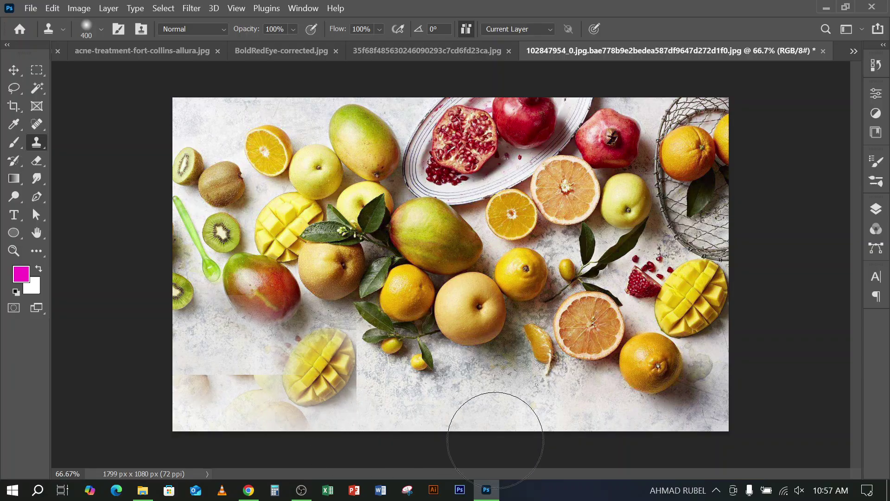
alt+click(502, 414)
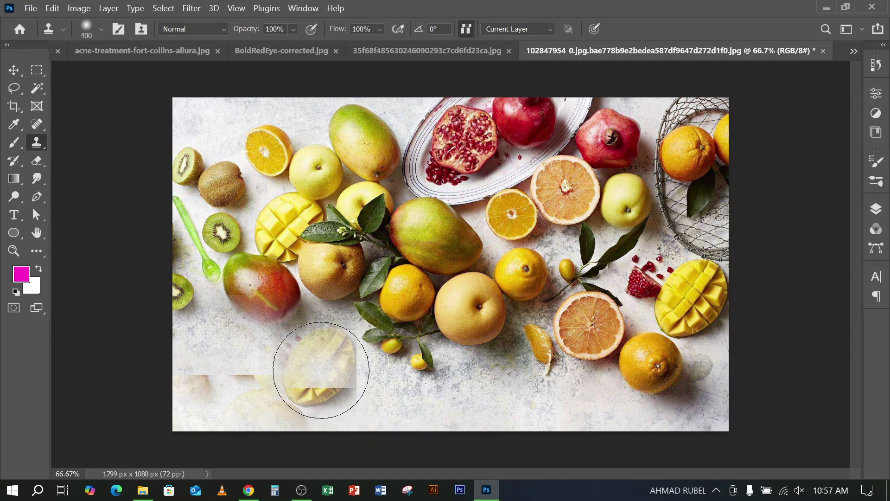
drag(321, 378, 319, 384)
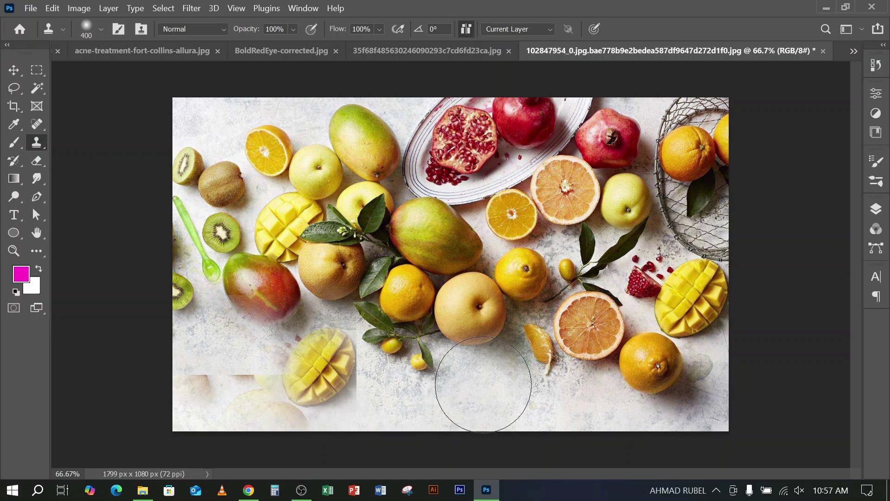
key(bracketleft)
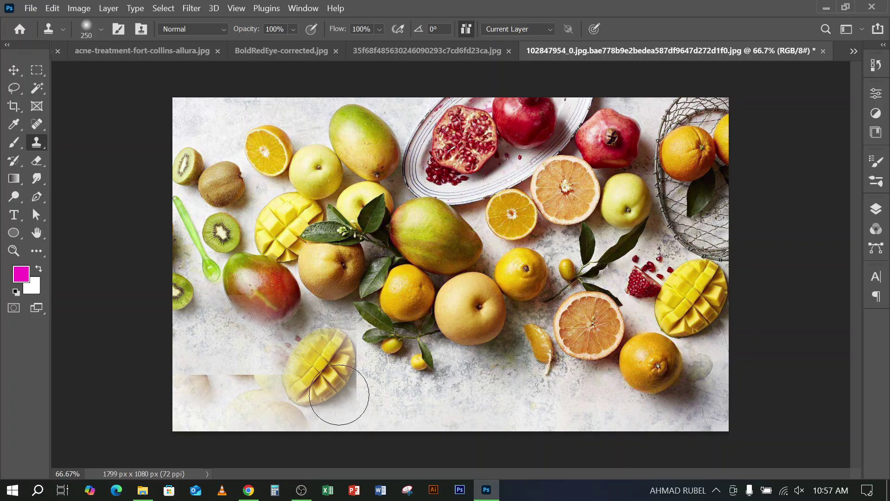
mouse_move(339, 394)
mouse_down()
mouse_move(314, 368)
mouse_move(328, 368)
mouse_move(179, 407)
mouse_move(306, 356)
mouse_move(383, 386)
mouse_up()
Enlarge the Clone Stamp brush to 600, clone surface over the mango copy, and undo the extra stroke in the lower-left area
key(bracketright)
key(bracketright)
key(bracketright)
key(bracketright)
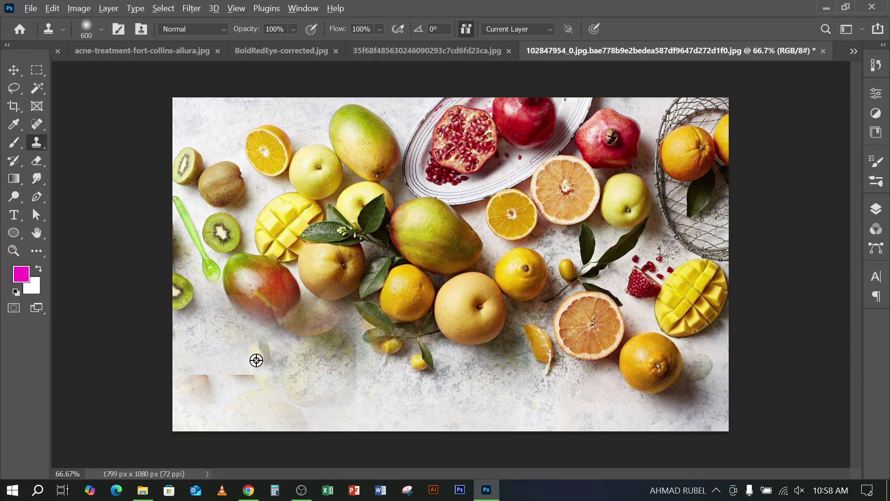
click(222, 358)
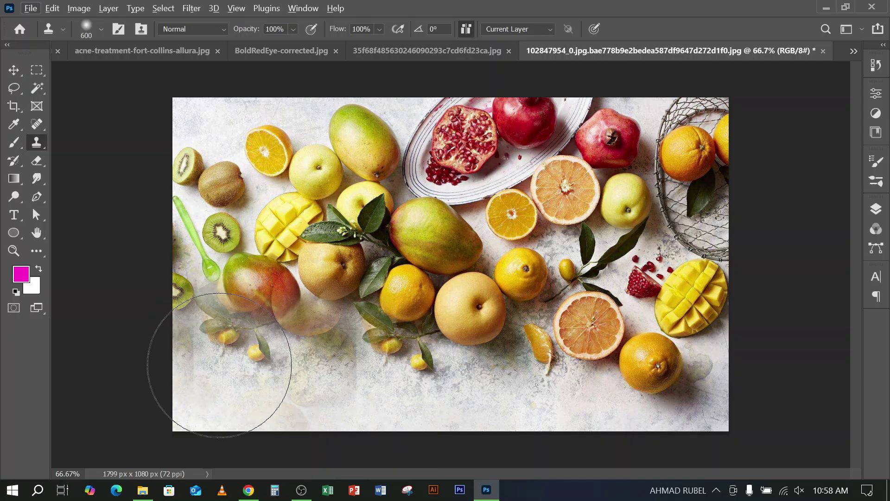
key(ctrl+z)
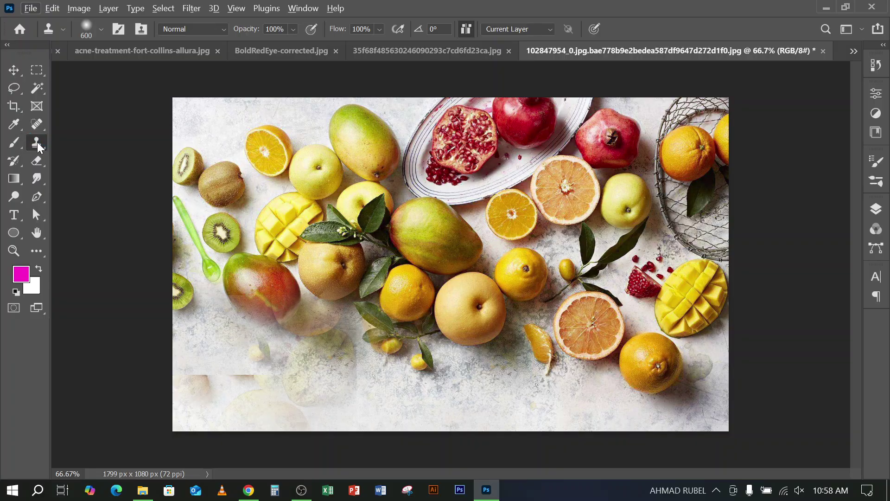
Switch to the Treating-Different-Types-of-Facial-Acne.jpg document and undo its recent cloning strokes
right_click(37, 142)
click(139, 49)
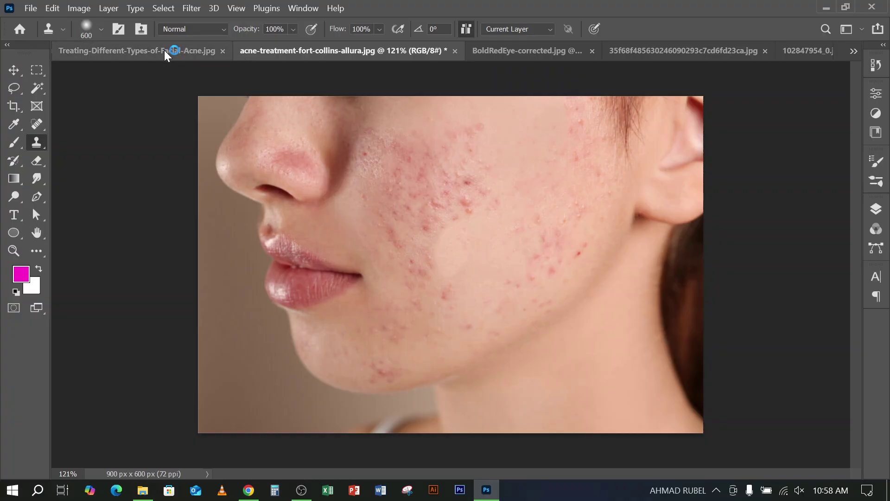
click(164, 50)
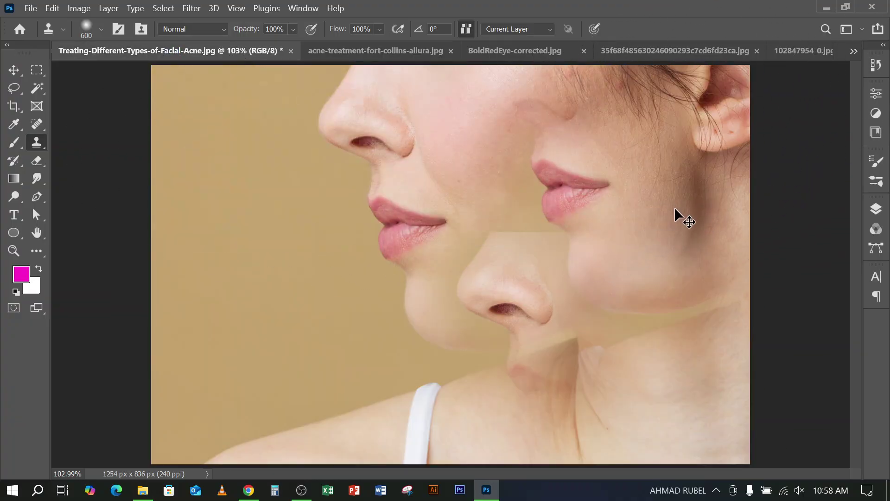
key(ctrl+z)
key(ctrl+z)
key(ctrl+z)
key(ctrl+z)
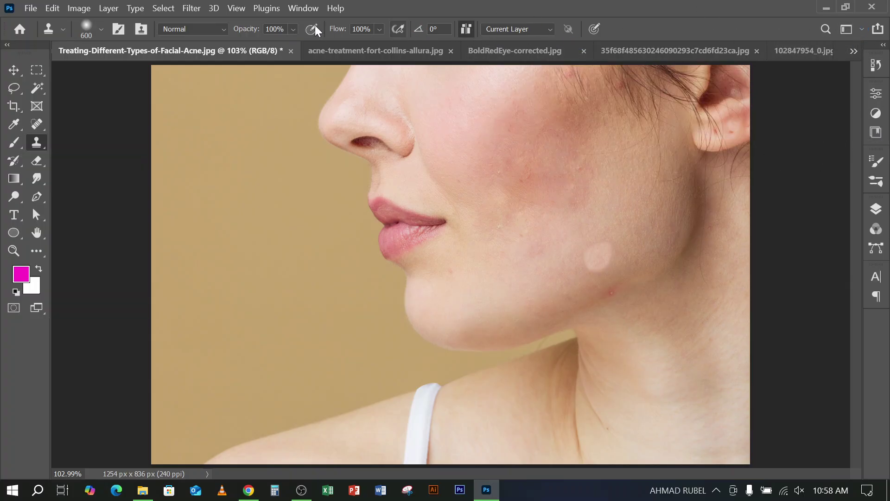
Show the document's History and revert the portrait to its originally opened state
click(294, 9)
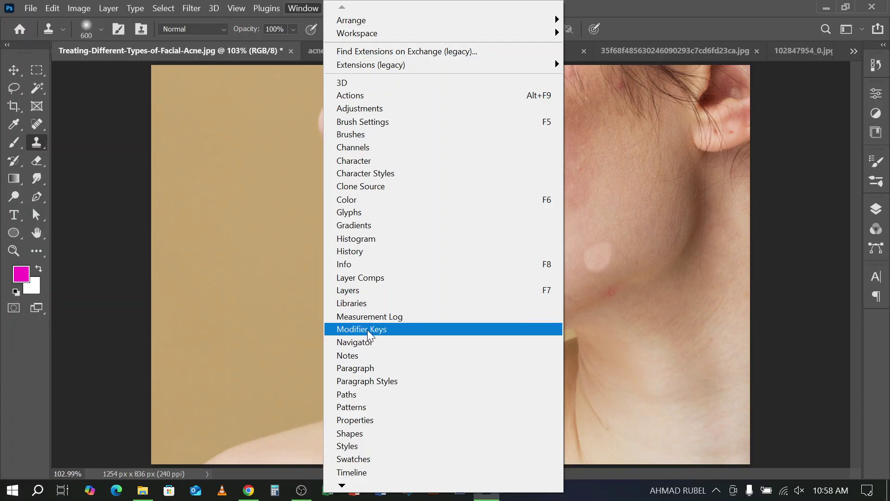
click(366, 252)
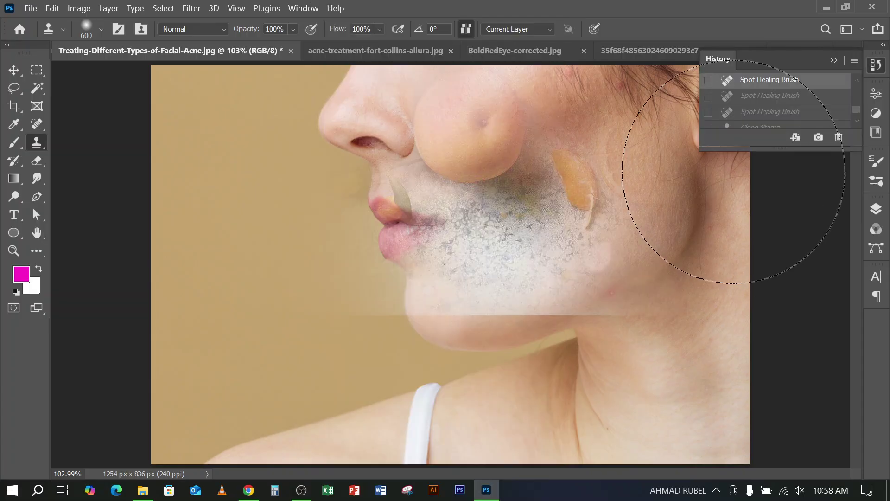
scroll(755, 104, up, 3)
scroll(755, 107, up, 5)
click(762, 91)
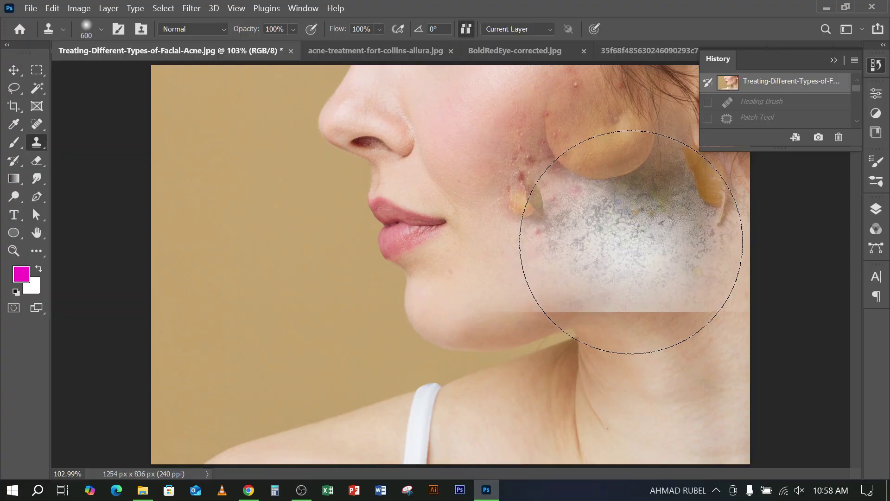
Reduce the Clone Stamp brush to 100 and clone clean nearby skin over the larger pimple on the lower jaw
key(bracketleft)
key(bracketleft)
key(bracketleft)
key(bracketleft)
key(bracketleft)
key(bracketleft)
key(bracketleft)
key(bracketleft)
key(bracketleft)
key(bracketleft)
key(bracketleft)
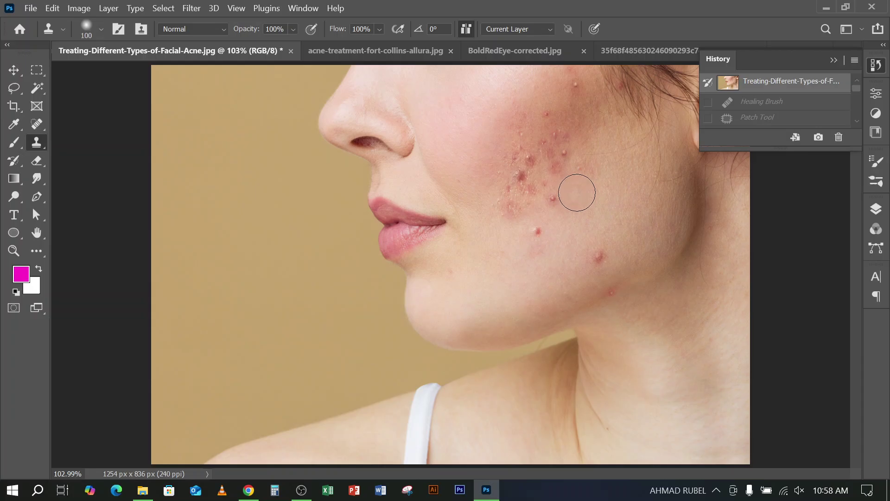
click(576, 192)
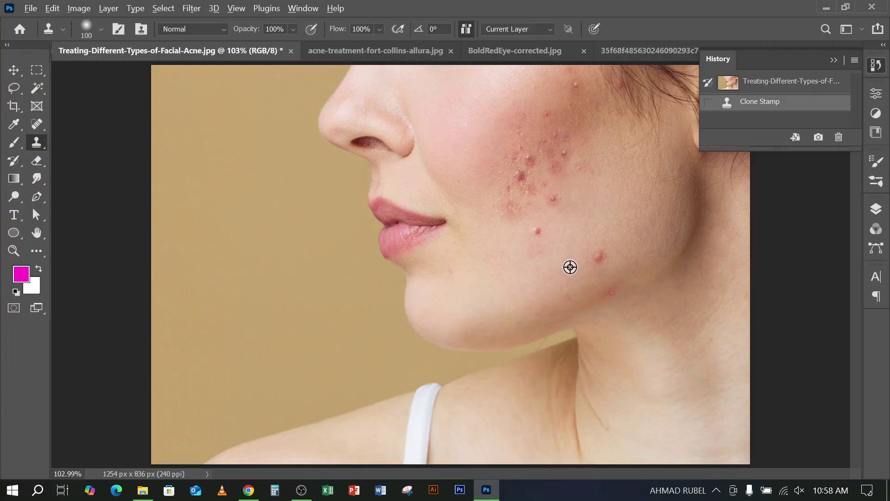
click(596, 258)
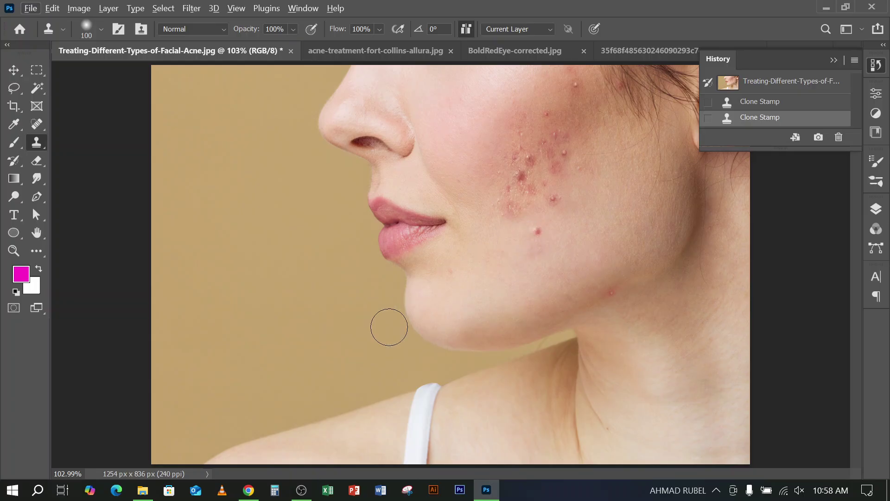
drag(418, 304, 425, 292)
Set up the Brush tool with a hard round tip and set the foreground colour to black, 000000
click(17, 138)
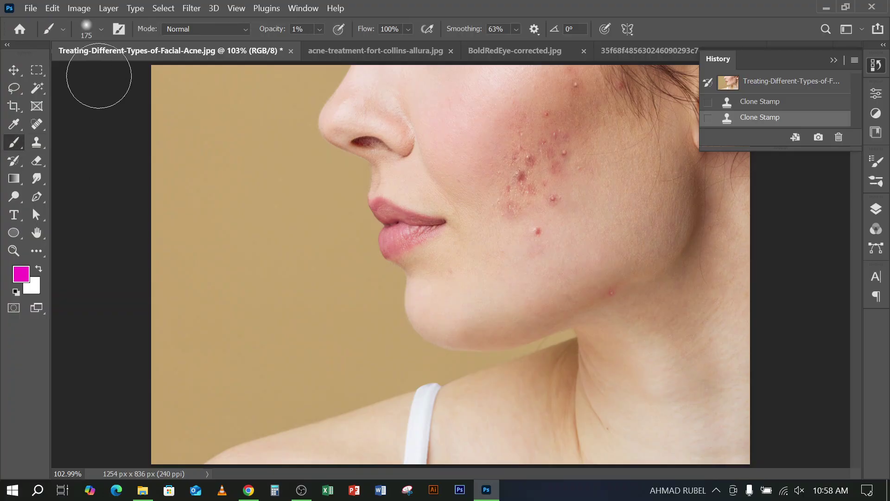
click(101, 29)
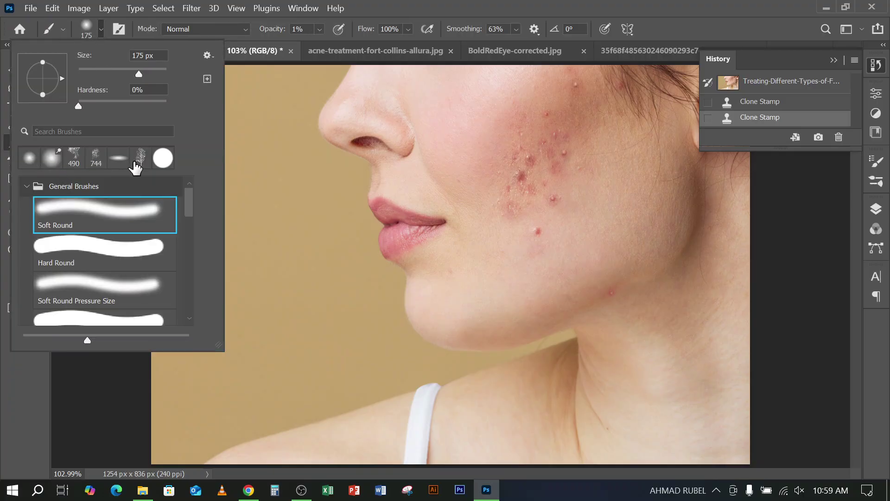
click(162, 158)
click(499, 18)
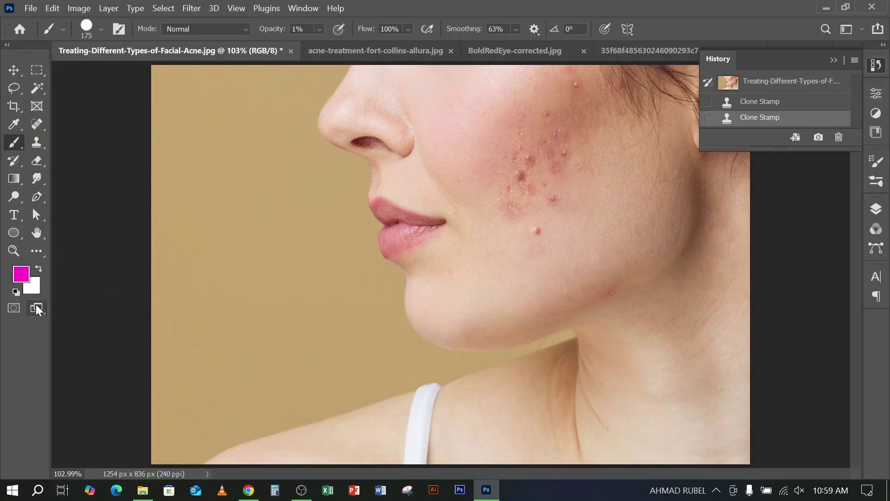
click(20, 274)
text(000000)
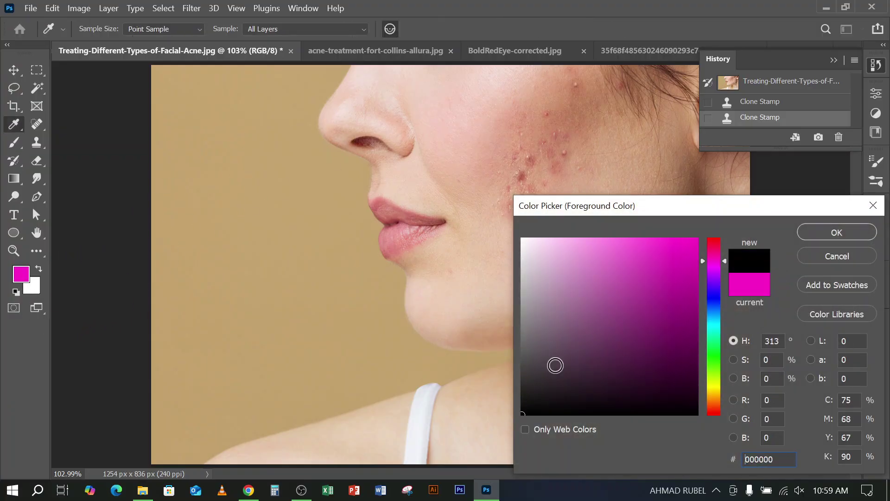
key(Return)
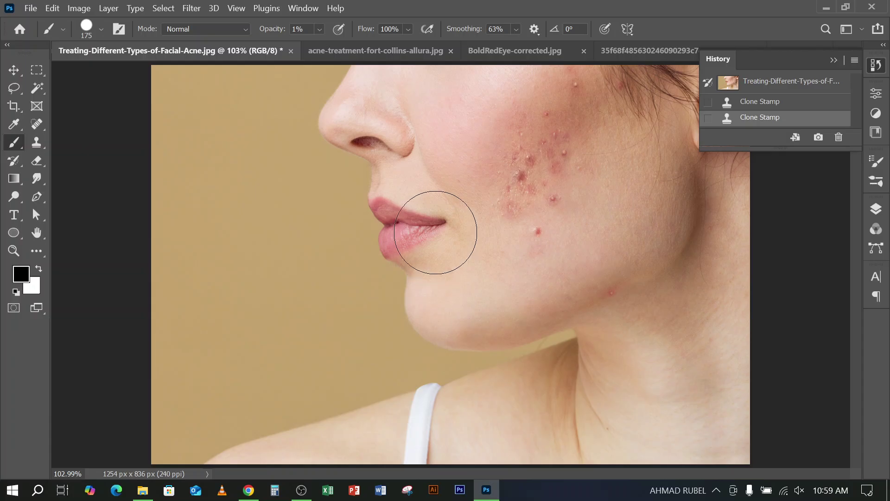
Reduce the brush size to 8, raise its opacity to 100%, and paint a small black dot beside the mouth corner
key(bracketleft)
key(bracketleft)
key(bracketleft)
key(bracketleft)
key(bracketleft)
key(bracketleft)
key(bracketleft)
key(bracketleft)
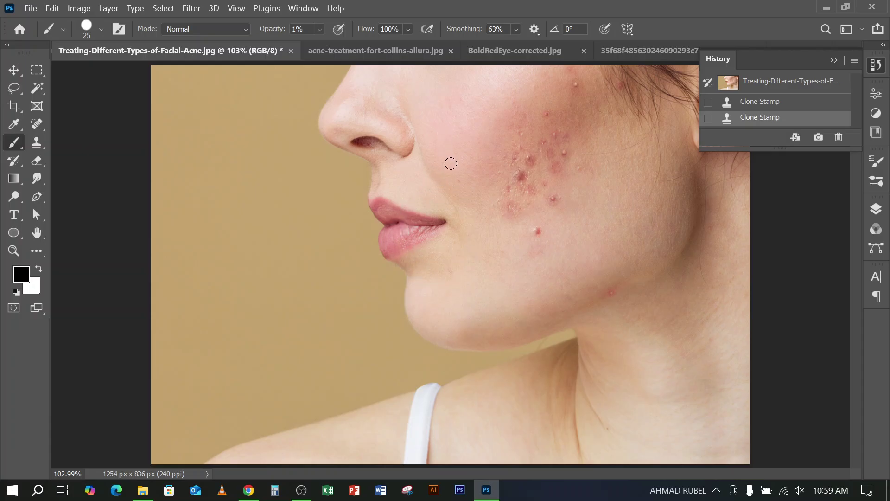
drag(460, 195, 394, 275)
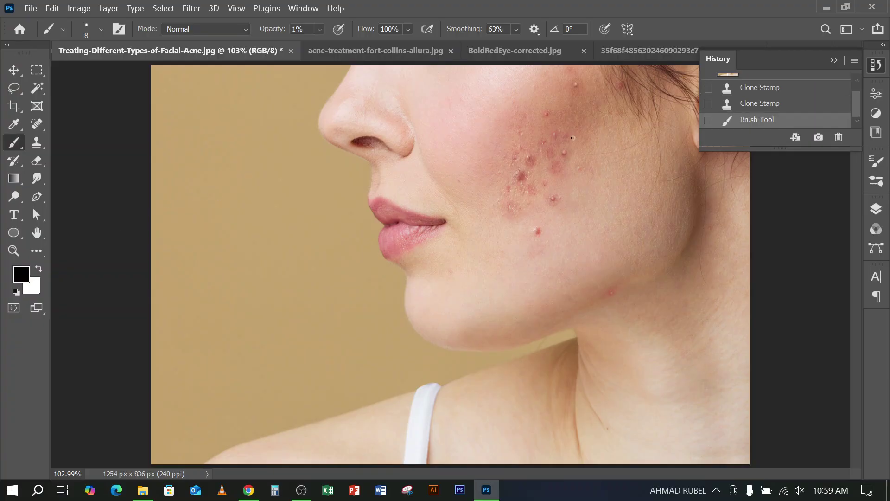
drag(263, 30, 431, 39)
click(466, 197)
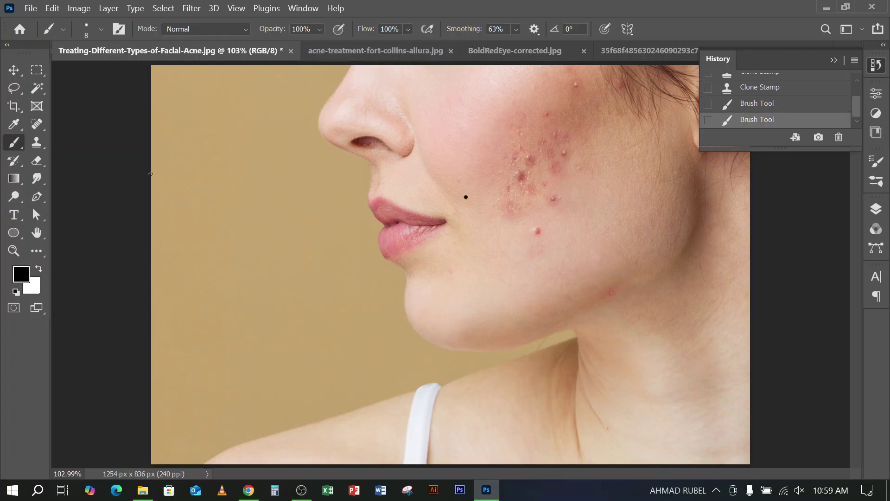
Sample the black dot with the Clone Stamp and clone it onto the cheek beside the nose and near the ear
click(14, 70)
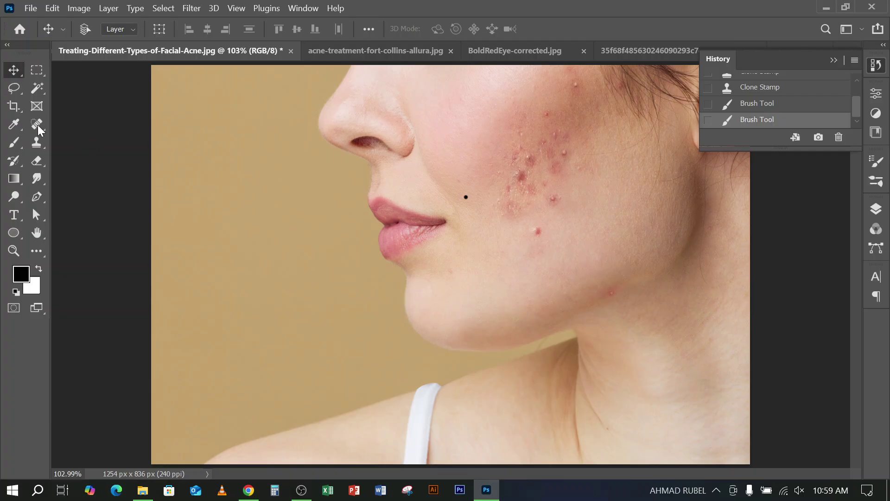
drag(38, 143, 107, 143)
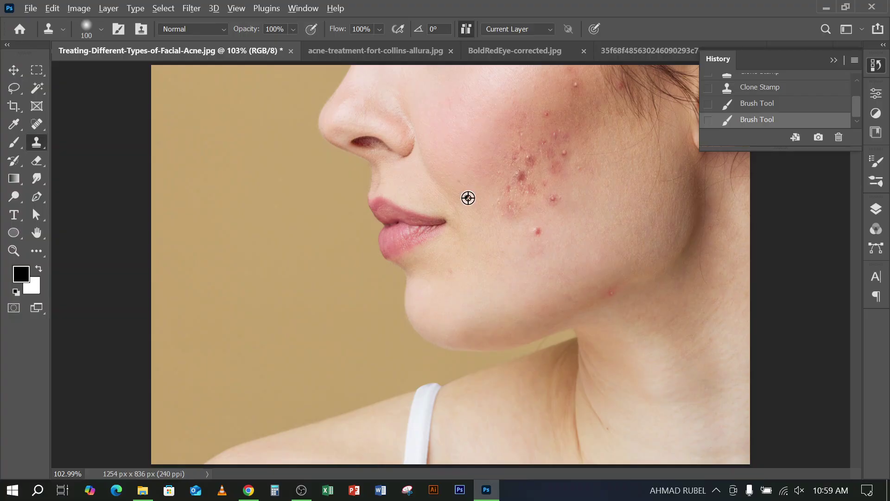
alt+click(468, 198)
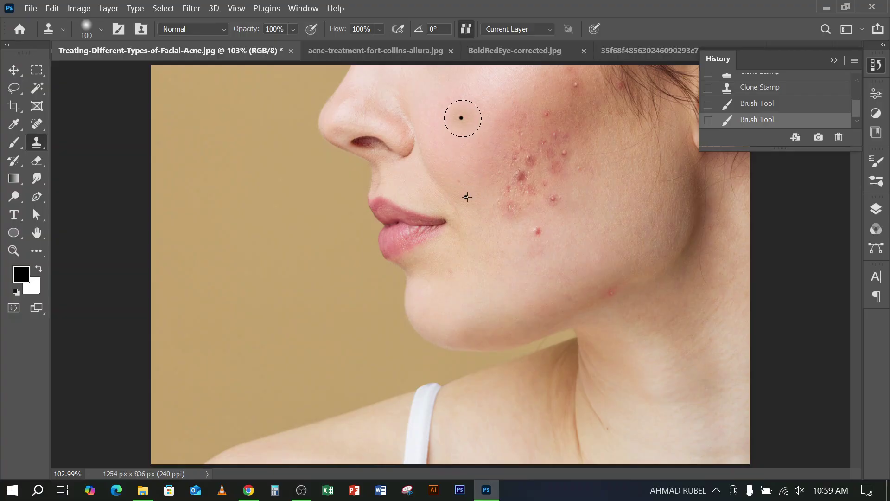
click(463, 119)
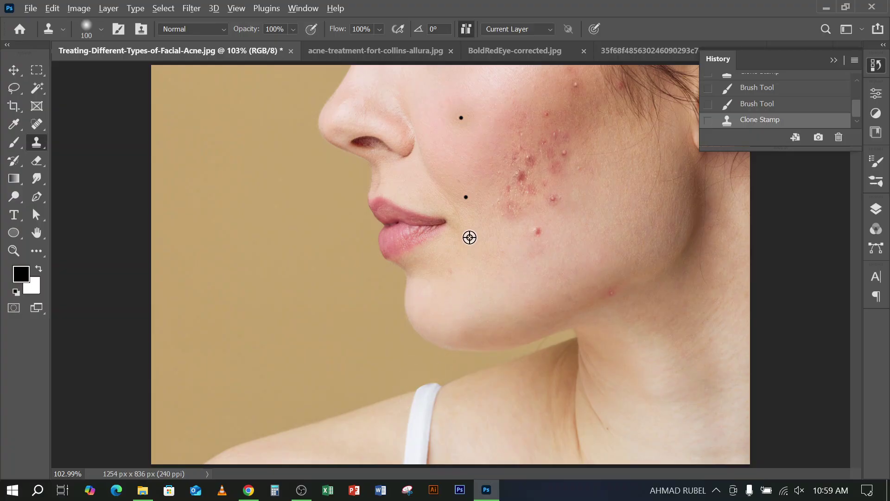
click(634, 190)
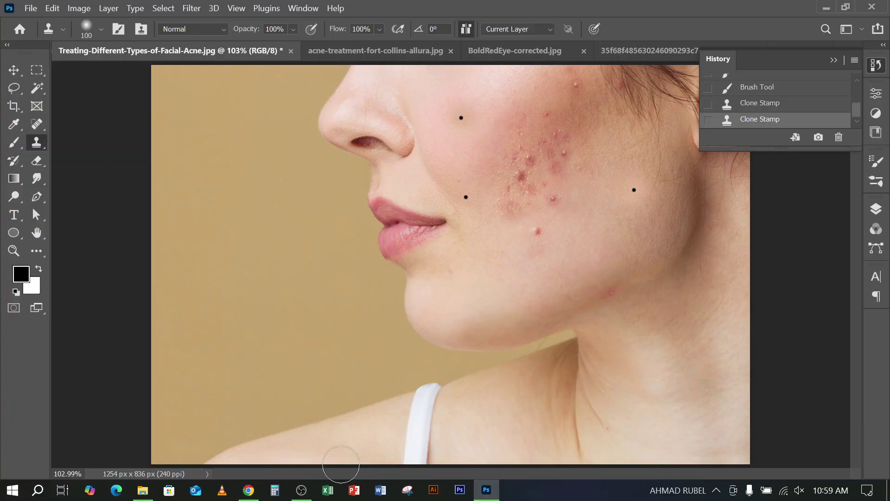
click(17, 69)
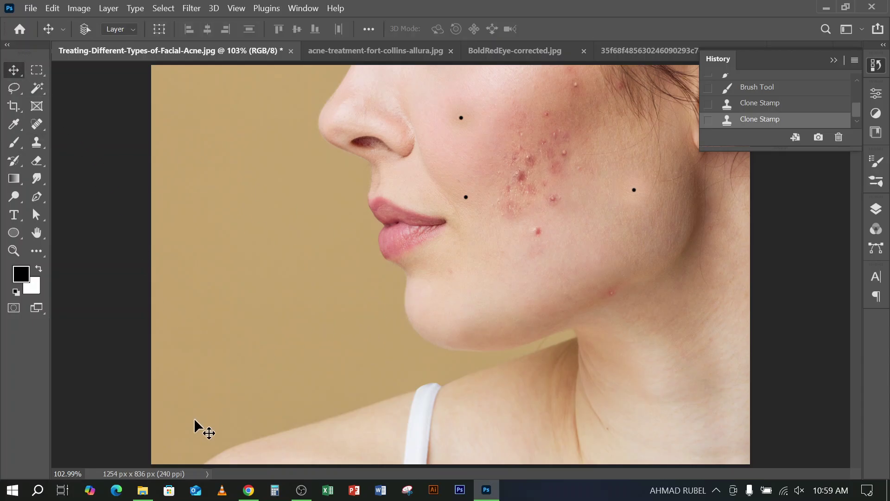
click(301, 490)
click(301, 489)
Show the document's layers and add a new empty layer above the background
click(876, 210)
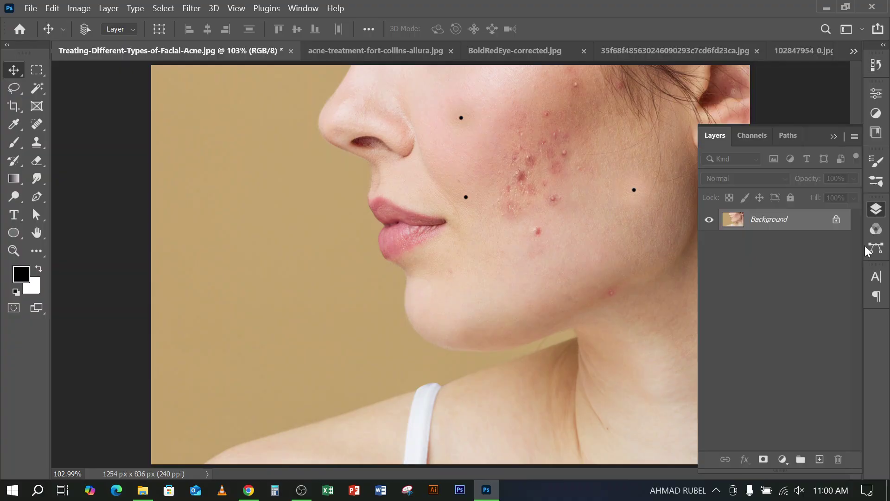
click(820, 459)
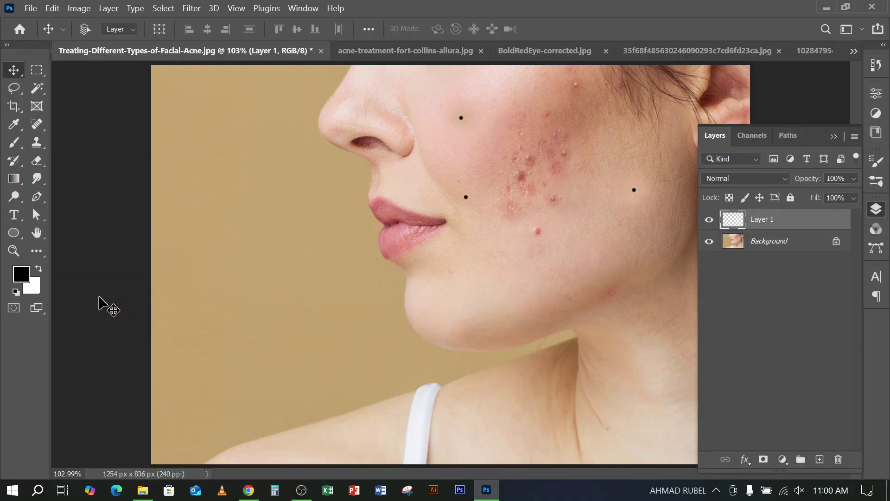
Sample the reddish cheek skin tone as the foreground colour and set the Brush tool to the Soft Round tip
click(25, 277)
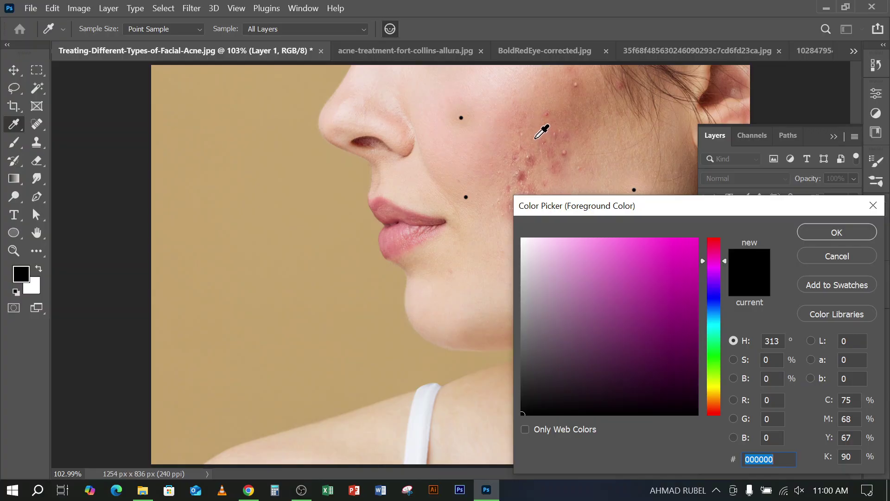
click(533, 134)
click(811, 232)
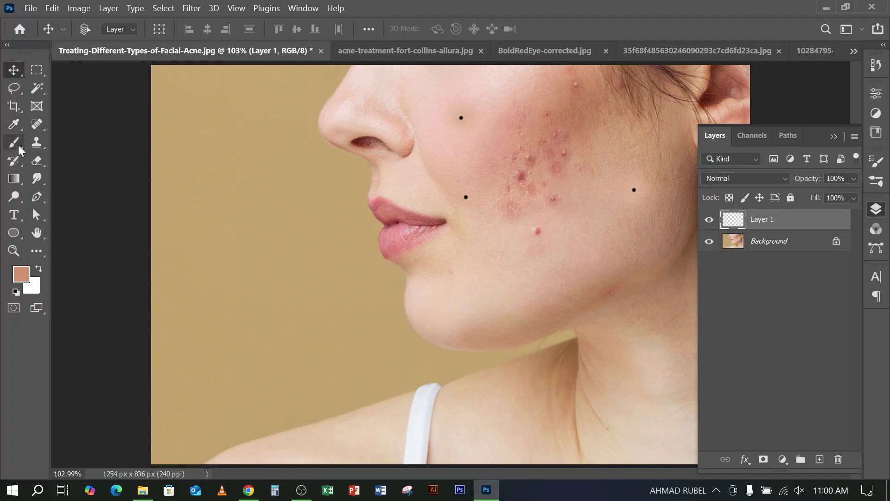
click(18, 145)
click(101, 29)
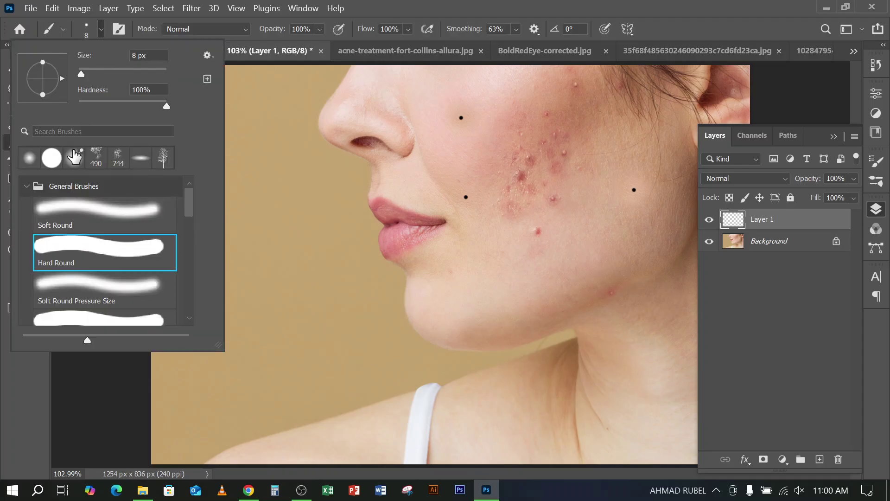
click(29, 157)
key(Return)
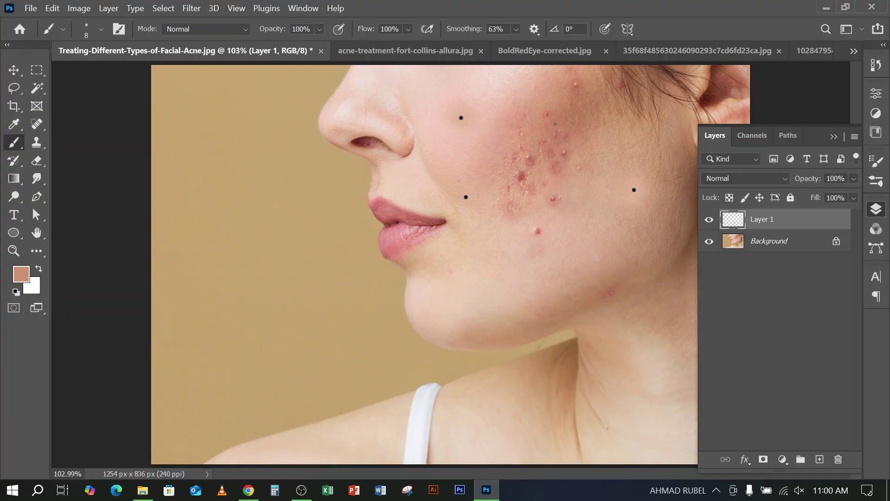
Enlarge the brush to 175, lower its opacity to 26%, and paint over the acne on the cheek on Layer 1
key(bracketright)
key(bracketright)
key(bracketright)
key(bracketright)
key(bracketright)
key(bracketright)
key(bracketright)
key(bracketright)
drag(273, 28, 223, 31)
mouse_move(503, 184)
mouse_down()
mouse_move(540, 200)
mouse_move(527, 233)
mouse_move(589, 114)
mouse_move(562, 135)
mouse_move(551, 114)
mouse_move(511, 209)
mouse_move(538, 208)
mouse_move(525, 234)
mouse_move(510, 206)
mouse_move(557, 165)
mouse_move(566, 182)
mouse_move(532, 221)
mouse_move(510, 229)
mouse_move(553, 230)
mouse_move(545, 238)
mouse_move(527, 237)
mouse_move(605, 182)
mouse_move(592, 209)
mouse_move(476, 146)
mouse_move(518, 254)
mouse_move(468, 310)
mouse_move(533, 112)
mouse_move(514, 124)
mouse_move(578, 104)
mouse_move(552, 133)
mouse_move(544, 179)
mouse_move(516, 226)
mouse_move(503, 216)
mouse_move(488, 120)
mouse_move(542, 105)
mouse_move(559, 124)
mouse_move(563, 102)
mouse_move(558, 124)
mouse_move(574, 170)
mouse_move(552, 236)
mouse_move(542, 205)
mouse_up()
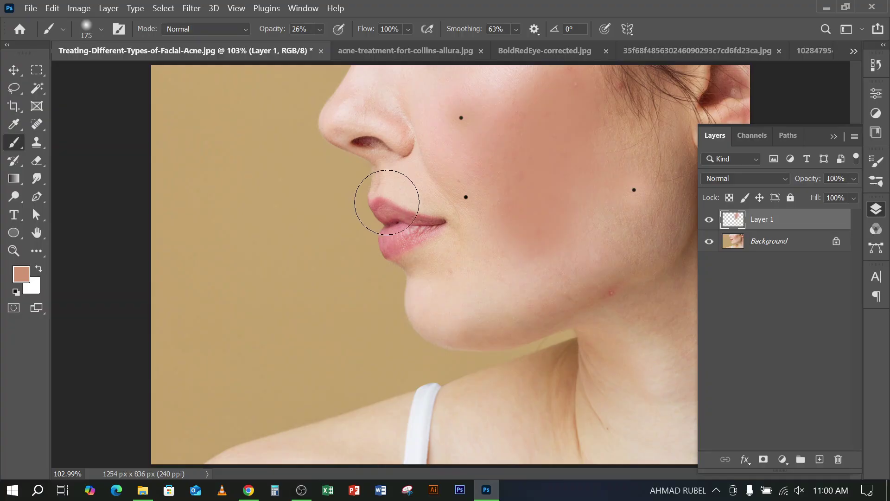
scroll(560, 196, down, 2)
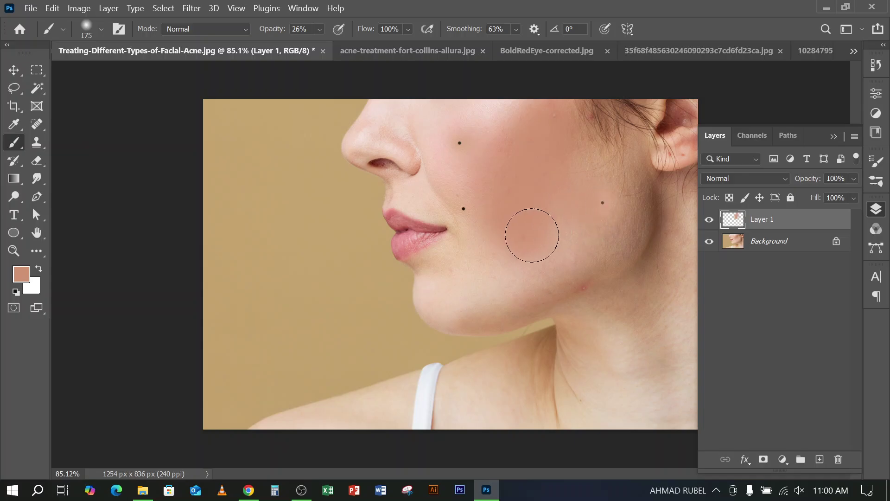
click(14, 69)
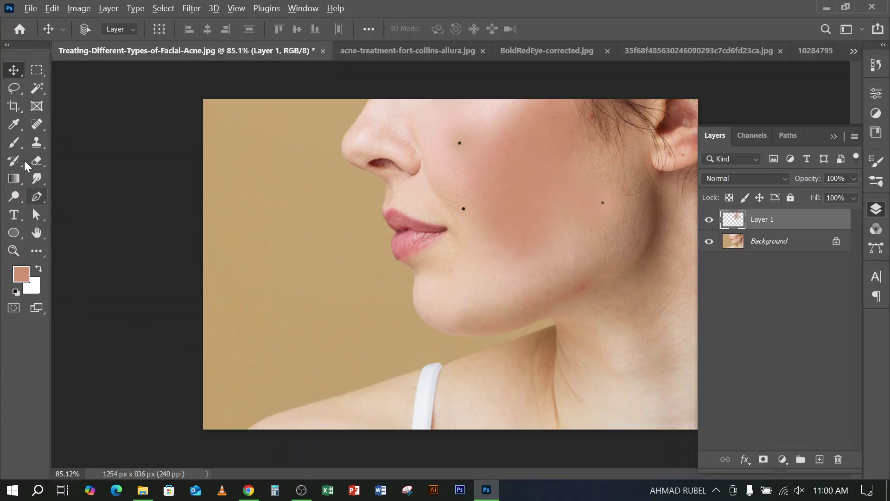
Unlock the Background layer and merge it with Layer 1
scroll(35, 194, up, 2)
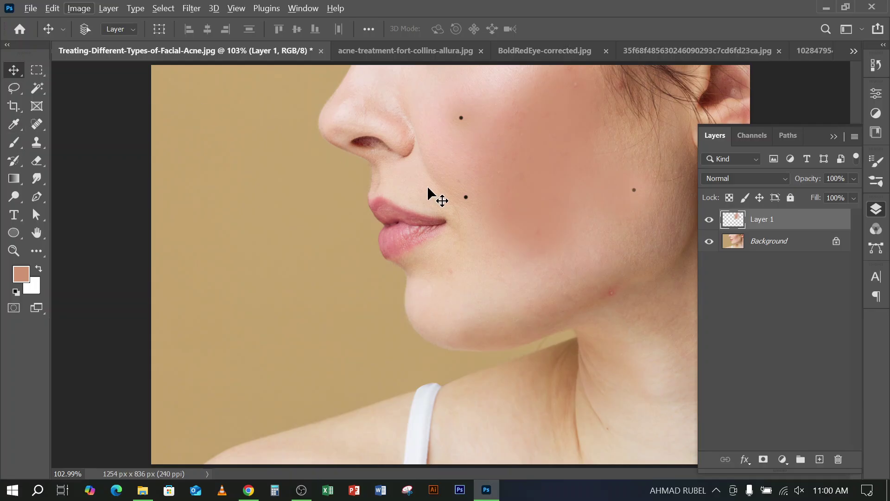
scroll(561, 234, down, 2)
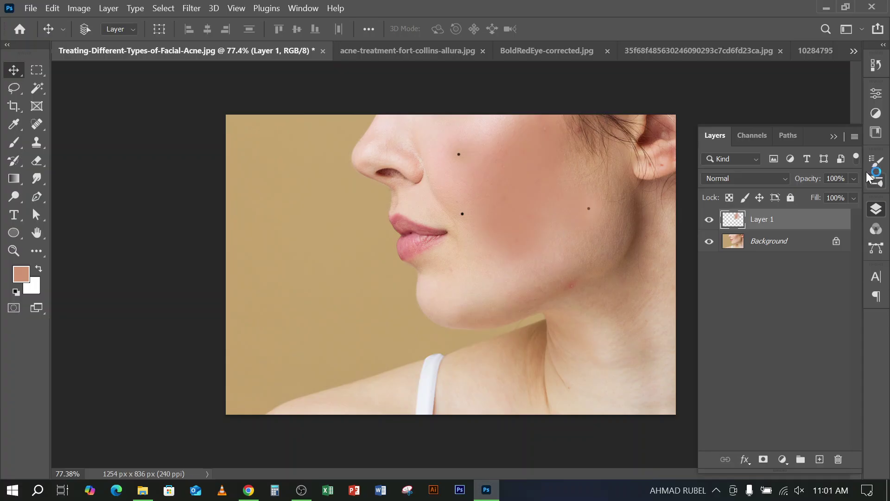
click(835, 242)
shift+click(788, 222)
right_click(789, 222)
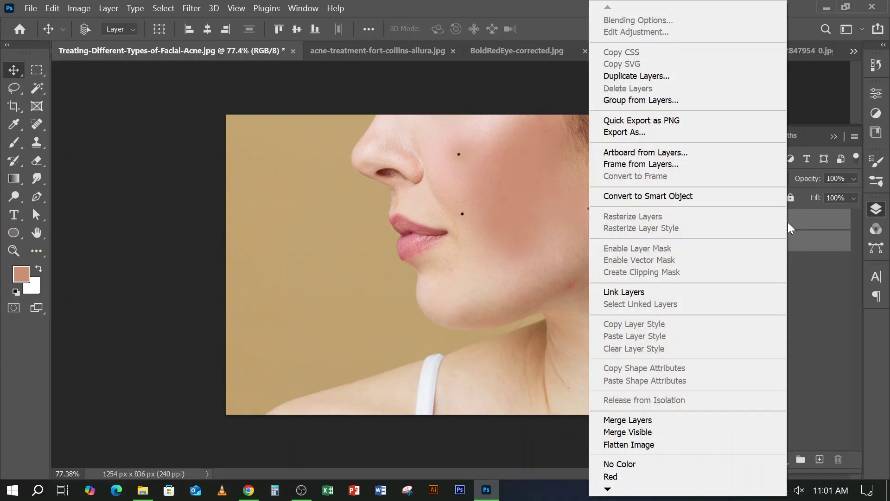
click(618, 417)
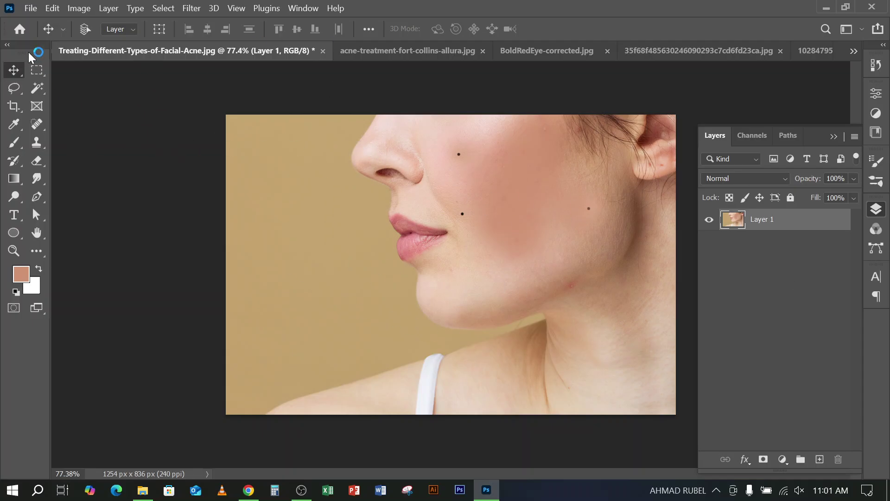
Apply a Brightness/Contrast adjustment to the merged layer with brightness -3 and contrast 24
click(81, 9)
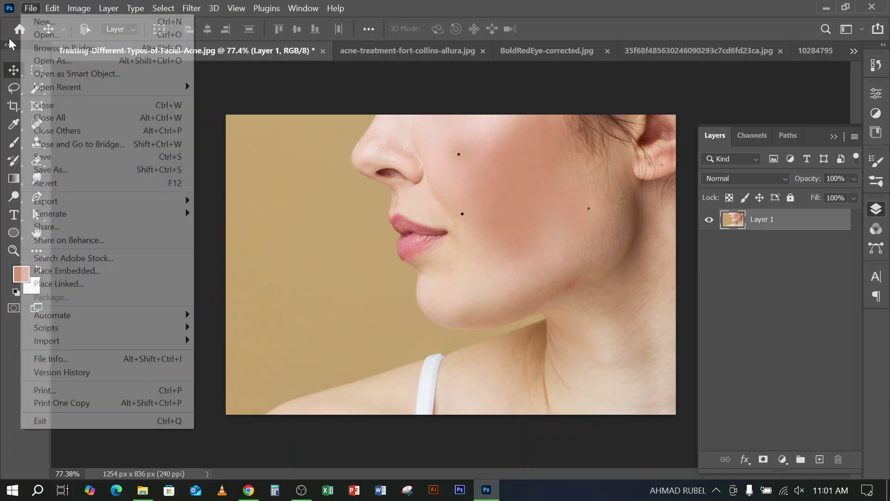
key(Escape)
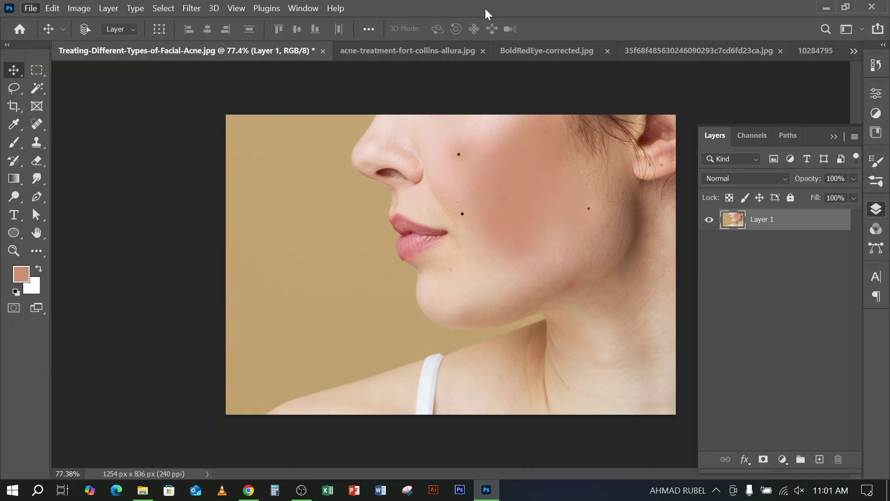
click(72, 7)
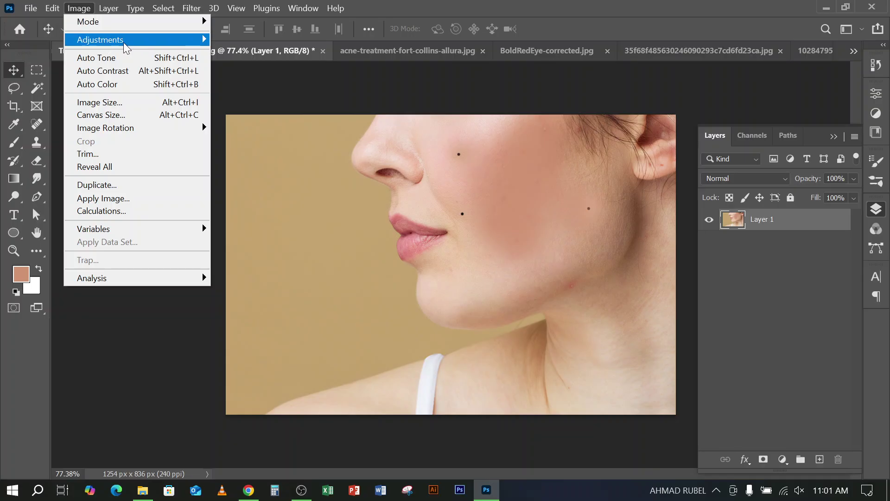
mouse_move(126, 43)
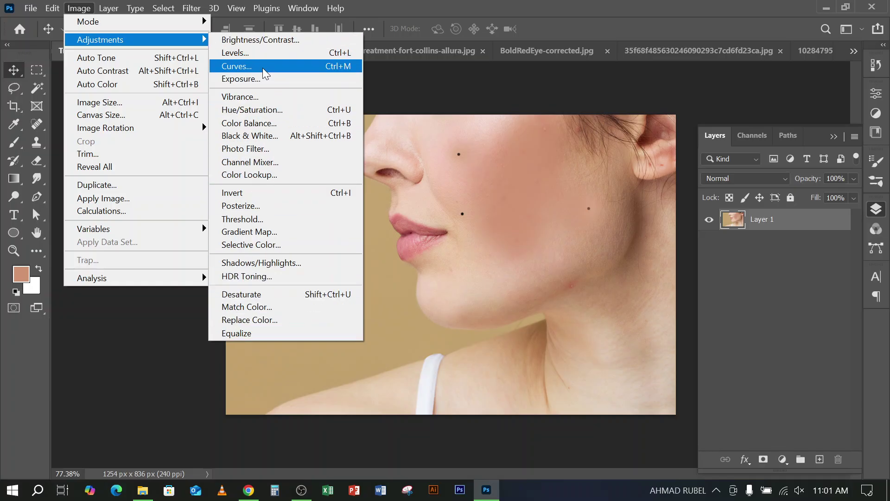
click(287, 40)
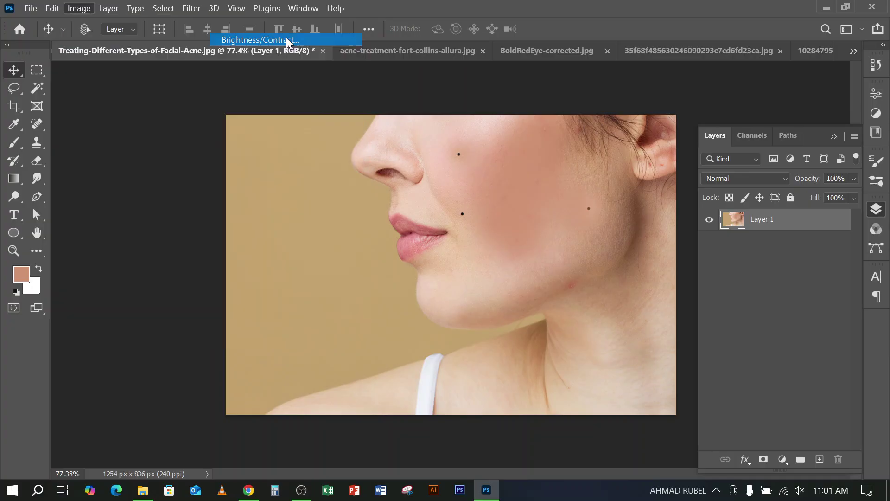
drag(687, 70, 722, 34)
mouse_move(716, 78)
mouse_down()
mouse_move(747, 70)
mouse_move(729, 79)
mouse_move(687, 74)
mouse_move(767, 87)
mouse_move(674, 91)
mouse_move(736, 83)
mouse_move(699, 85)
mouse_move(719, 77)
mouse_up()
mouse_move(719, 109)
mouse_down()
mouse_move(680, 109)
mouse_move(755, 109)
mouse_move(710, 108)
mouse_move(735, 113)
mouse_up()
mouse_move(714, 76)
mouse_down()
mouse_move(725, 80)
mouse_move(716, 78)
mouse_up()
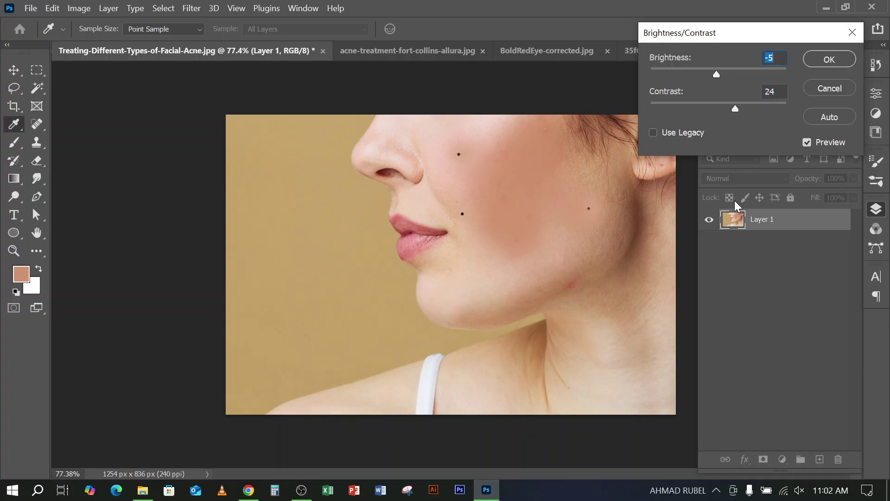
drag(719, 80, 717, 80)
click(830, 59)
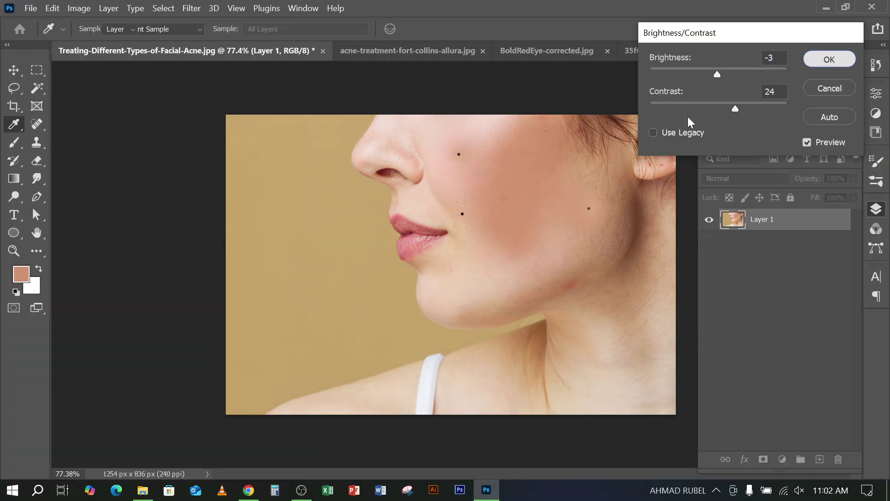
Apply a Levels adjustment to the Red channel with input levels 18, 0.81 and 231
key(v)
mouse_move(117, 37)
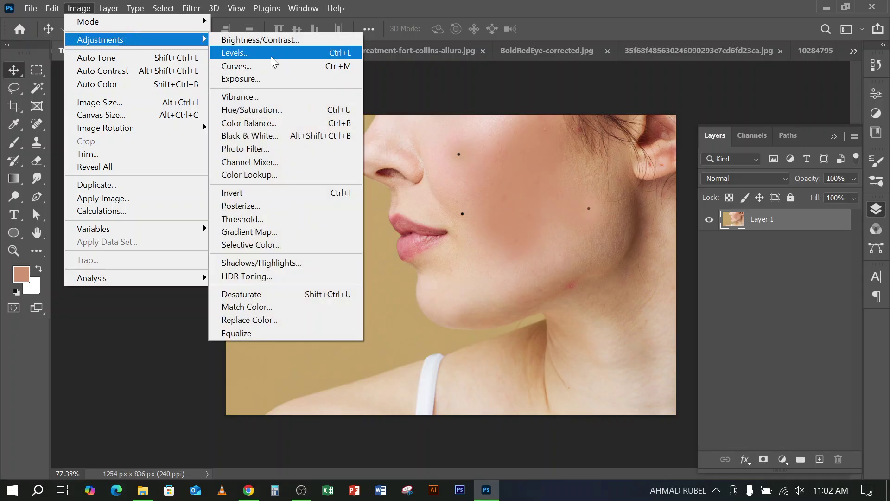
click(270, 55)
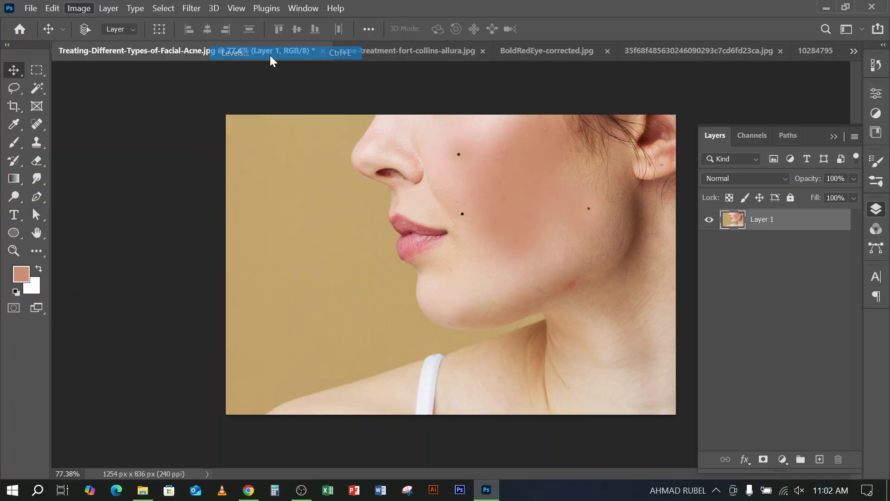
drag(663, 59, 736, 40)
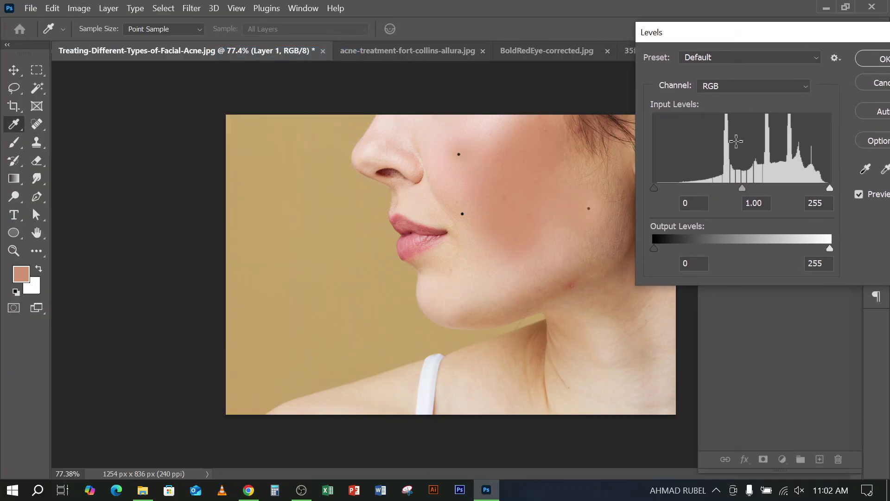
click(710, 58)
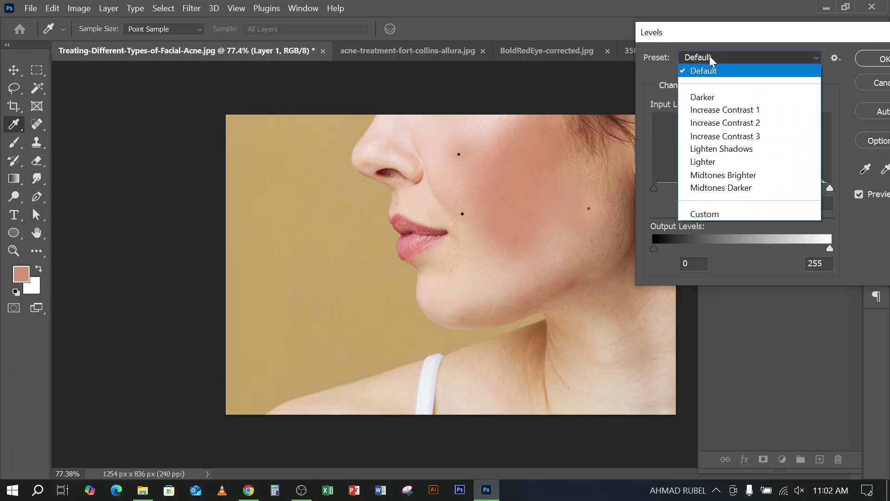
click(714, 71)
click(711, 86)
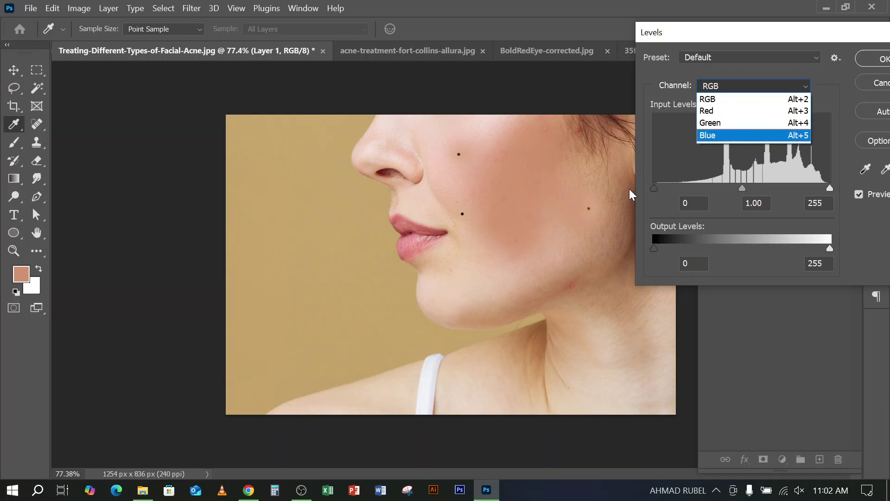
click(717, 113)
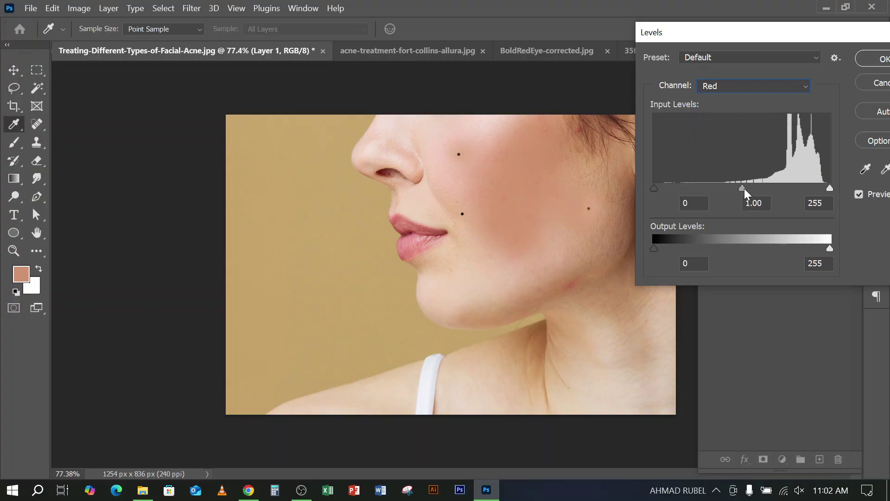
drag(745, 188, 754, 189)
mouse_move(830, 189)
mouse_down()
mouse_move(782, 188)
mouse_move(813, 188)
mouse_up()
mouse_move(657, 188)
mouse_down()
mouse_move(686, 188)
mouse_move(667, 191)
mouse_up()
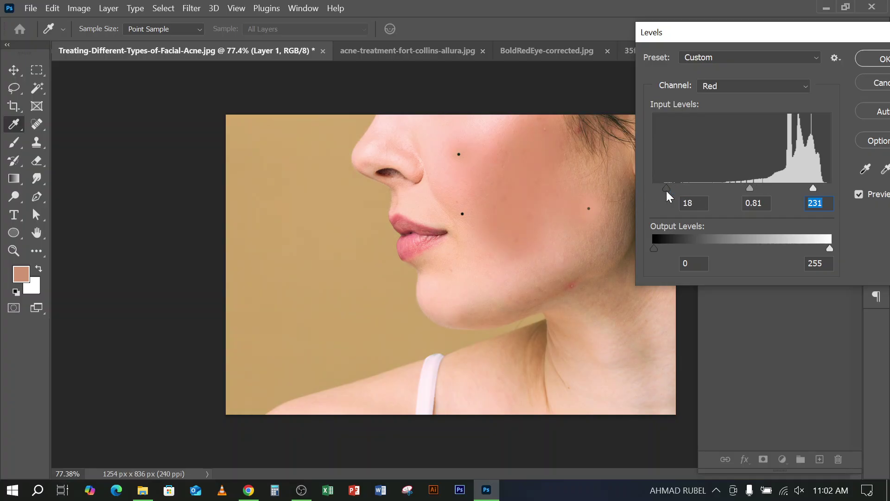
click(884, 60)
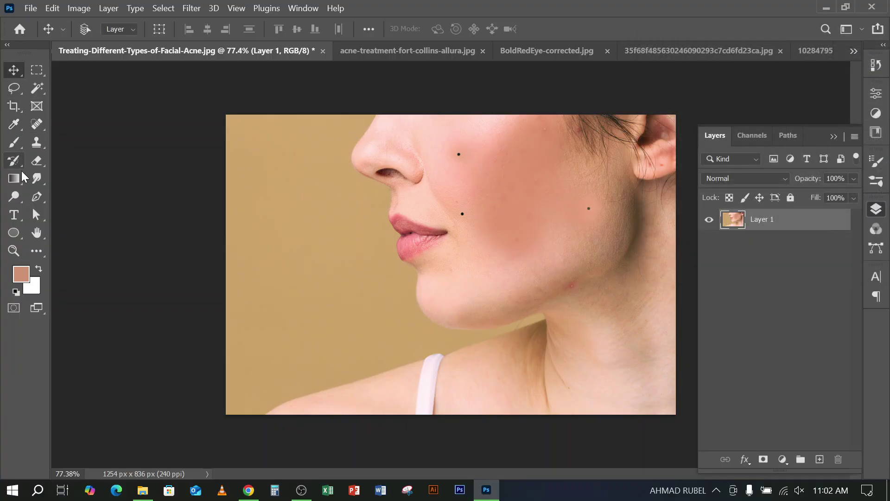
Remove the three black dots from the face with the Spot Healing Brush and heal the leftover mark beside the nose
click(37, 124)
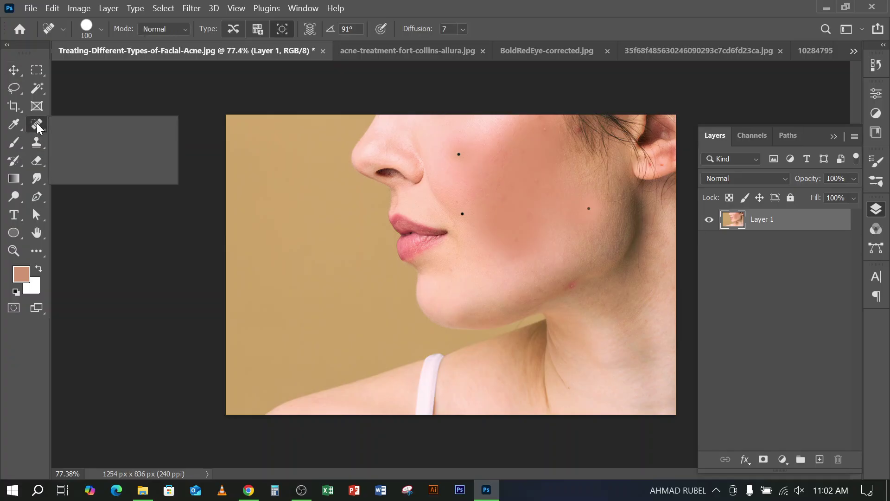
click(92, 123)
click(462, 156)
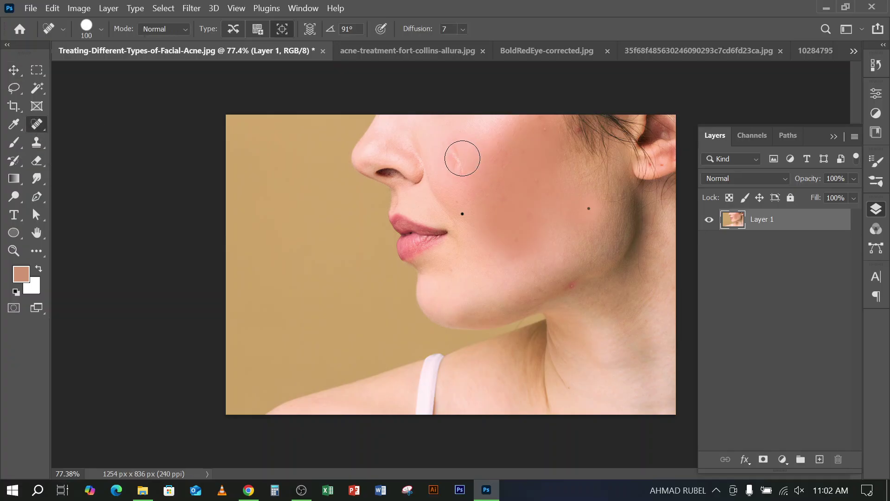
click(462, 213)
click(589, 208)
click(456, 160)
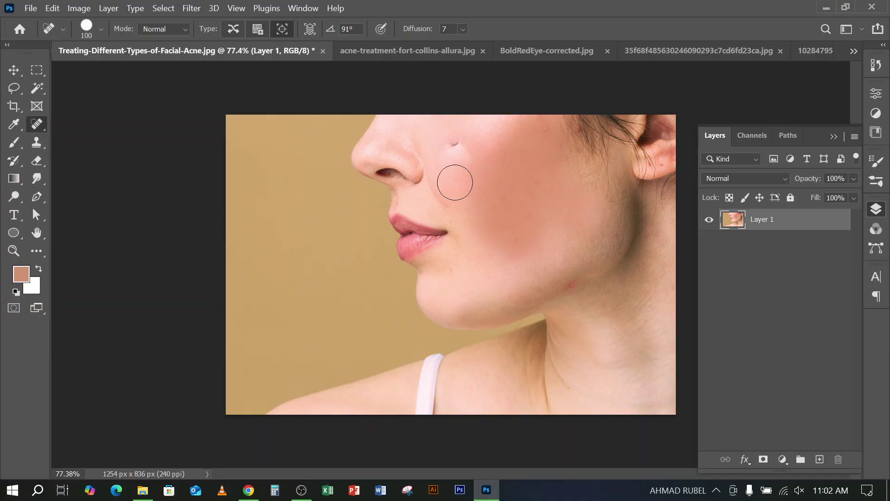
click(448, 143)
click(458, 153)
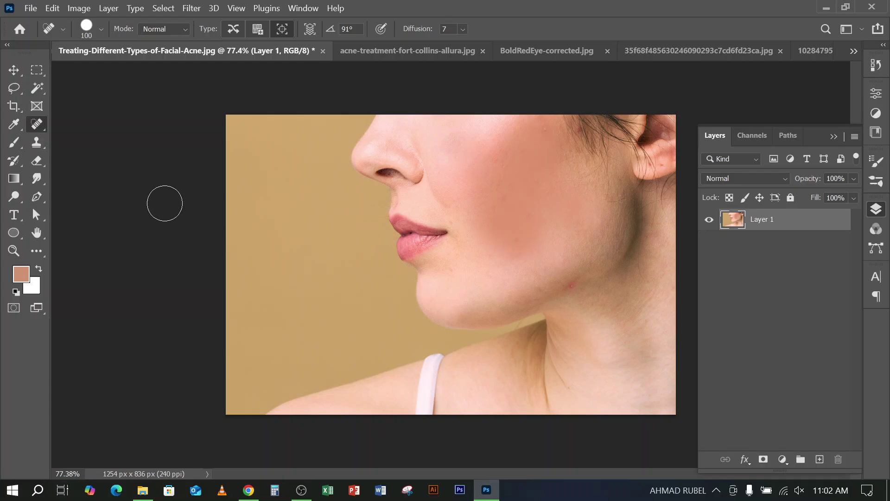
Apply a Levels adjustment to the Green channel with midtone input 0.89 and white input level 248
click(79, 8)
mouse_move(124, 41)
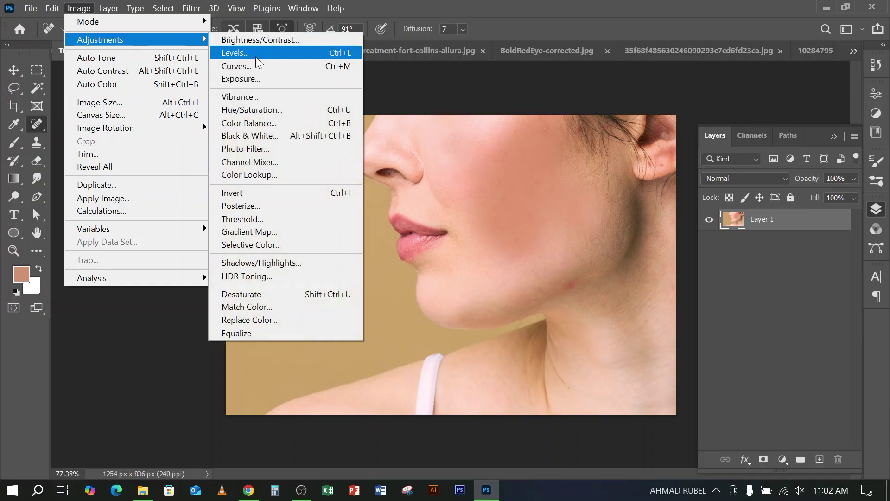
click(257, 55)
drag(467, 61, 791, 44)
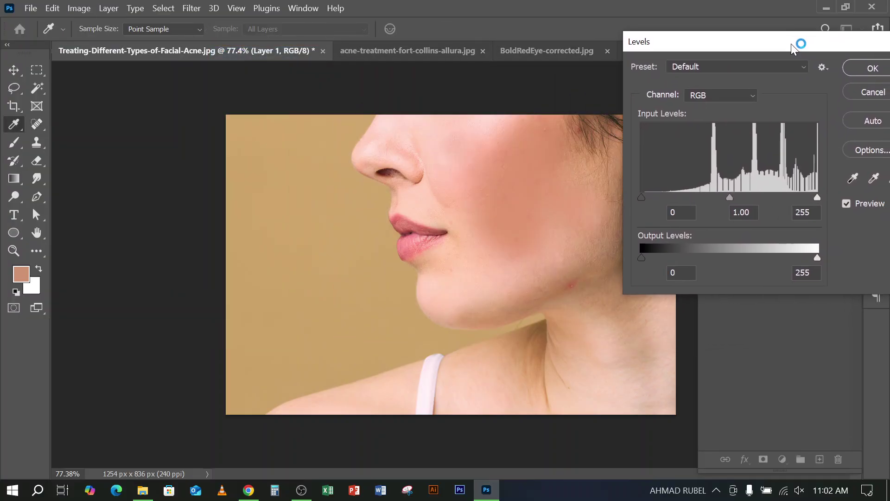
click(735, 96)
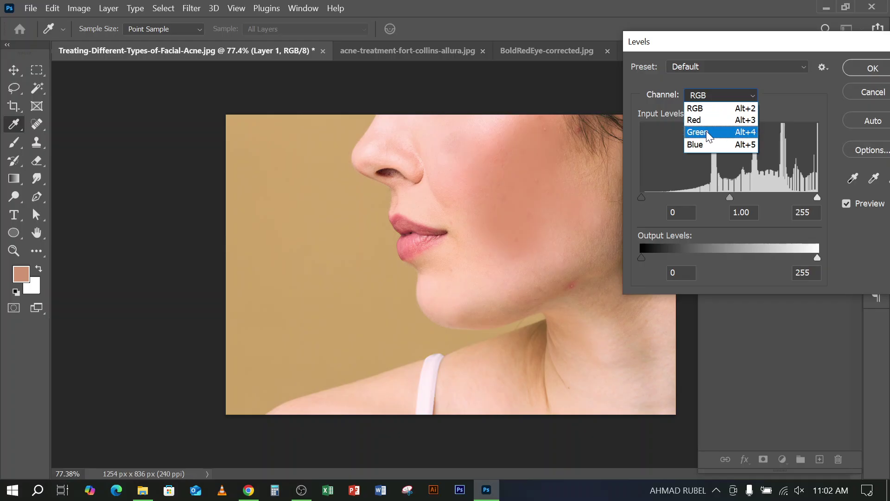
click(706, 132)
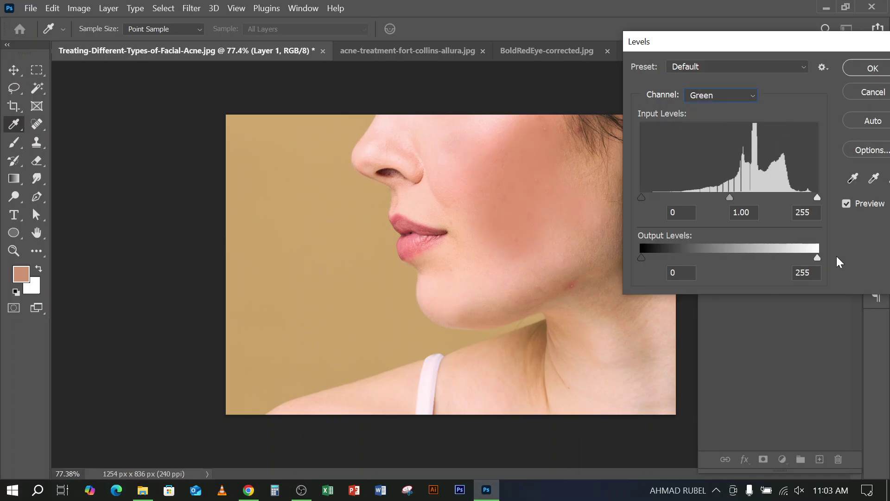
mouse_move(814, 199)
mouse_down()
mouse_move(671, 196)
mouse_move(706, 213)
mouse_move(695, 199)
mouse_move(772, 210)
mouse_move(767, 204)
mouse_move(813, 209)
mouse_move(814, 201)
mouse_up()
mouse_move(722, 196)
mouse_down()
mouse_move(700, 207)
mouse_move(733, 195)
mouse_move(755, 203)
mouse_move(737, 204)
mouse_up()
drag(733, 204, 733, 204)
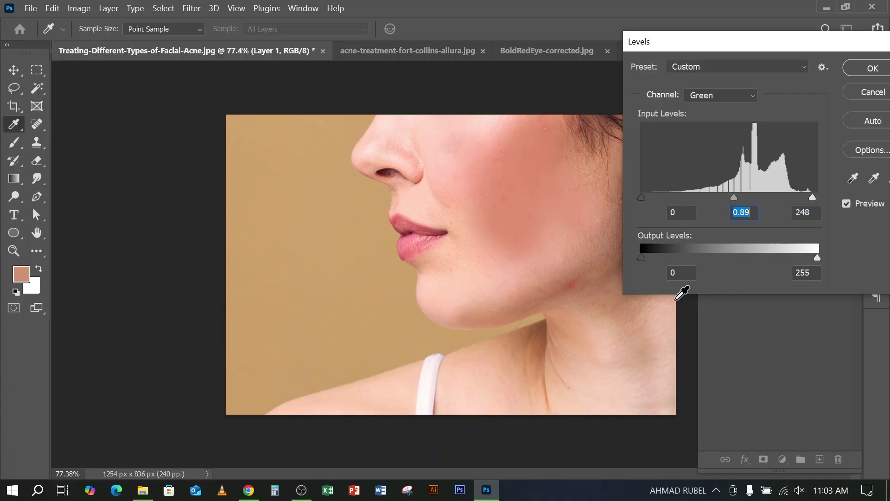
mouse_move(642, 256)
mouse_down()
mouse_move(747, 257)
mouse_move(642, 258)
mouse_up()
click(853, 74)
key(j)
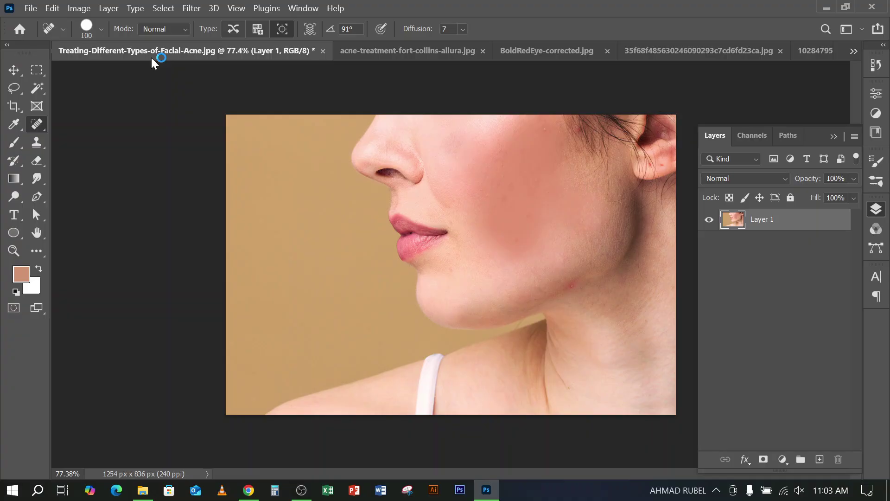
click(82, 9)
mouse_move(112, 45)
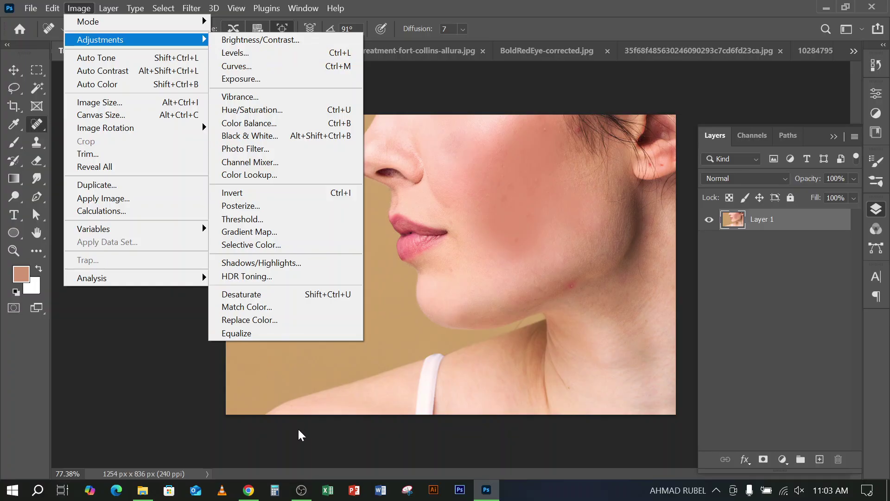
click(303, 492)
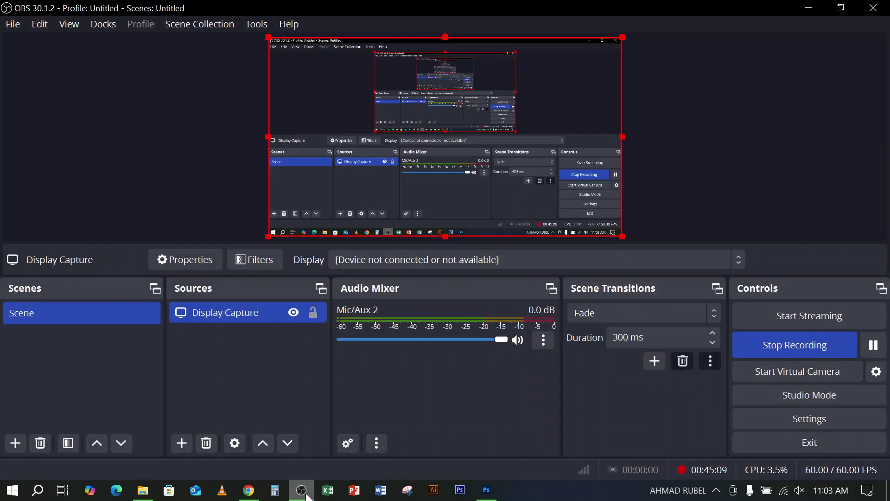
click(307, 495)
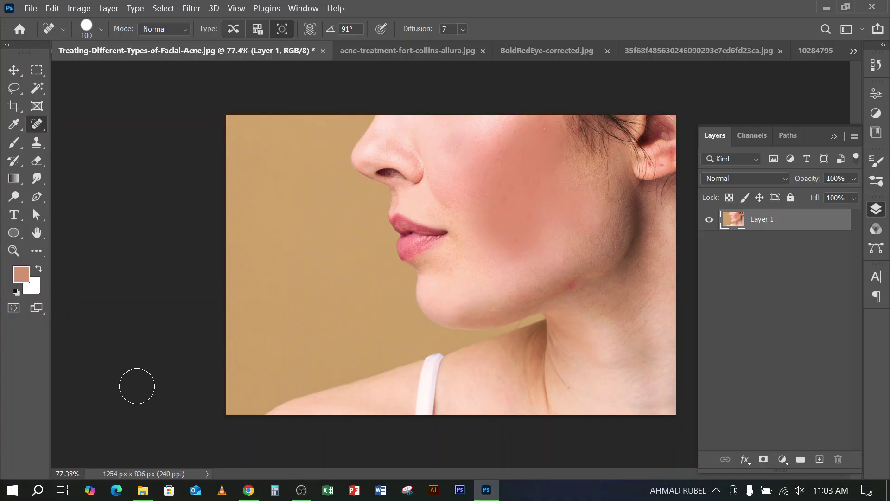
Apply Auto Tone and Auto Contrast to the facial acne portrait
click(14, 70)
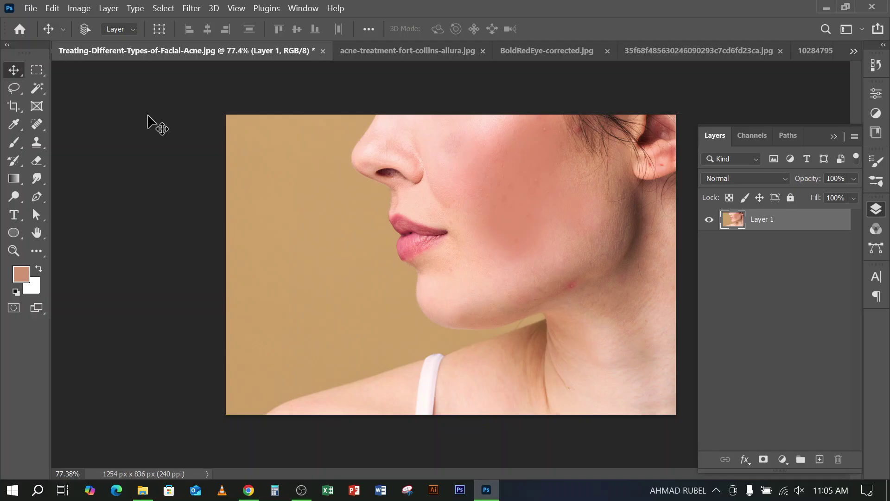
click(357, 49)
click(185, 51)
click(84, 9)
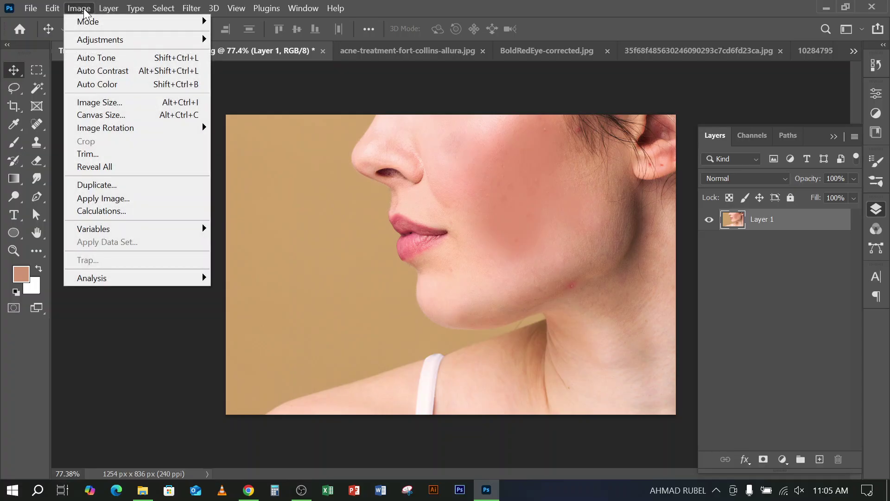
click(108, 58)
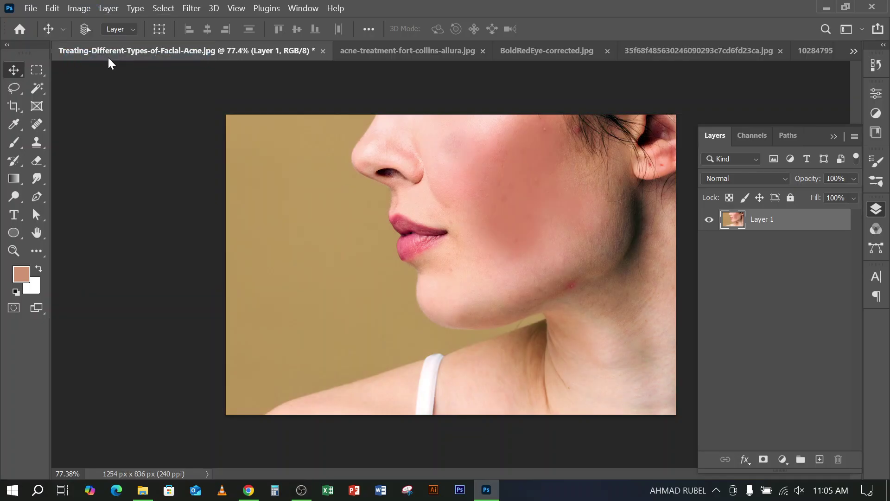
click(83, 9)
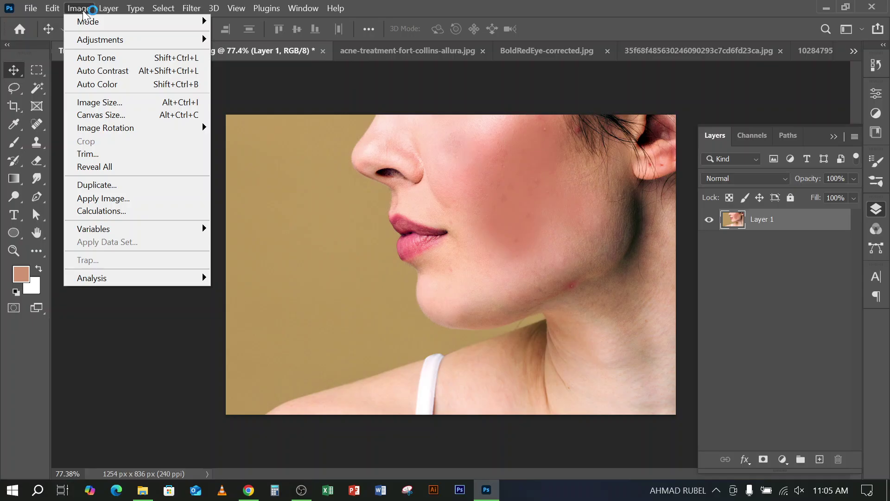
click(133, 71)
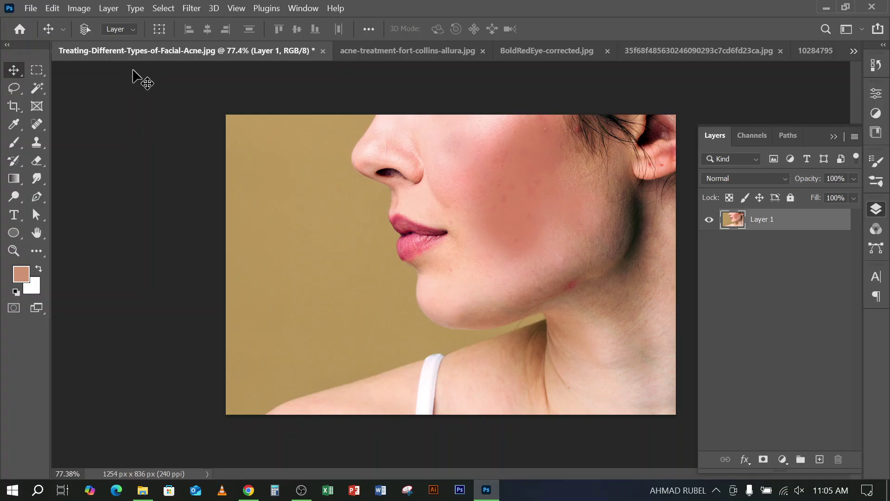
Try Auto Color on the portrait and undo it
click(82, 13)
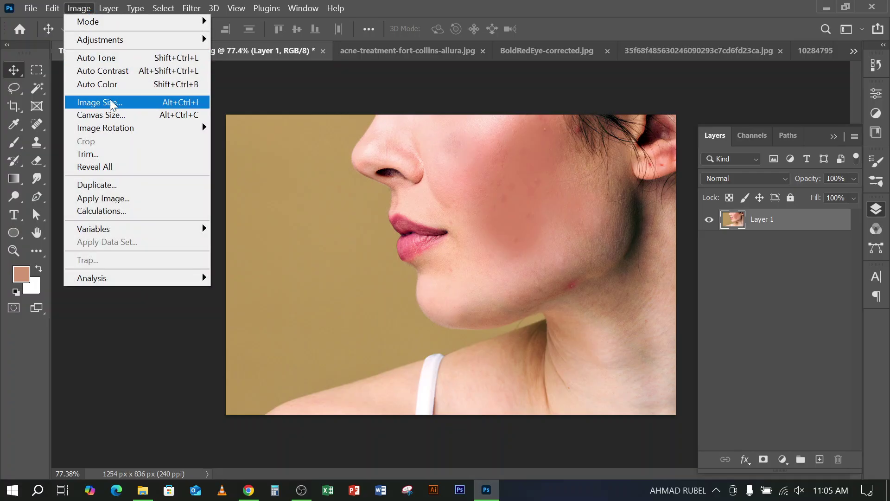
click(110, 84)
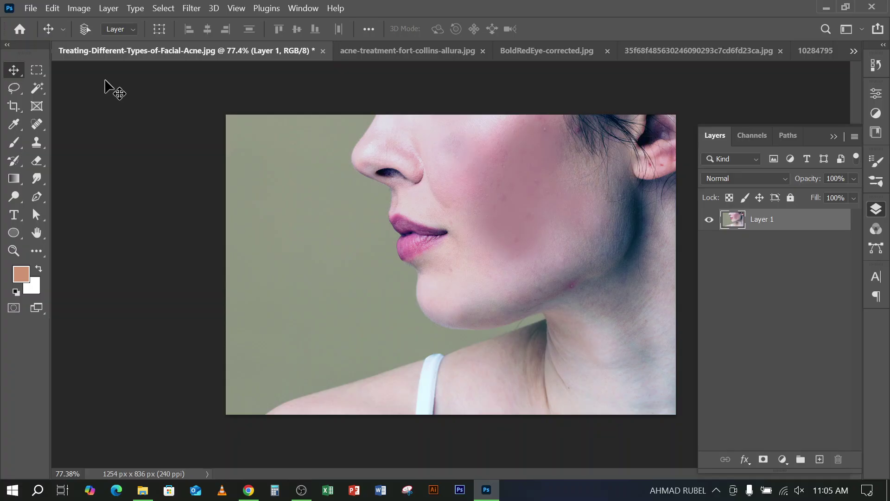
key(ctrl+z)
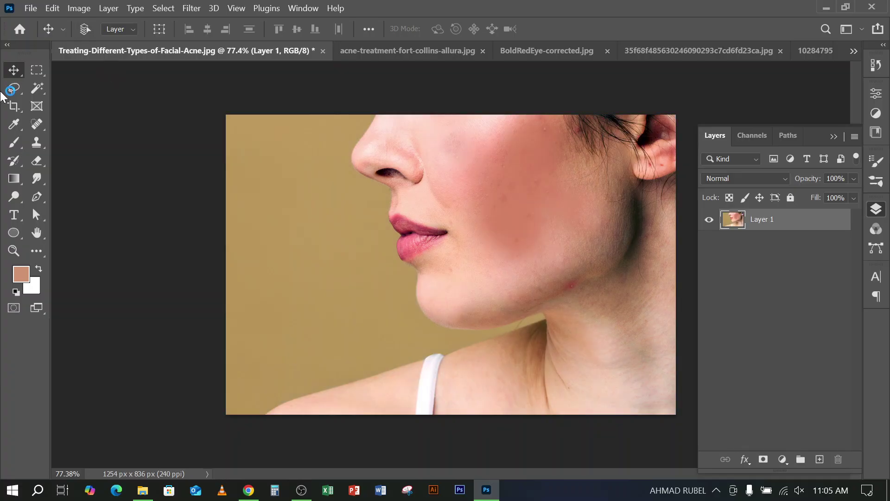
Start a Curves adjustment and move a midpoint on the RGB curve to input 136, output 127
click(78, 8)
click(78, 8)
click(82, 8)
mouse_move(132, 41)
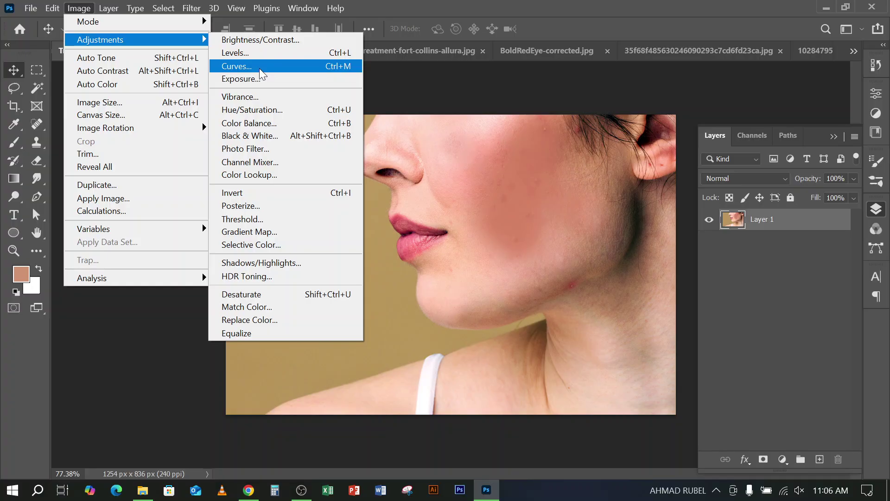
click(262, 67)
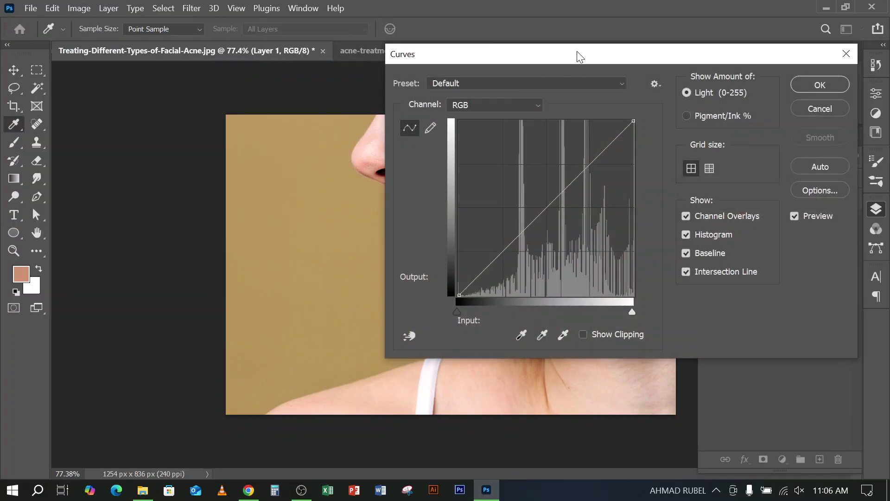
drag(580, 55, 680, 53)
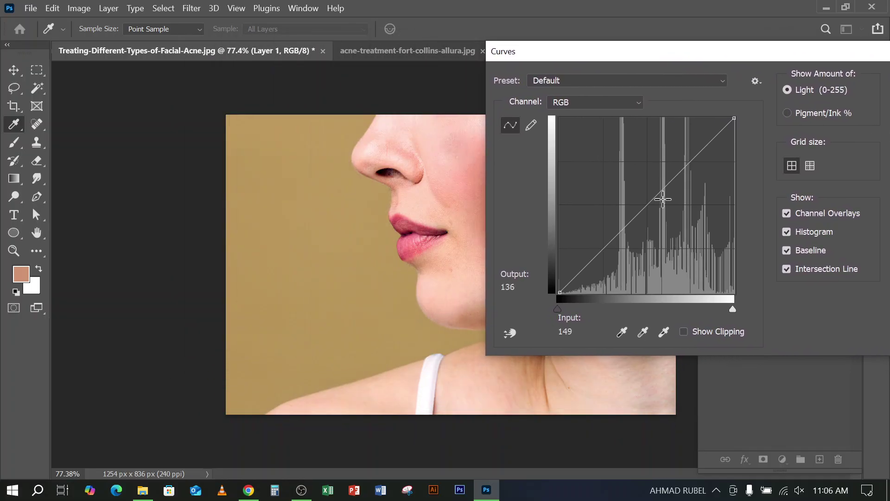
mouse_move(646, 201)
mouse_down()
mouse_move(614, 149)
mouse_move(636, 201)
mouse_up()
drag(589, 60, 709, 109)
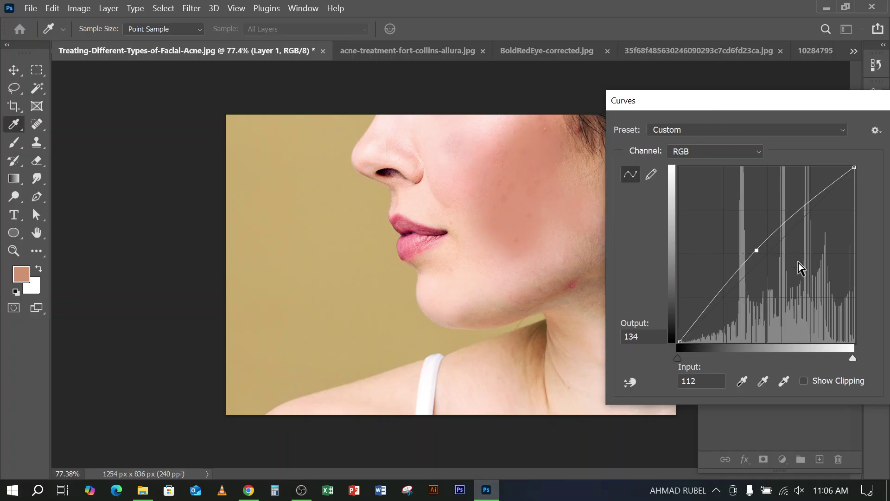
drag(756, 250, 774, 255)
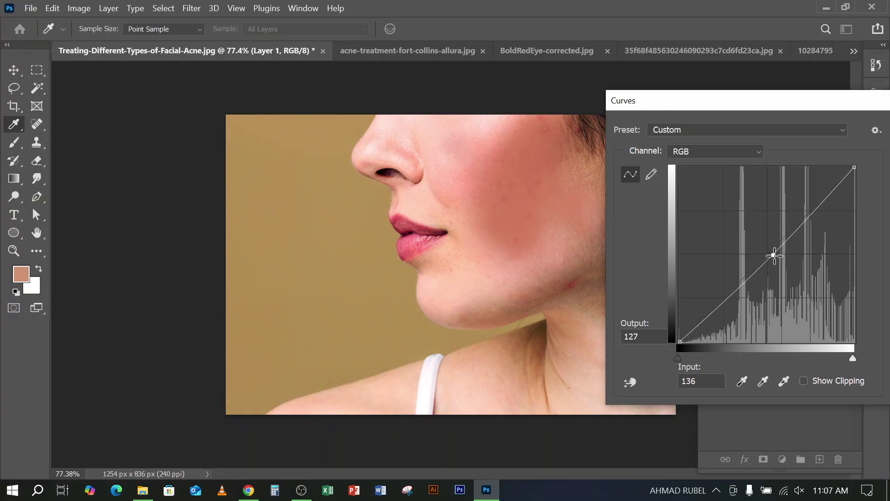
Add a shadow point at about input 59, output 69 and a highlight point at input 191, output 189 to the RGB curve
drag(695, 100, 676, 58)
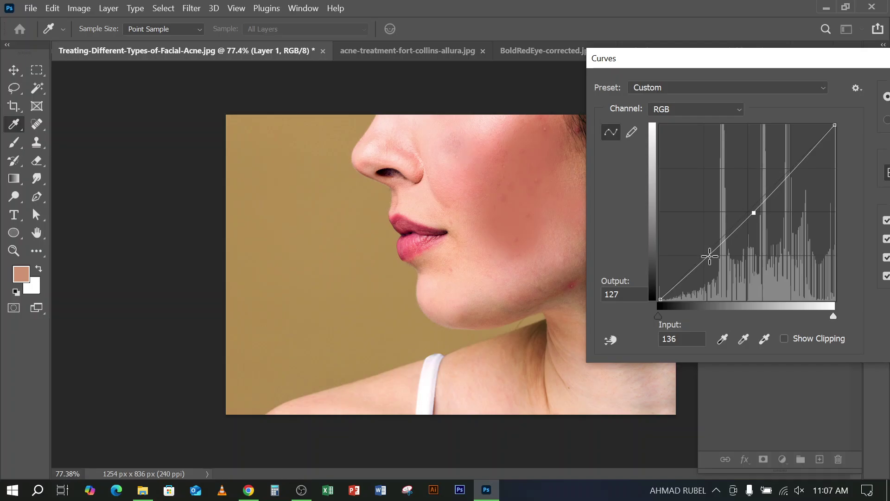
mouse_move(710, 256)
mouse_down()
mouse_move(698, 231)
mouse_move(702, 253)
mouse_up()
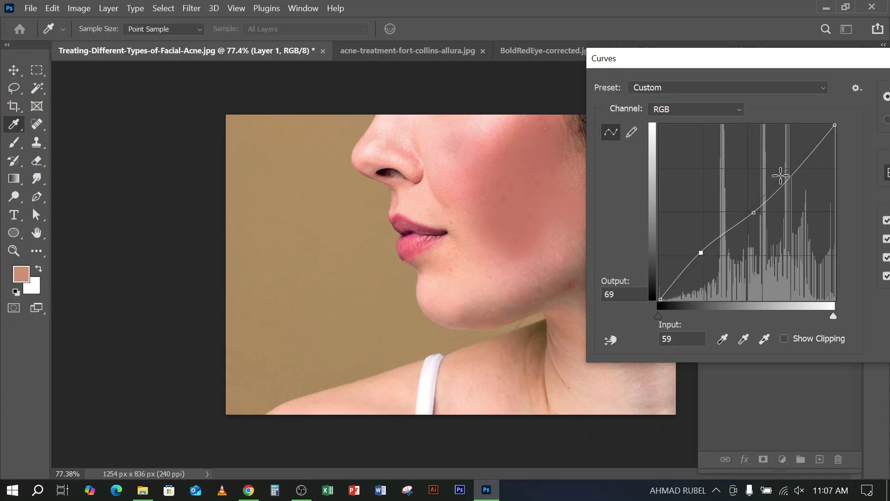
drag(791, 172, 791, 170)
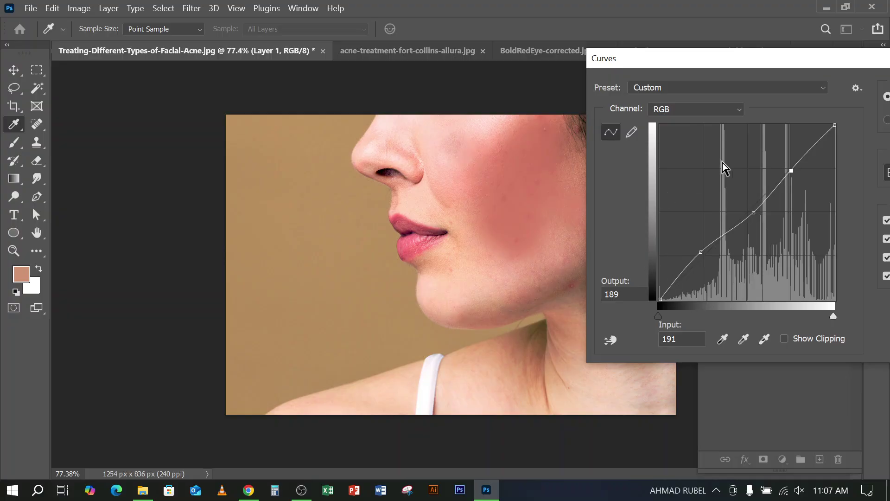
click(695, 109)
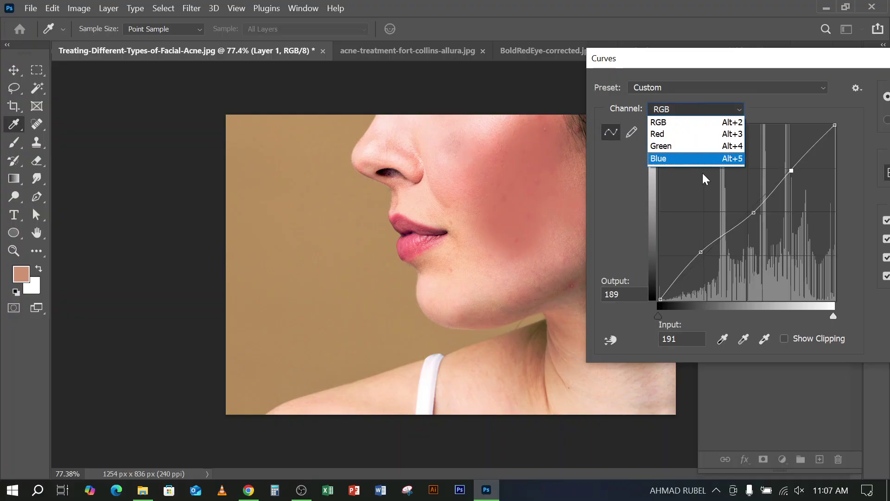
click(704, 90)
Load the Lighter (RGB) curve preset and shift its middle point to input 106, output 120
click(704, 88)
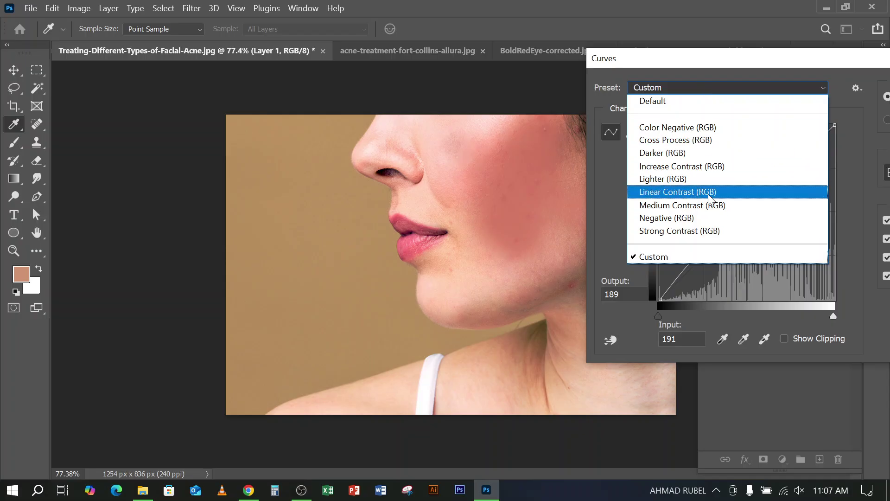
click(681, 179)
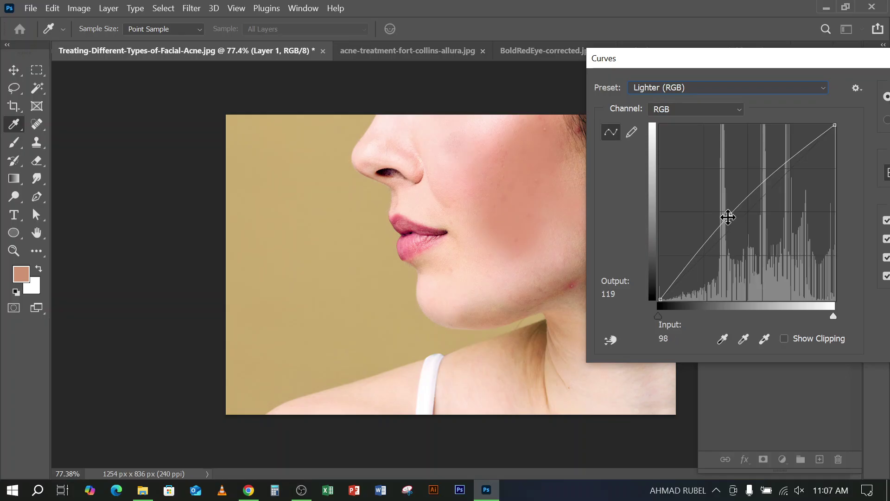
drag(725, 210, 733, 217)
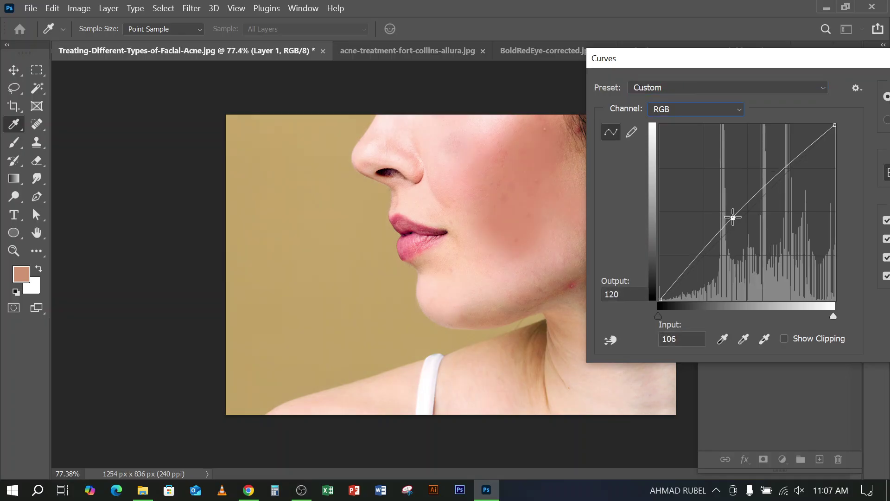
Try the Increase Contrast, Linear Contrast, Negative and Darker (RGB) curve presets on the portrait
click(717, 91)
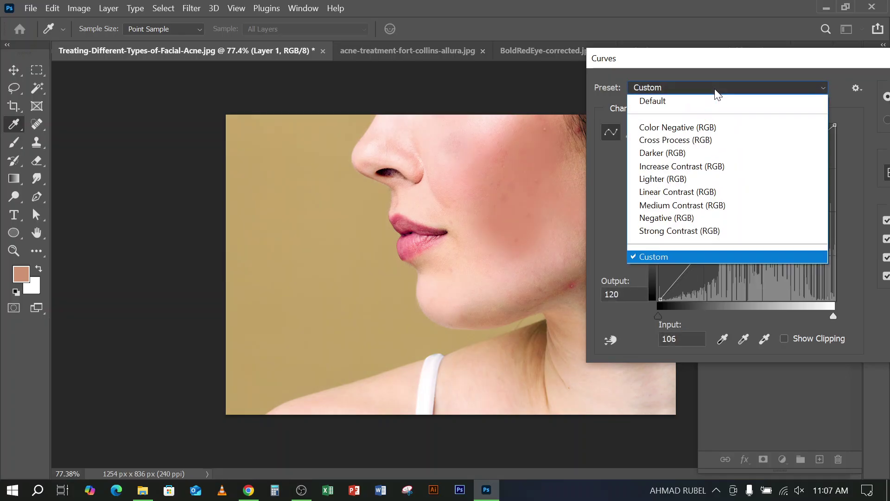
click(683, 167)
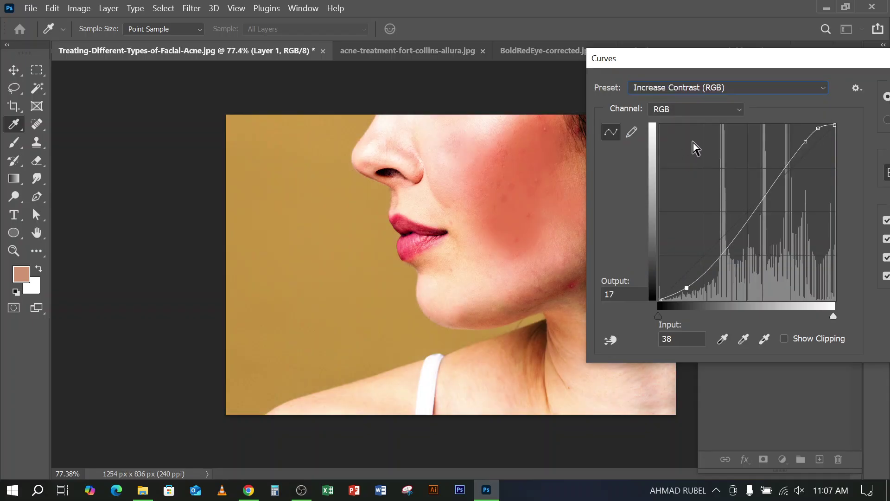
click(714, 90)
click(691, 191)
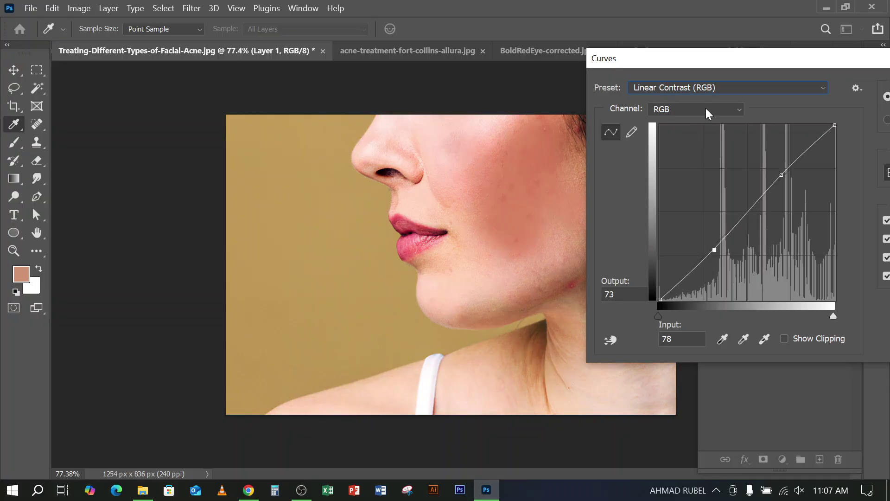
click(714, 91)
click(702, 218)
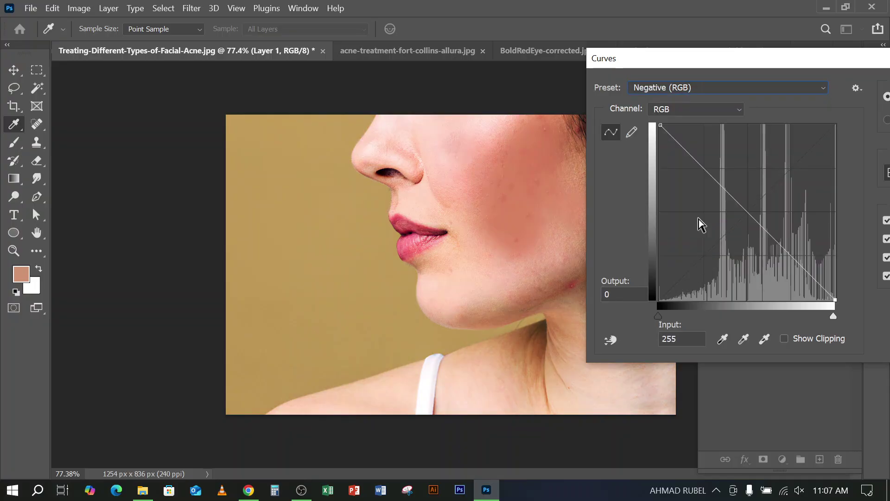
click(714, 91)
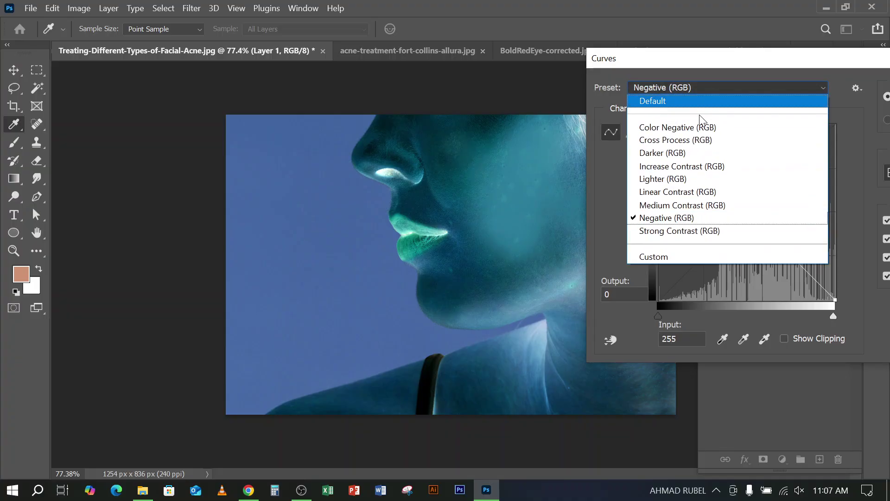
click(680, 160)
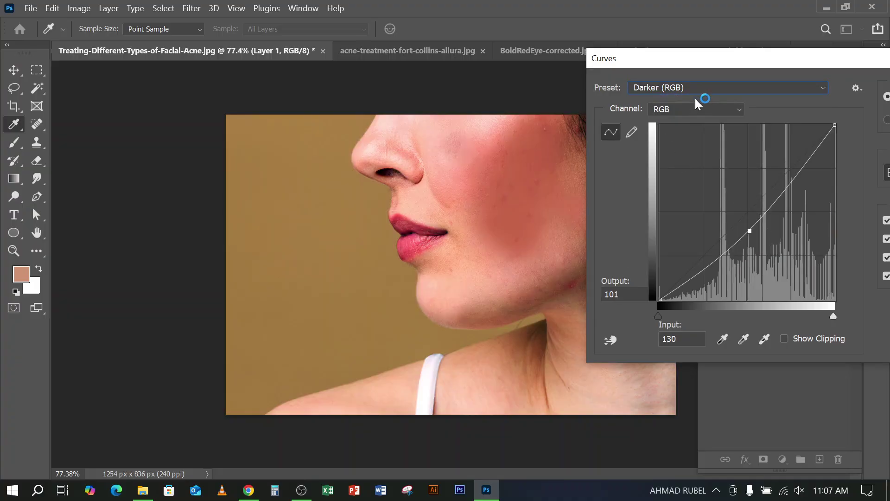
Reset the curve to the Default preset, move its midpoint to input 120, output 130, and apply the Curves adjustment
click(701, 90)
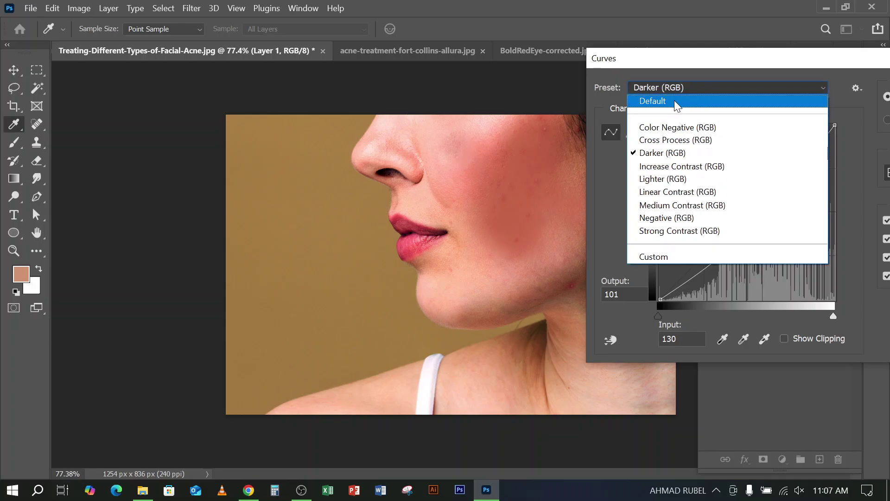
click(698, 101)
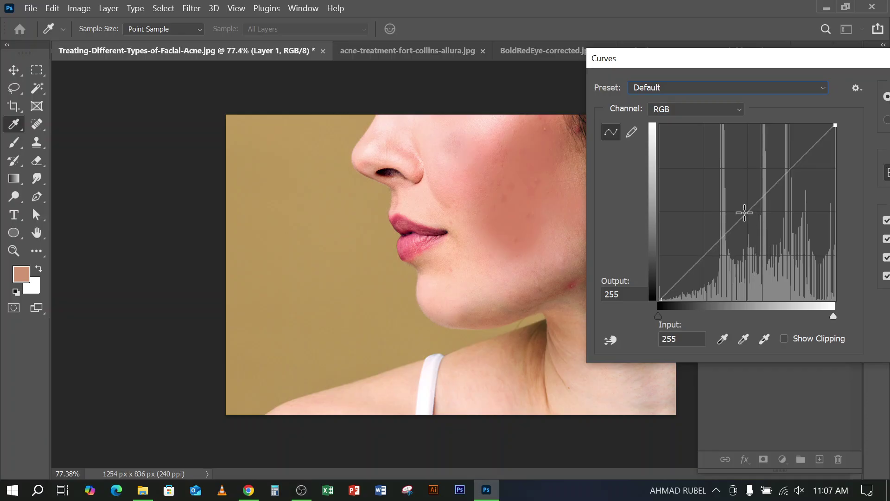
mouse_move(743, 214)
mouse_down()
mouse_move(722, 177)
mouse_move(763, 266)
mouse_move(772, 259)
mouse_move(728, 199)
mouse_move(729, 182)
mouse_move(743, 211)
mouse_up()
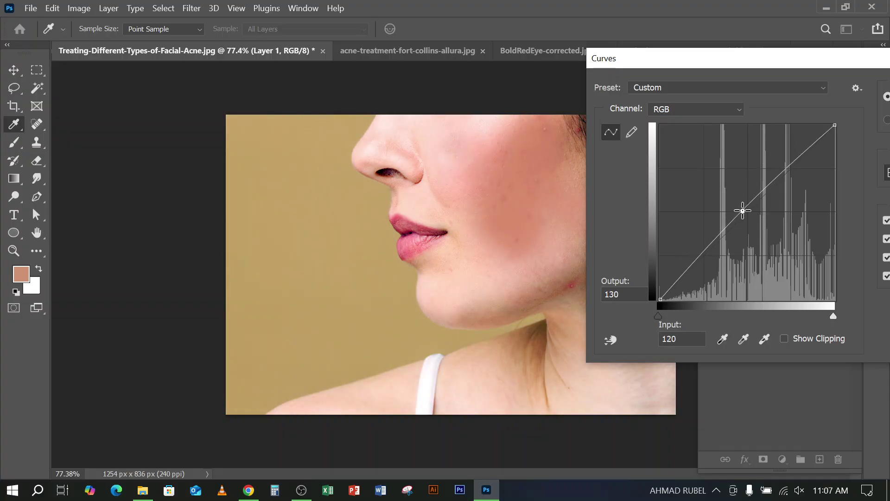
drag(736, 65, 613, 84)
drag(803, 90, 619, 68)
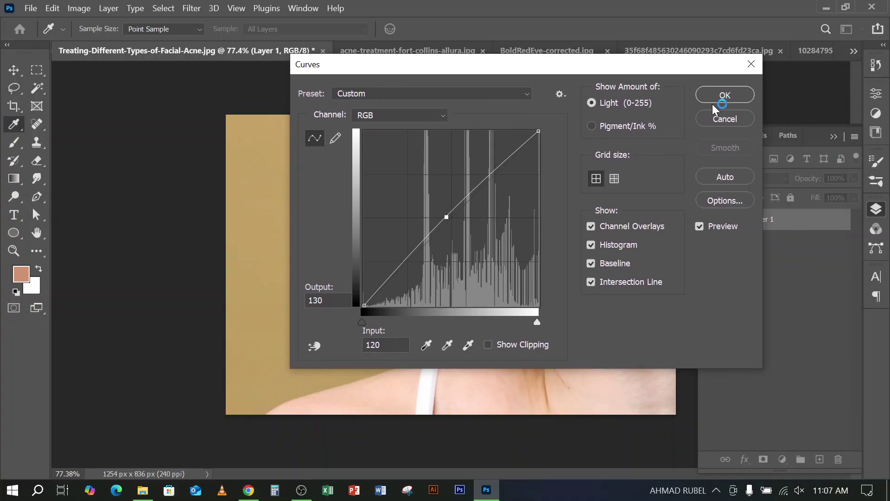
click(718, 100)
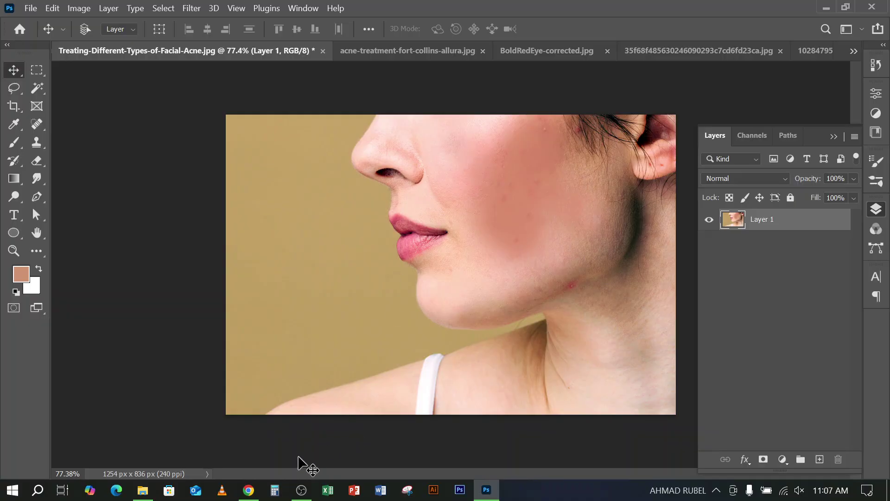
click(299, 491)
click(300, 490)
Try the Black & White adjustment with its Default preset on the portrait and cancel it
click(90, 10)
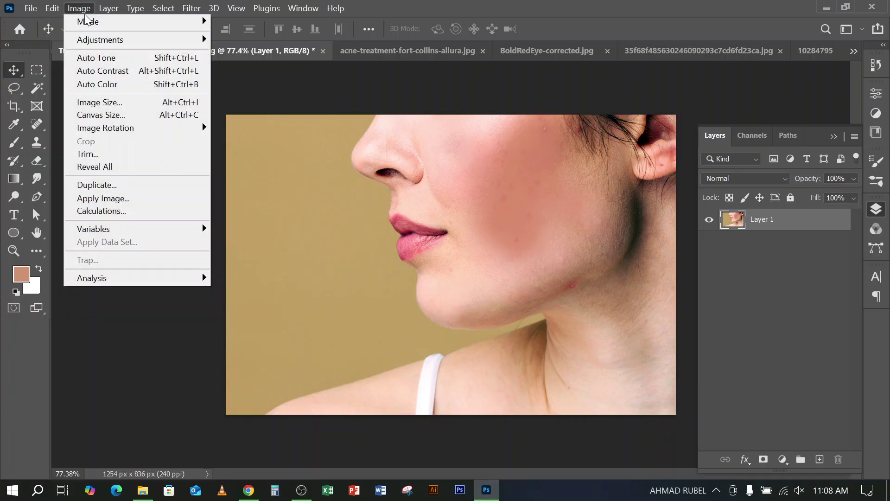
mouse_move(137, 43)
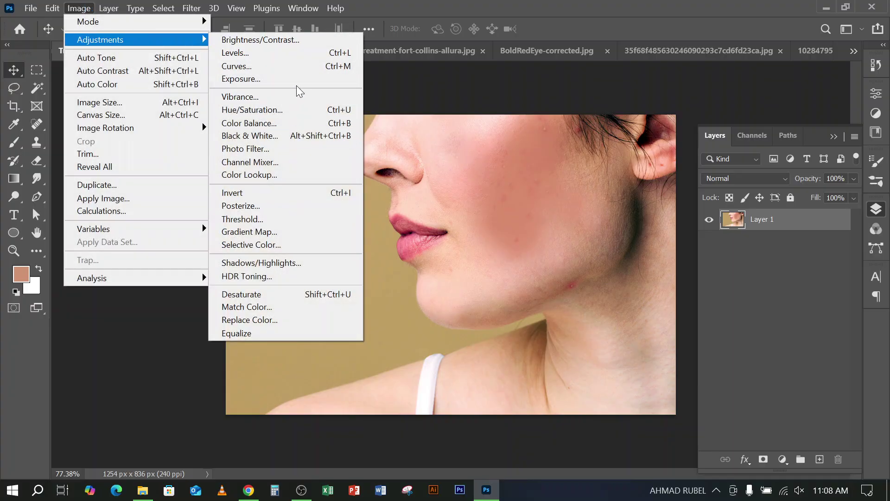
click(271, 143)
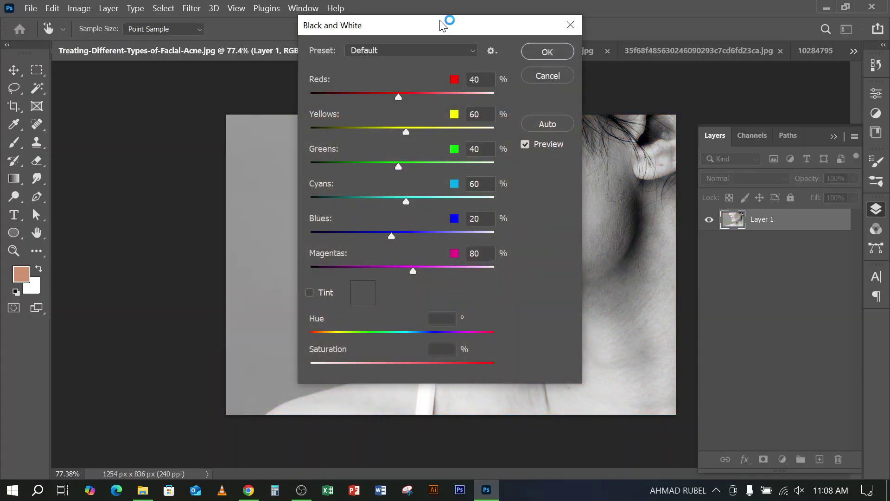
drag(443, 25, 673, 43)
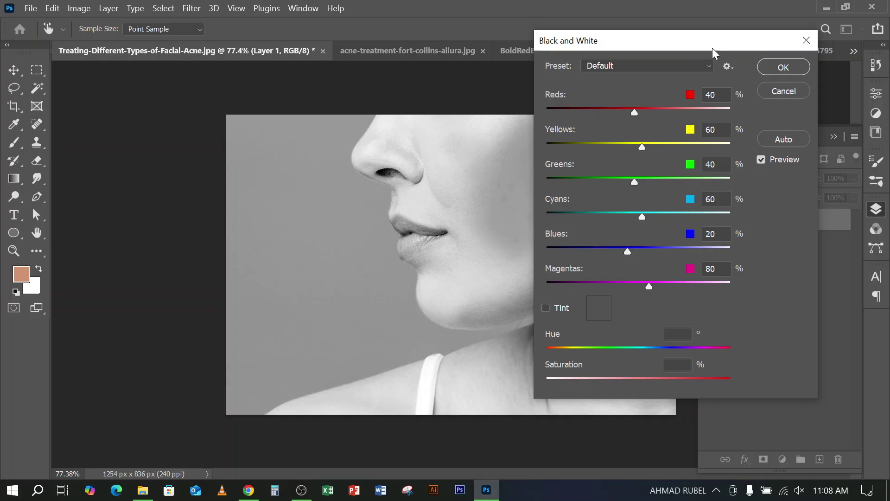
click(788, 92)
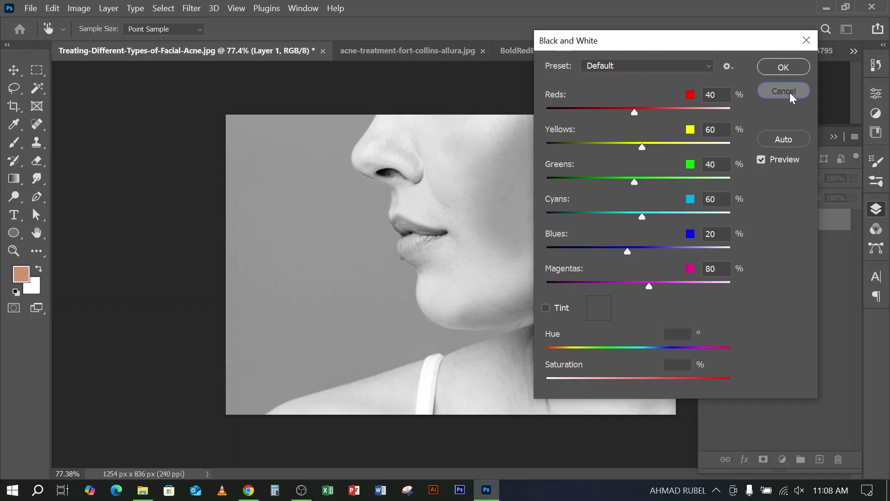
Try a Hue/Saturation adjustment with Hue -10 on the portrait and cancel it
click(79, 8)
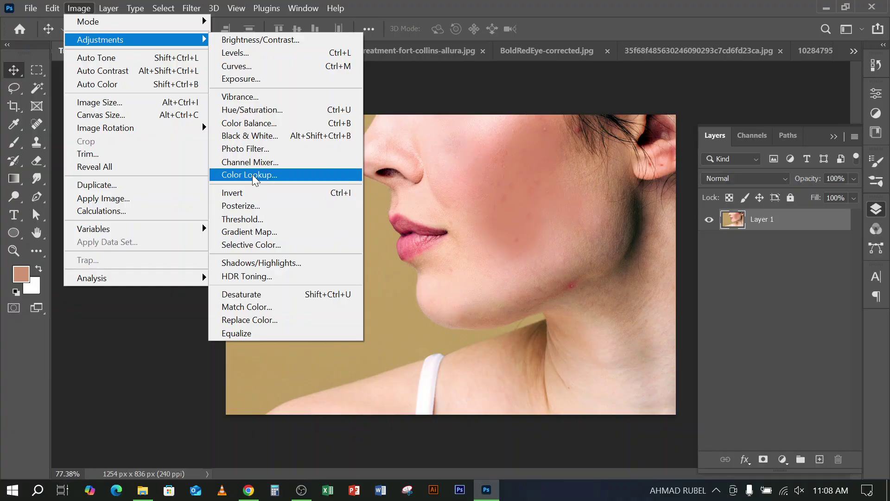
click(246, 111)
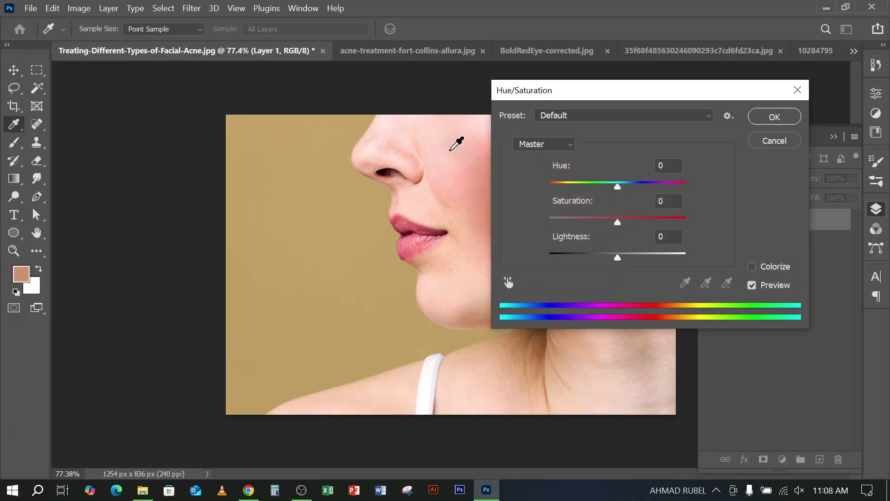
drag(575, 91, 723, 76)
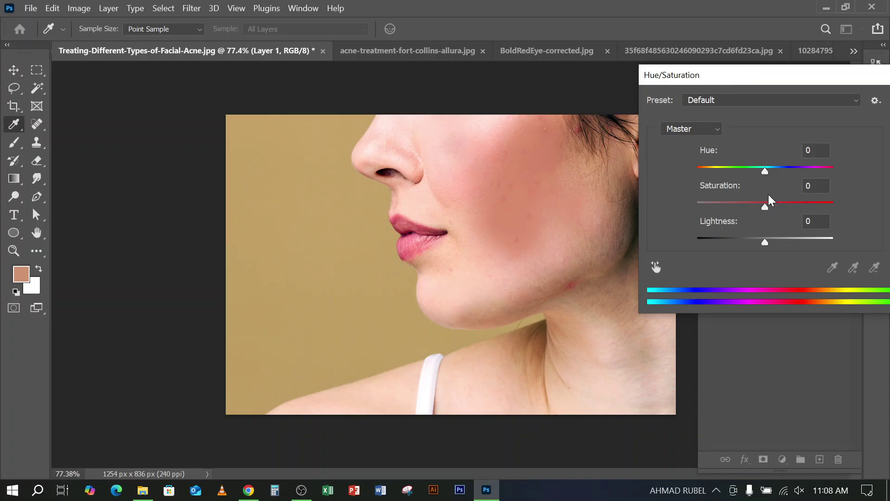
mouse_move(765, 169)
mouse_down()
mouse_move(756, 171)
mouse_move(772, 172)
mouse_move(759, 172)
mouse_up()
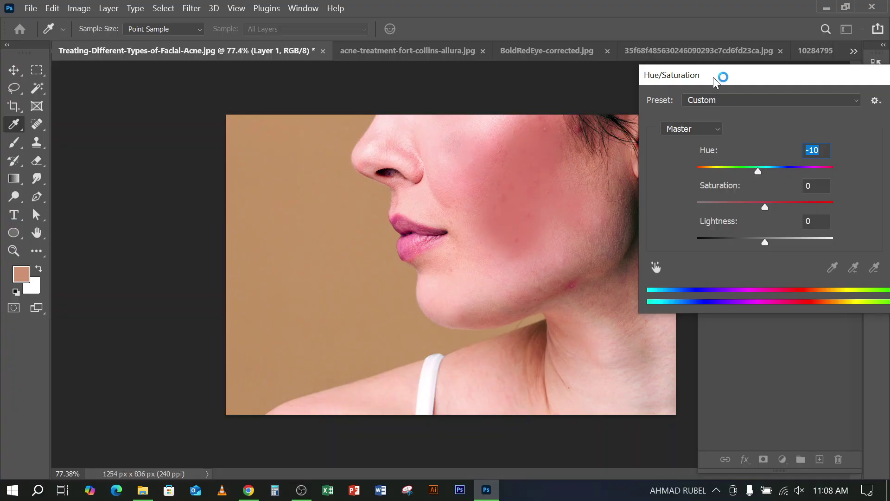
drag(714, 77, 488, 114)
click(695, 163)
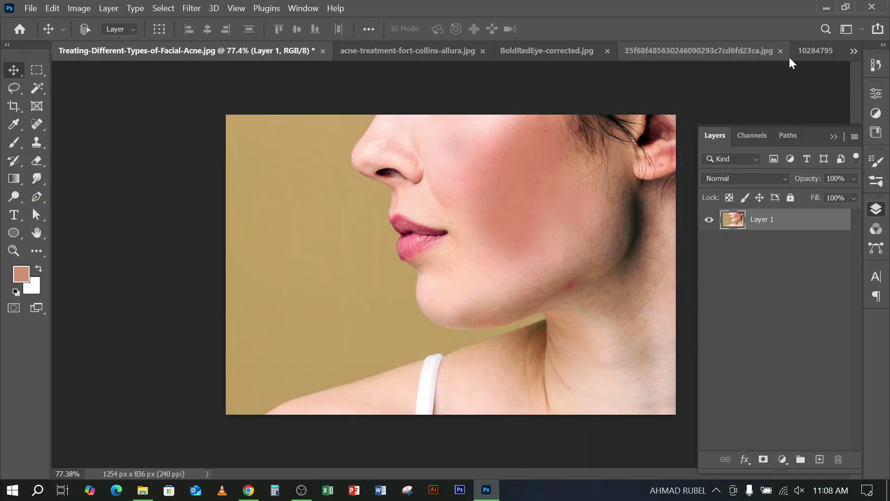
Switch to the fruit image, unlock its Background layer and collapse the Layers panel
click(803, 52)
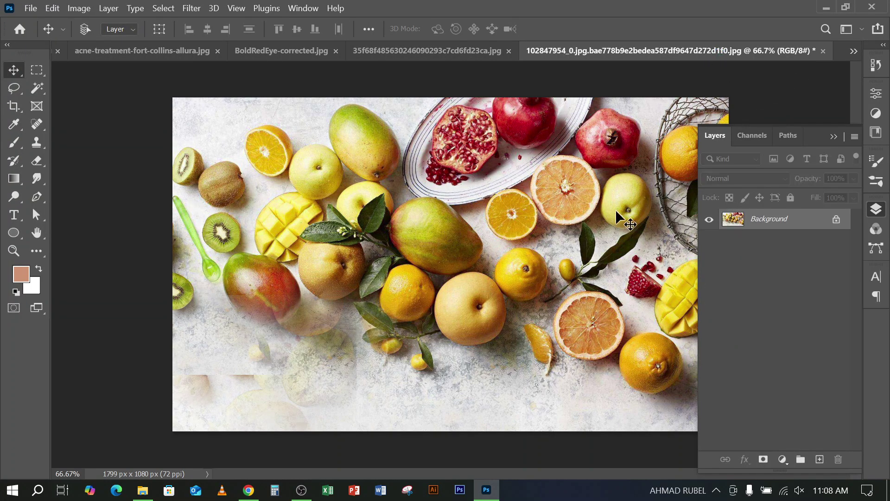
click(836, 219)
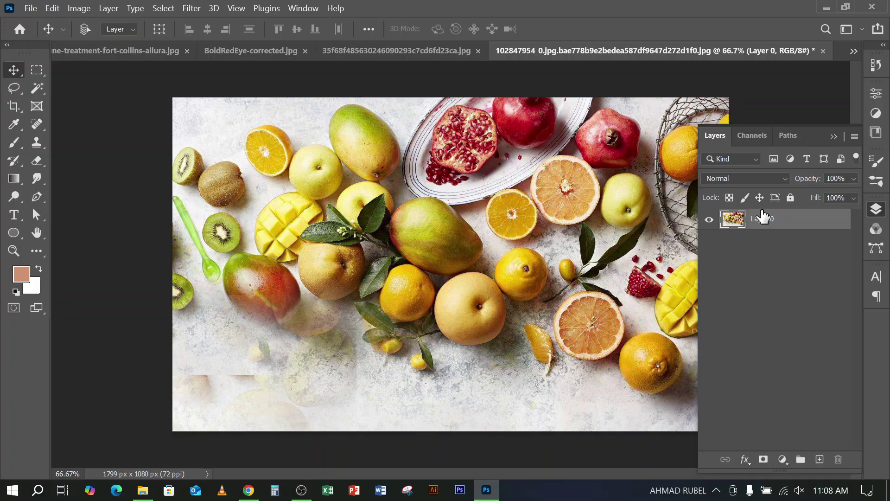
click(835, 137)
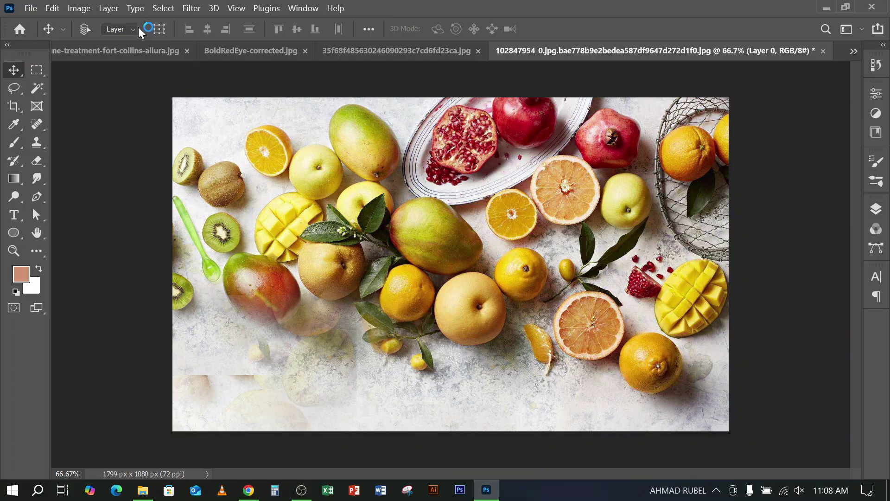
Try Hue values of -37 and +28 in a Hue/Saturation adjustment on the fruit image and cancel it
click(78, 8)
mouse_move(126, 45)
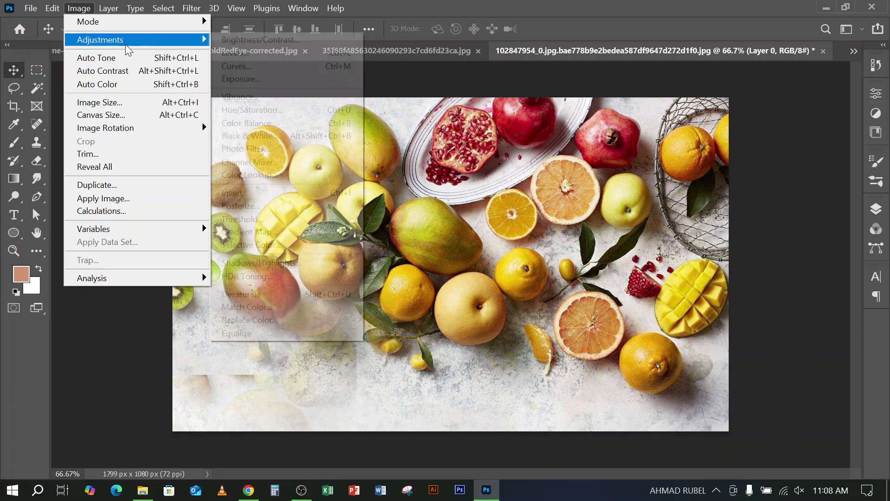
click(260, 110)
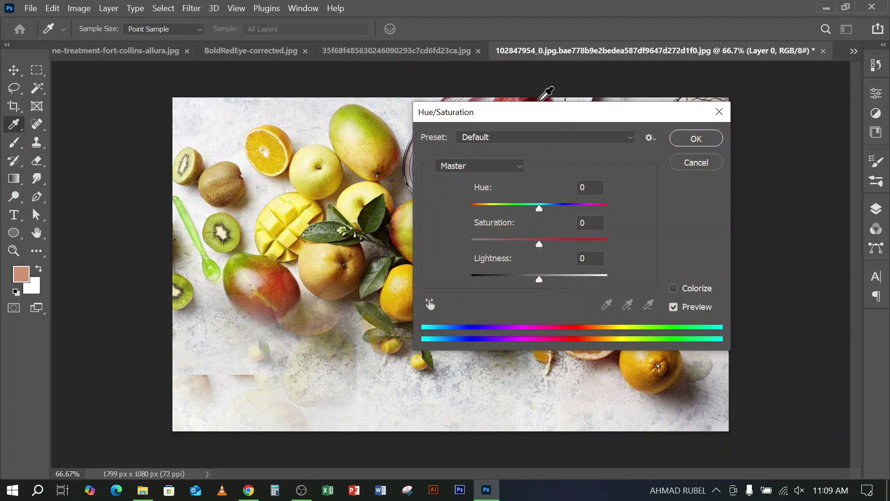
drag(534, 112, 724, 10)
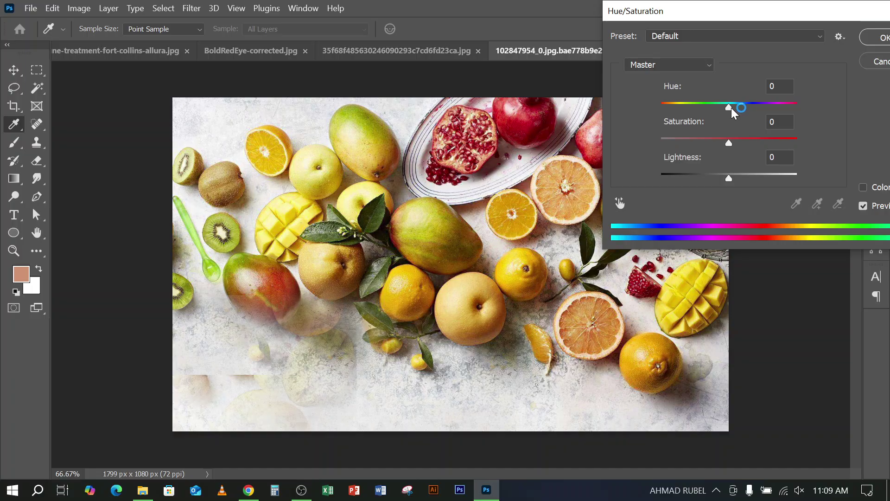
drag(731, 108, 697, 99)
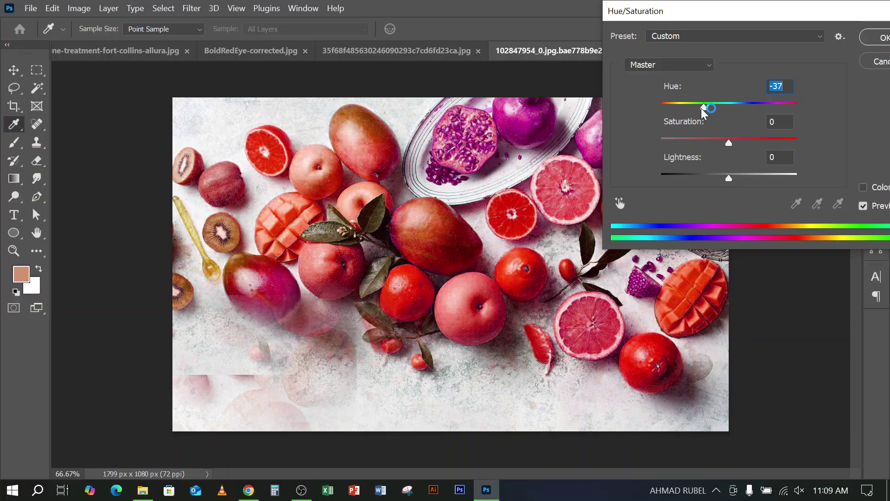
drag(701, 107, 748, 116)
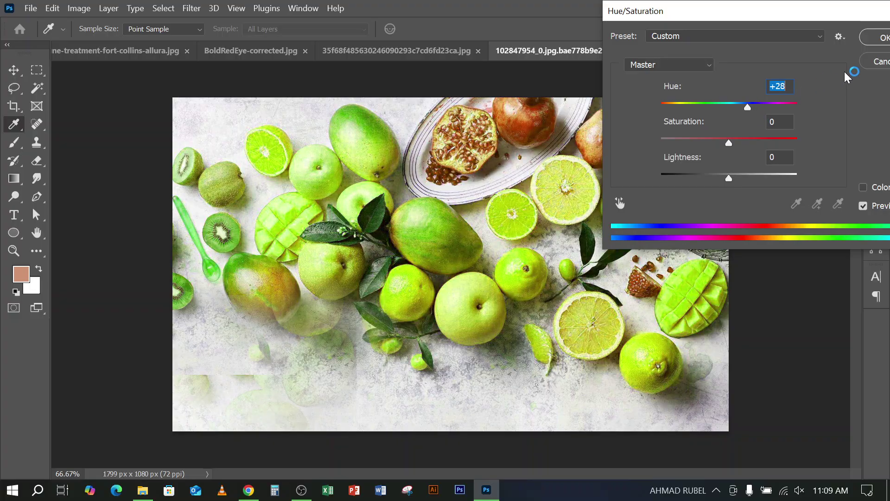
click(878, 63)
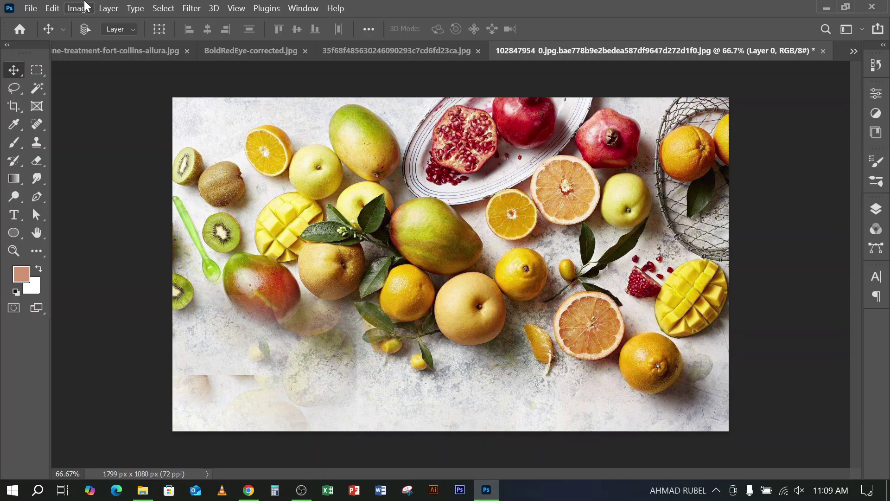
Apply a Hue/Saturation adjustment with Hue +33 to the fruit image
click(85, 7)
mouse_move(135, 41)
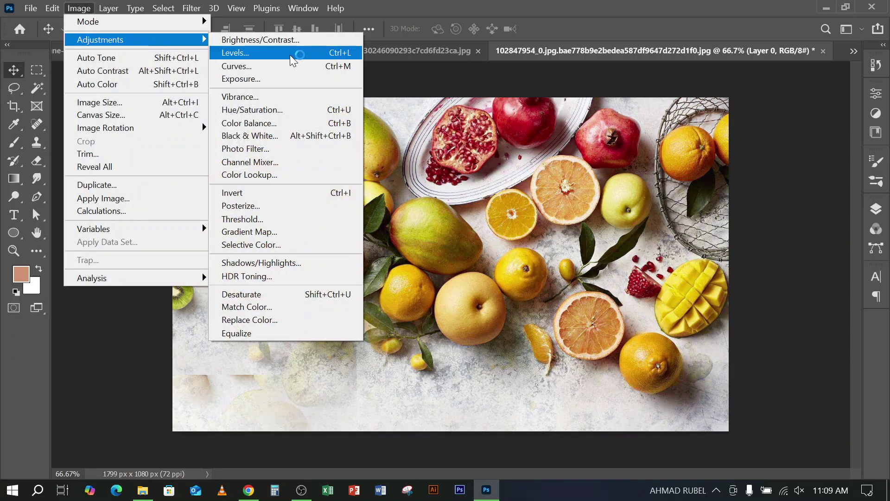
click(273, 110)
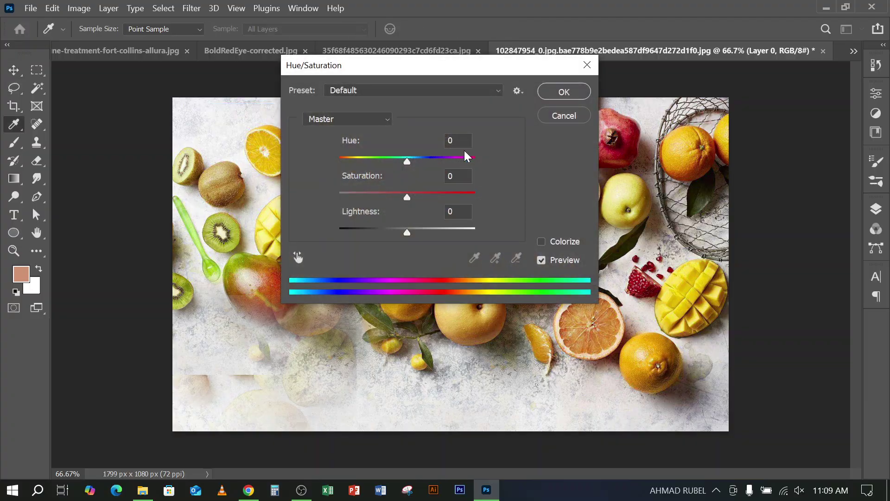
drag(436, 62, 729, 68)
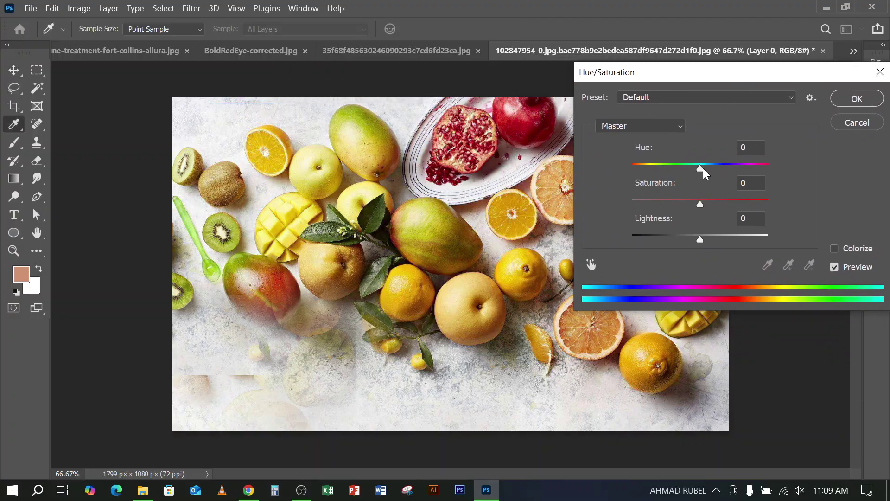
drag(703, 168, 722, 174)
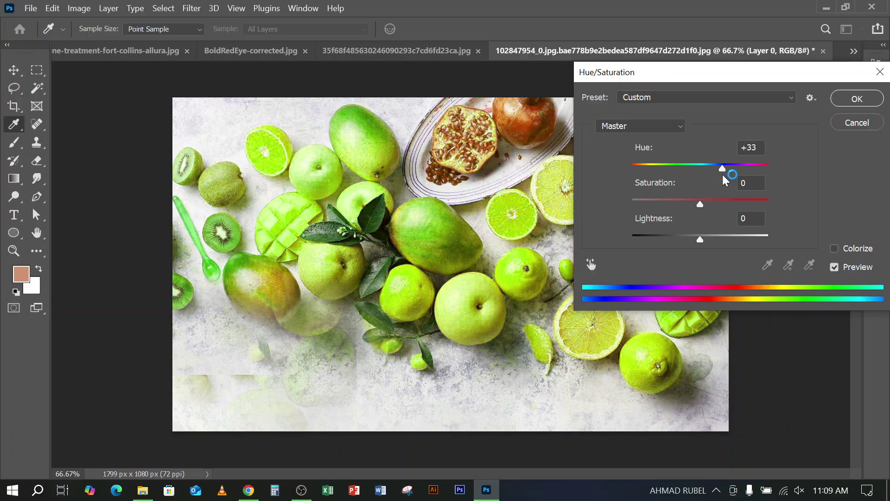
drag(732, 72, 689, 89)
click(814, 116)
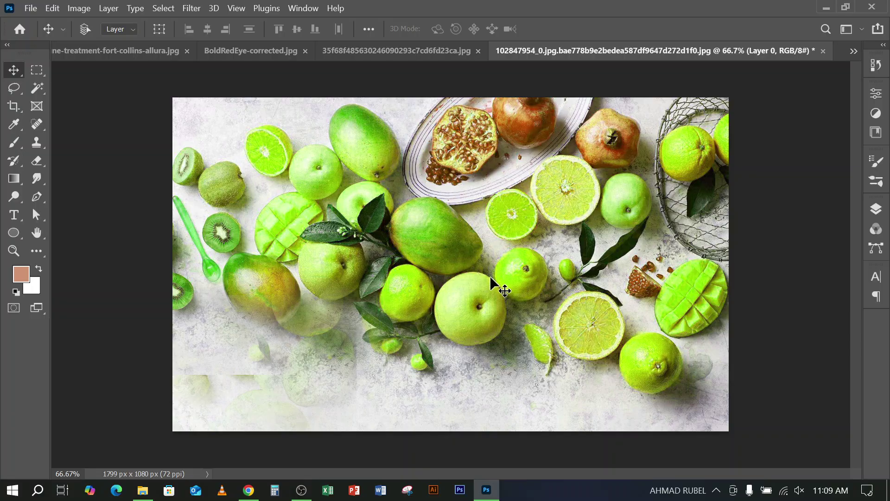
Try a Gradient Map adjustment with the Blue_12 preset from the Blues group on the fruit image and cancel it
click(82, 9)
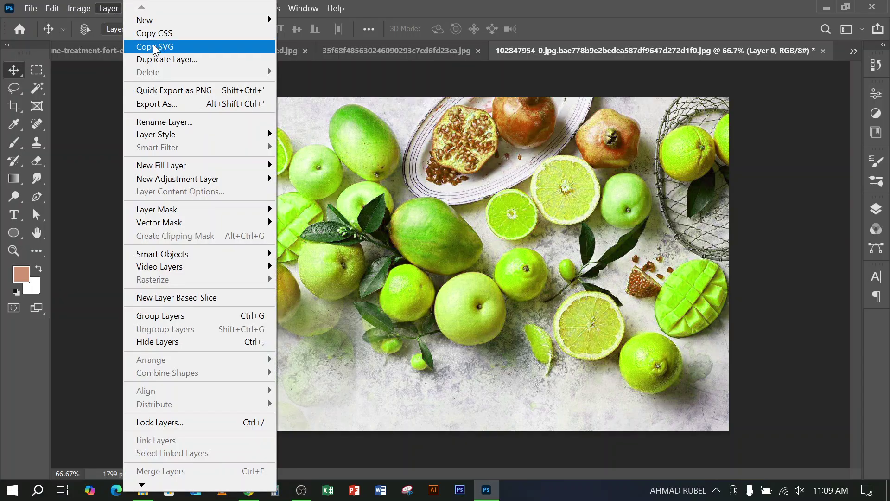
mouse_move(199, 43)
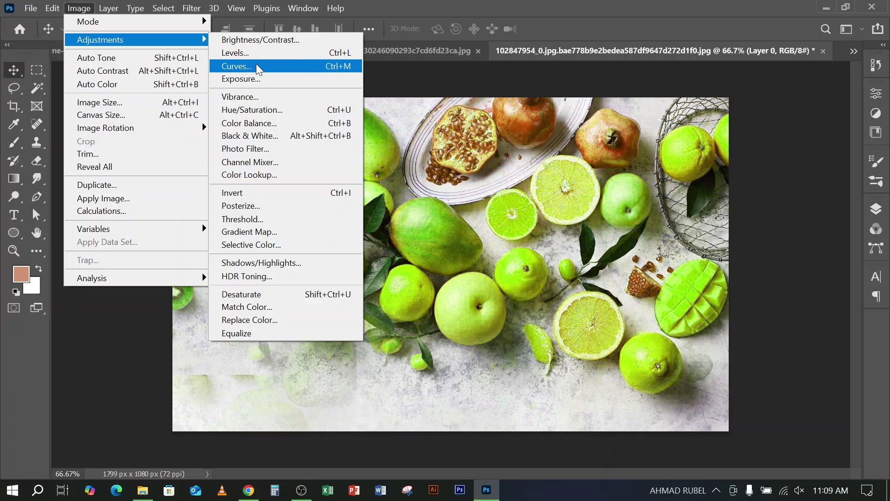
click(271, 234)
drag(400, 101, 655, 48)
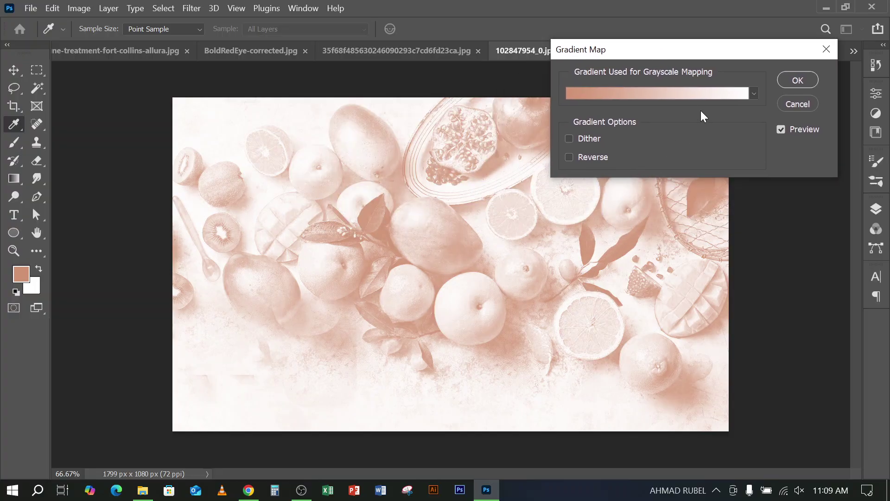
click(701, 95)
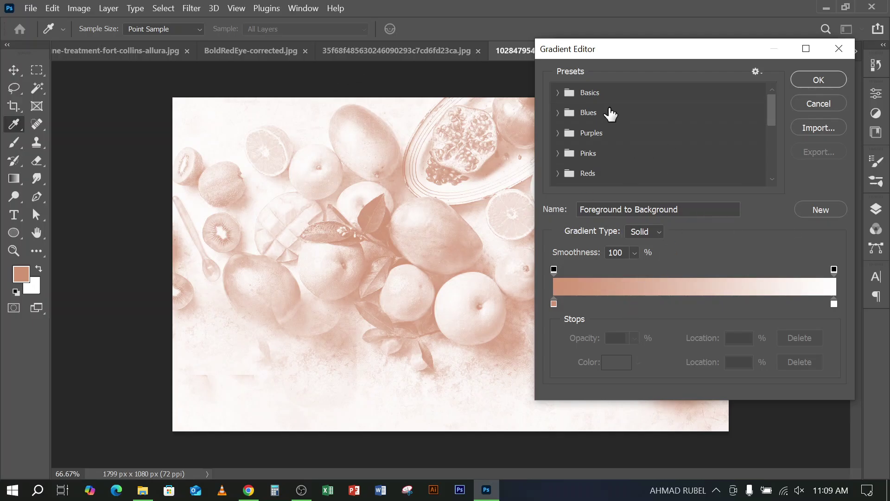
click(558, 92)
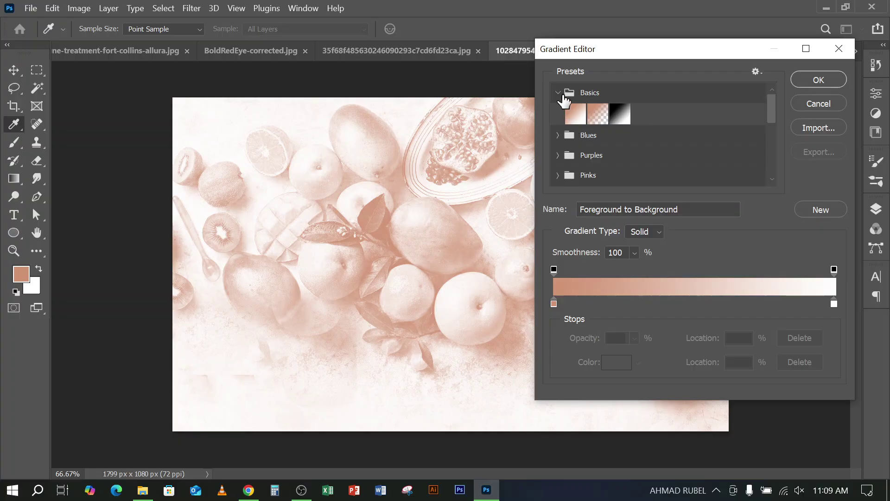
click(558, 92)
click(558, 112)
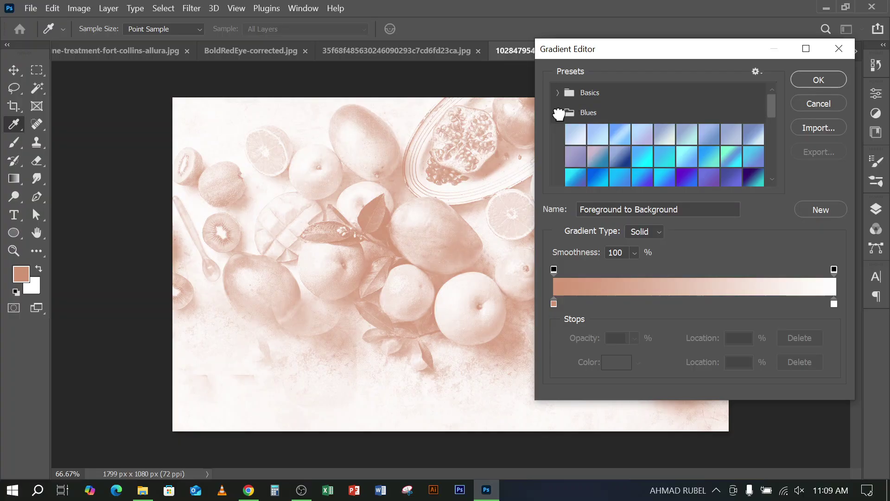
click(620, 160)
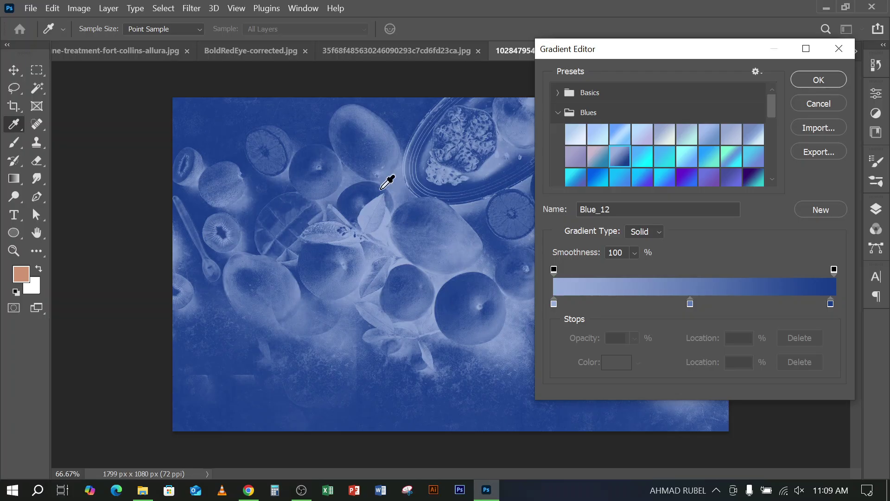
click(810, 86)
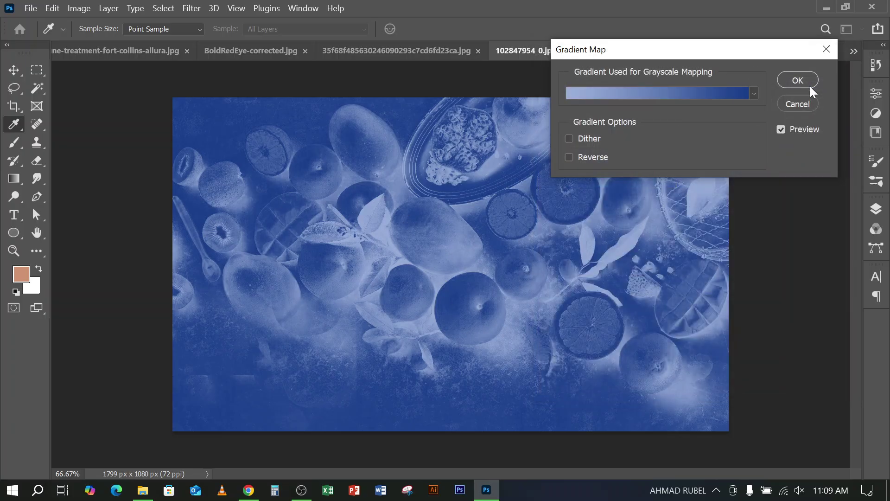
click(828, 50)
key(v)
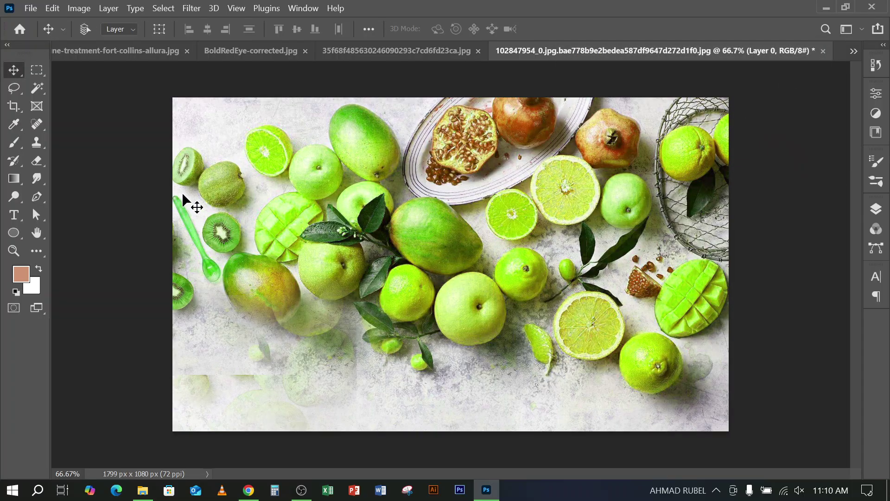
Apply the Equalize adjustment and Auto Tone to the fruit image
click(79, 8)
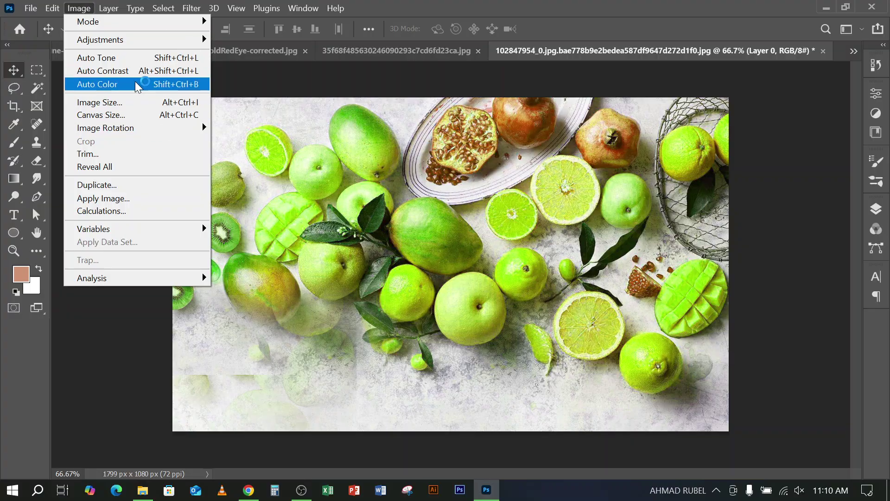
mouse_move(140, 40)
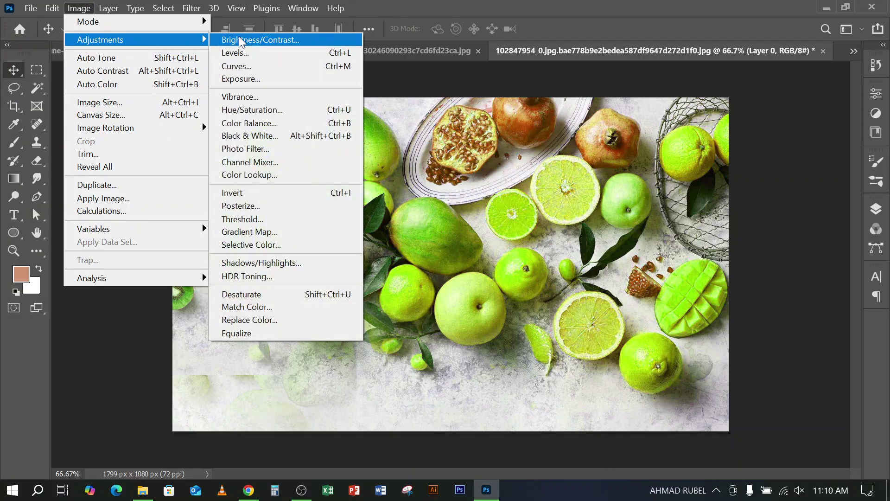
click(250, 335)
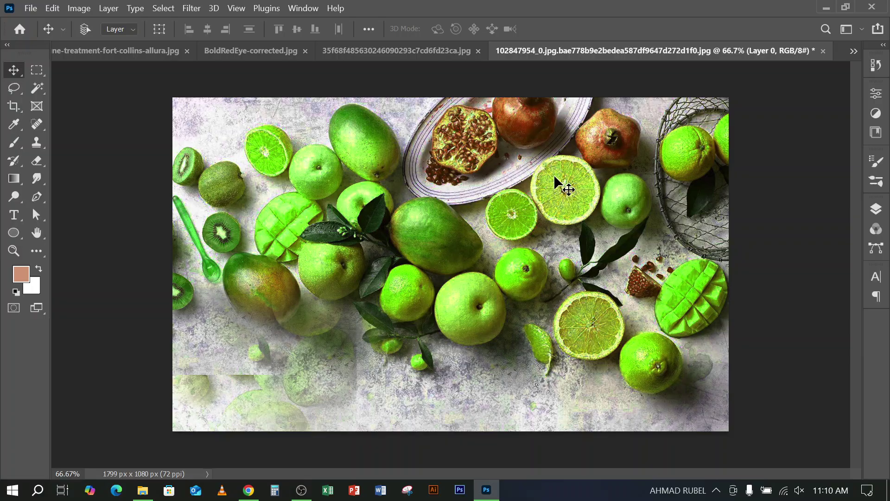
click(79, 8)
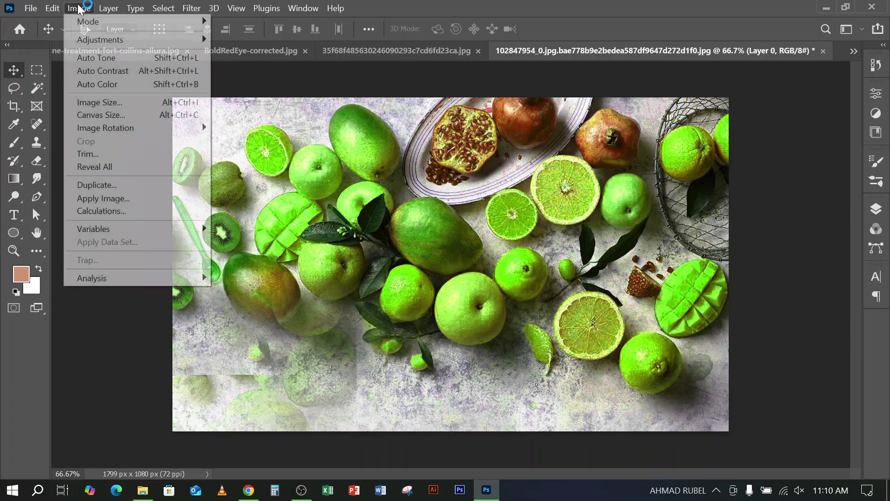
mouse_move(103, 40)
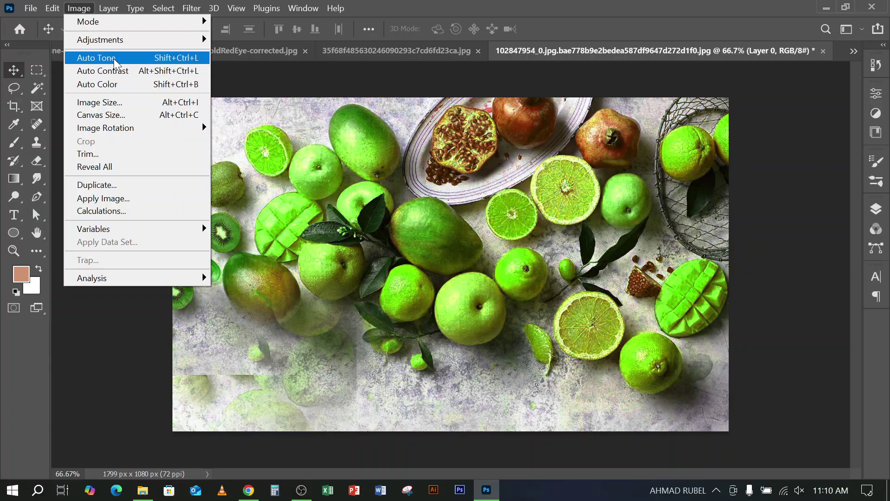
click(153, 61)
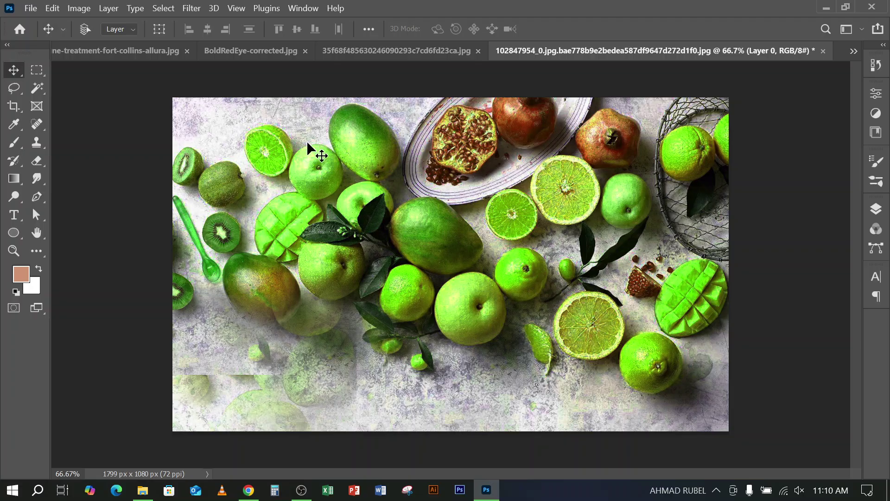
click(80, 8)
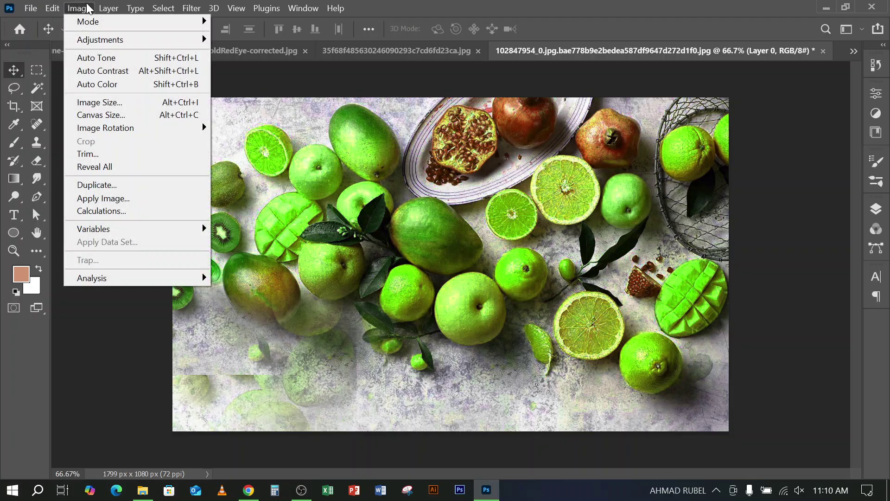
click(194, 199)
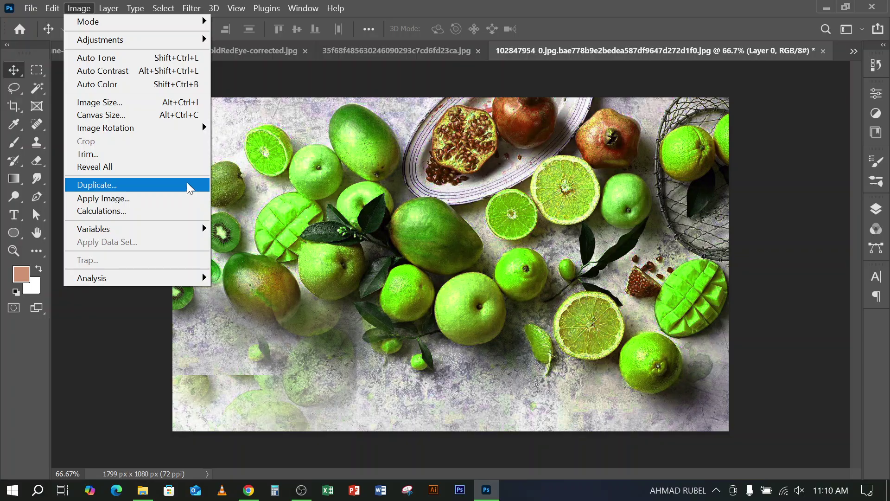
click(642, 8)
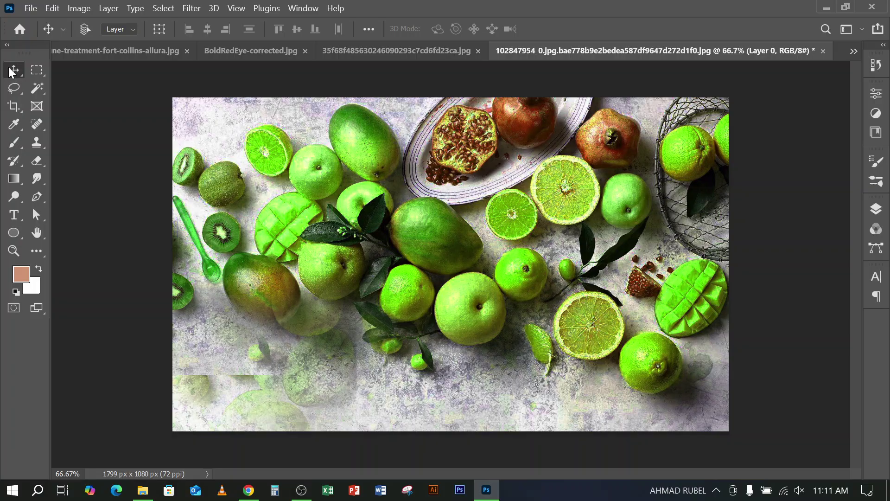
click(82, 7)
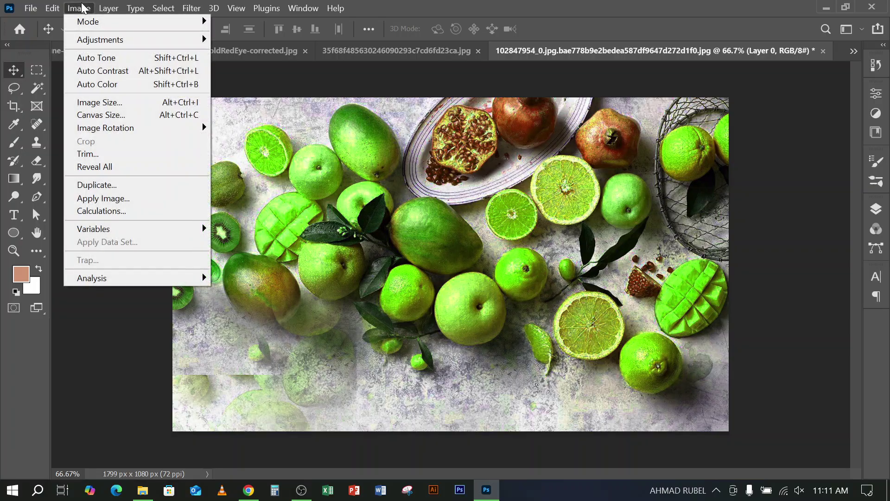
click(82, 7)
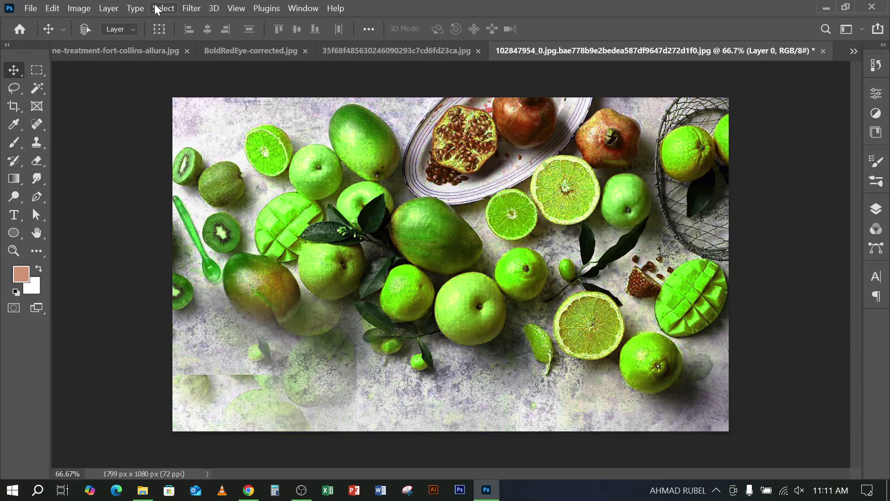
Try the Gaussian Blur filter on the fruit image and cancel it
click(193, 9)
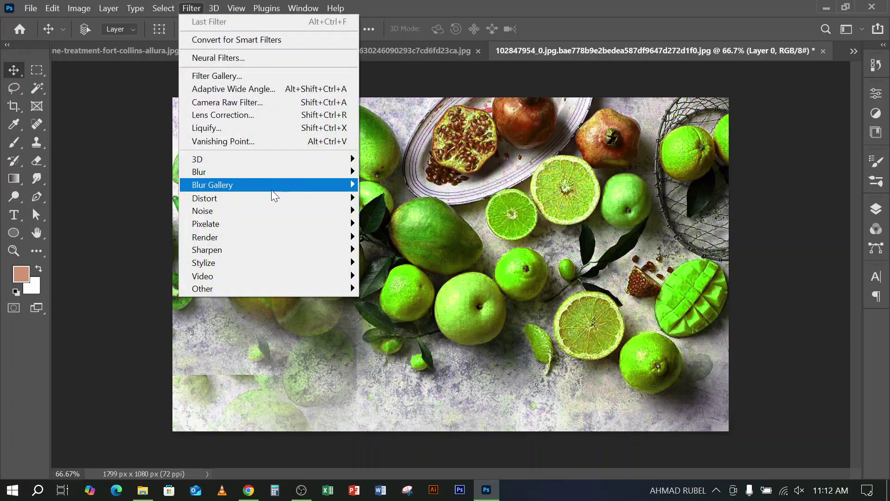
mouse_move(283, 177)
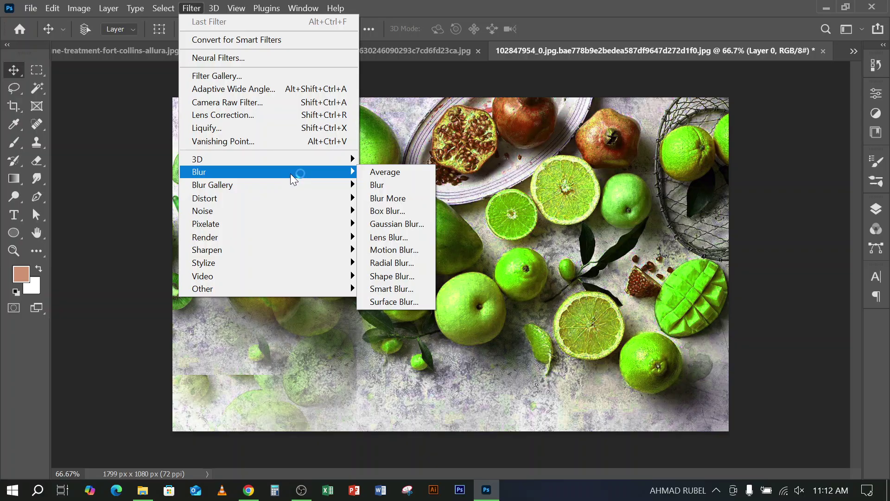
click(398, 224)
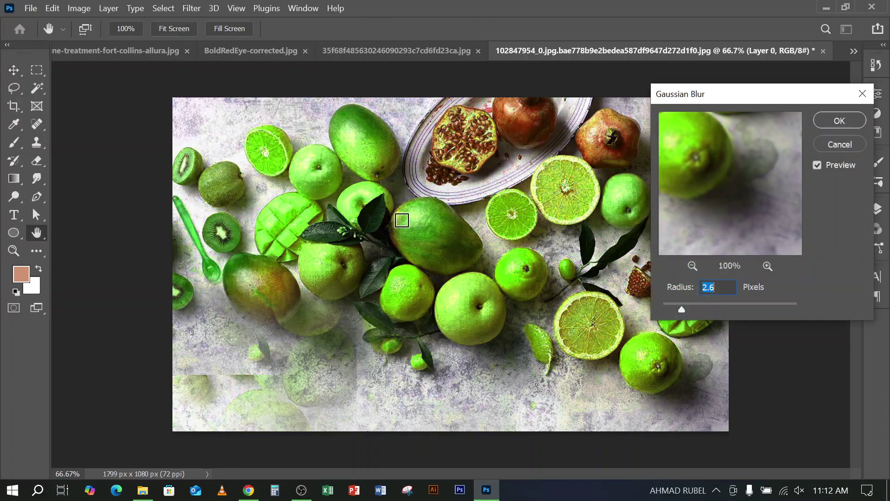
click(839, 145)
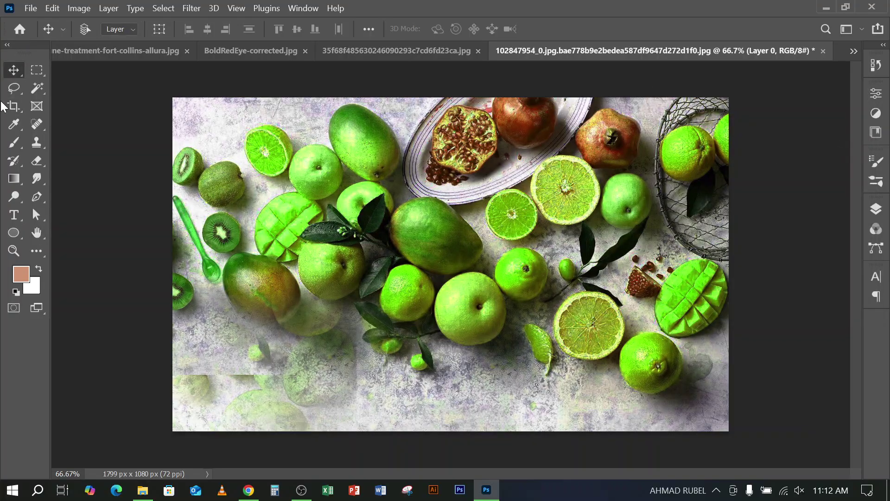
Switch to Chrome, add a new tab, and close the fruit search and hummingbird image tabs
click(250, 493)
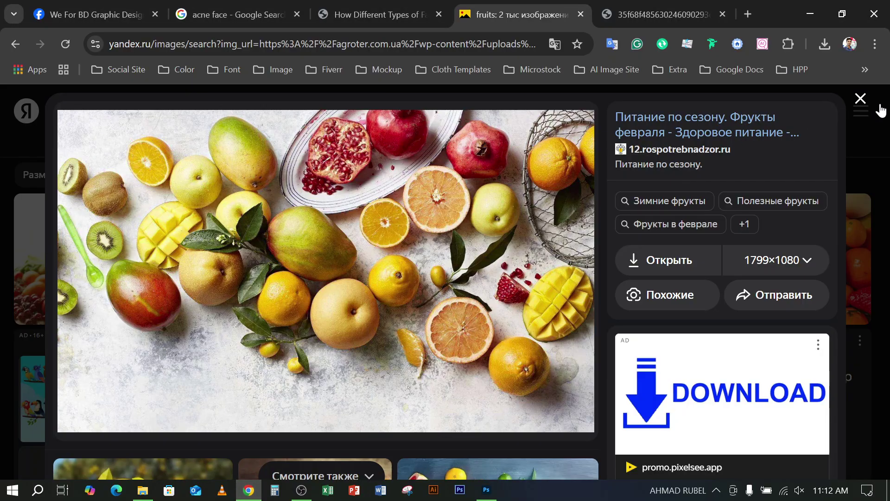
click(861, 98)
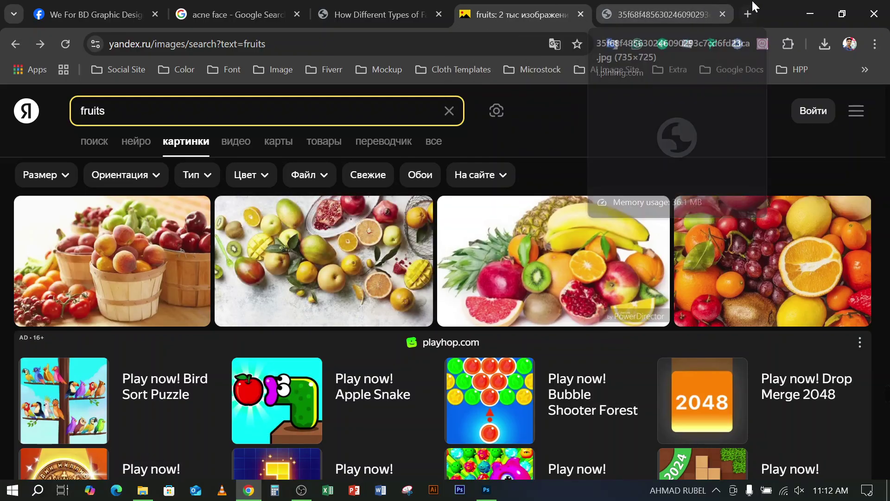
key(ctrl+t)
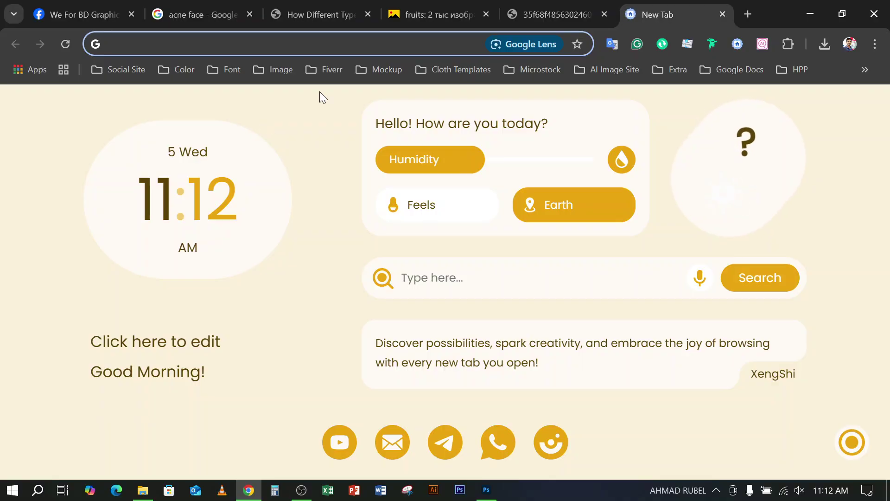
click(434, 5)
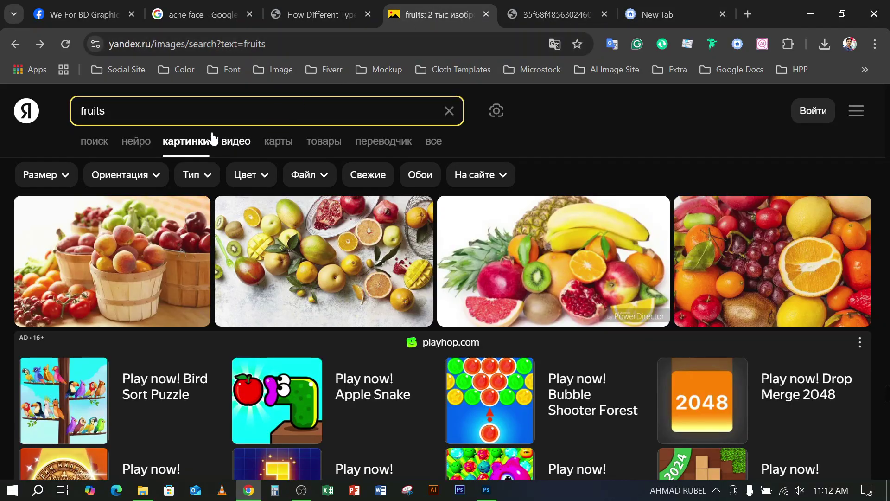
click(486, 14)
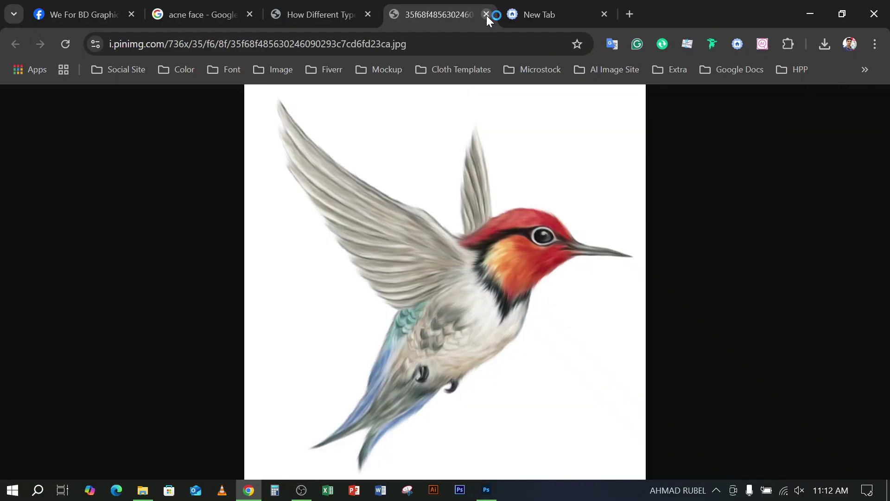
click(486, 15)
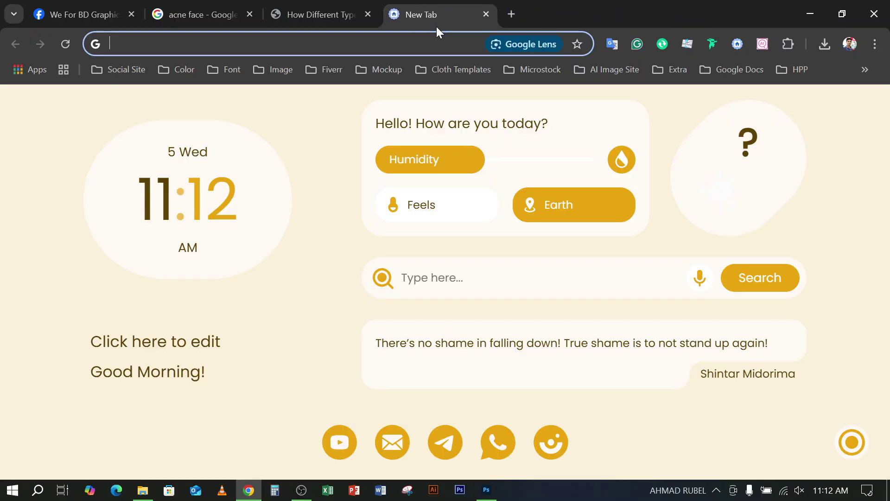
Open the Yandex Images site in the new tab from the saved image bookmarks
click(121, 68)
mouse_move(270, 69)
click(283, 136)
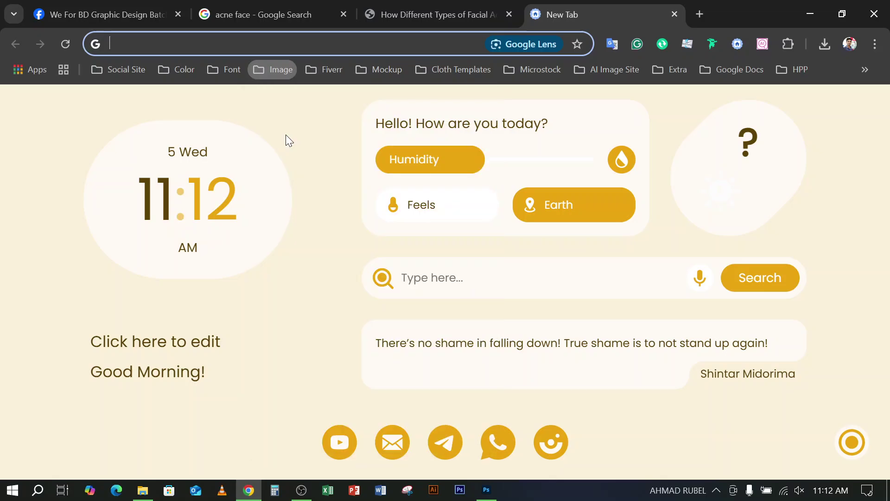
Browse the Yandex Images categories, open the Аусси dog category, and return to the category overview
scroll(298, 255, down, 8)
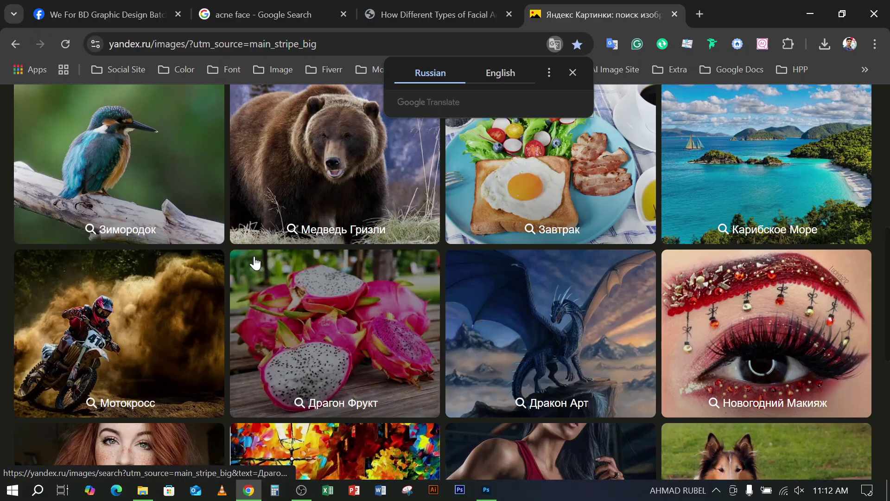
scroll(250, 259, down, 1)
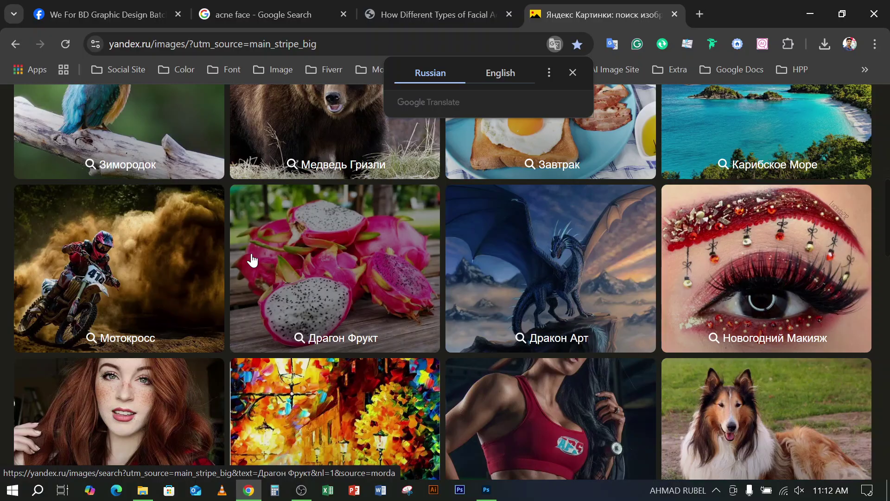
scroll(526, 284, down, 8)
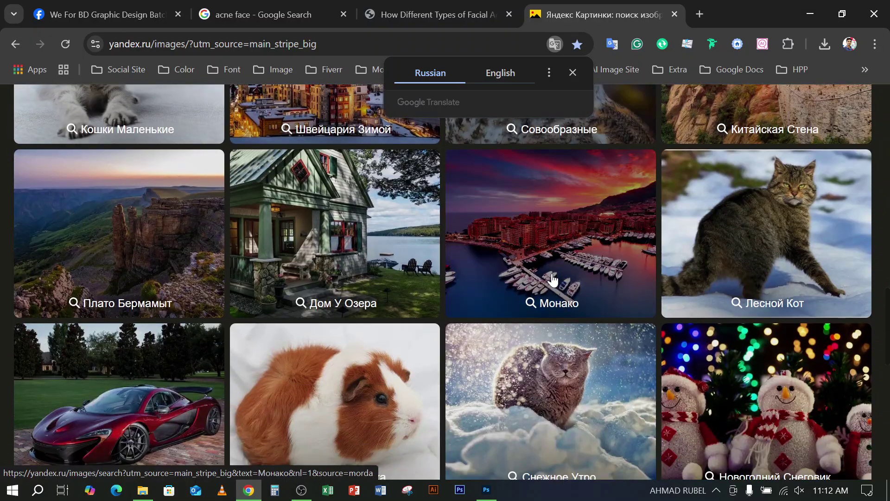
scroll(553, 280, down, 4)
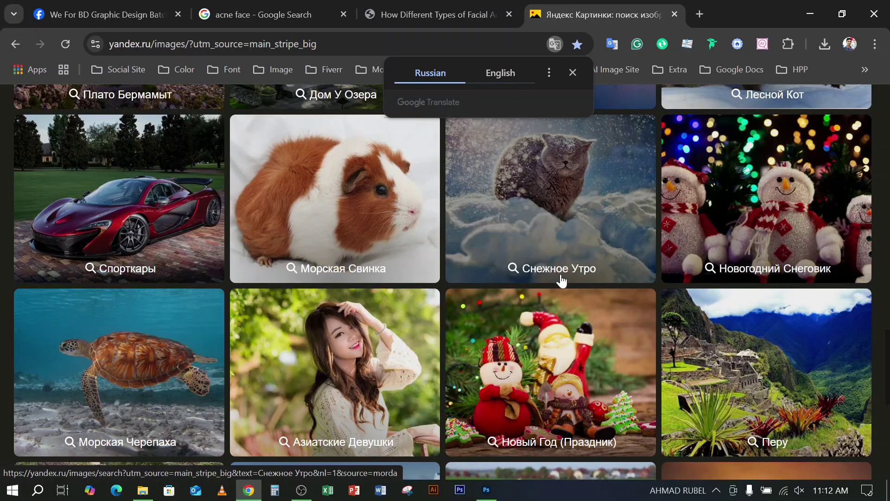
scroll(561, 280, down, 4)
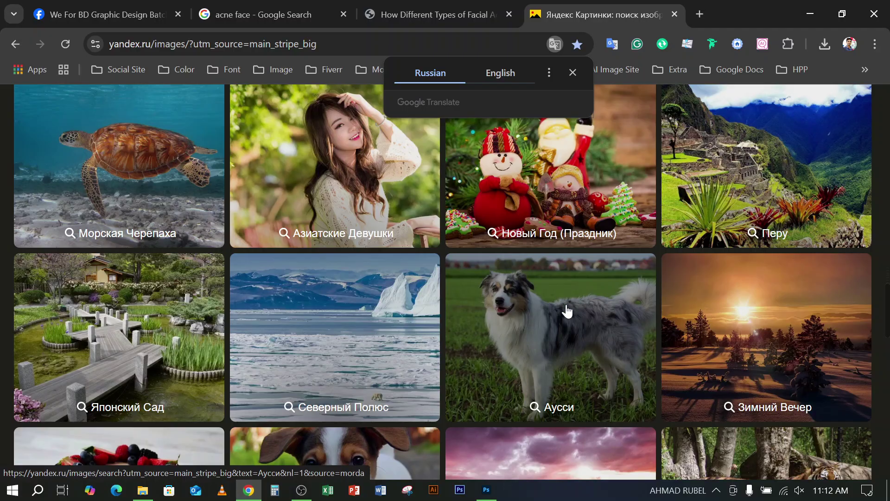
click(567, 311)
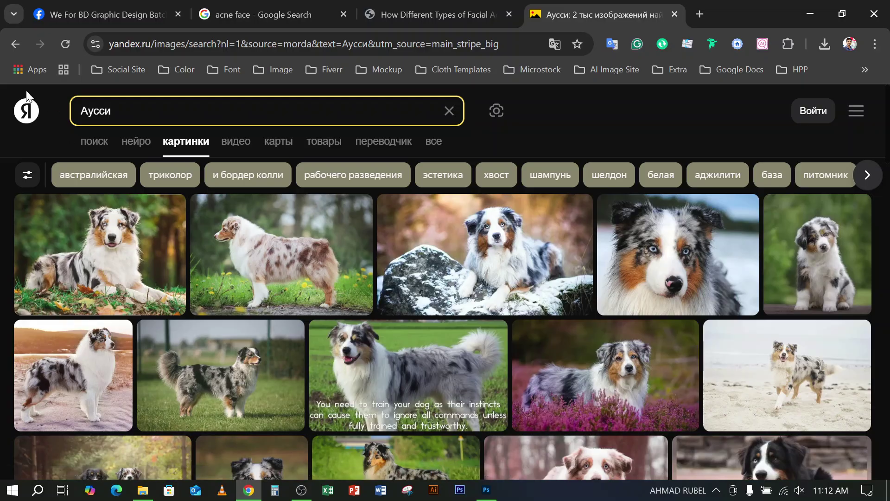
click(17, 44)
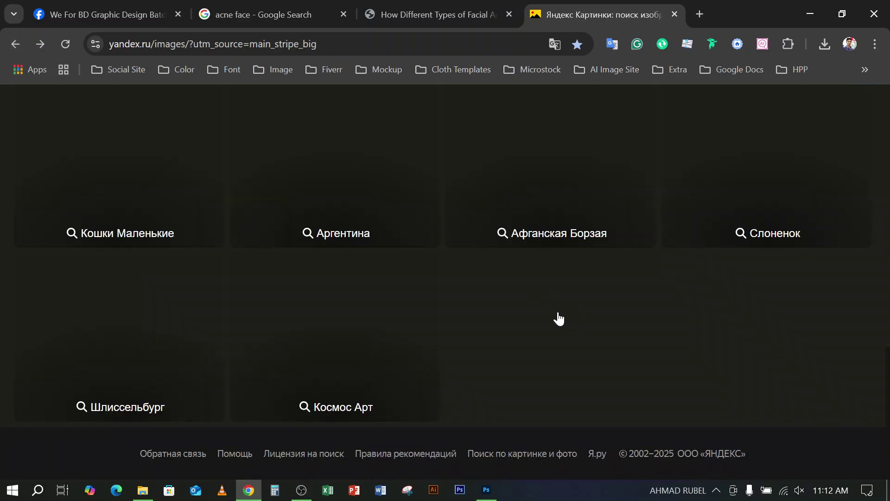
Find the Спорткары category in the Yandex Images overview and open its results
scroll(559, 318, down, 3)
scroll(559, 318, down, 10)
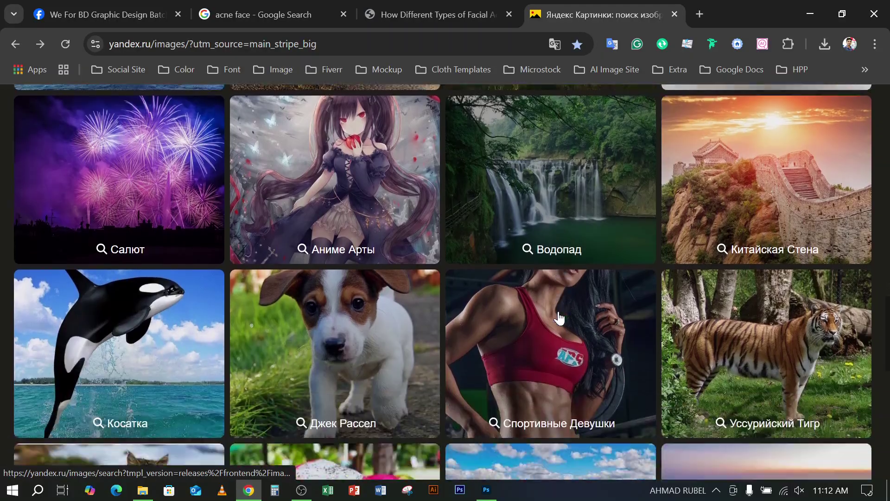
scroll(559, 318, down, 9)
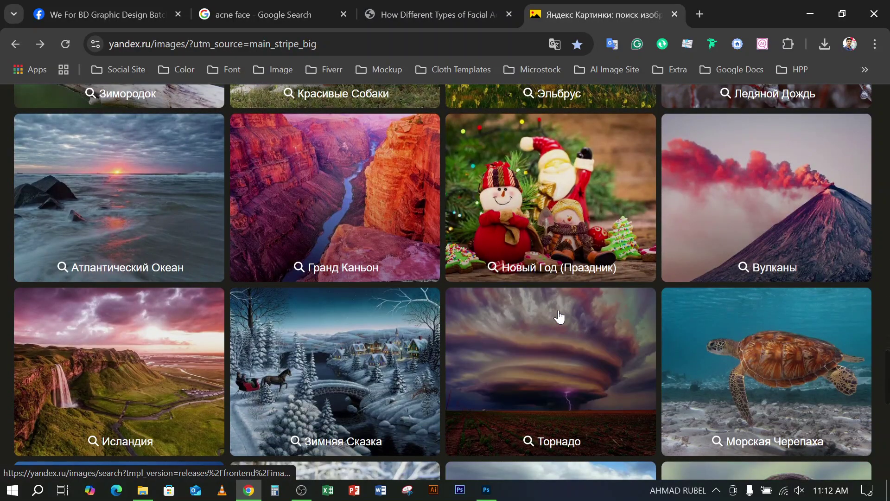
scroll(558, 315, down, 3)
scroll(560, 313, down, 7)
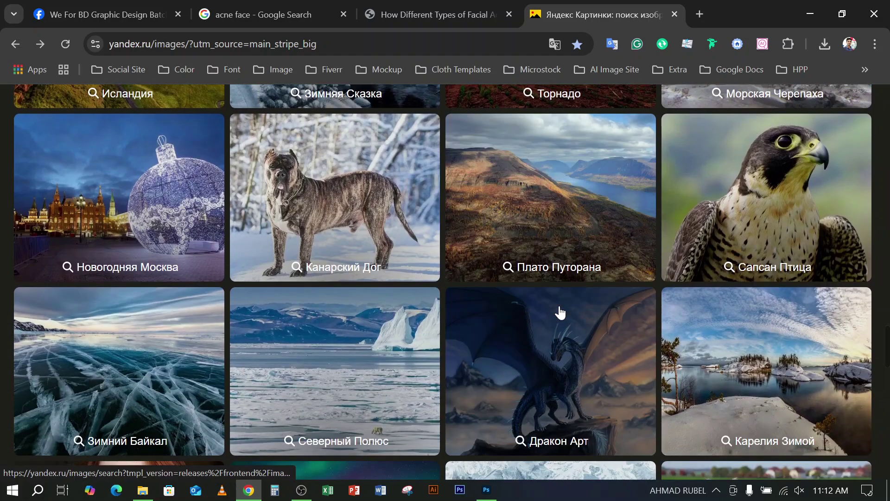
scroll(560, 313, down, 3)
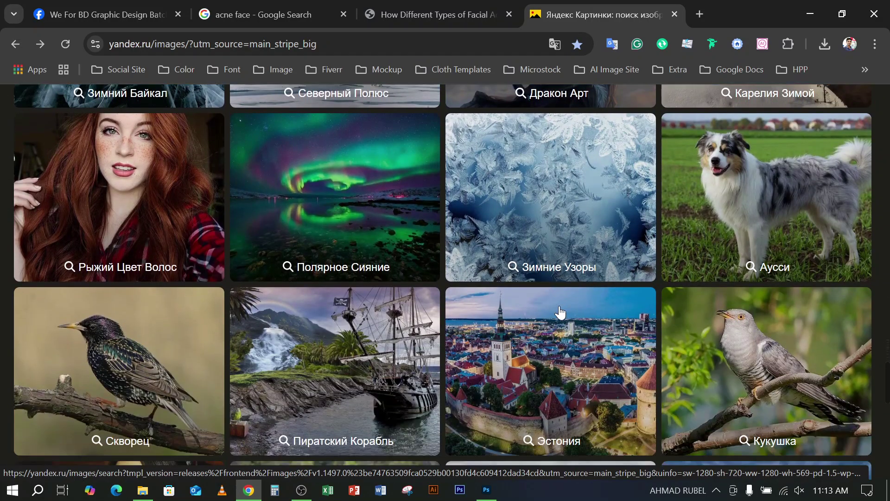
scroll(560, 313, down, 4)
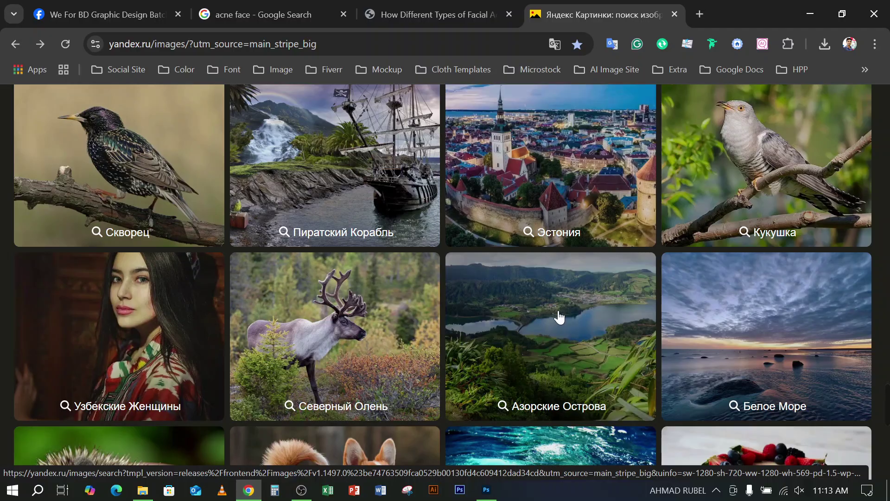
scroll(560, 313, down, 3)
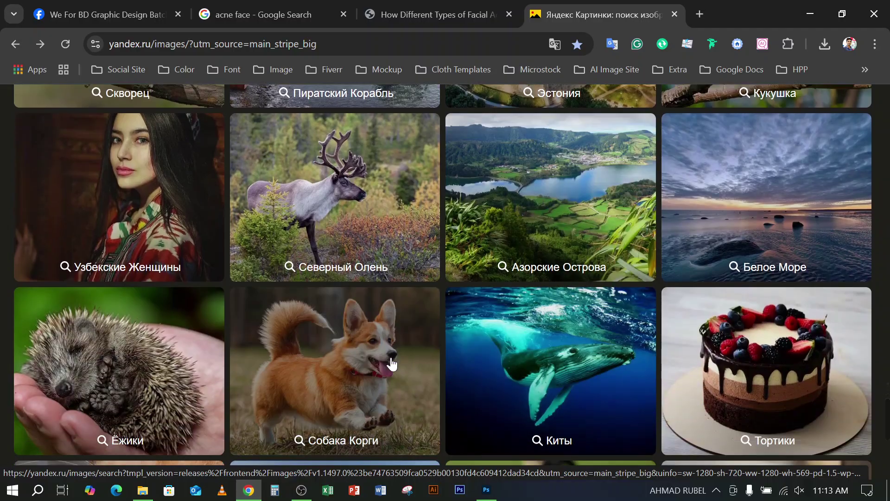
scroll(389, 364, down, 5)
scroll(376, 354, down, 3)
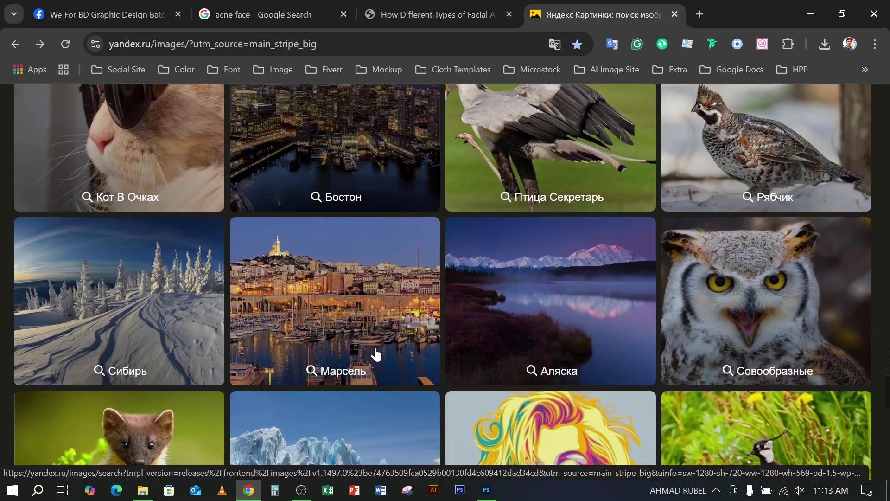
scroll(376, 354, down, 2)
scroll(376, 355, down, 2)
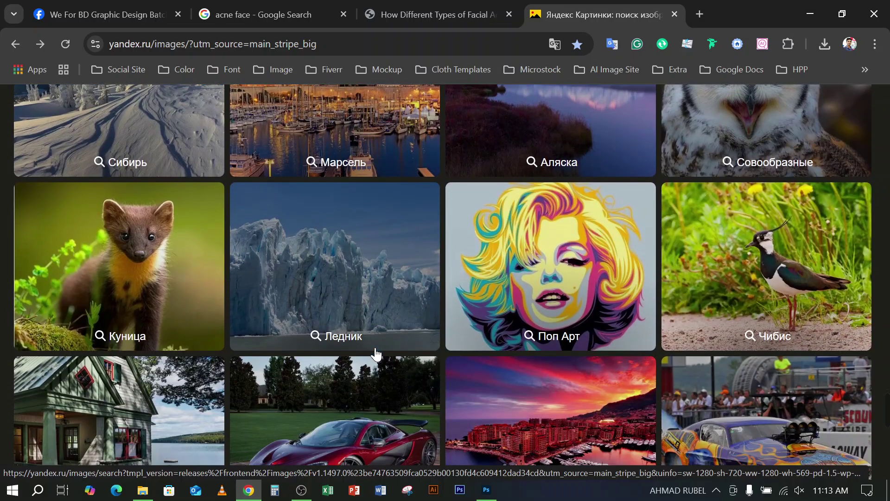
scroll(376, 354, down, 3)
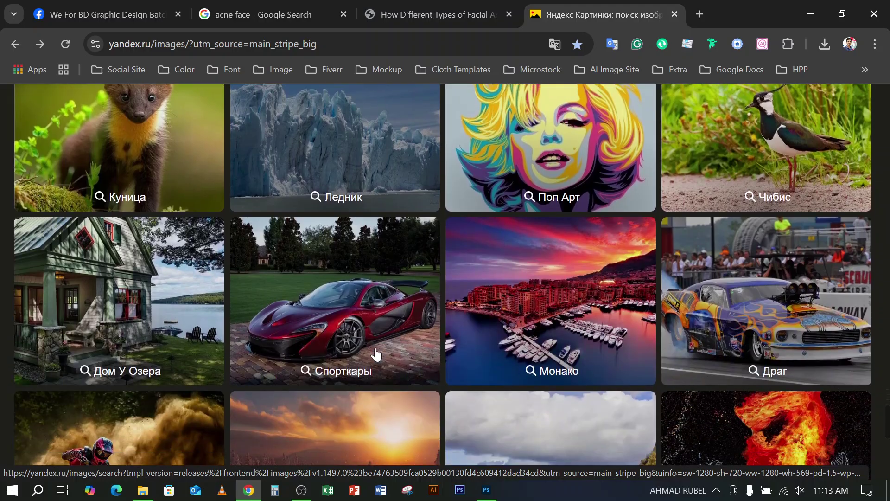
click(378, 330)
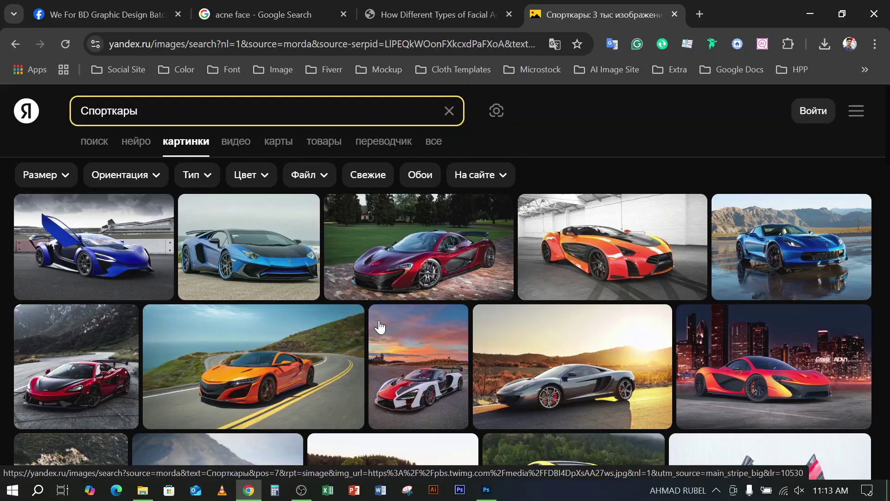
Open the preview of the red-orange McLaren P1 picture with the night skyline from the sports car results
scroll(380, 327, down, 3)
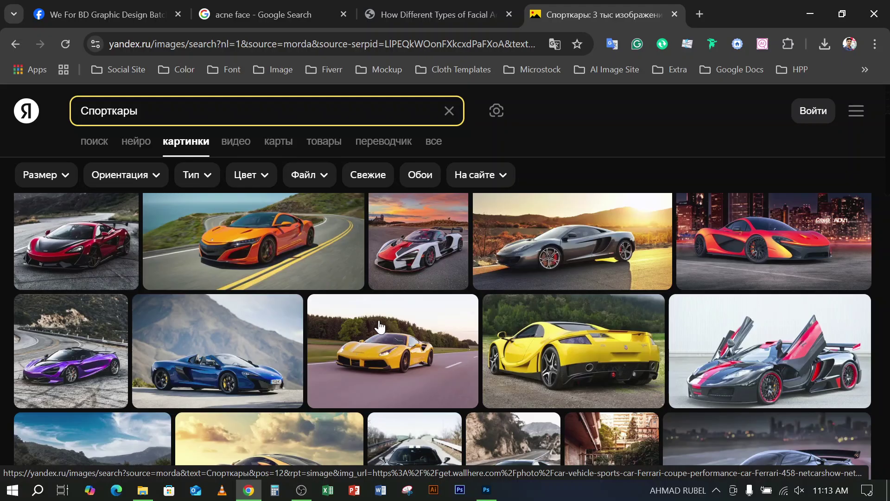
scroll(379, 327, up, 1)
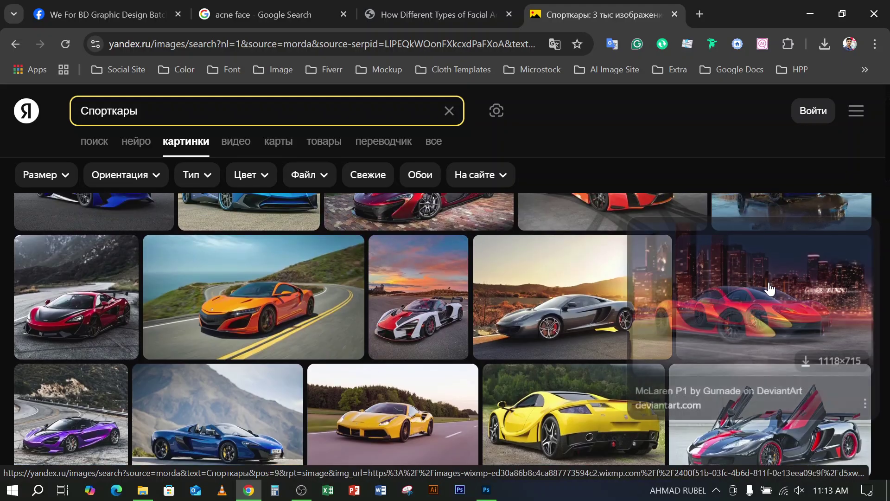
click(767, 287)
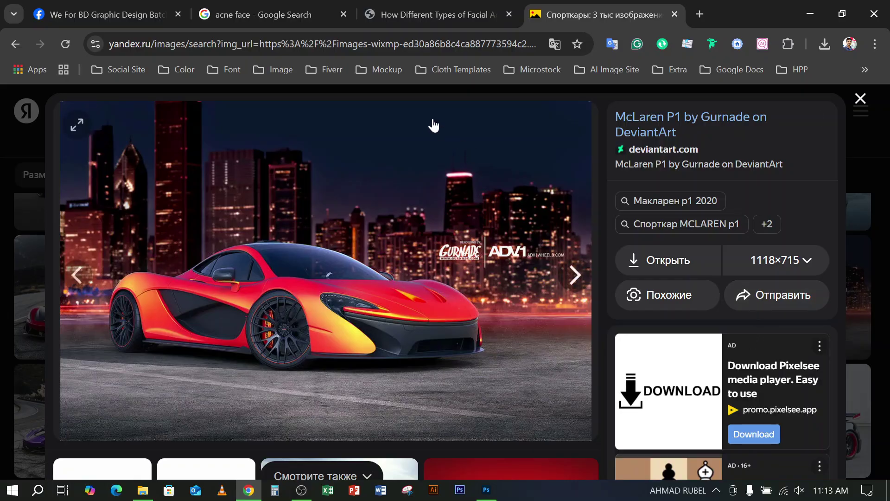
click(302, 493)
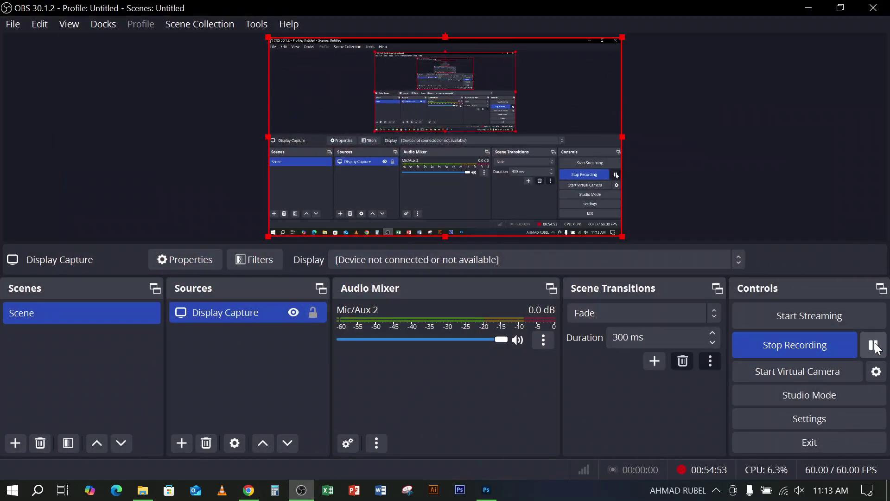
click(874, 345)
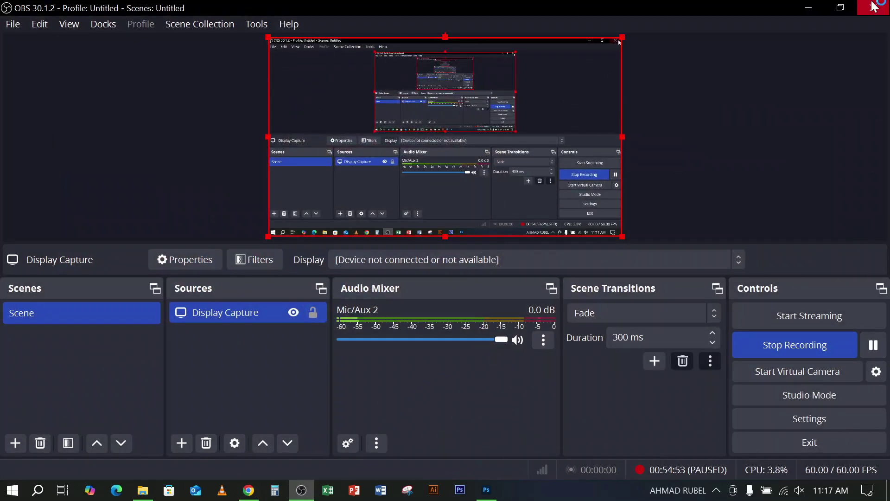
click(875, 345)
key(alt+Tab)
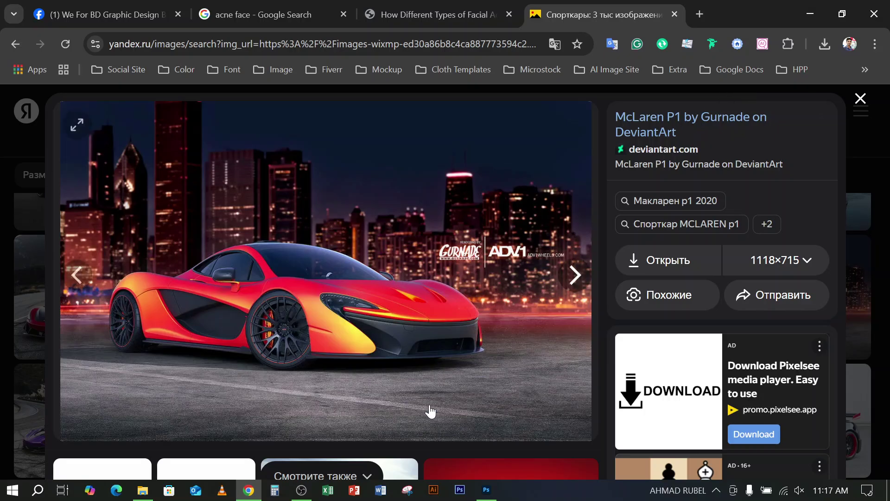
Open the McLaren P1 picture at full size and save it to Downloads as a JPEG named mclaren_p1_by_gurnade_d5xwt4d-pre
click(632, 258)
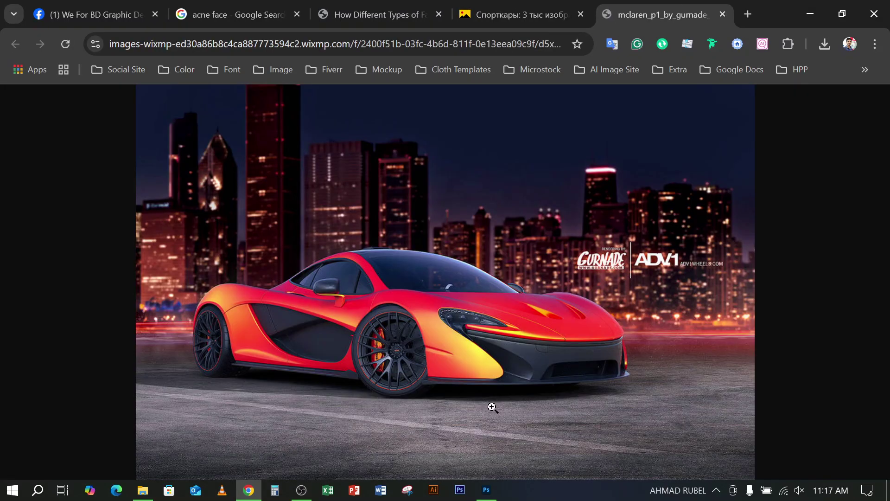
right_click(523, 182)
click(566, 220)
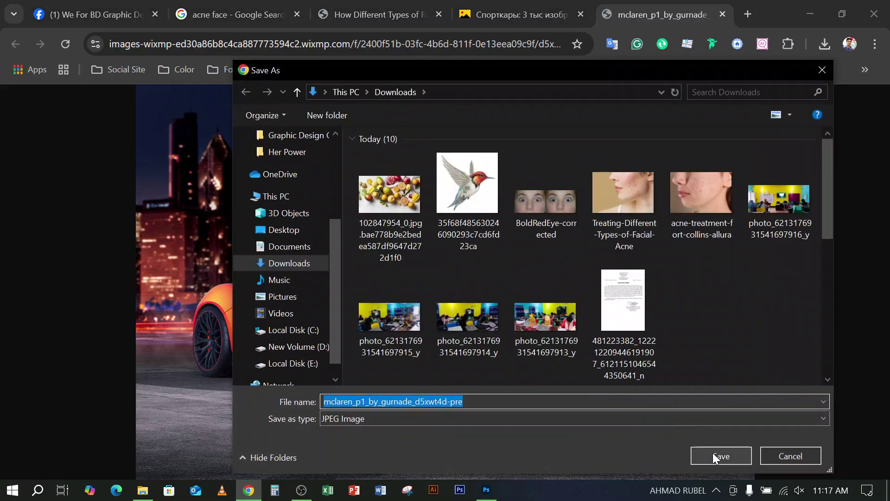
click(713, 456)
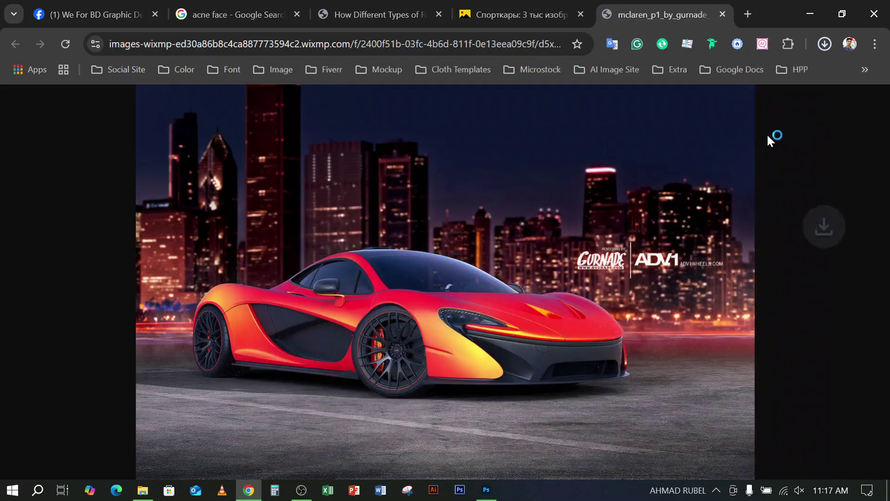
Minimize the Chrome, Photoshop and File Explorer windows to clear the desktop
click(810, 14)
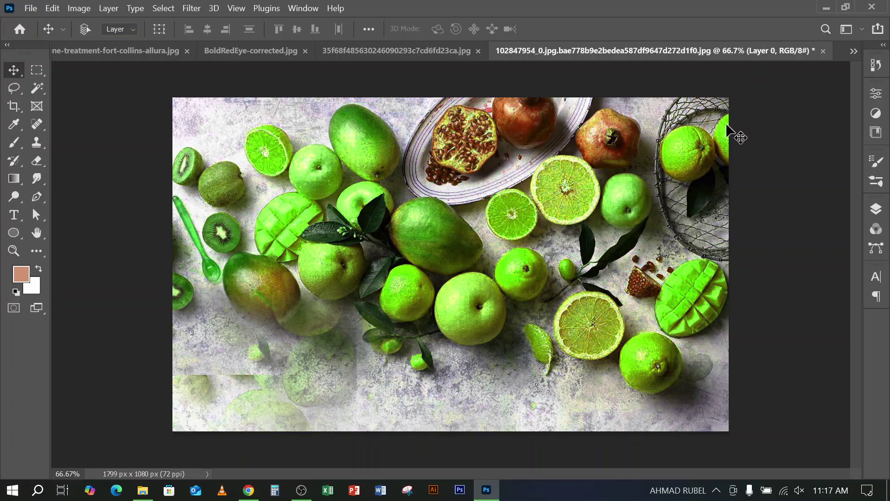
click(822, 9)
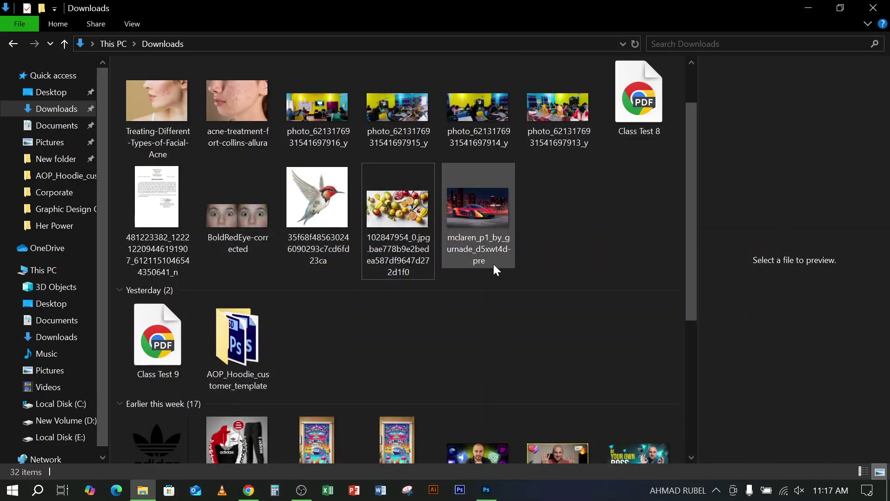
click(803, 10)
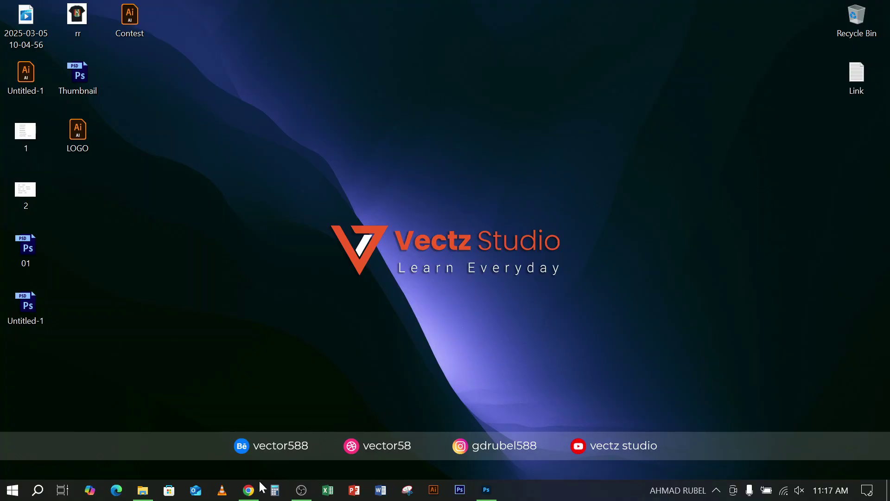
click(260, 487)
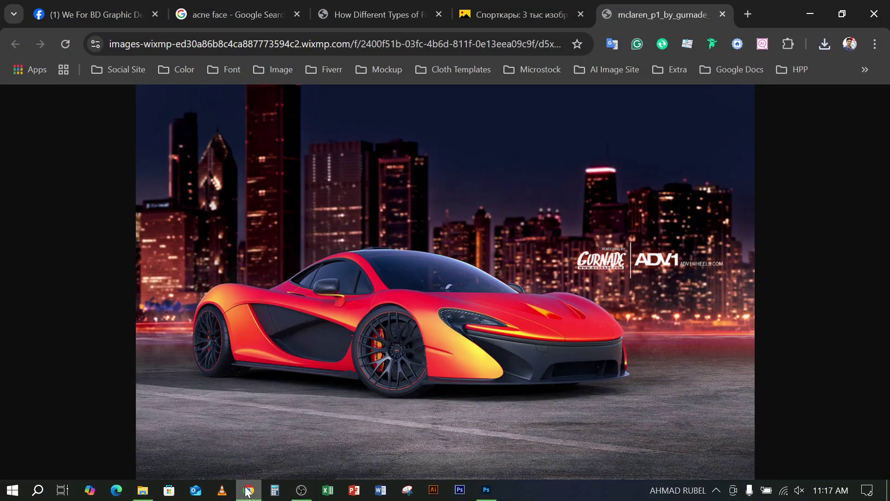
click(816, 11)
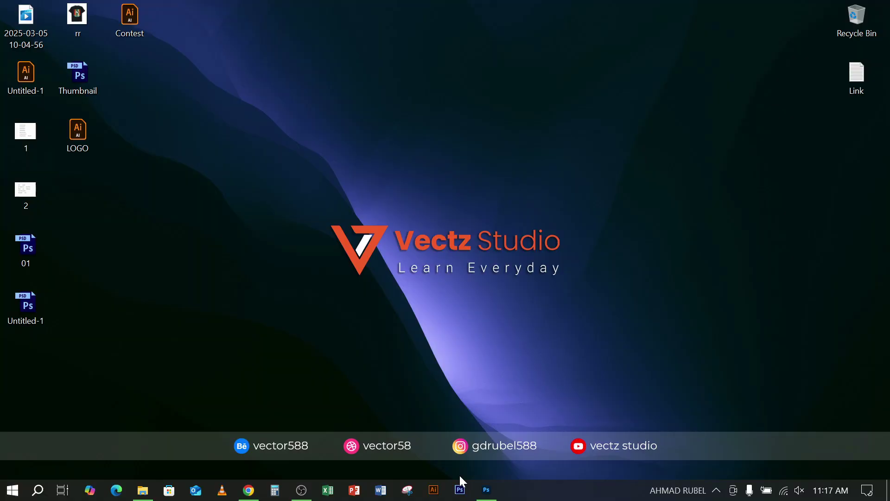
Switch to Photoshop and view the BoldRedEye-corrected.jpg and Treating-Different-Types-of-Facial-Acne.jpg documents
click(486, 490)
click(235, 54)
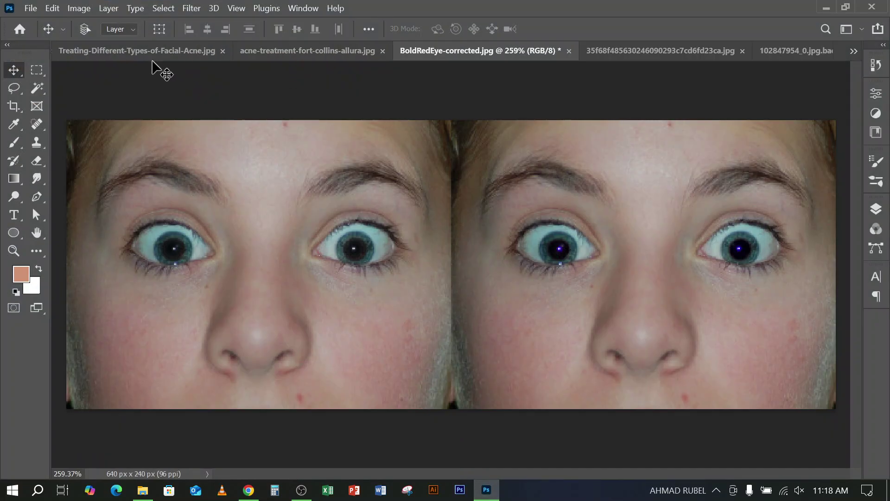
click(140, 50)
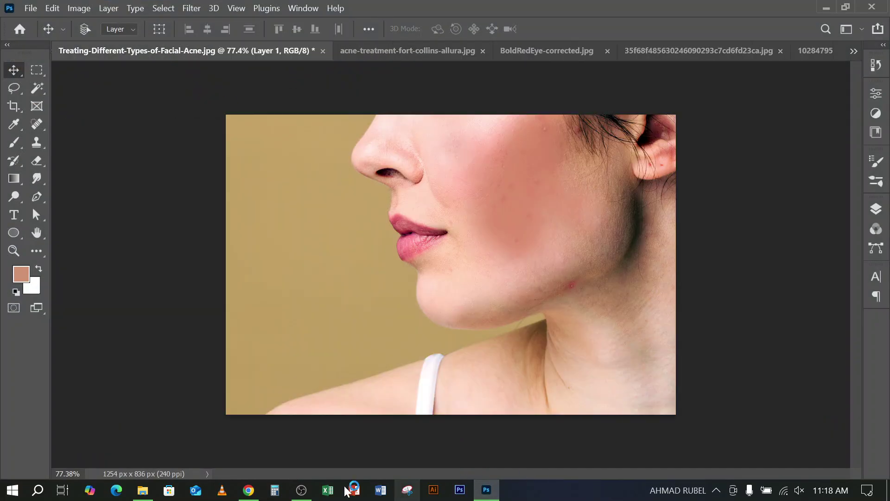
Switch to Chrome and look through the acne face image results for portraits with skin blemishes
click(246, 491)
click(232, 9)
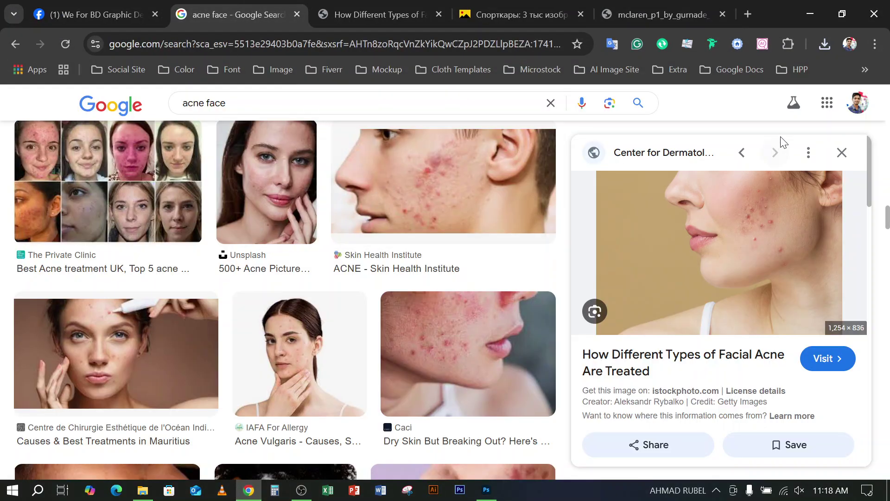
click(842, 153)
scroll(510, 297, down, 10)
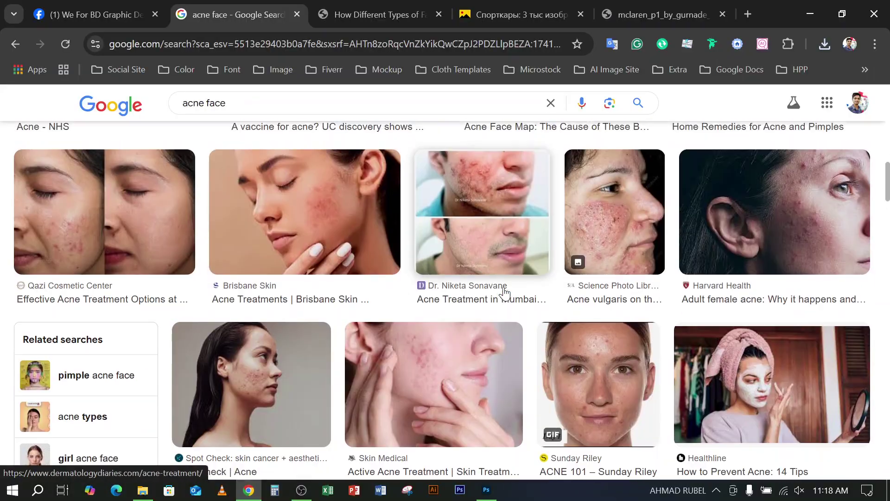
scroll(513, 304, down, 8)
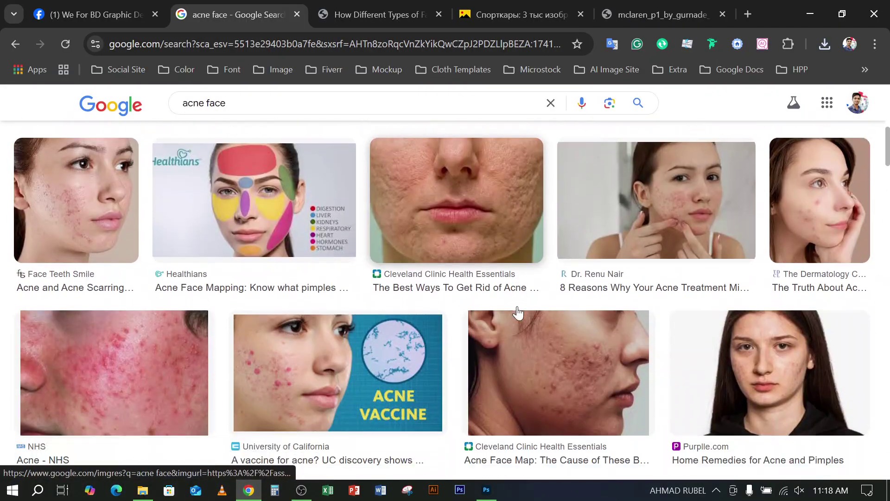
scroll(520, 315, down, 10)
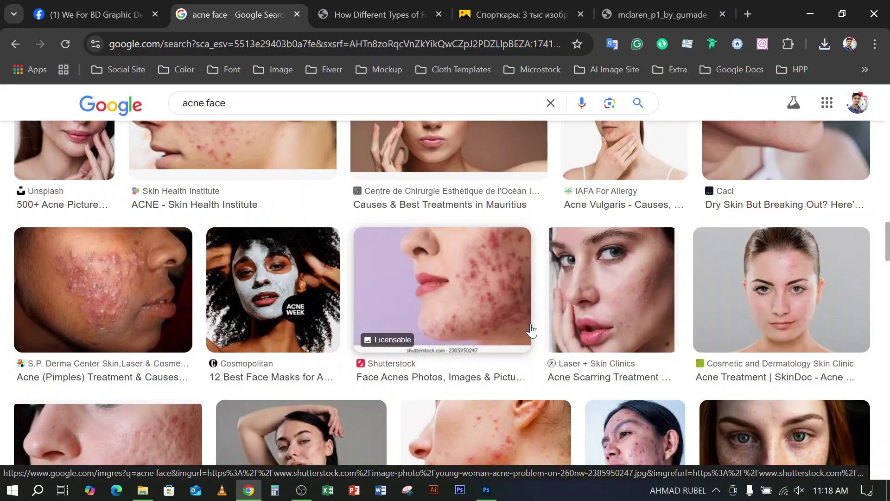
scroll(531, 330, down, 3)
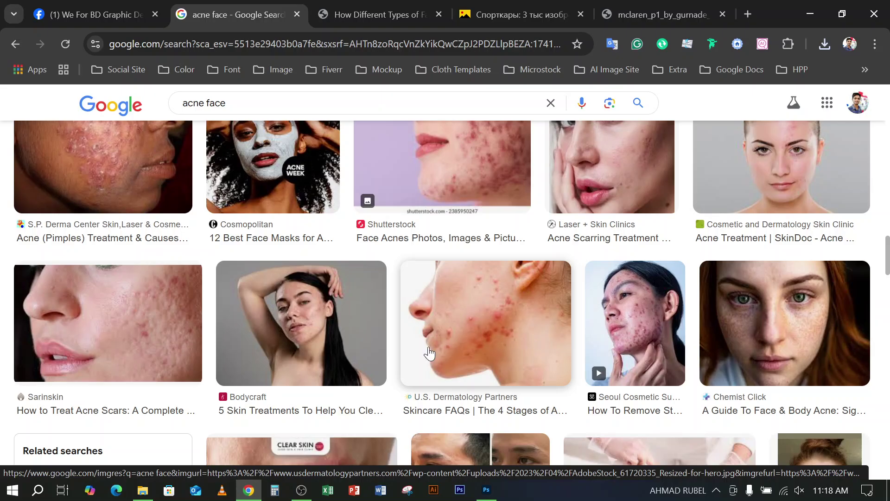
scroll(477, 324, down, 8)
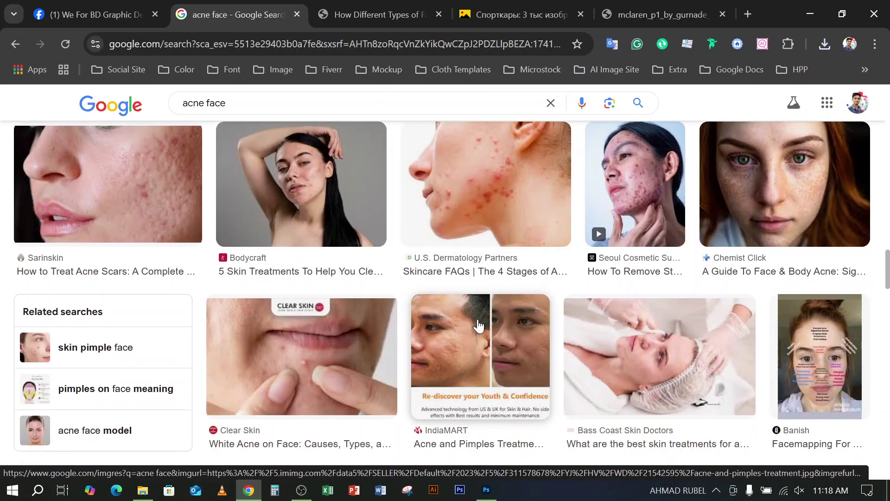
scroll(484, 332, down, 3)
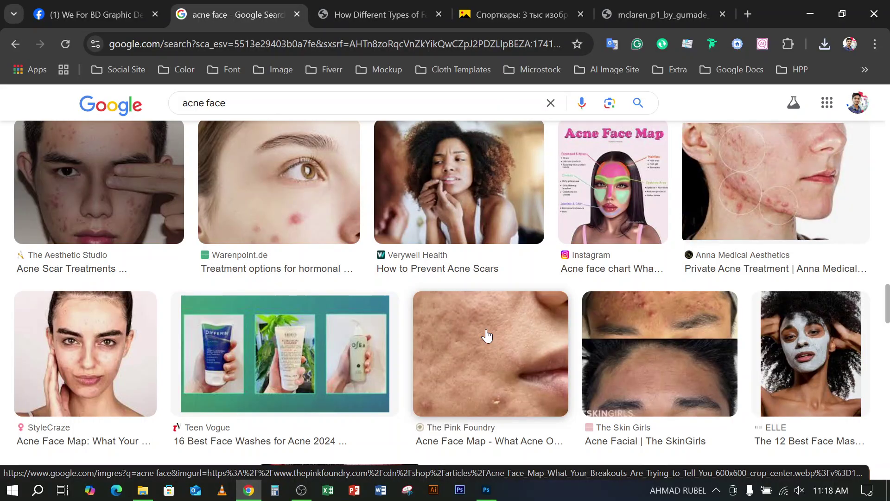
scroll(509, 326, up, 3)
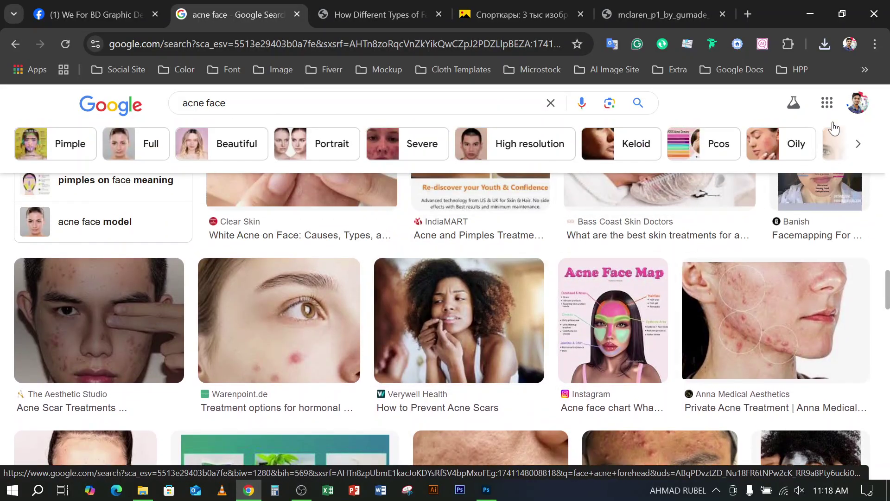
click(810, 14)
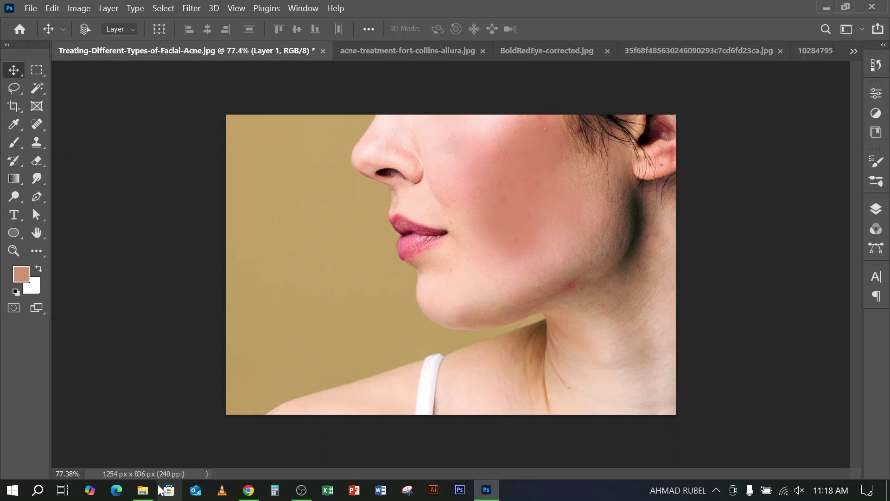
click(249, 490)
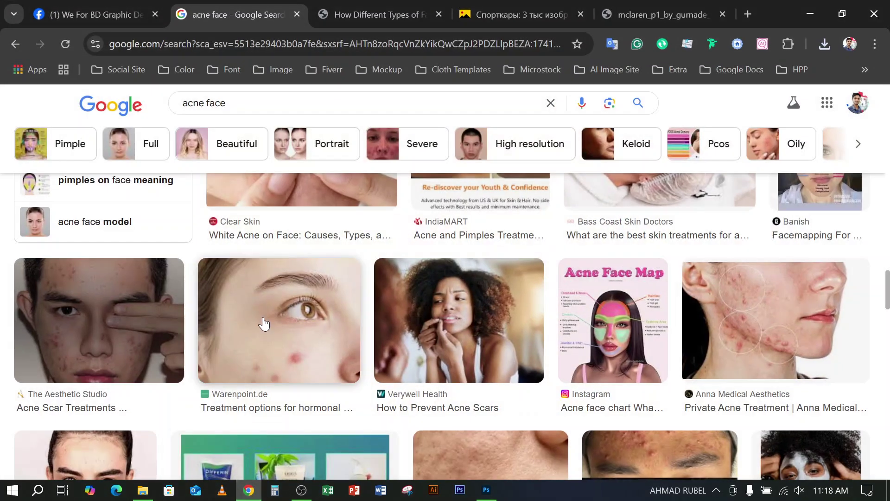
triple_click(171, 109)
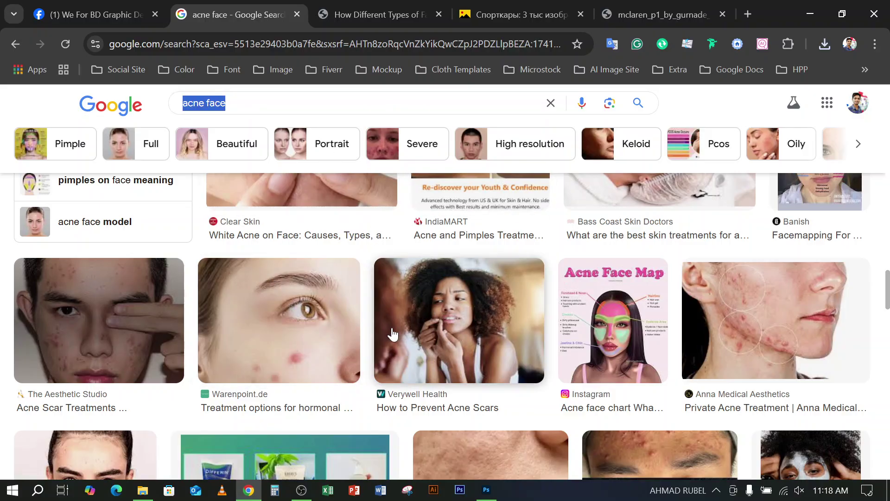
scroll(399, 332, down, 8)
scroll(398, 331, up, 8)
click(810, 14)
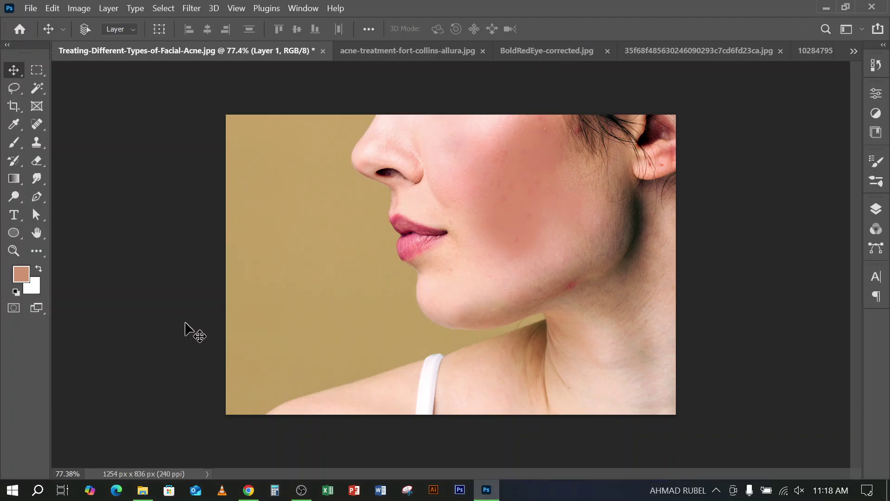
click(143, 490)
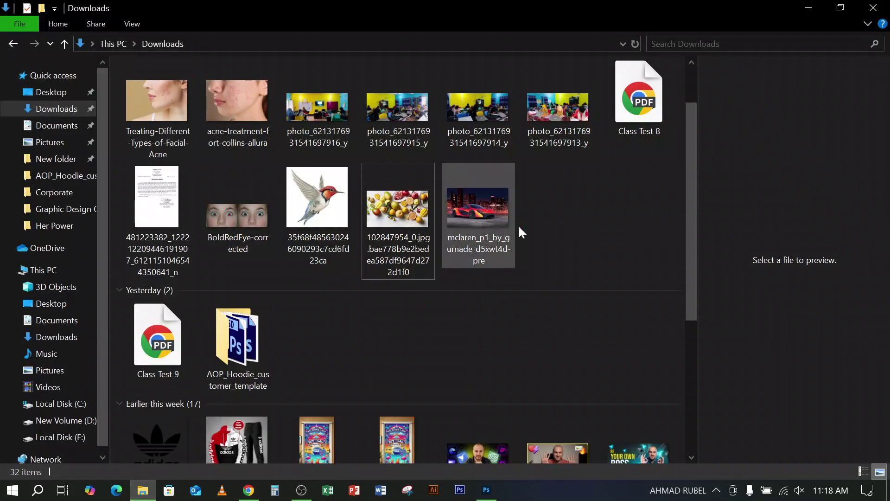
click(809, 7)
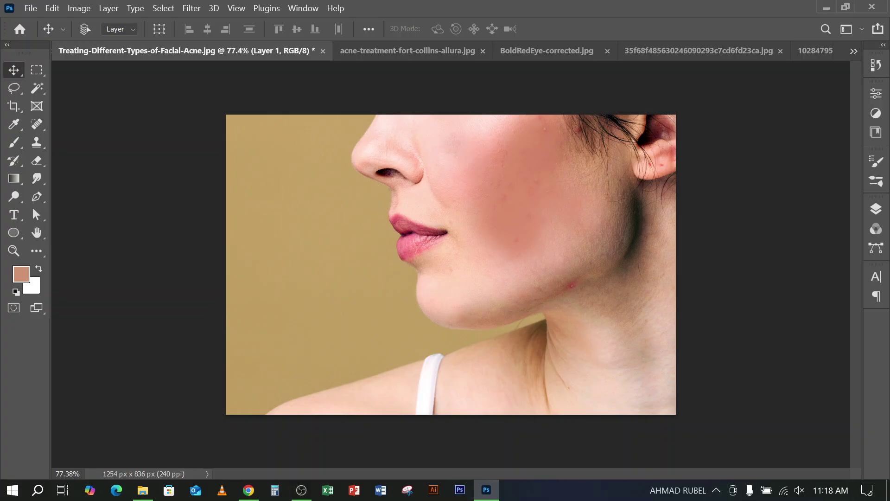
Place the original Treating-Different-Types-of-Facial-Acne picture from Downloads into the retouched Photoshop document, scaled down to a small inset in the canvas's lower-left corner
click(143, 493)
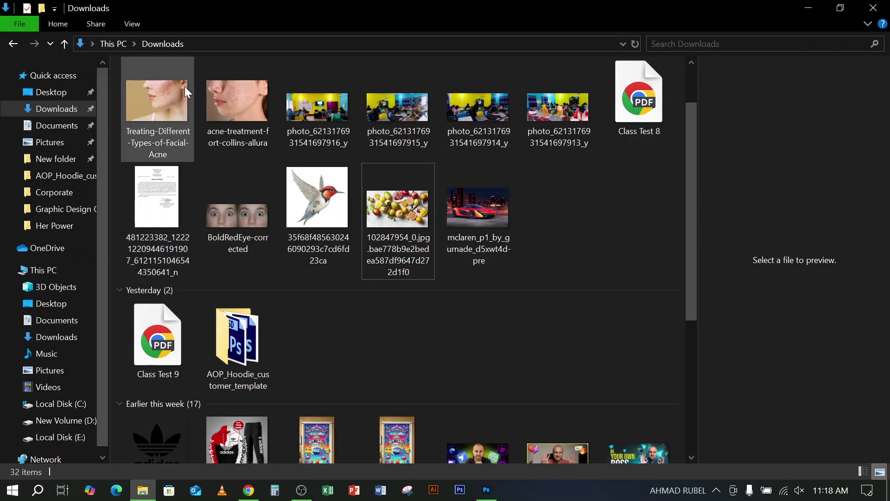
click(151, 135)
drag(160, 96, 373, 333)
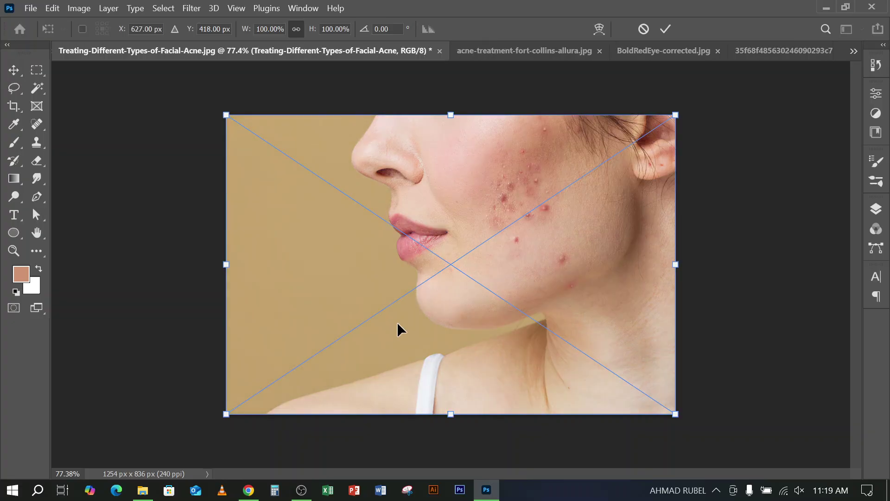
drag(675, 113, 353, 329)
key(Return)
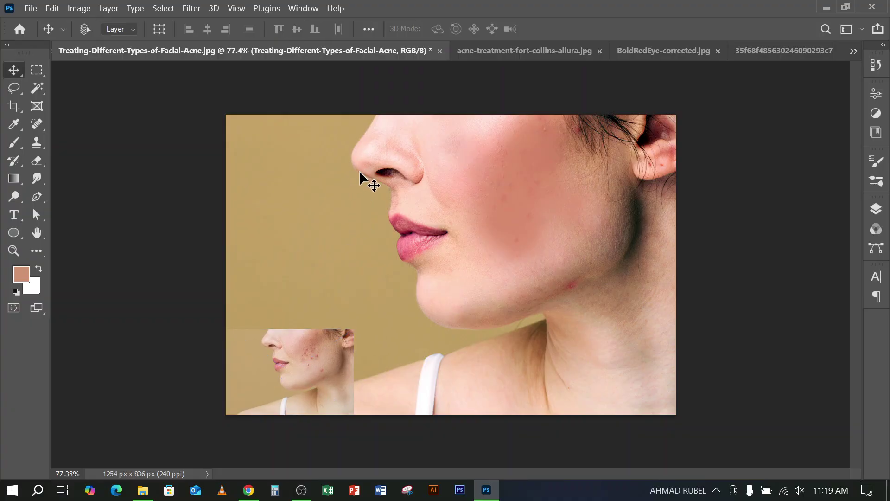
Delete the placed layer with the small original acne picture
click(29, 9)
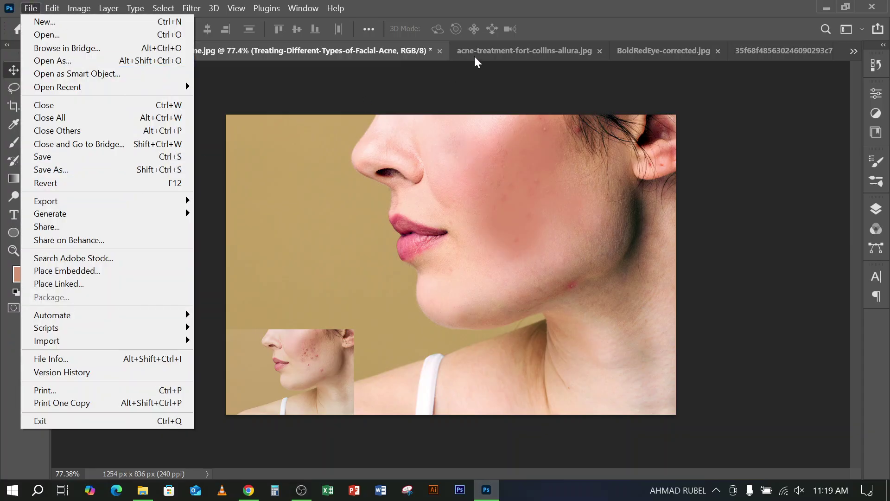
key(Escape)
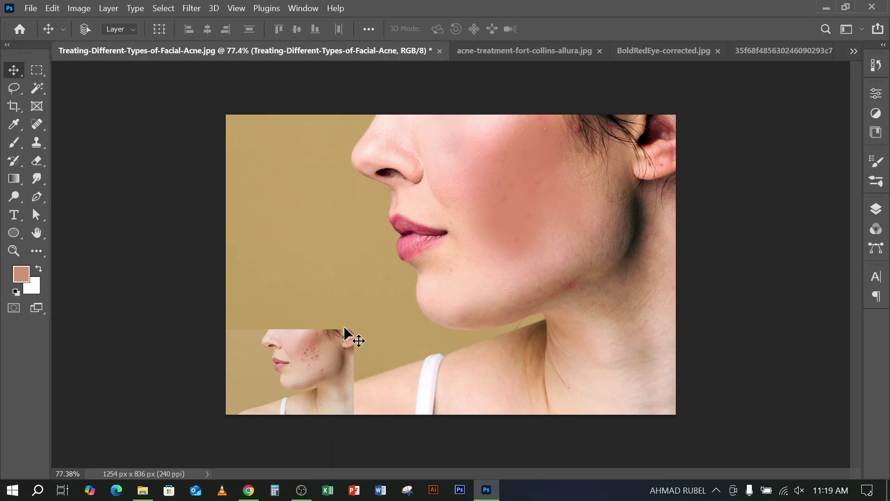
key(Delete)
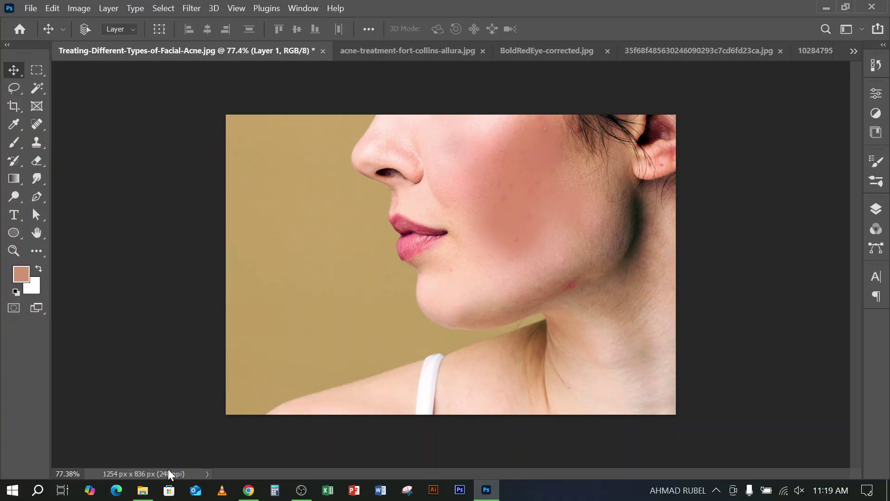
Place the original acne picture from Downloads over the retouched portrait again and scale it to about 63%, anchored at the canvas's lower-left corner
click(143, 490)
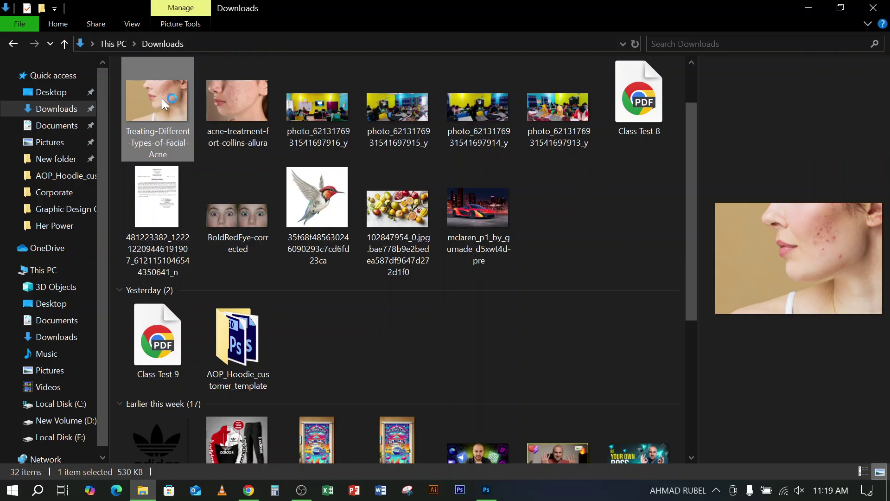
click(487, 490)
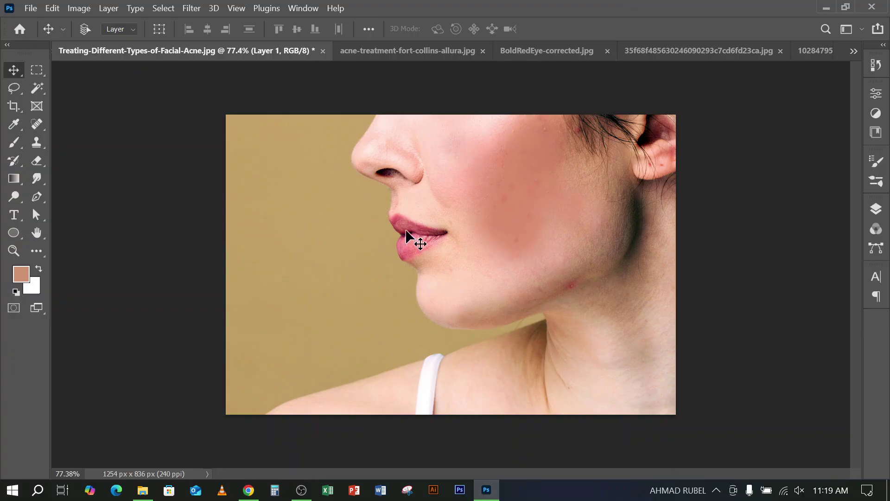
click(143, 490)
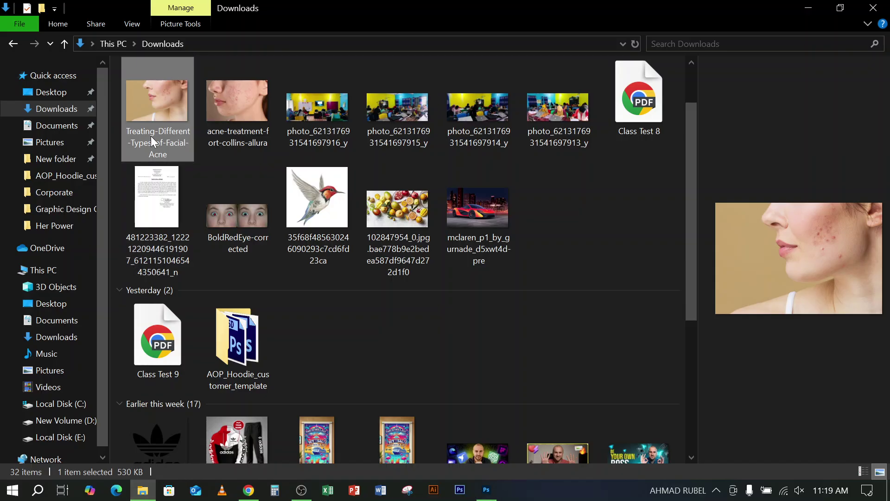
drag(160, 103, 418, 271)
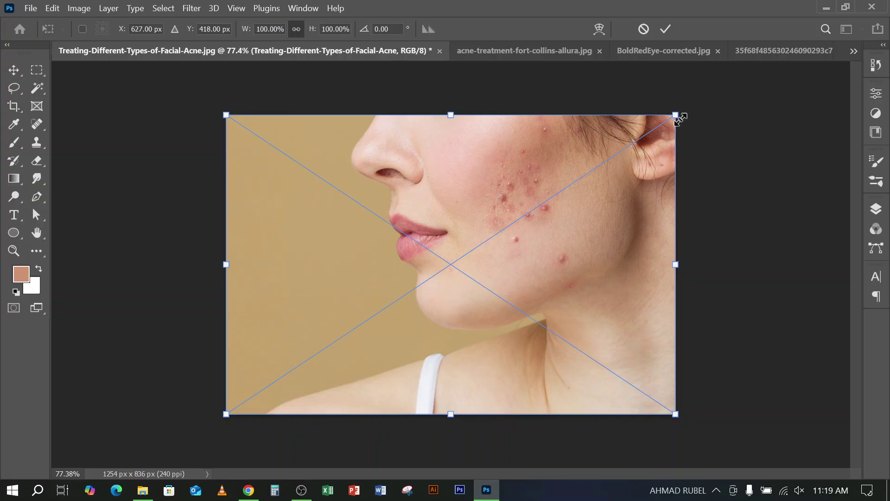
drag(678, 117, 509, 225)
drag(368, 225, 370, 210)
key(ctrl+z)
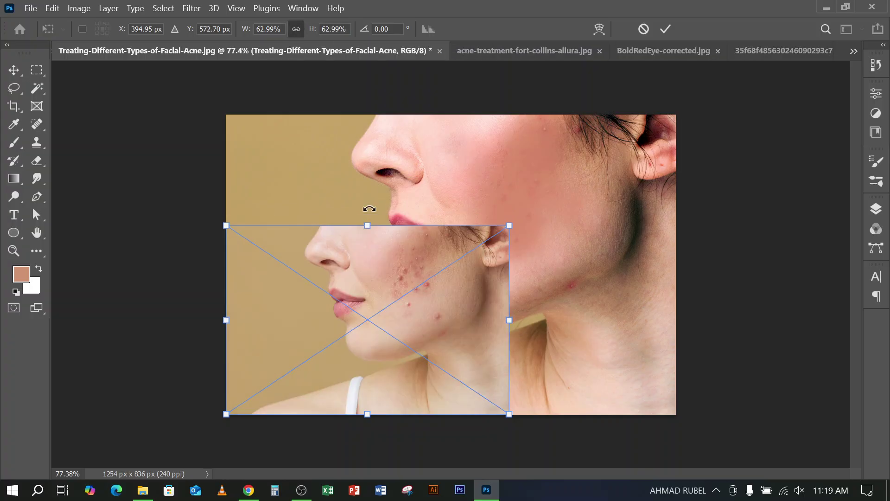
Shrink the placed original further, first to about 45%, into a small comparison inset at the canvas's lower-left corner and commit the placement
drag(510, 226, 428, 280)
drag(324, 280, 327, 199)
key(ctrl+z)
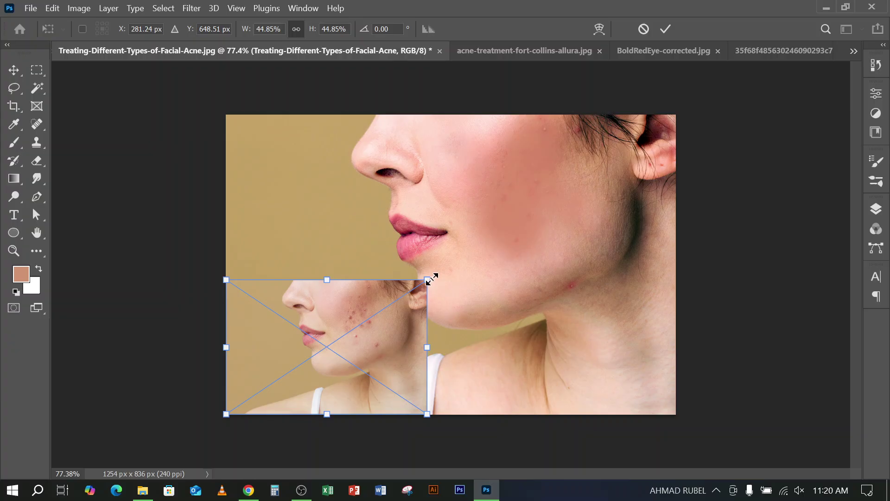
drag(427, 280, 368, 317)
key(Return)
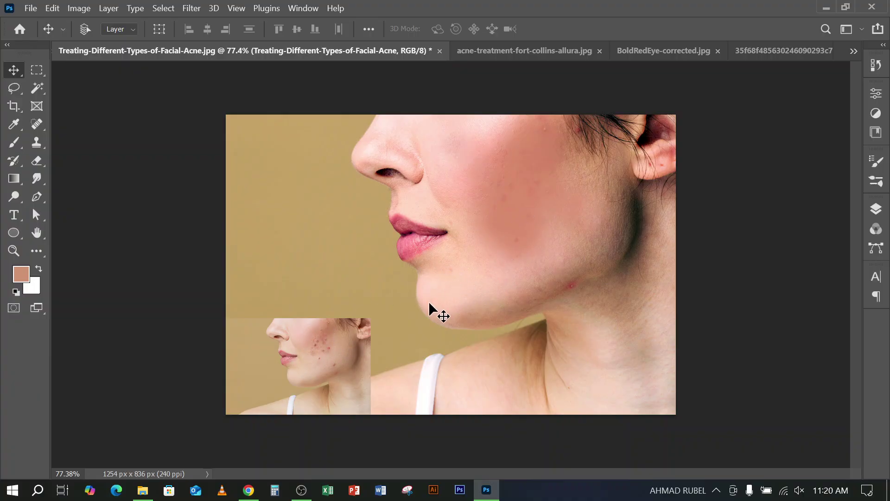
click(248, 490)
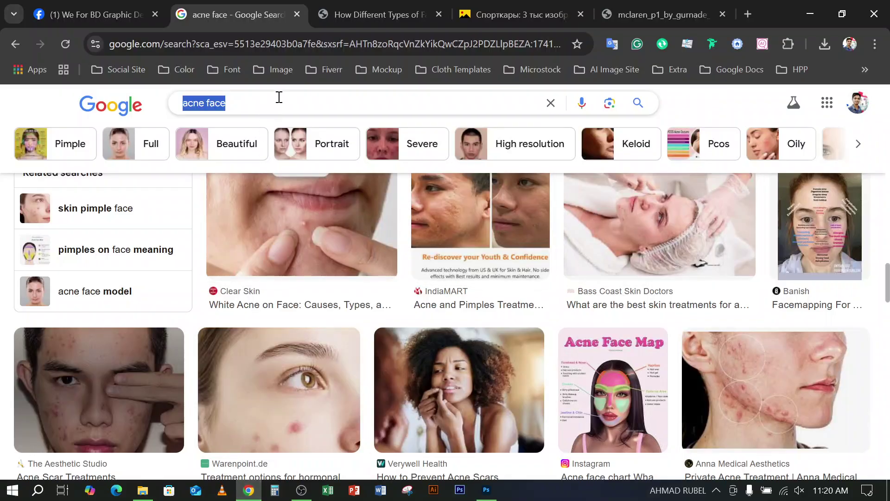
click(286, 103)
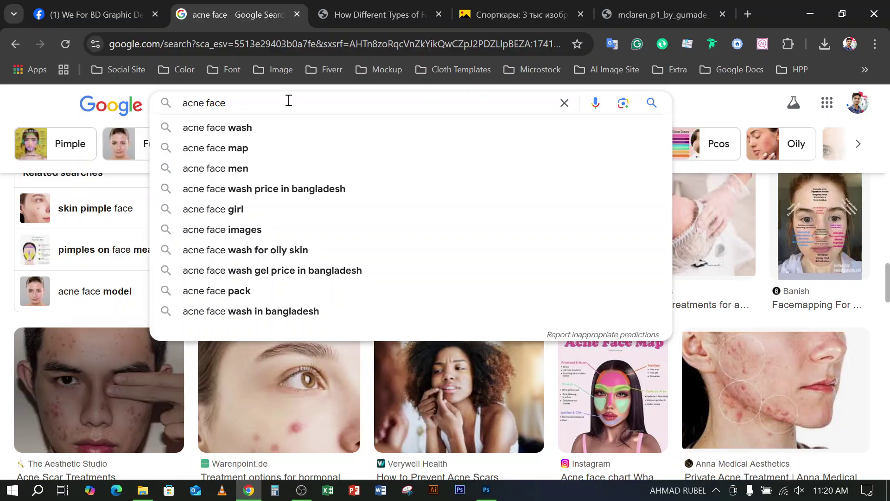
click(810, 14)
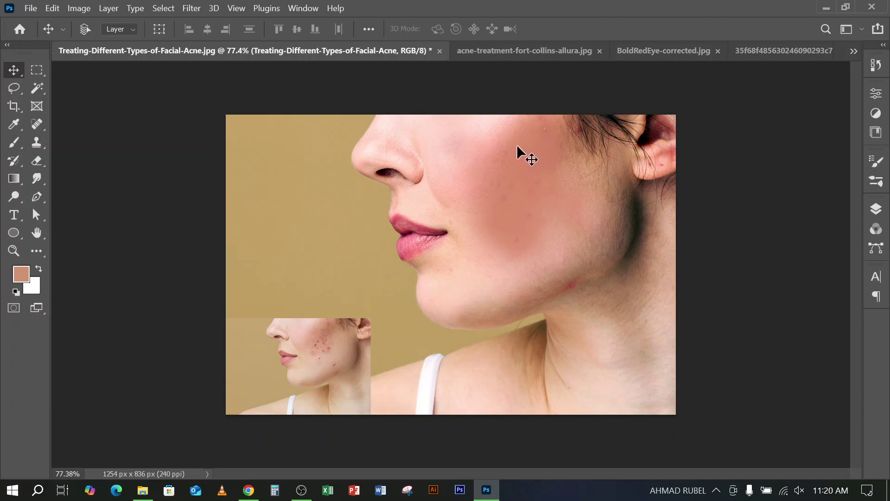
click(827, 7)
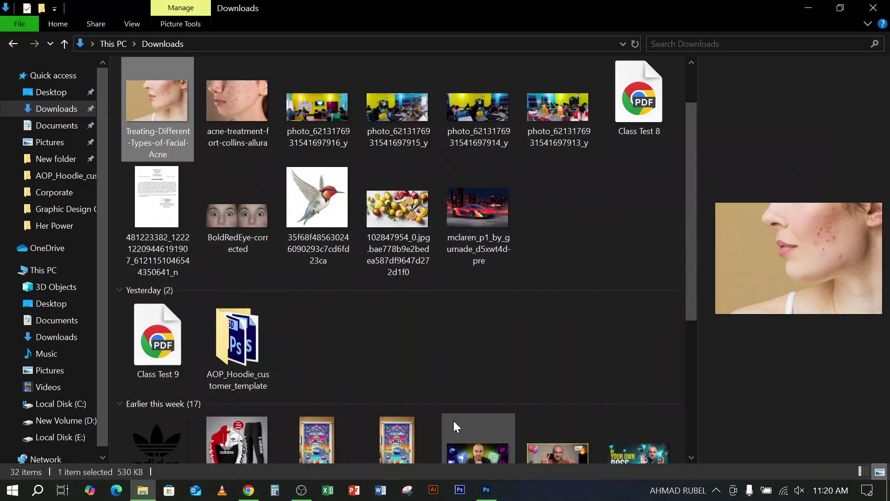
click(249, 490)
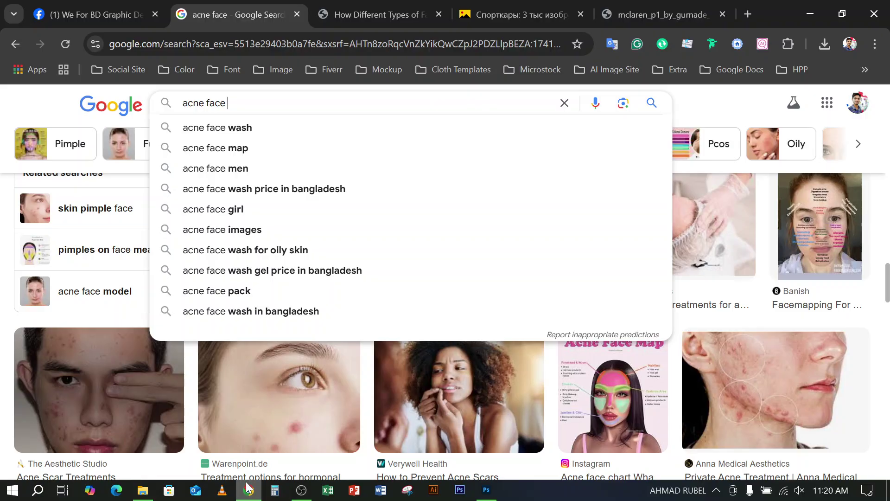
click(811, 14)
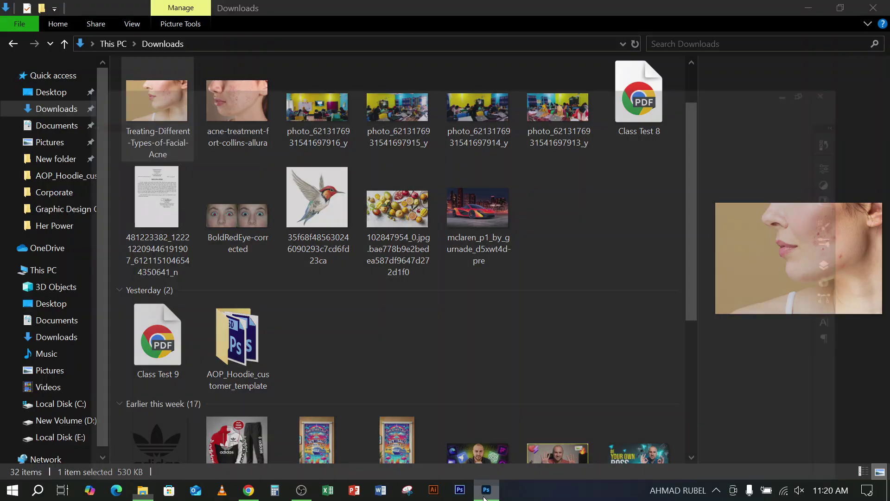
Return to Photoshop and delete the inset of the original picture from the retouched portrait
click(484, 497)
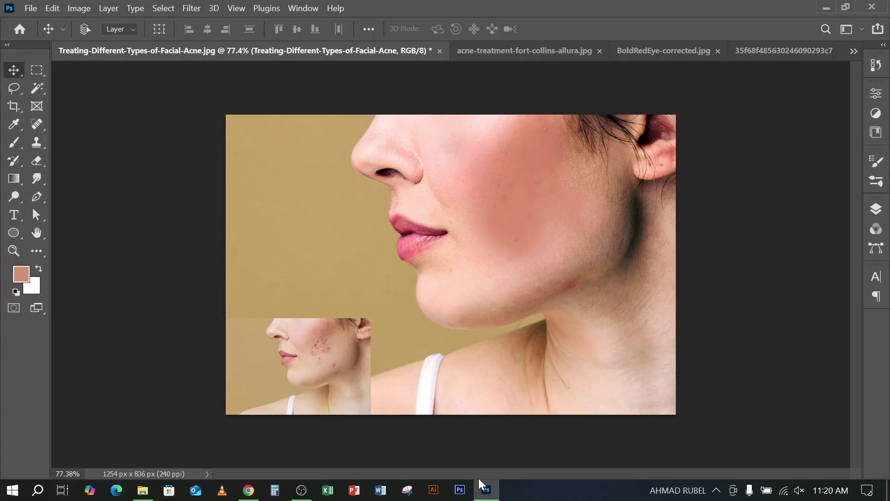
key(Delete)
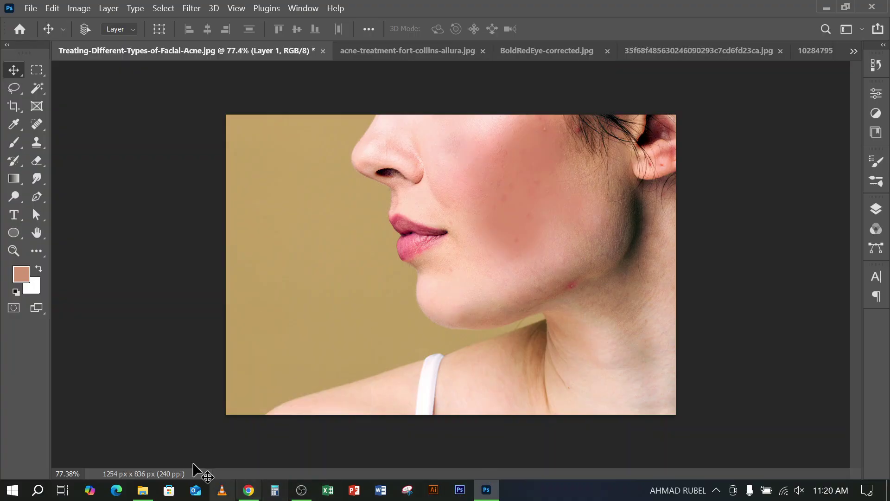
Place the original Treating-Different-Types-of-Facial-Acne picture from File Explorer over the retouched portrait at 100% scale and commit it
click(137, 497)
drag(157, 106, 453, 279)
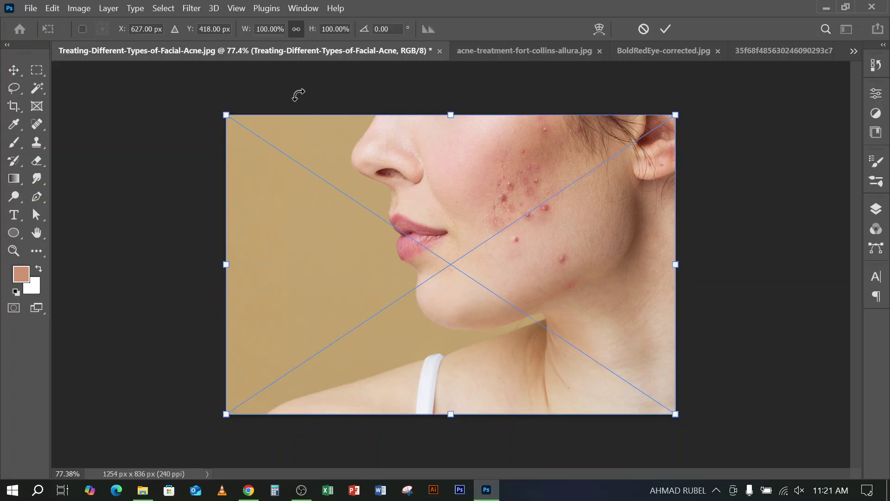
click(668, 31)
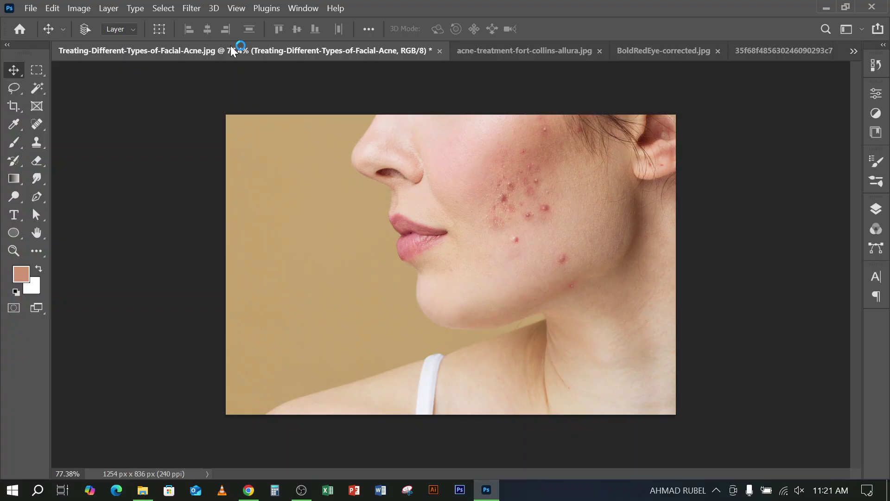
Free-transform the placed original to about 36%, anchored at the canvas's lower-left corner, and commit it as a comparison inset
click(77, 10)
mouse_move(53, 9)
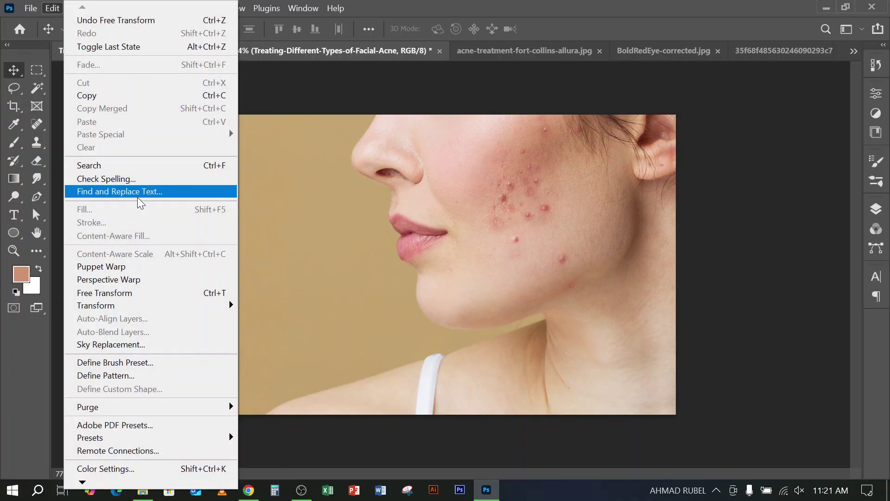
click(135, 293)
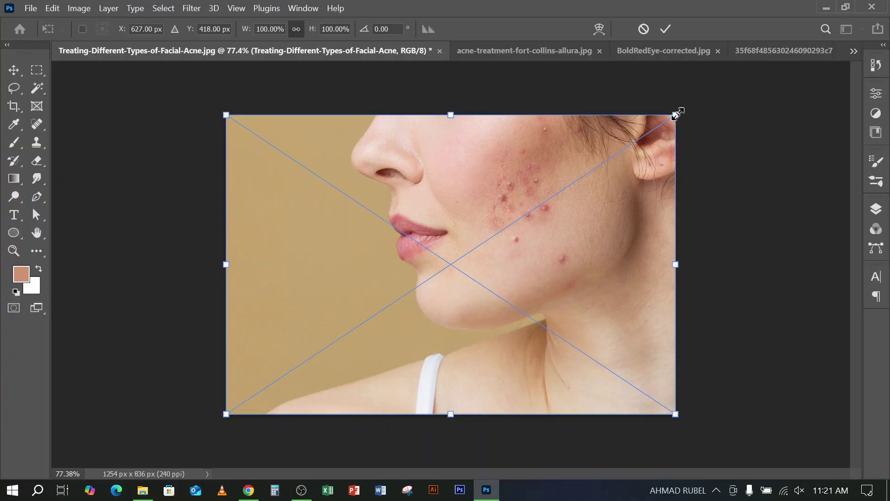
drag(676, 115, 385, 303)
key(Return)
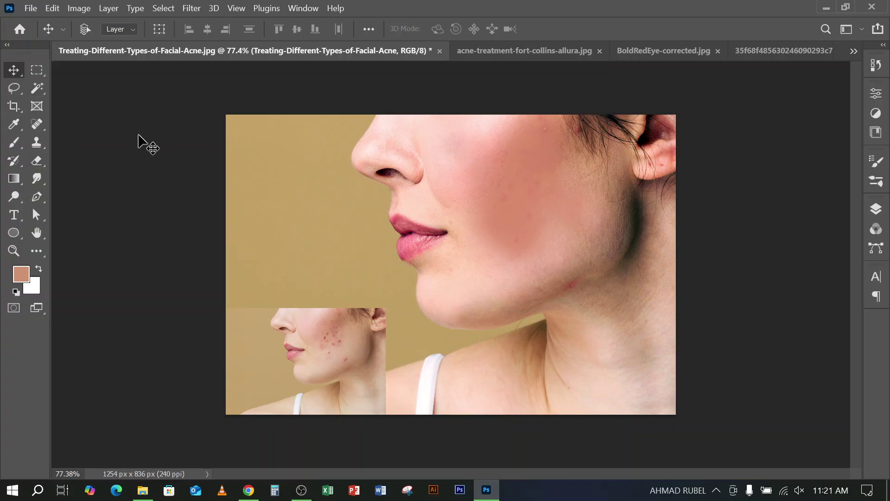
key(ctrl+t)
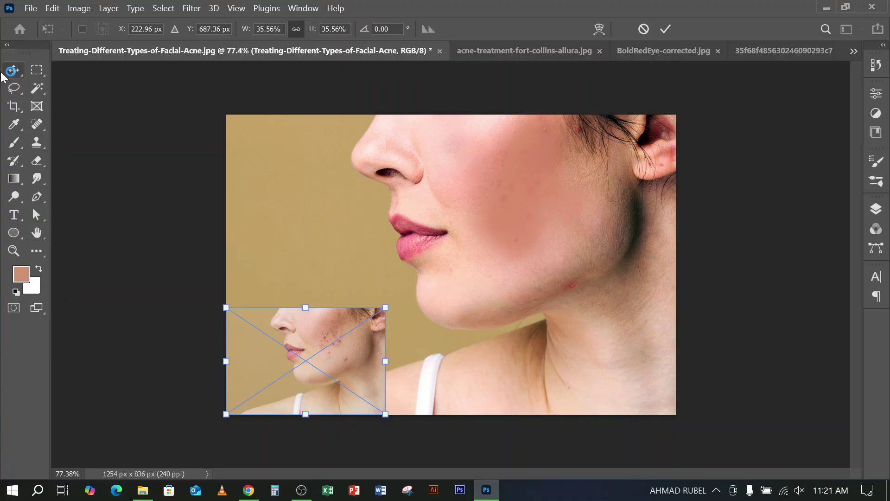
click(37, 70)
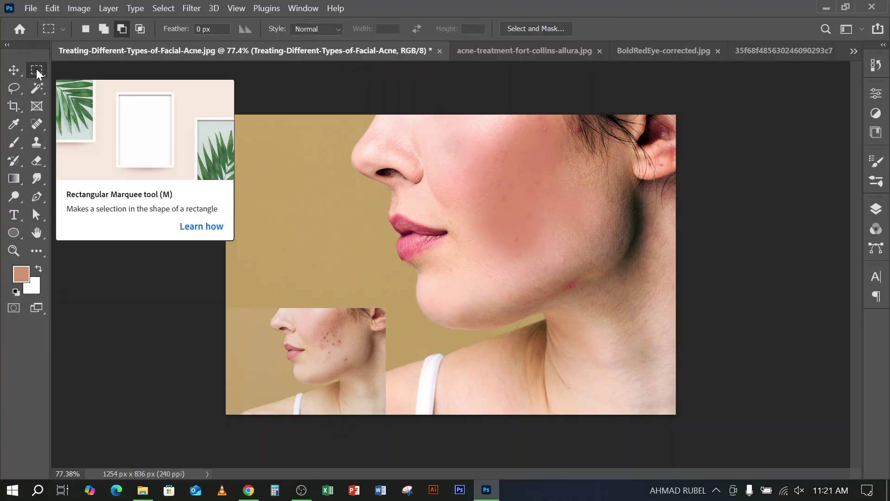
click(14, 70)
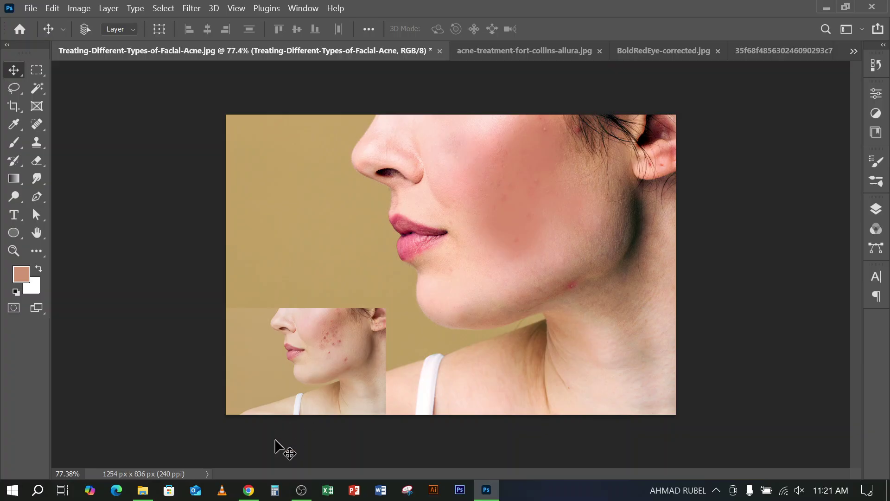
Switch to Chrome, browse the "acne face" image results for practice portraits, and return to Photoshop
click(249, 490)
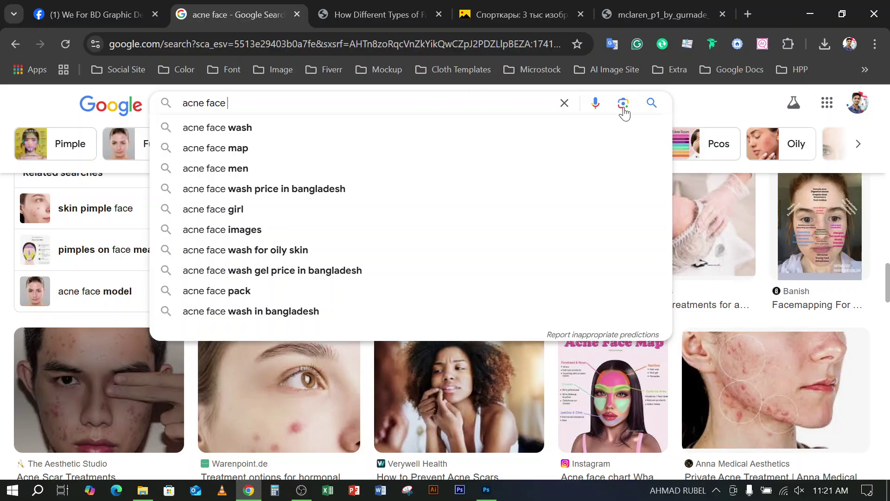
click(755, 111)
scroll(371, 278, down, 5)
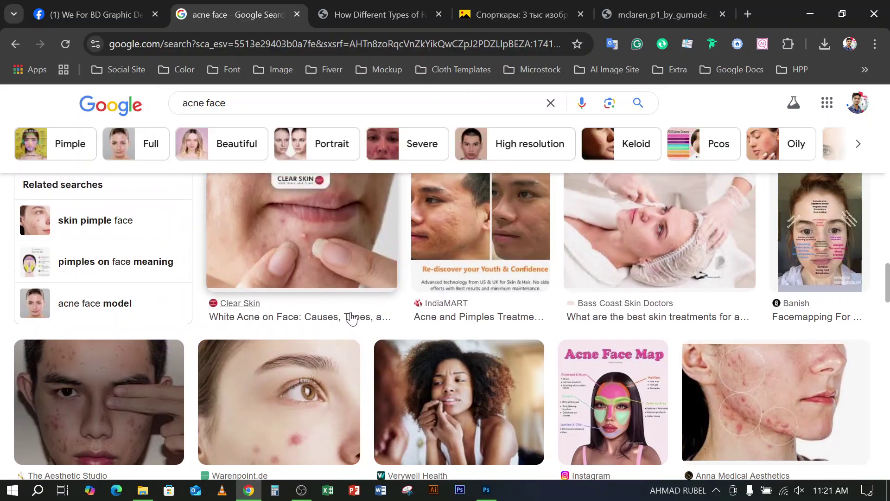
scroll(357, 317, up, 10)
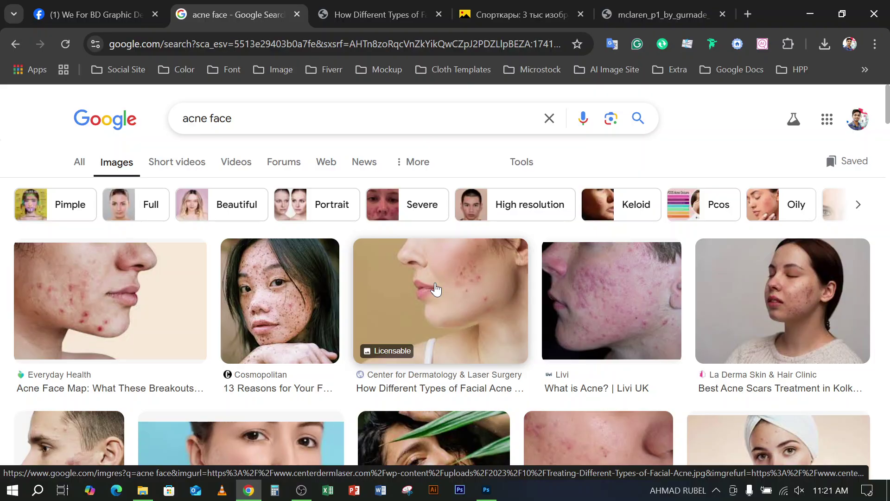
scroll(478, 315, down, 1)
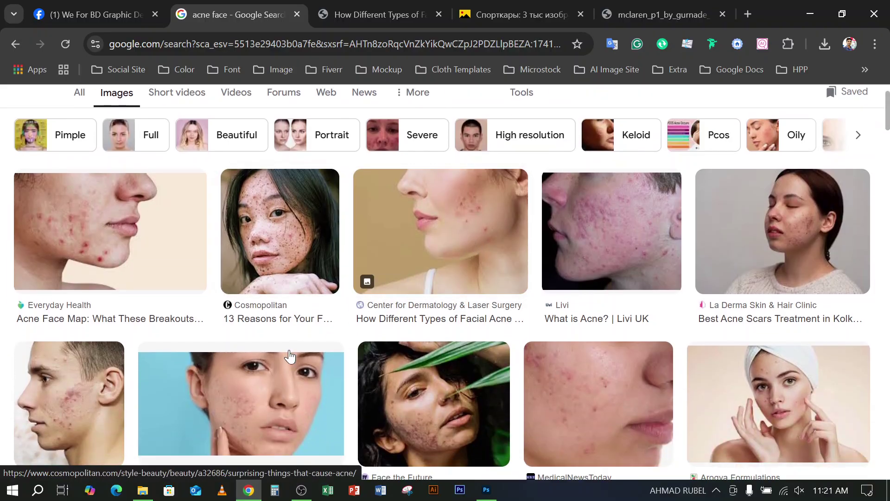
key(alt+Tab)
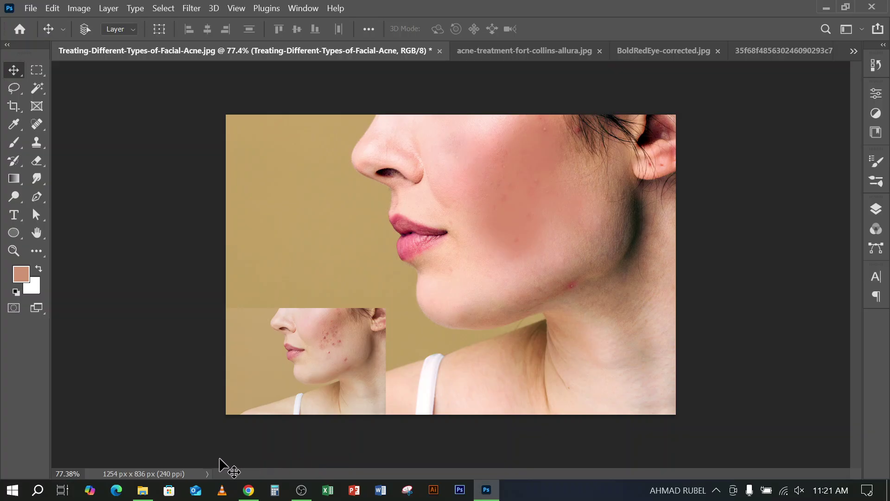
click(301, 491)
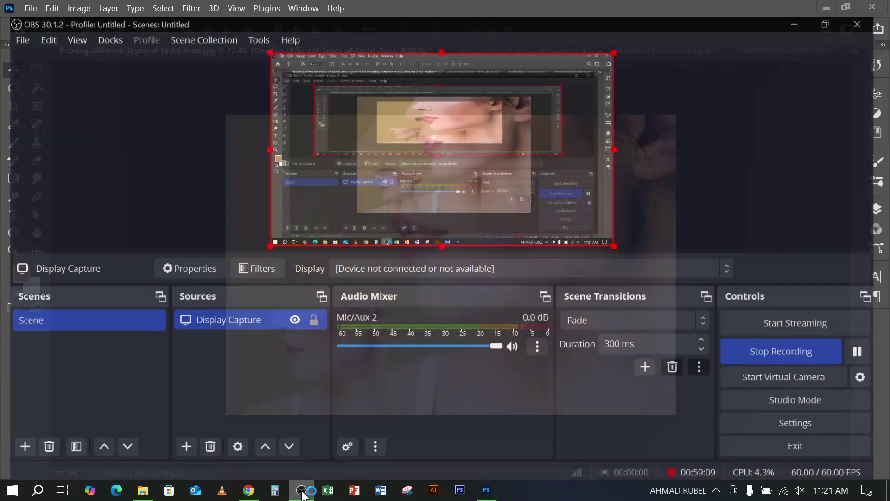